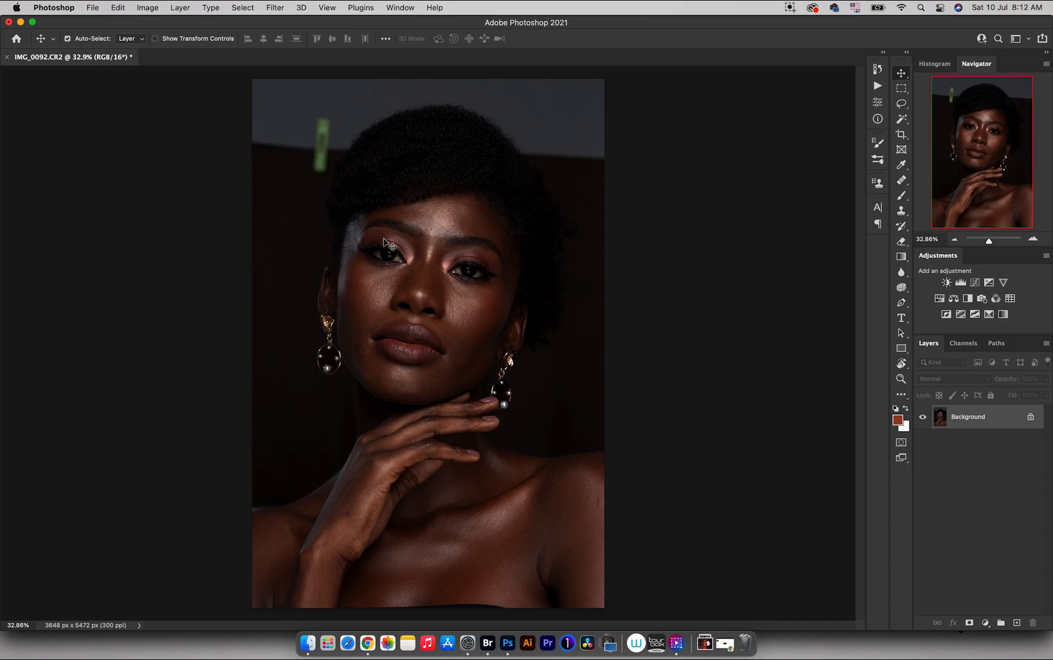
# - Start cropping the portrait and constrain the crop frame to the 4 : 5 (8 : 10) ratio
pyautogui.press('c')
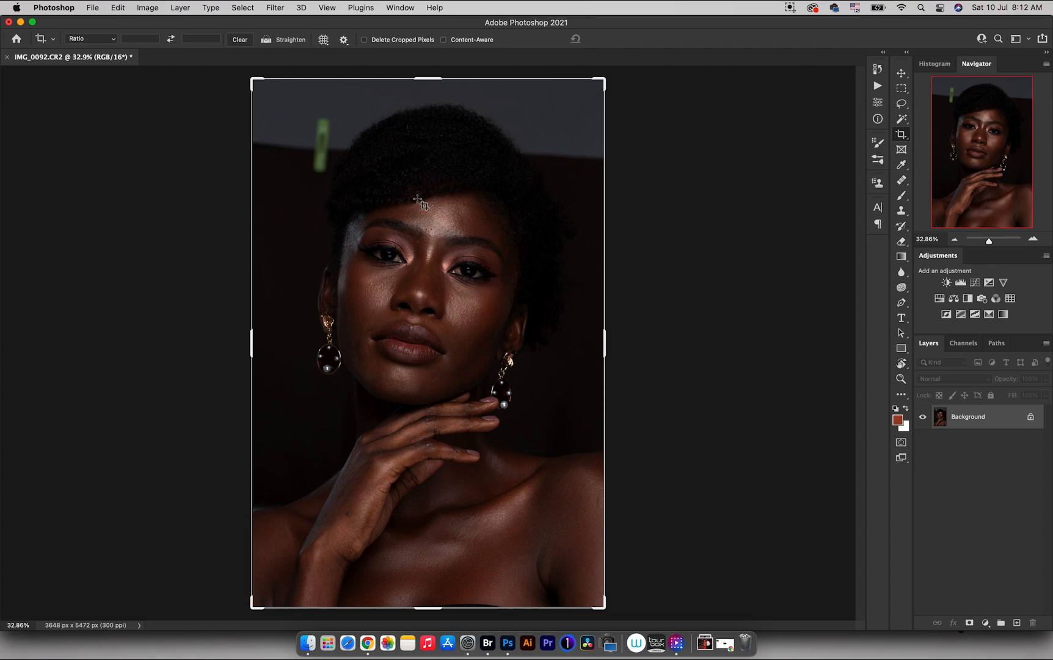
pyautogui.click(428, 608)
pyautogui.moveTo(428, 608); pyautogui.dragTo(429, 448)
pyautogui.moveTo(426, 400); pyautogui.dragTo(428, 317)
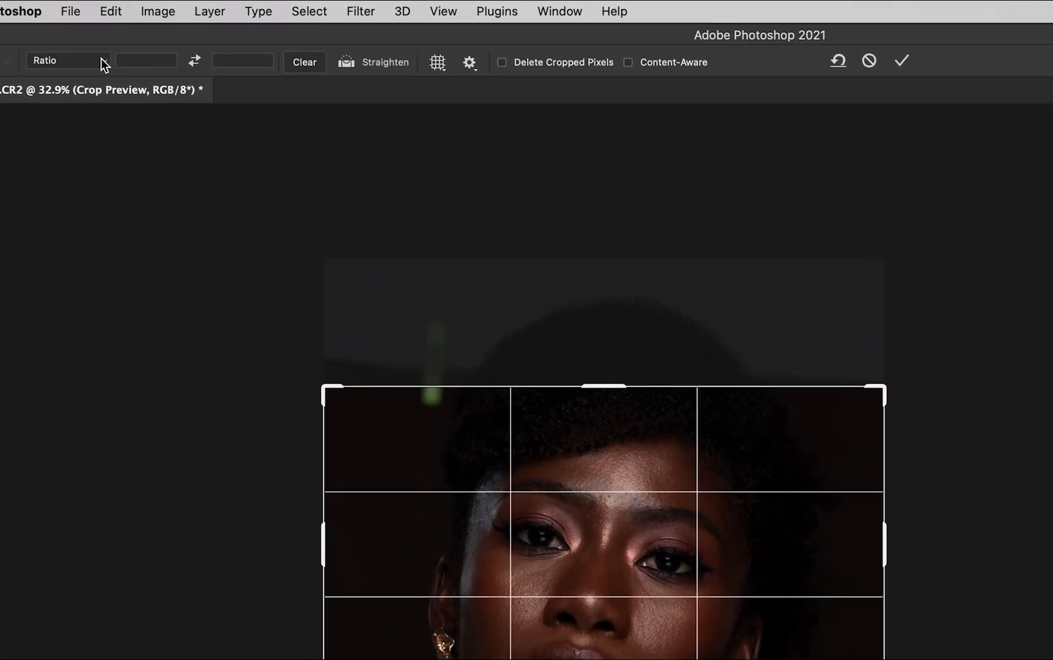
pyautogui.click(113, 40)
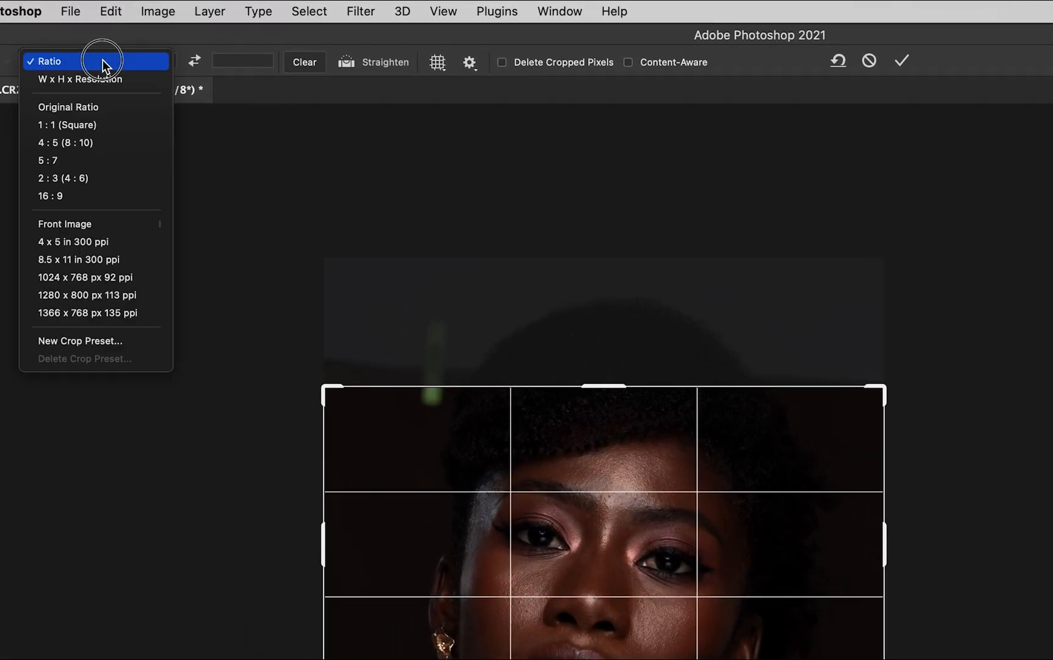
pyautogui.click(77, 145)
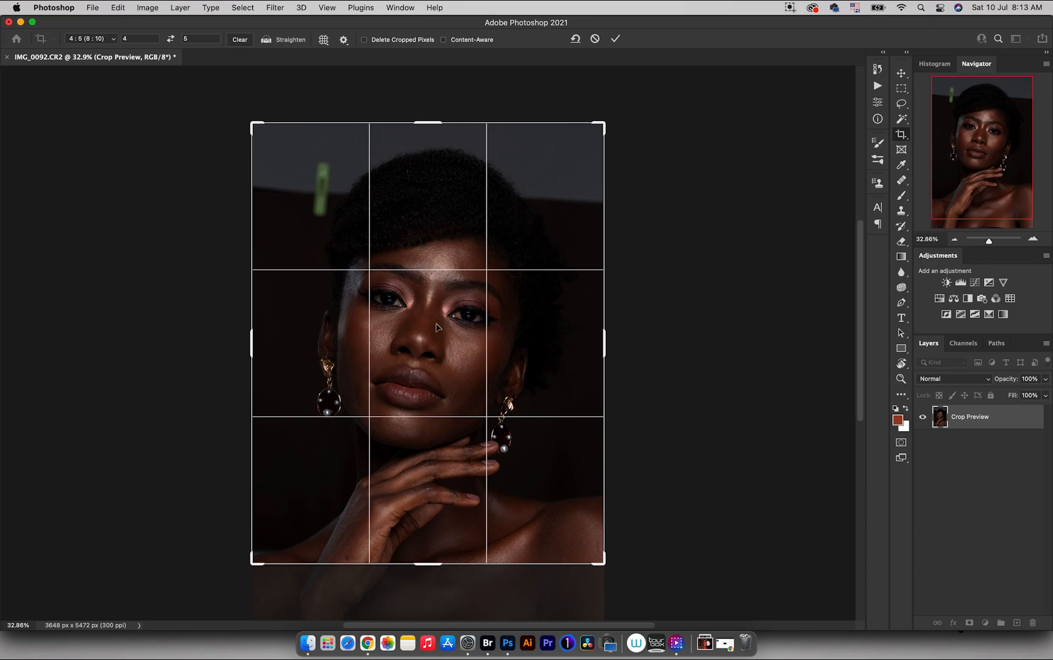
# - Reposition and tighten the crop around the face and raised hand to about 3082 x 3853 px, and apply it
pyautogui.moveTo(434, 327); pyautogui.dragTo(431, 247)
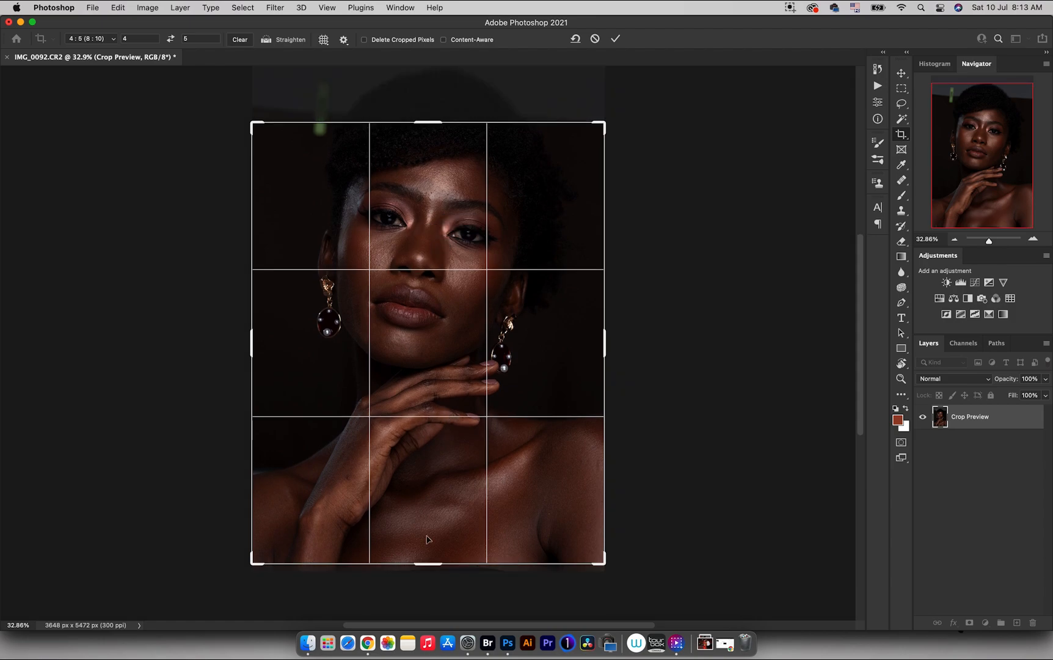
pyautogui.moveTo(429, 563); pyautogui.dragTo(419, 521)
pyautogui.moveTo(434, 166); pyautogui.dragTo(435, 162)
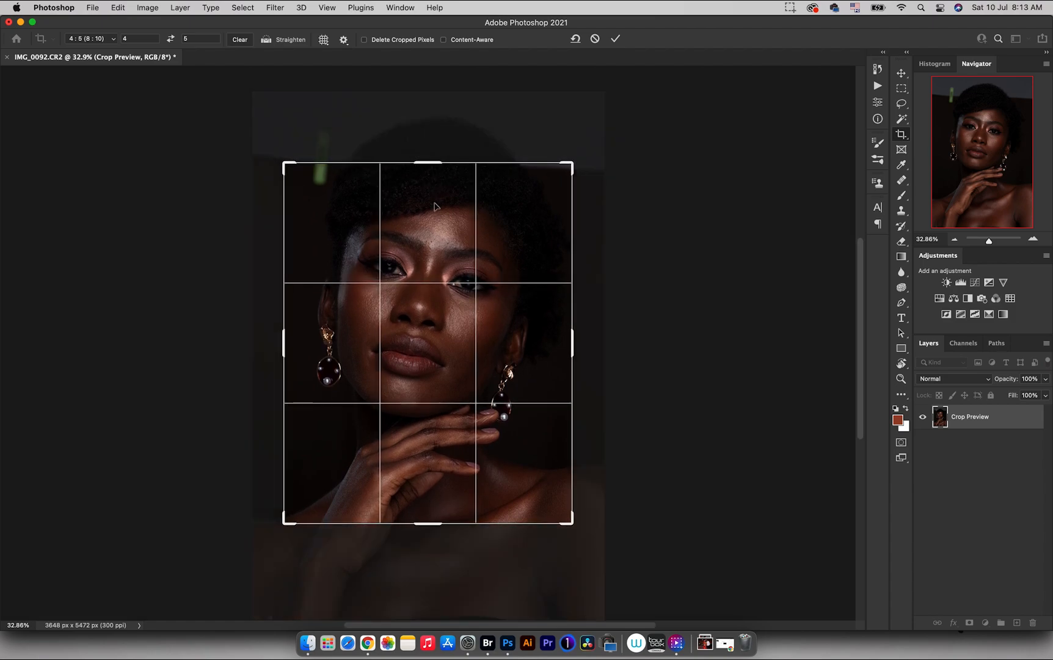
pyautogui.moveTo(432, 523); pyautogui.dragTo(432, 532)
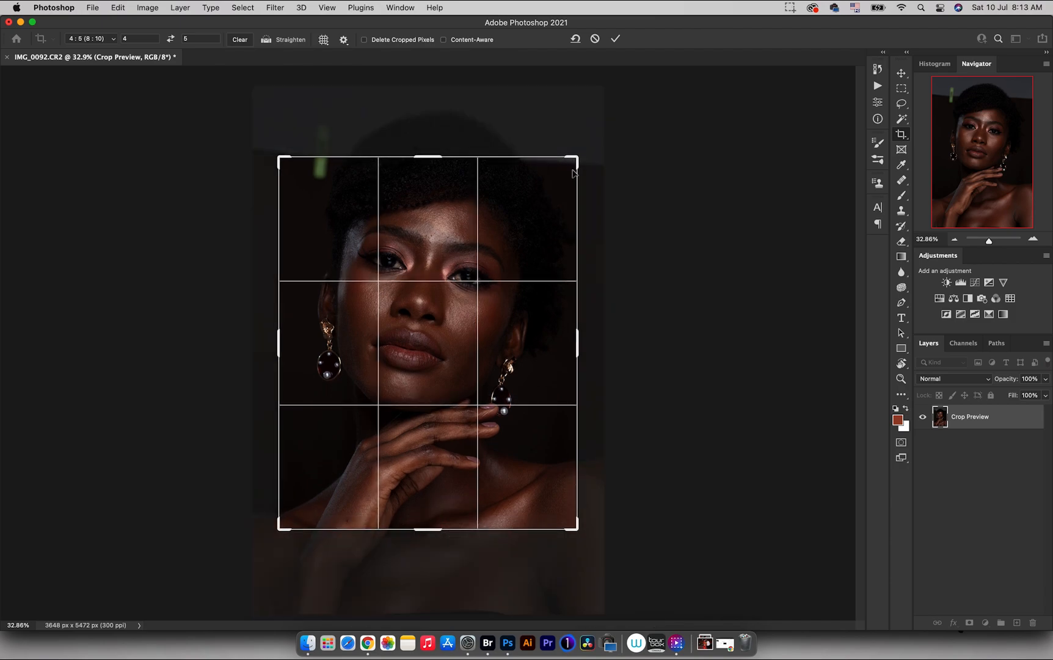
pyautogui.click(616, 38)
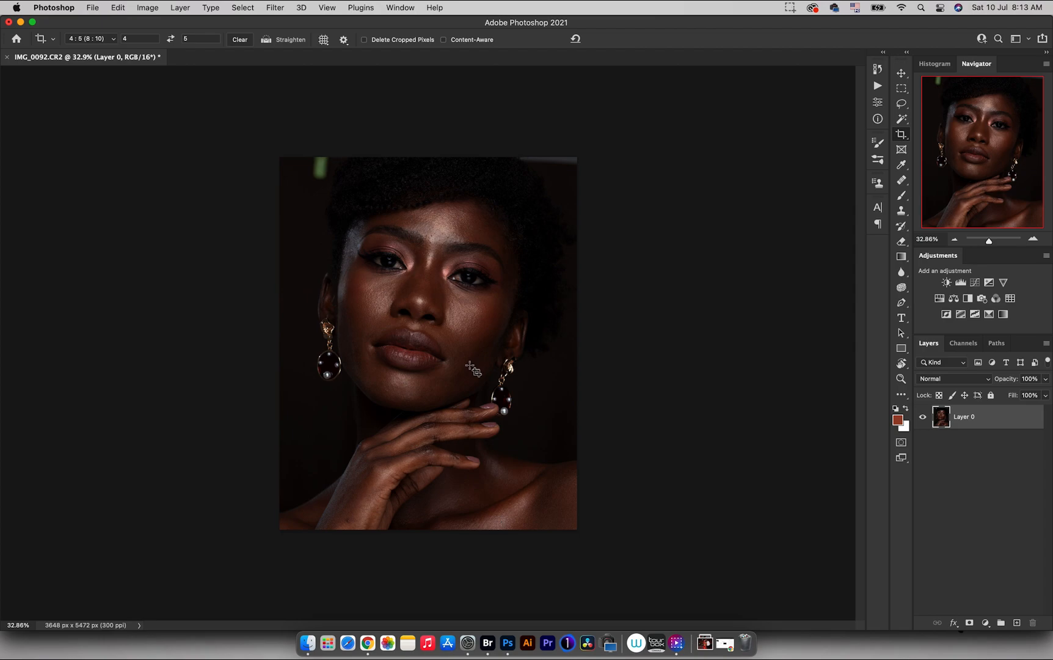
# - Display the list of recorded actions and enlarge it to show all the action sets
pyautogui.press('z')
pyautogui.moveTo(425, 406); pyautogui.dragTo(450, 409)
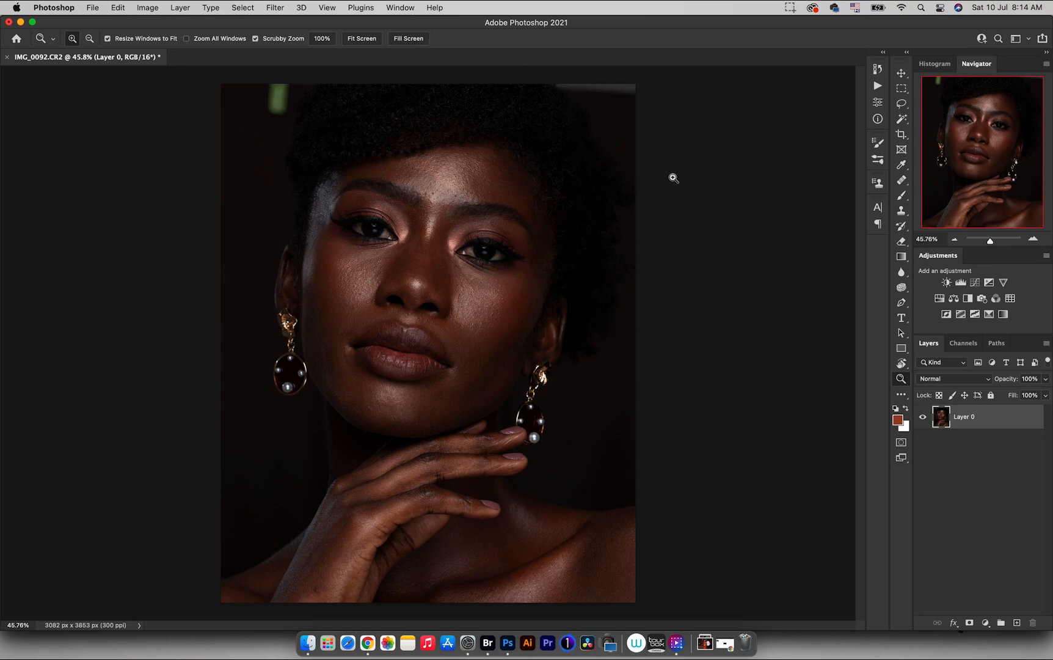
pyautogui.click(877, 87)
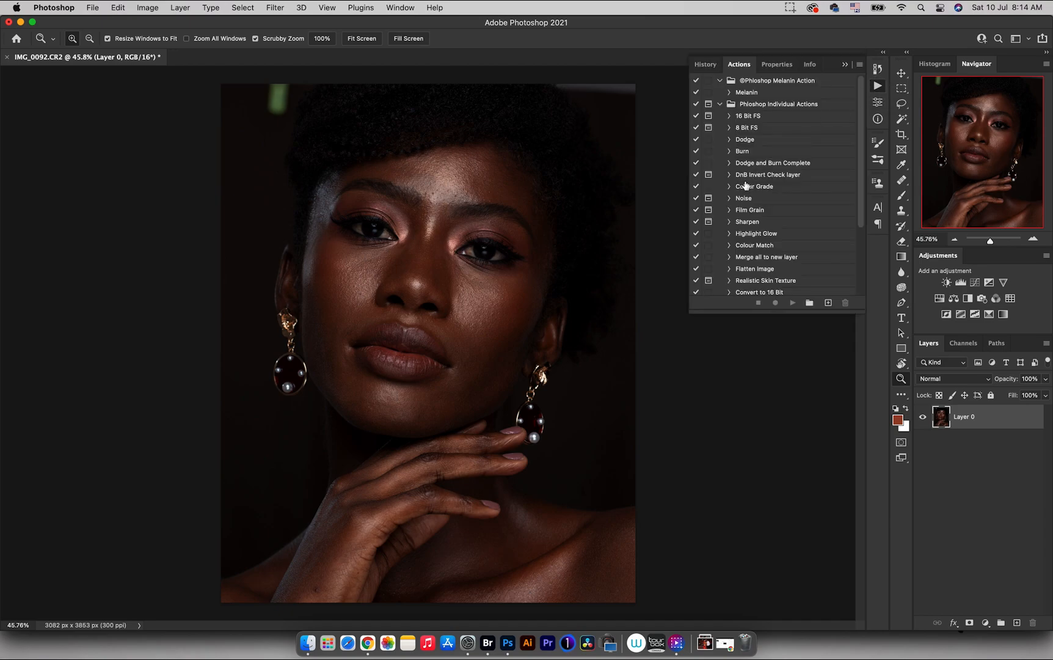
pyautogui.moveTo(775, 312); pyautogui.dragTo(777, 419)
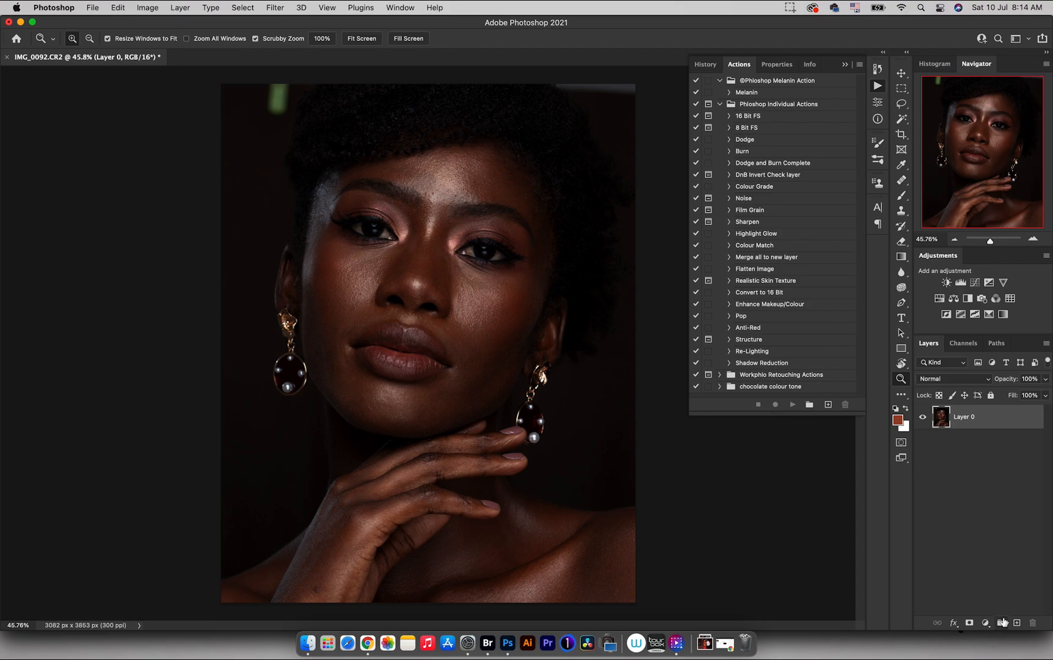
# - Add a new layer above the photo and name it "blemish removal"
pyautogui.click(1016, 623)
pyautogui.doubleClick(965, 419)
pyautogui.write('blemish removal')
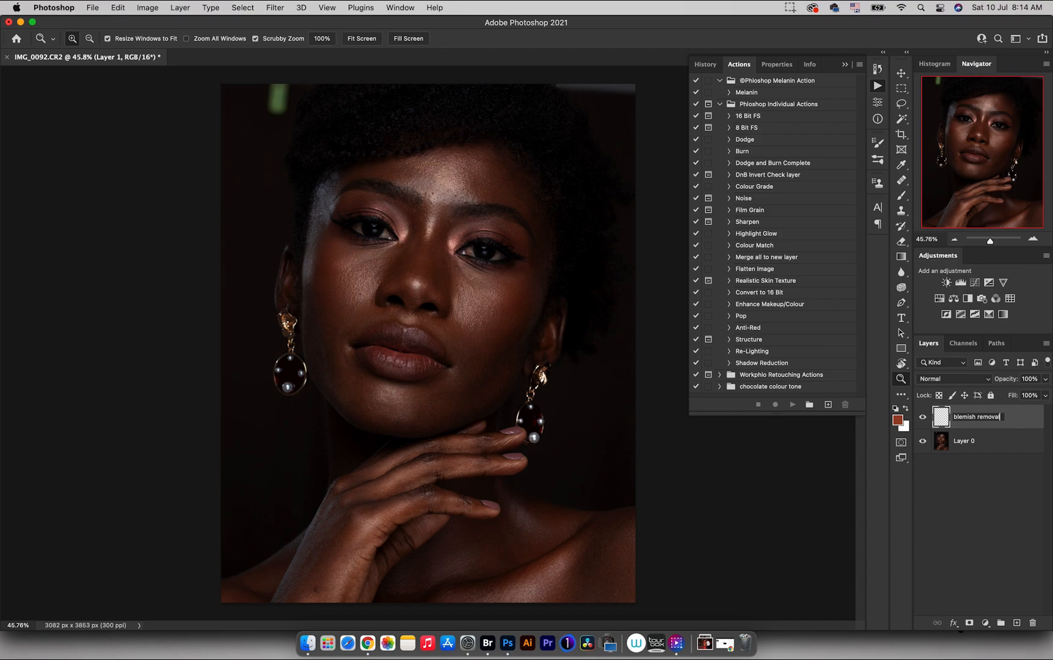
pyautogui.press('Return')
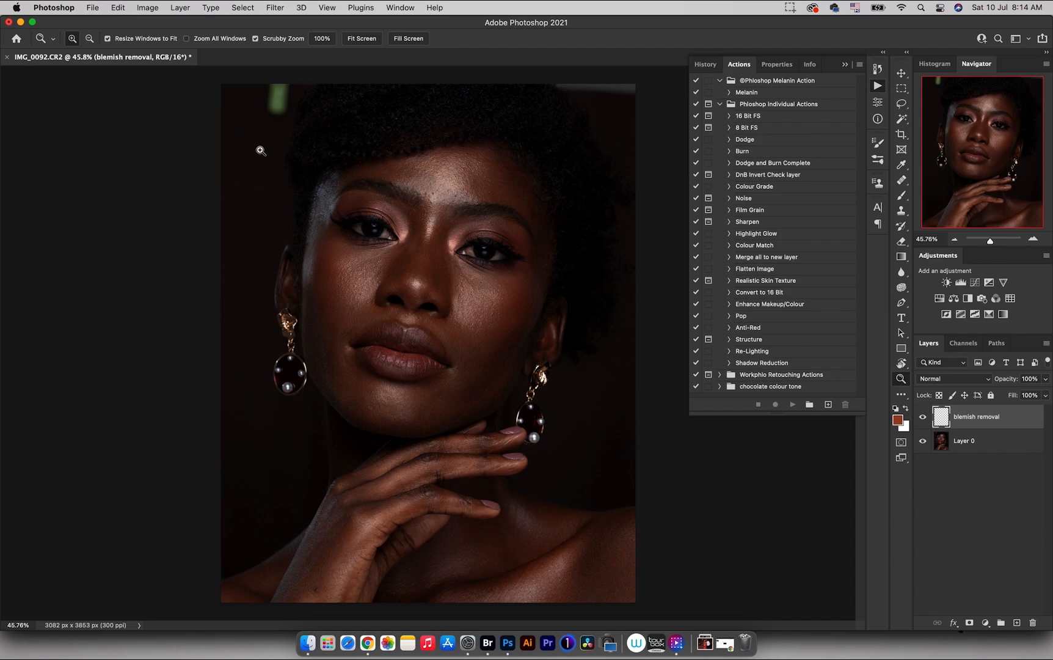
# - Set up the Clone Stamp with a soft brush of size 210 and sampling from Current & Below
pyautogui.press('s')
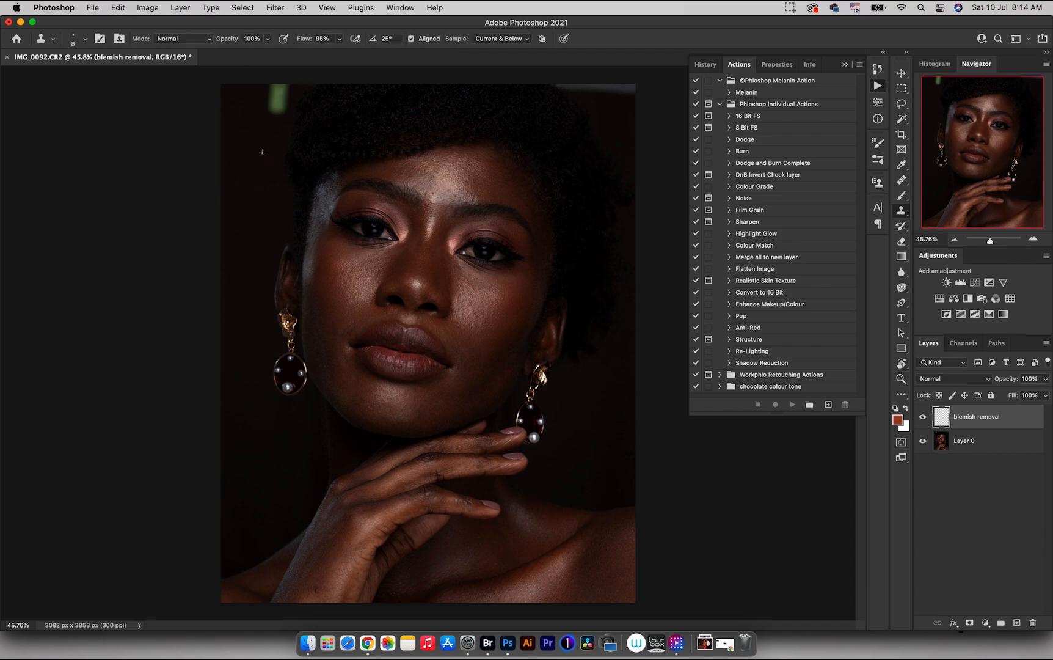
pyautogui.moveTo(255, 165); pyautogui.dragTo(247, 76)
pyautogui.moveTo(263, 195); pyautogui.dragTo(251, 122)
pyautogui.moveTo(252, 171); pyautogui.dragTo(254, 138)
pyautogui.keyDown('alt'); pyautogui.click(245, 124); pyautogui.keyUp('alt')
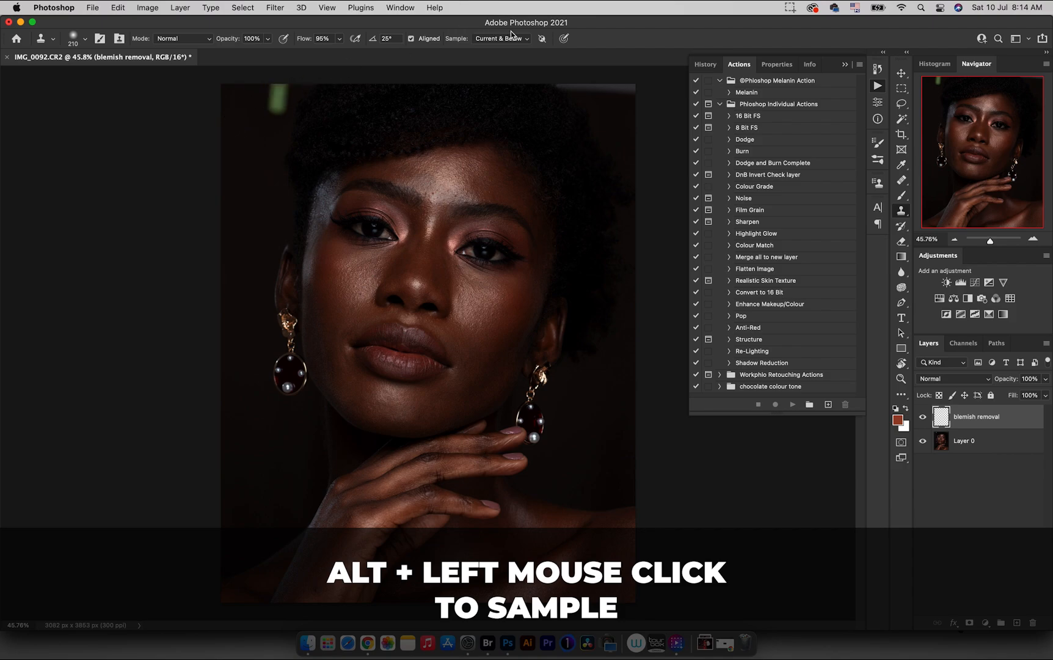
pyautogui.click(528, 41)
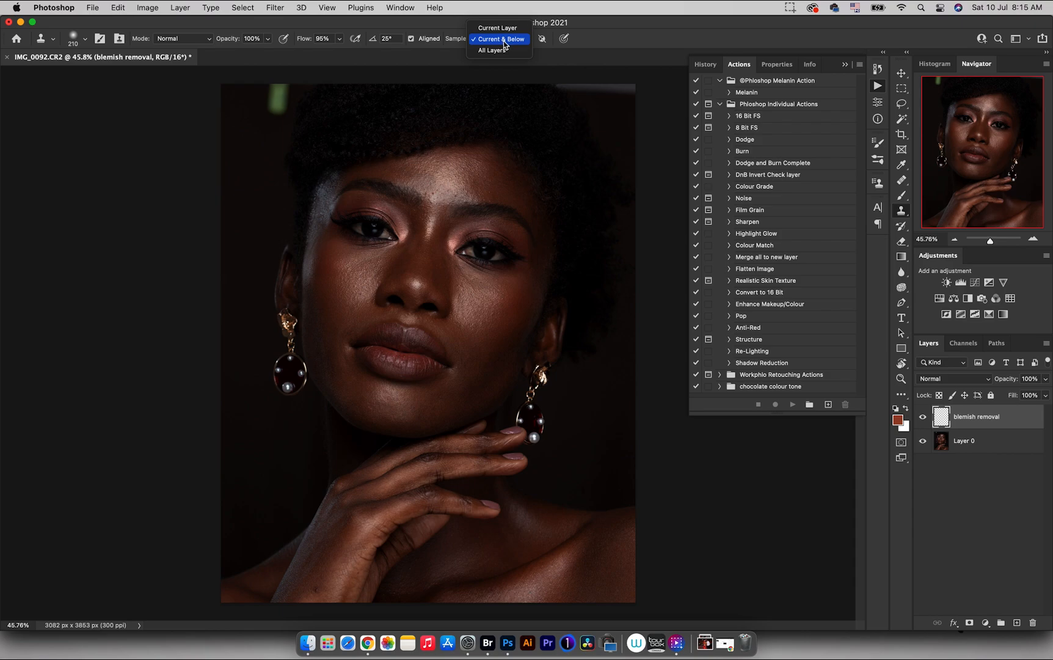
pyautogui.click(501, 40)
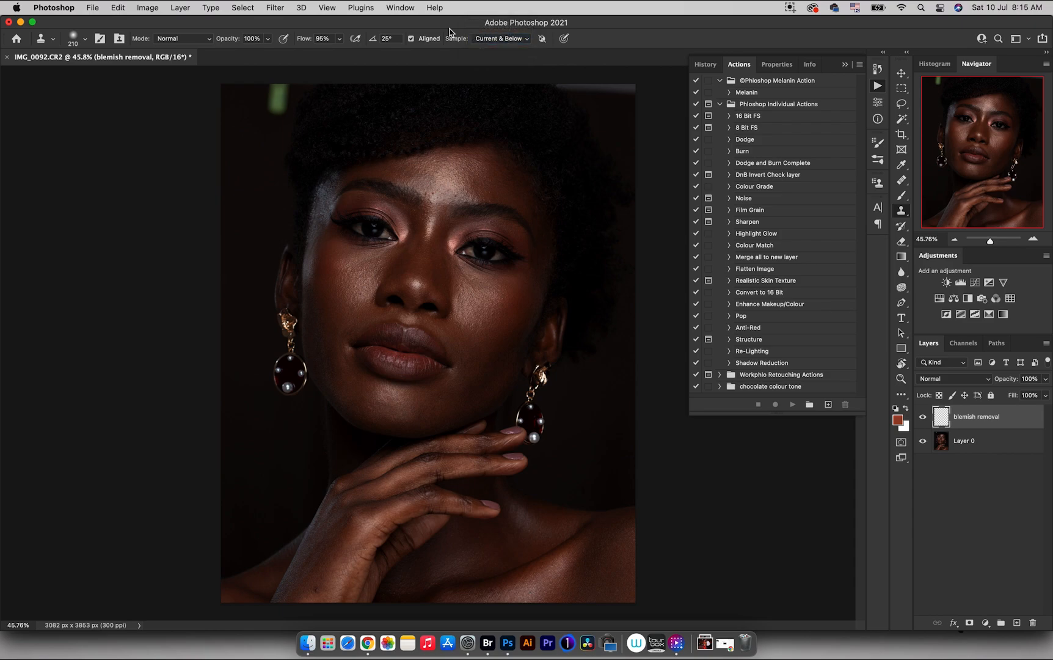
# - Clone dark background over the green clip in the photo's upper-left corner
pyautogui.keyDown('alt'); pyautogui.click(243, 132); pyautogui.keyUp('alt')
pyautogui.moveTo(265, 108)
pyautogui.mouseDown()
pyautogui.moveTo(272, 87)
pyautogui.moveTo(286, 86)
pyautogui.moveTo(275, 114)
pyautogui.moveTo(297, 83)
pyautogui.moveTo(291, 90)
pyautogui.mouseUp()
pyautogui.keyDown('alt'); pyautogui.click(267, 108); pyautogui.keyUp('alt')
# - Clone dark background over the grey strip along the top edge at the photo's upper-right corner
pyautogui.press('z')
pyautogui.moveTo(599, 90)
pyautogui.mouseDown()
pyautogui.moveTo(630, 89)
pyautogui.moveTo(511, 163)
pyautogui.mouseUp()
pyautogui.press('space')
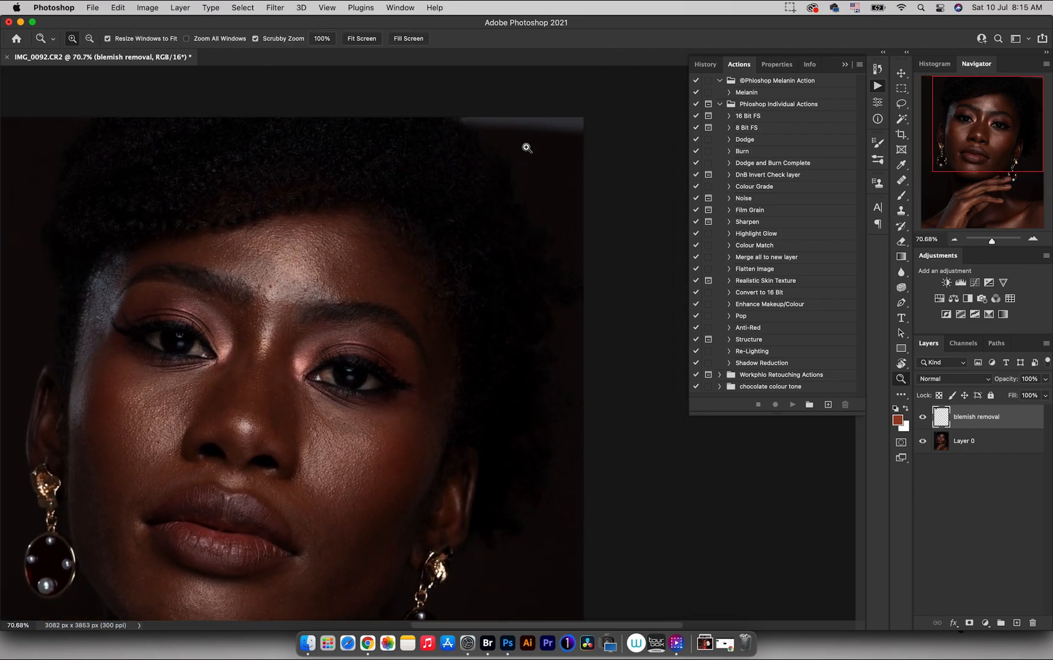
pyautogui.press('s')
pyautogui.keyDown('alt'); pyautogui.click(502, 158); pyautogui.keyUp('alt')
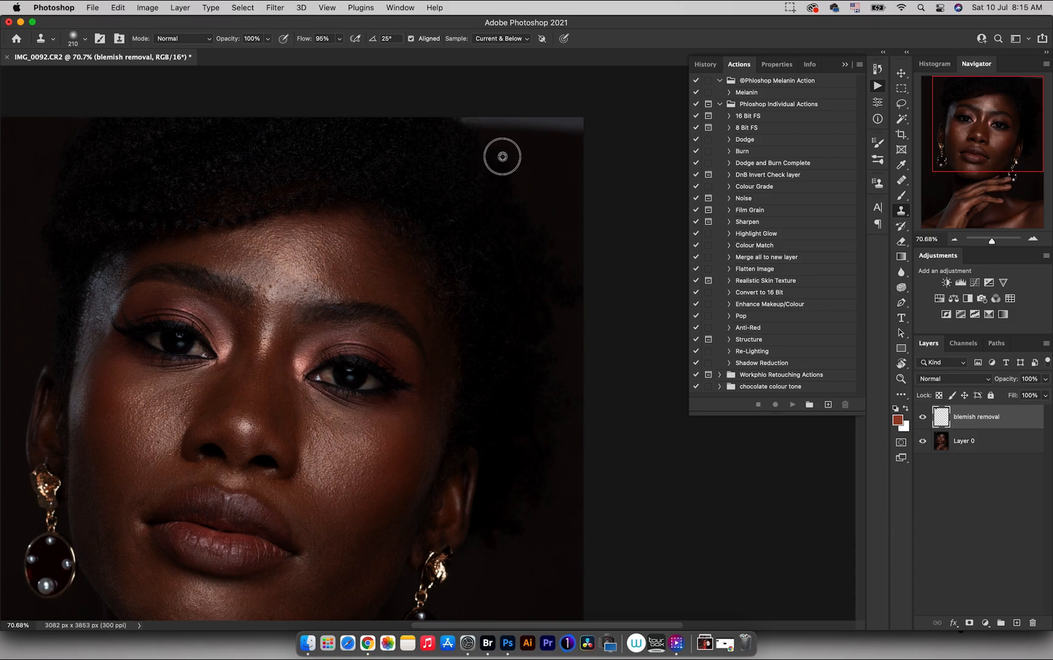
pyautogui.moveTo(464, 121)
pyautogui.mouseDown()
pyautogui.moveTo(566, 132)
pyautogui.moveTo(578, 116)
pyautogui.moveTo(578, 126)
pyautogui.mouseUp()
pyautogui.keyDown('alt'); pyautogui.click(537, 160); pyautogui.keyUp('alt')
pyautogui.keyDown('alt'); pyautogui.click(552, 157); pyautogui.keyUp('alt')
pyautogui.keyDown('alt'); pyautogui.click(559, 159); pyautogui.keyUp('alt')
pyautogui.keyDown('alt'); pyautogui.click(540, 134); pyautogui.keyUp('alt')
pyautogui.moveTo(506, 127); pyautogui.dragTo(503, 125)
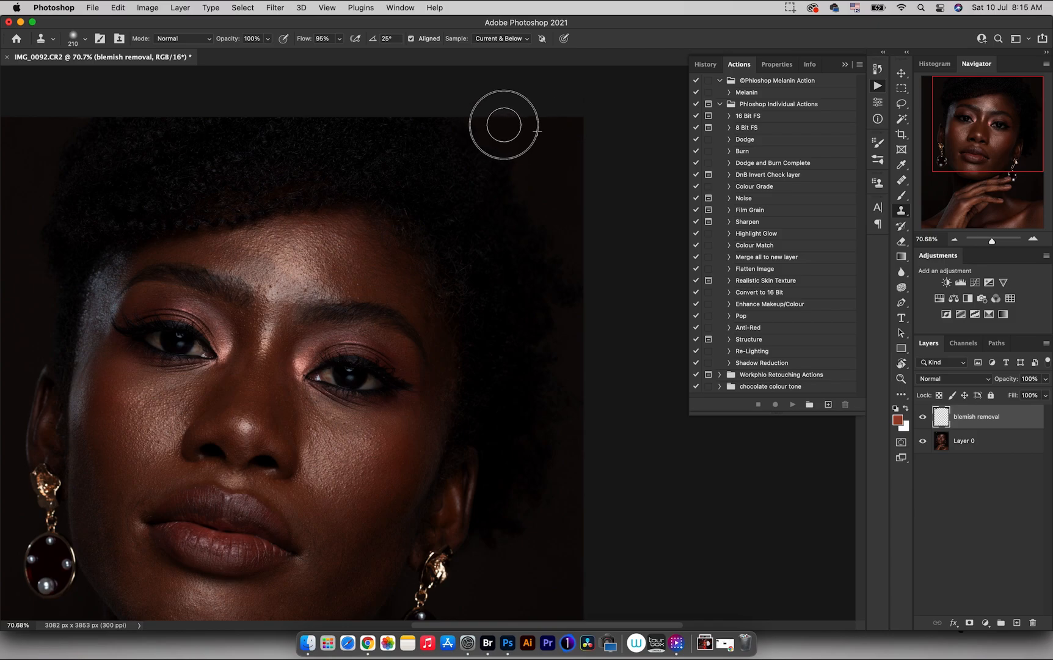
# - Add a new layer and clone with a size 52 brush along the jaw and neck edge below the photo's left earring
pyautogui.press('z')
pyautogui.moveTo(521, 164)
pyautogui.mouseDown()
pyautogui.moveTo(465, 190)
pyautogui.moveTo(480, 192)
pyautogui.mouseUp()
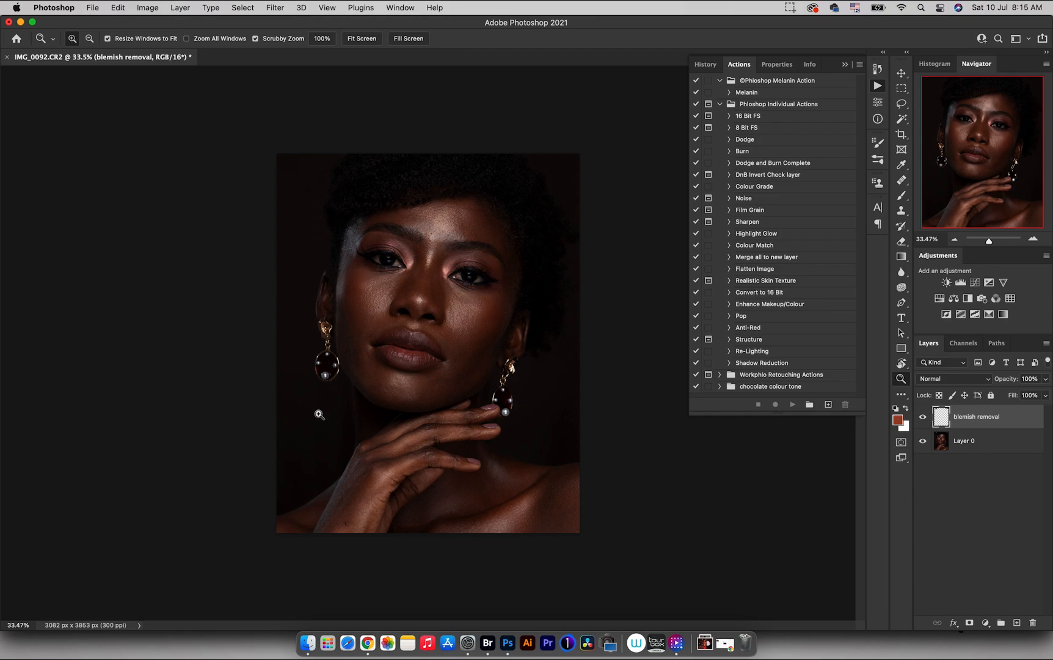
pyautogui.moveTo(319, 414); pyautogui.dragTo(378, 345)
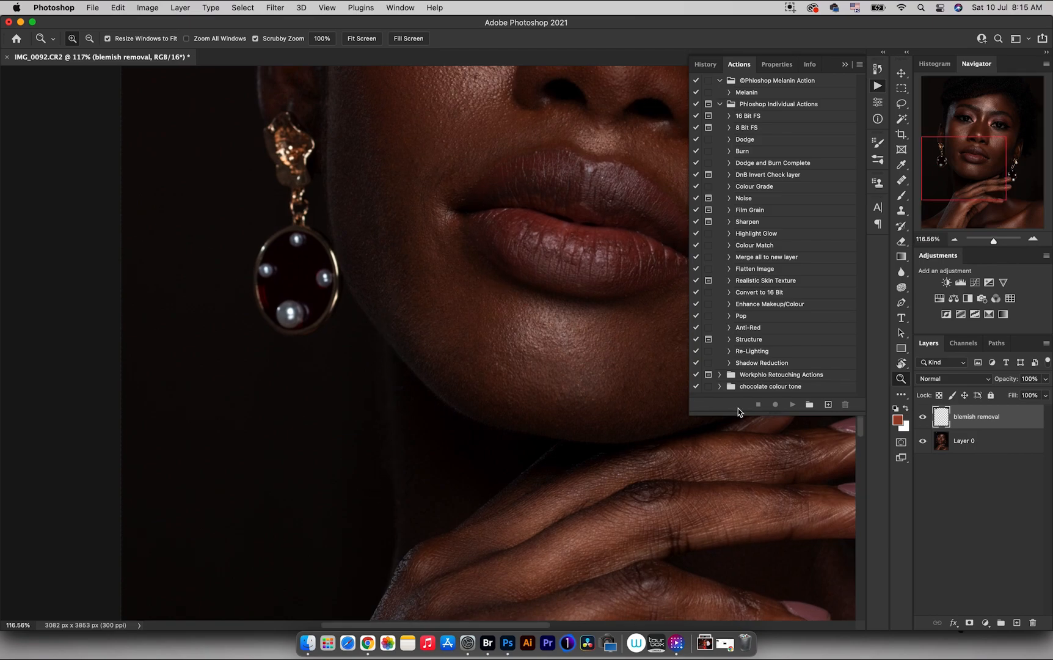
pyautogui.click(1015, 622)
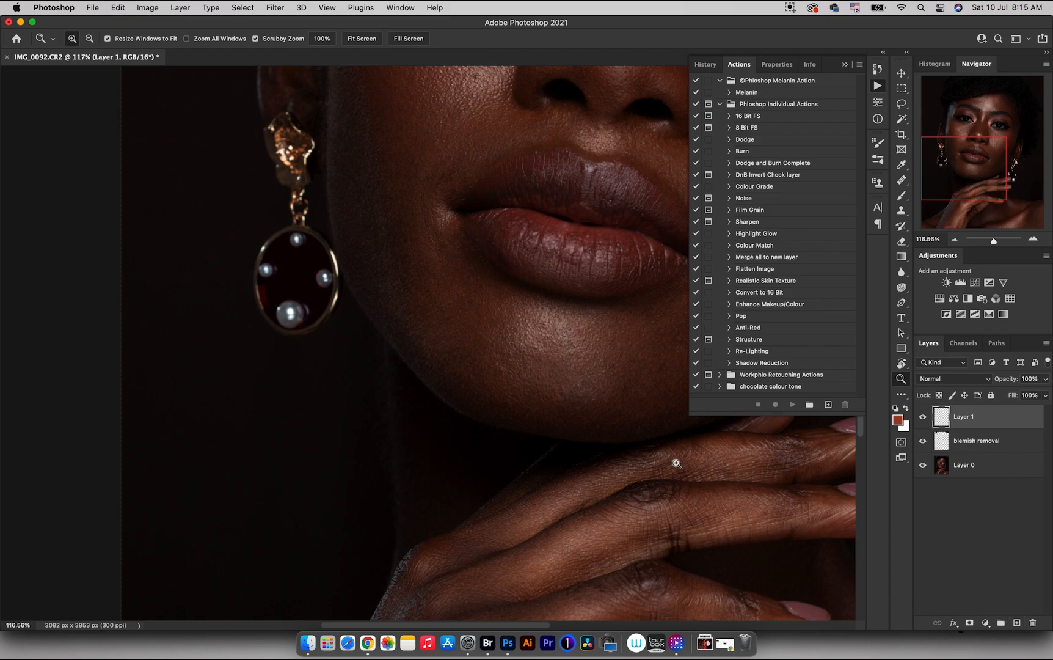
pyautogui.press('s')
pyautogui.moveTo(350, 363); pyautogui.dragTo(293, 364)
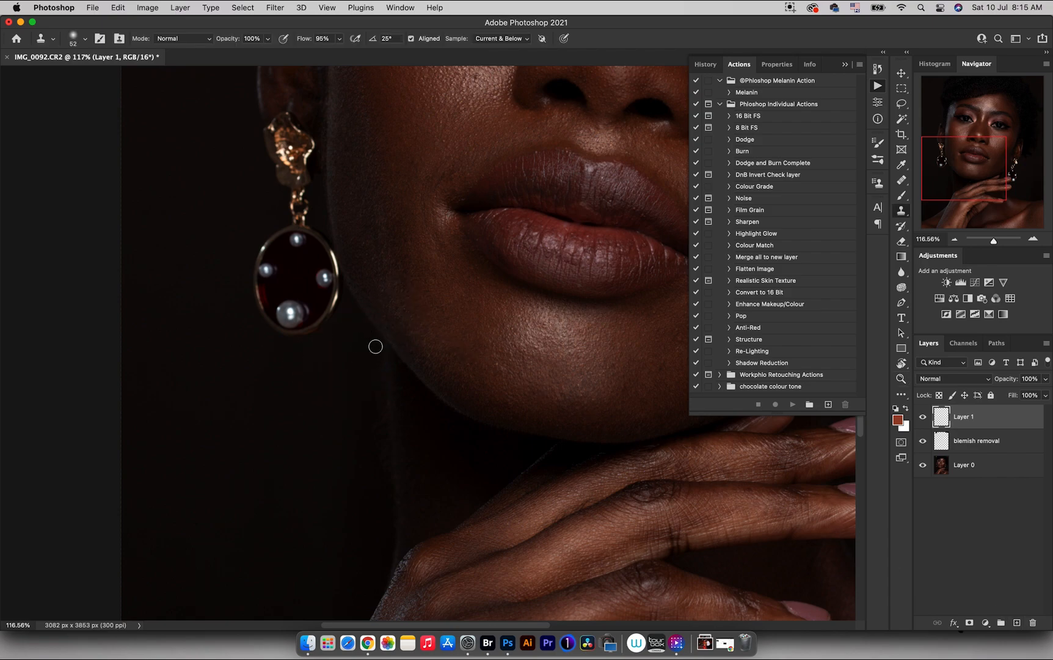
pyautogui.moveTo(377, 350)
pyautogui.mouseDown()
pyautogui.moveTo(387, 523)
pyautogui.moveTo(380, 496)
pyautogui.mouseUp()
pyautogui.press('space')
pyautogui.moveTo(365, 373); pyautogui.dragTo(365, 374)
# - Clone over the dark background beside the ear on the photo's left side
pyautogui.scroll(10, 363, 391)
pyautogui.hscroll(3, 362, 390)
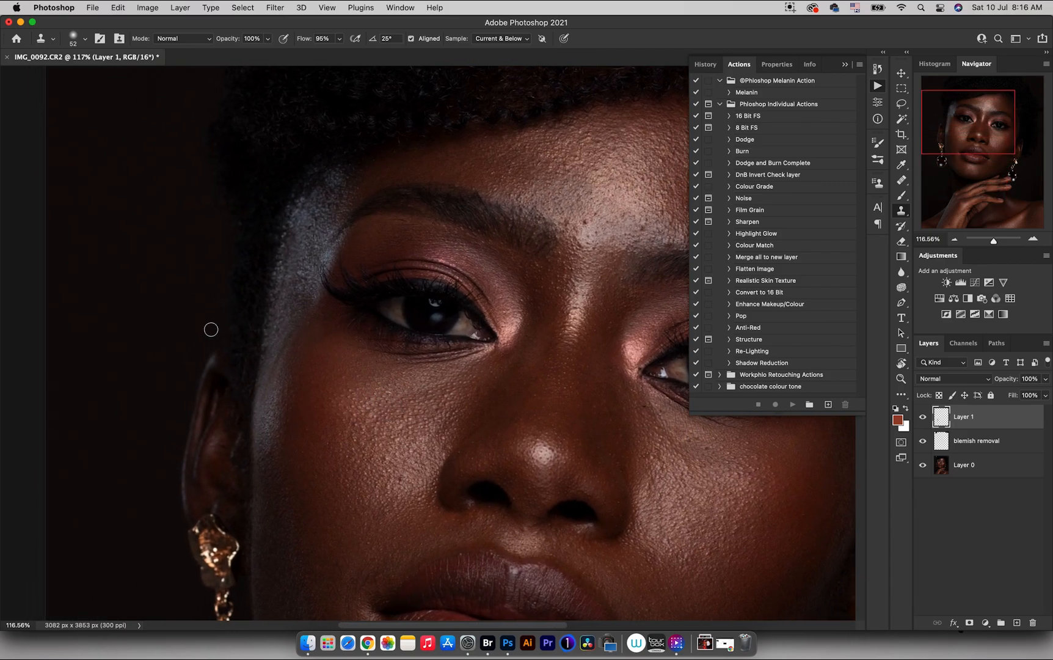
pyautogui.moveTo(201, 328)
pyautogui.mouseDown()
pyautogui.moveTo(212, 338)
pyautogui.moveTo(188, 364)
pyautogui.mouseUp()
pyautogui.click(194, 321)
pyautogui.scroll(5, 237, 329)
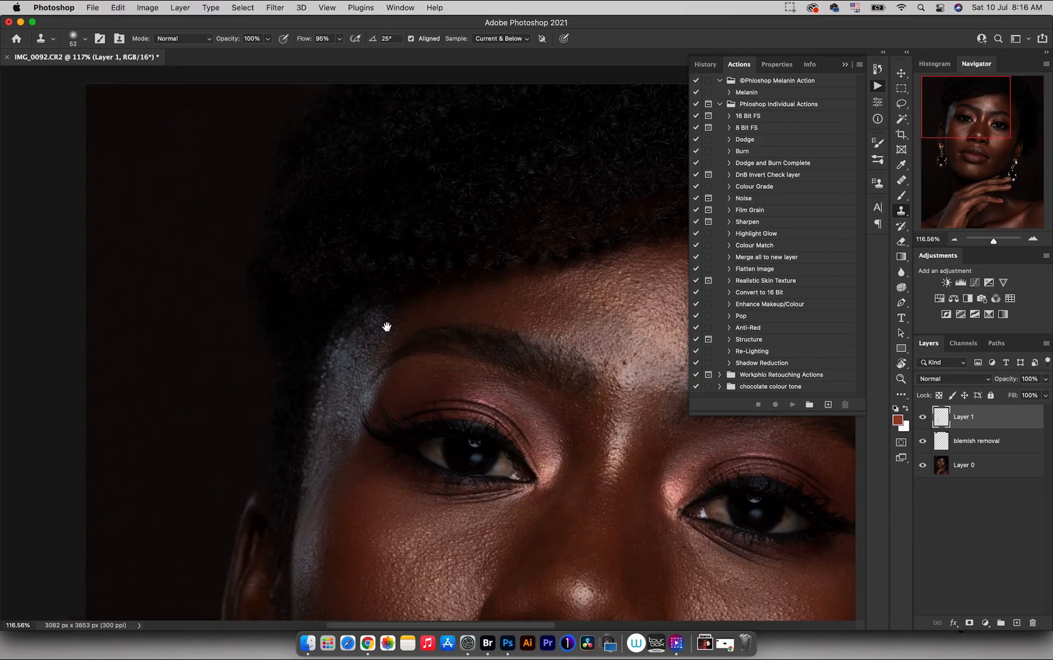
# - Clone dark background over the gap between the jaw and the earring on the photo's right side
pyautogui.moveTo(388, 329); pyautogui.dragTo(353, 330)
pyautogui.scroll(-10, 353, 329)
pyautogui.hscroll(8, 353, 329)
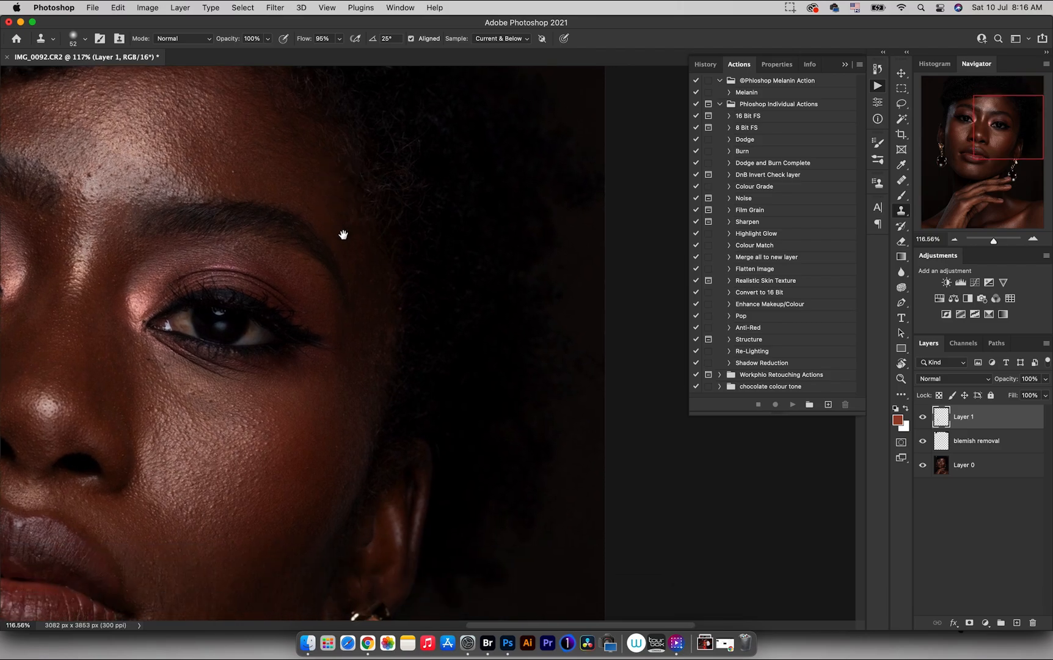
pyautogui.scroll(-5, 335, 298)
pyautogui.hscroll(-2, 335, 298)
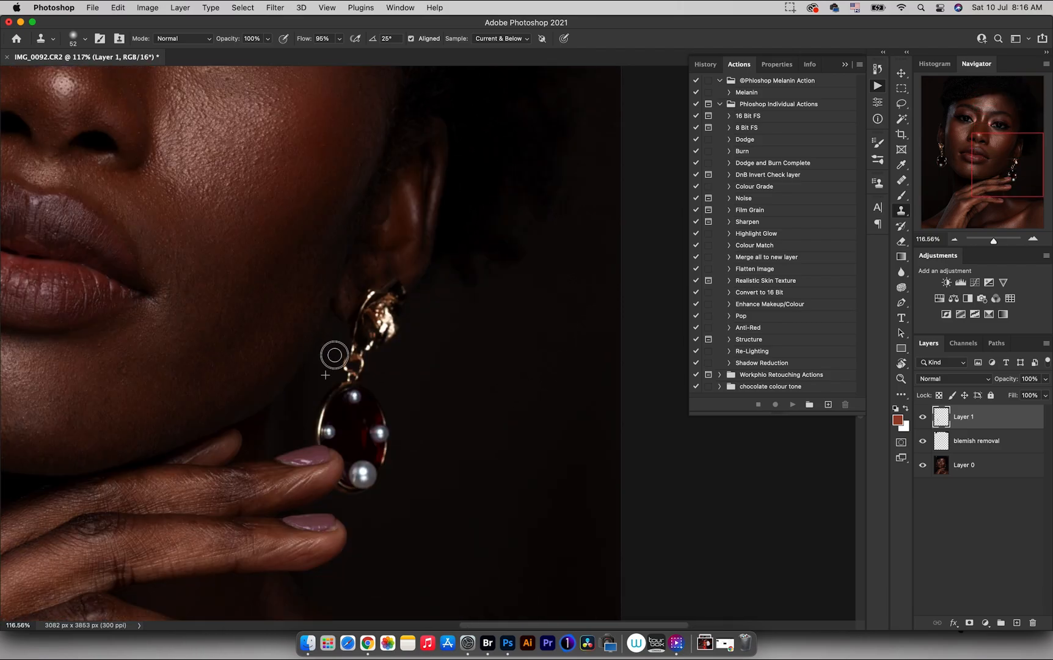
pyautogui.moveTo(329, 341); pyautogui.dragTo(329, 346)
pyautogui.keyDown('alt'); pyautogui.click(313, 357); pyautogui.keyUp('alt')
pyautogui.moveTo(298, 395)
pyautogui.mouseDown()
pyautogui.moveTo(272, 451)
pyautogui.moveTo(301, 421)
pyautogui.moveTo(285, 435)
pyautogui.moveTo(317, 368)
pyautogui.moveTo(294, 400)
pyautogui.moveTo(316, 376)
pyautogui.moveTo(302, 402)
pyautogui.mouseUp()
pyautogui.keyDown('alt'); pyautogui.click(288, 401); pyautogui.keyUp('alt')
pyautogui.keyDown('alt'); pyautogui.click(296, 402); pyautogui.keyUp('alt')
pyautogui.keyDown('alt'); pyautogui.click(301, 421); pyautogui.keyUp('alt')
pyautogui.keyDown('alt'); pyautogui.click(318, 372); pyautogui.keyUp('alt')
pyautogui.keyDown('alt'); pyautogui.click(317, 368); pyautogui.keyUp('alt')
# - Sample the dark background colour and brush it between the jaw and the right earring with a size 74 brush
pyautogui.press('z')
pyautogui.moveTo(316, 358)
pyautogui.mouseDown()
pyautogui.moveTo(285, 372)
pyautogui.moveTo(306, 388)
pyautogui.mouseUp()
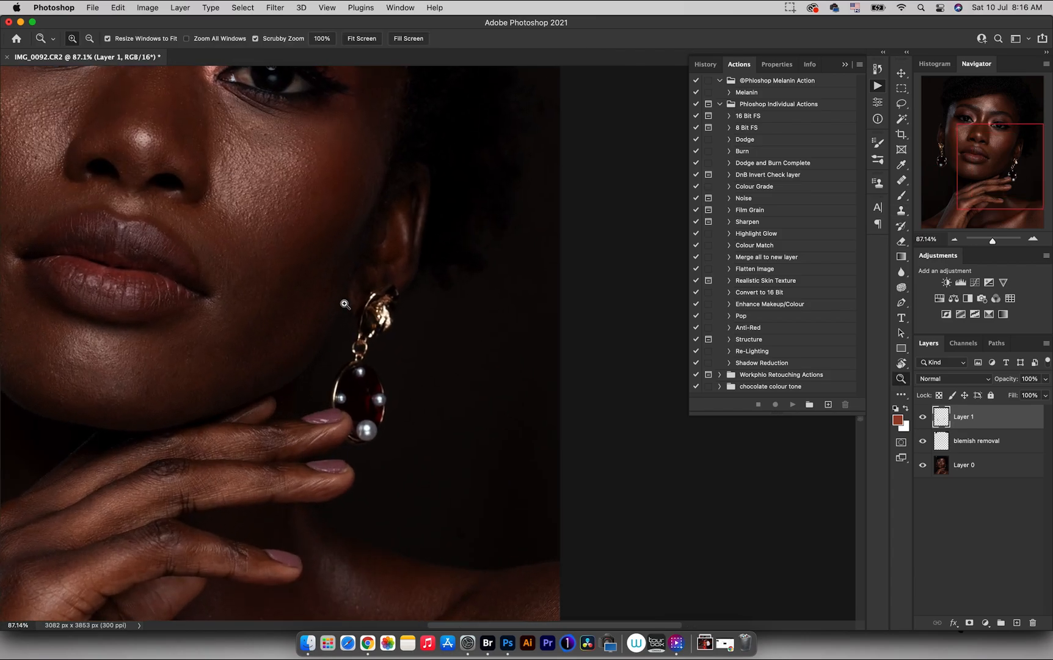
pyautogui.press('b')
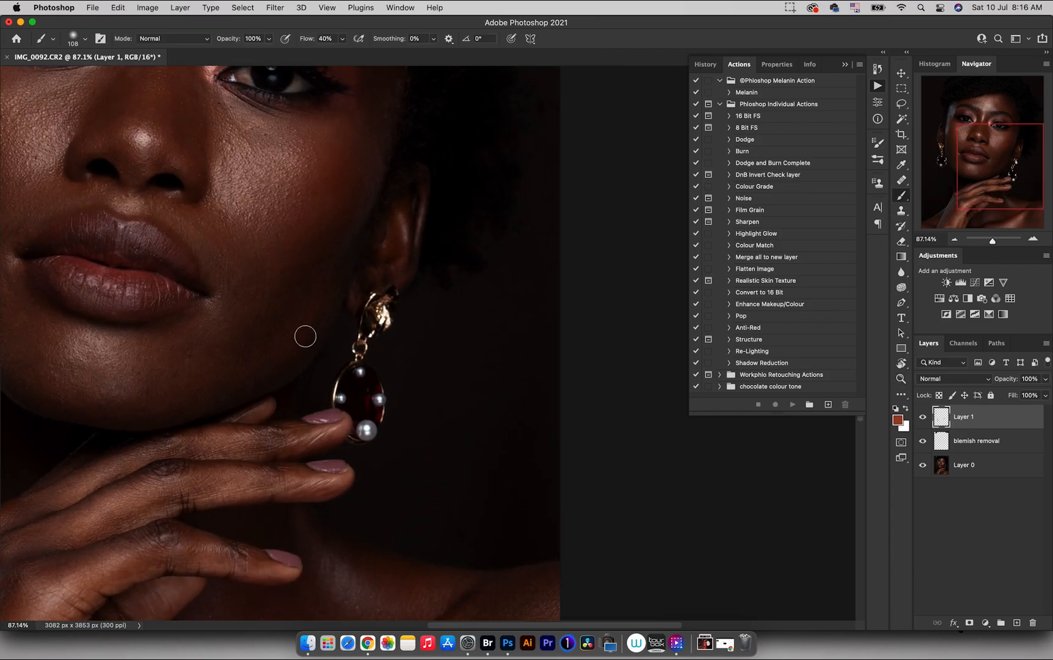
pyautogui.moveTo(324, 353)
pyautogui.mouseDown()
pyautogui.moveTo(317, 358)
pyautogui.moveTo(336, 346)
pyautogui.mouseUp()
pyautogui.keyDown('alt'); pyautogui.click(335, 347); pyautogui.keyUp('alt')
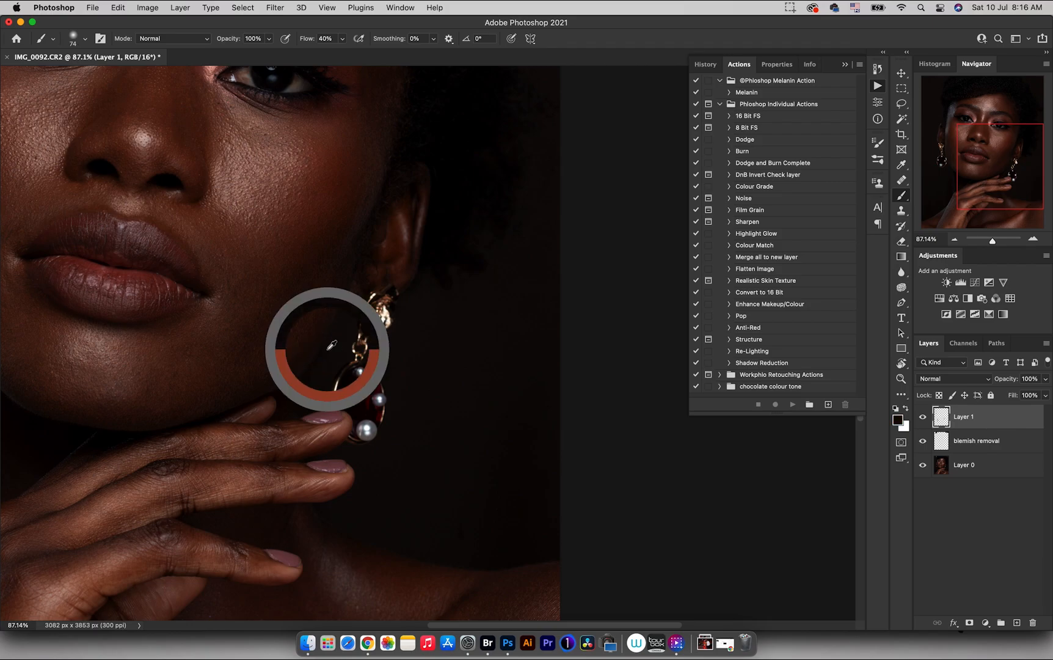
pyautogui.keyDown('alt'); pyautogui.click(333, 356); pyautogui.keyUp('alt')
pyautogui.moveTo(330, 360)
pyautogui.mouseDown()
pyautogui.moveTo(302, 406)
pyautogui.moveTo(314, 403)
pyautogui.mouseUp()
# - Heal the dark background below the earring on the photo's right side with a size 98 healing brush
pyautogui.press('j')
pyautogui.moveTo(447, 494); pyautogui.dragTo(451, 482)
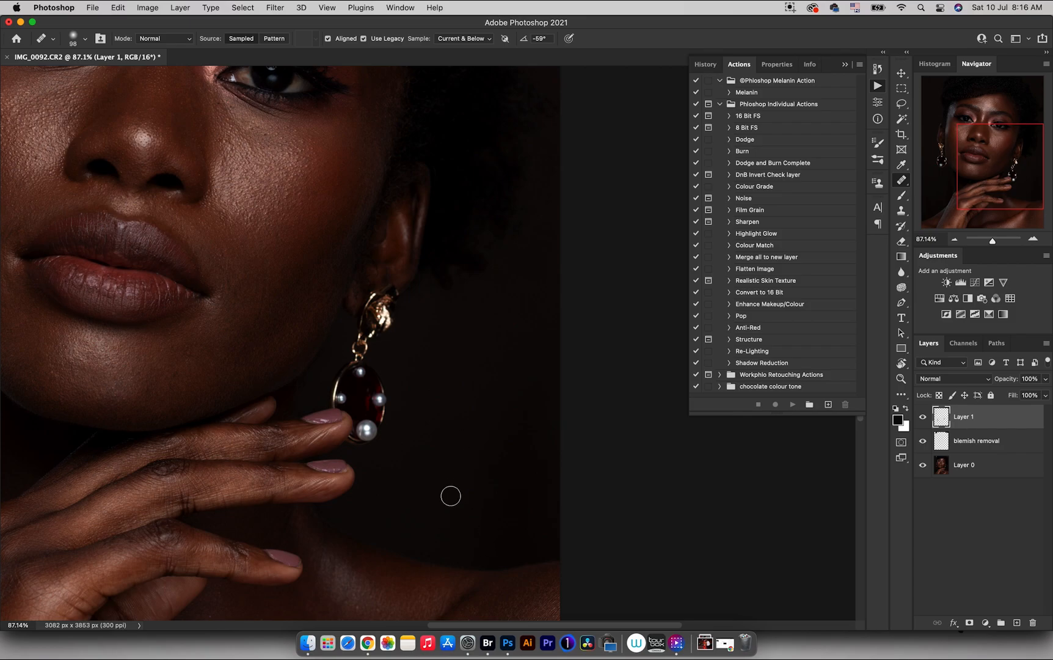
# - Merge the top cloning layer into the blemish removal layer and compare the portrait with that layer hidden and shown
pyautogui.scroll(-10, 451, 494)
pyautogui.hscroll(-12, 444, 426)
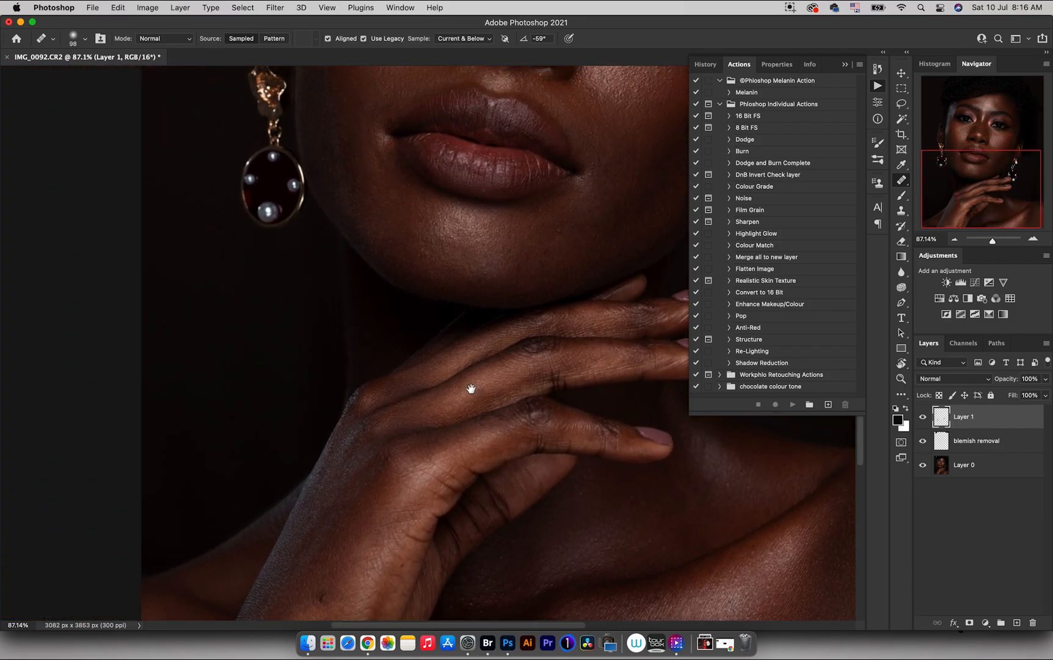
pyautogui.scroll(10, 470, 387)
pyautogui.hscroll(-6, 470, 387)
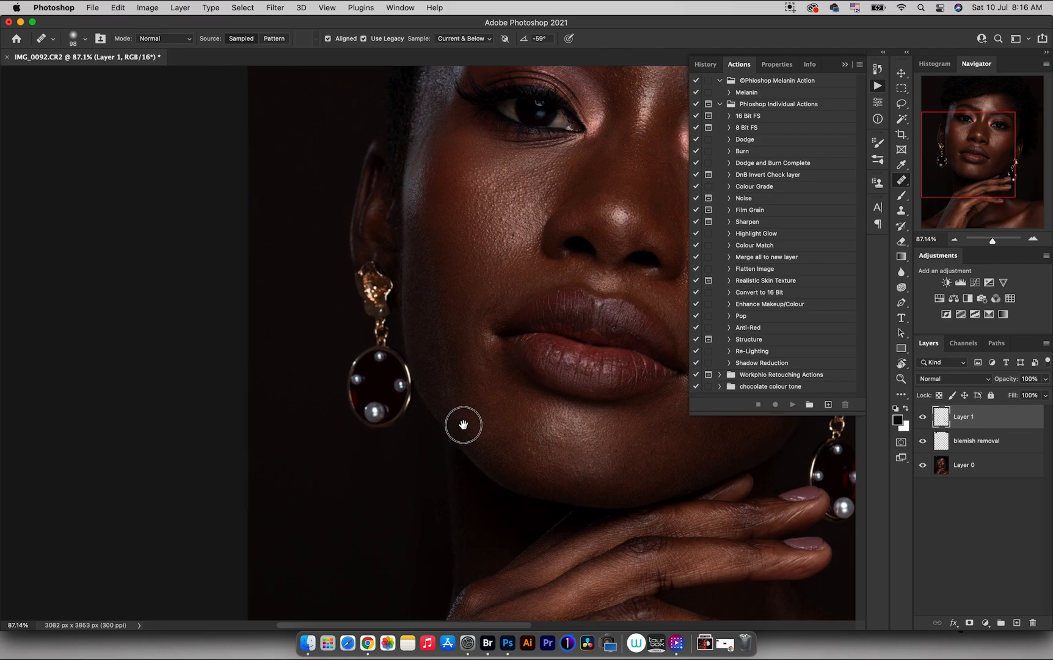
pyautogui.scroll(12, 468, 397)
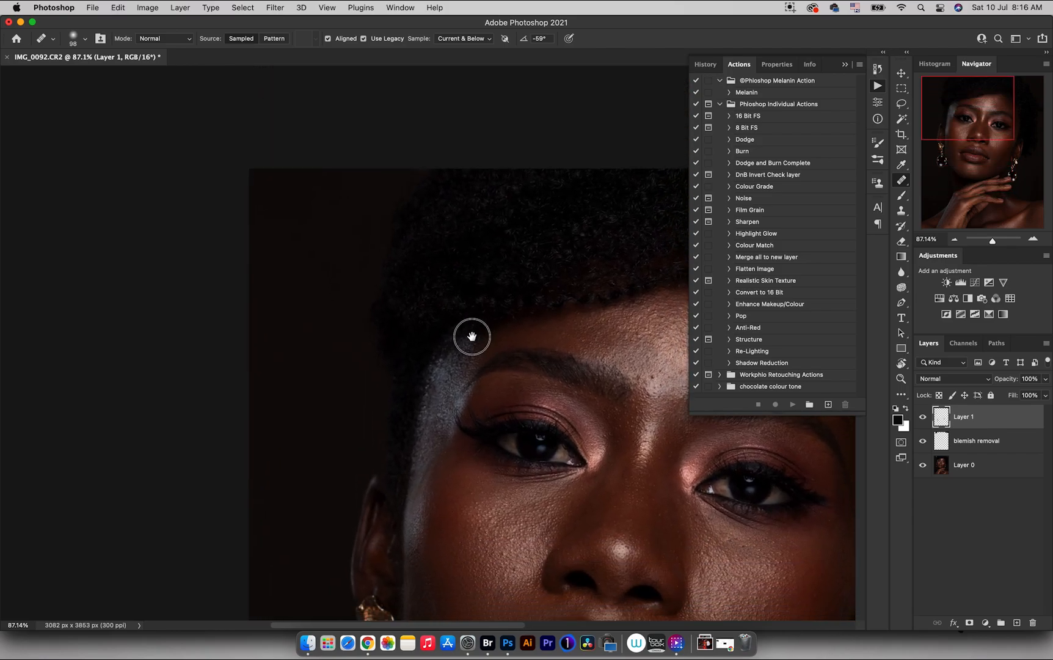
pyautogui.press('z')
pyautogui.moveTo(470, 348)
pyautogui.mouseDown()
pyautogui.moveTo(426, 364)
pyautogui.moveTo(435, 343)
pyautogui.moveTo(452, 340)
pyautogui.mouseUp()
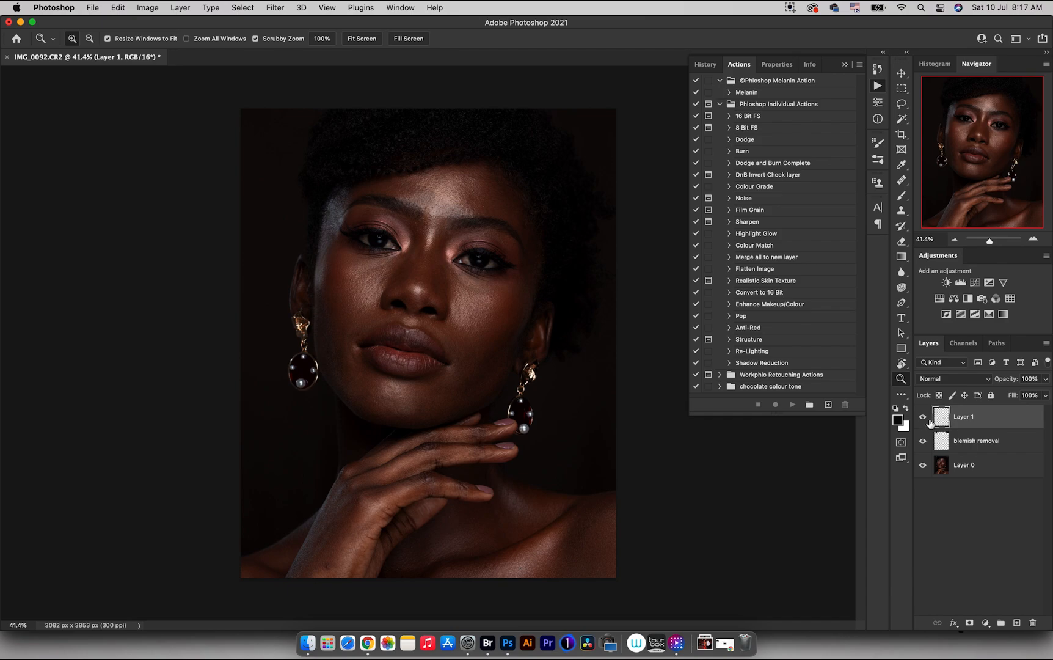
pyautogui.press('super+e')
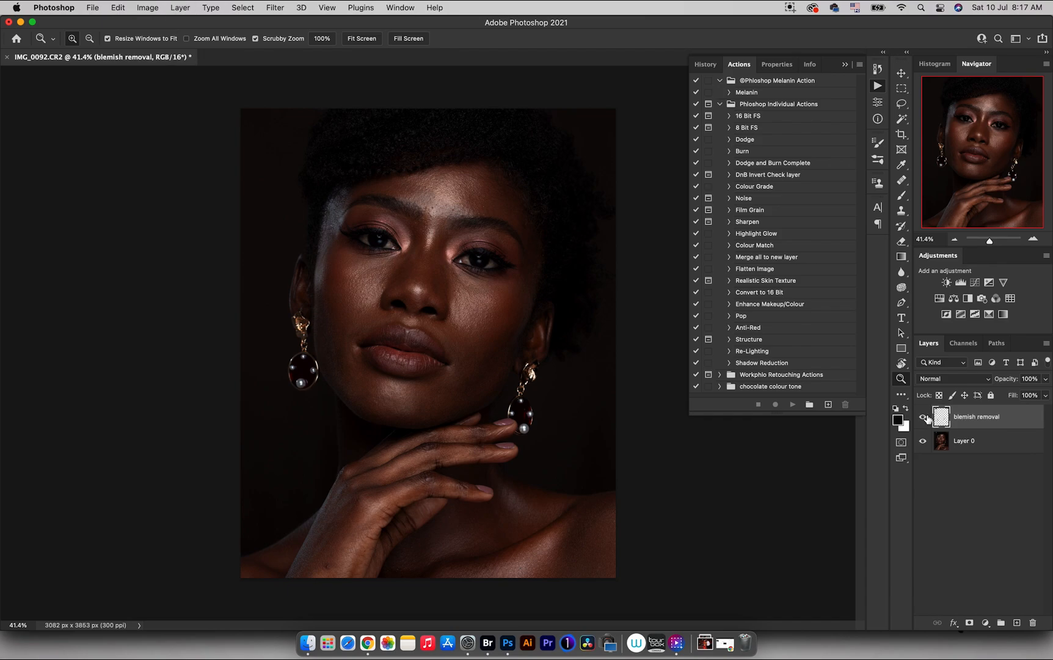
pyautogui.click(924, 420)
pyautogui.click(923, 418)
# - Add a new layer above blemish removal and heal the dark spot on the wrist
pyautogui.moveTo(345, 571); pyautogui.dragTo(379, 557)
pyautogui.press('j')
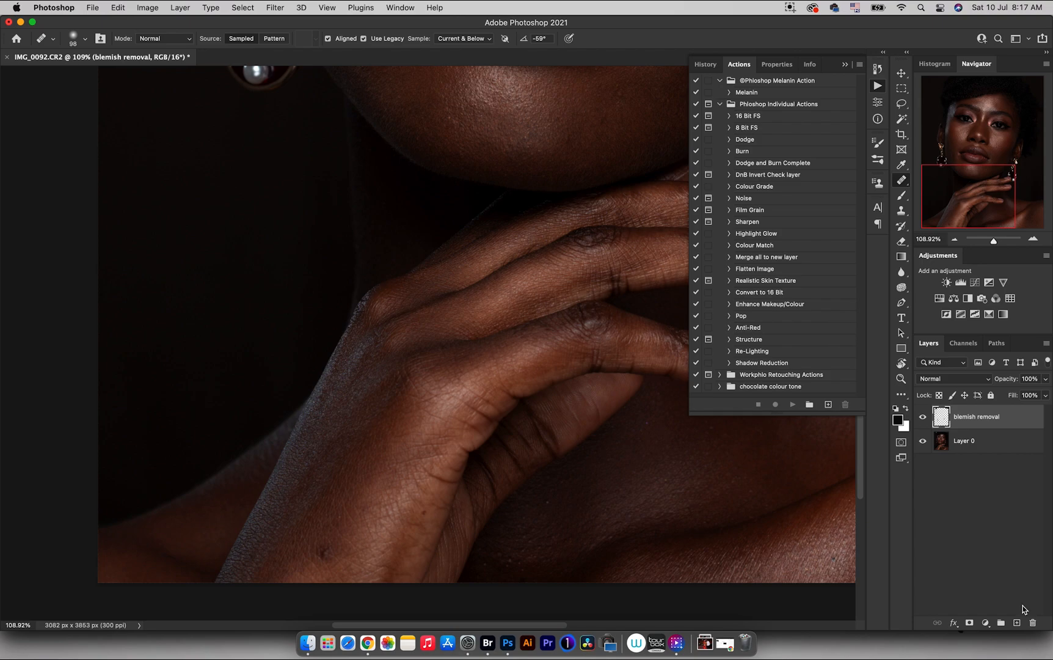
pyautogui.click(1017, 622)
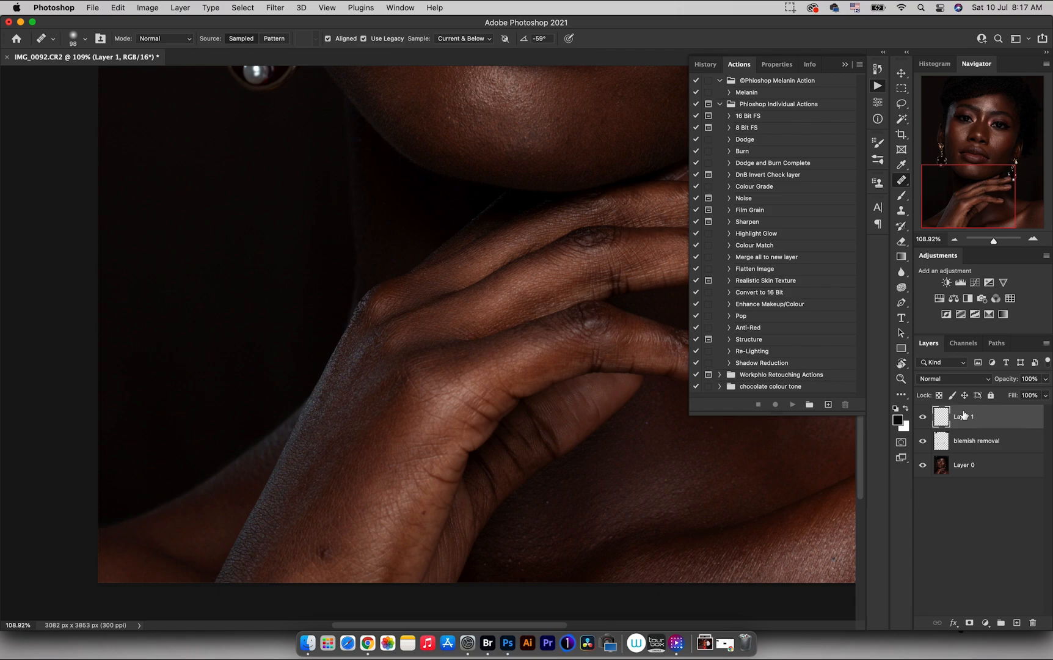
pyautogui.press('z')
pyautogui.moveTo(299, 426); pyautogui.dragTo(284, 429)
pyautogui.press('u')
pyautogui.press('j')
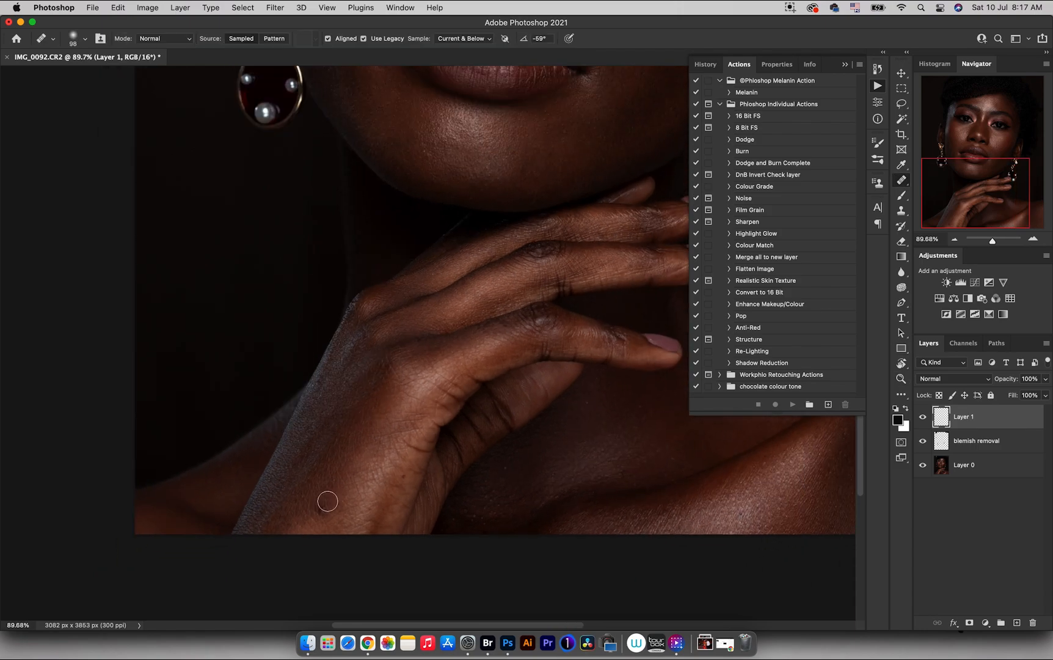
pyautogui.moveTo(323, 445); pyautogui.dragTo(314, 481)
pyautogui.moveTo(322, 511); pyautogui.dragTo(314, 502)
# - Heal small spots on the wrist and the adjacent chest skin with a size 36 healing brush
pyautogui.keyDown('alt'); pyautogui.click(516, 479); pyautogui.keyUp('alt')
pyautogui.click(505, 468)
pyautogui.moveTo(523, 463); pyautogui.dragTo(512, 464)
pyautogui.keyDown('alt'); pyautogui.click(396, 486); pyautogui.keyUp('alt')
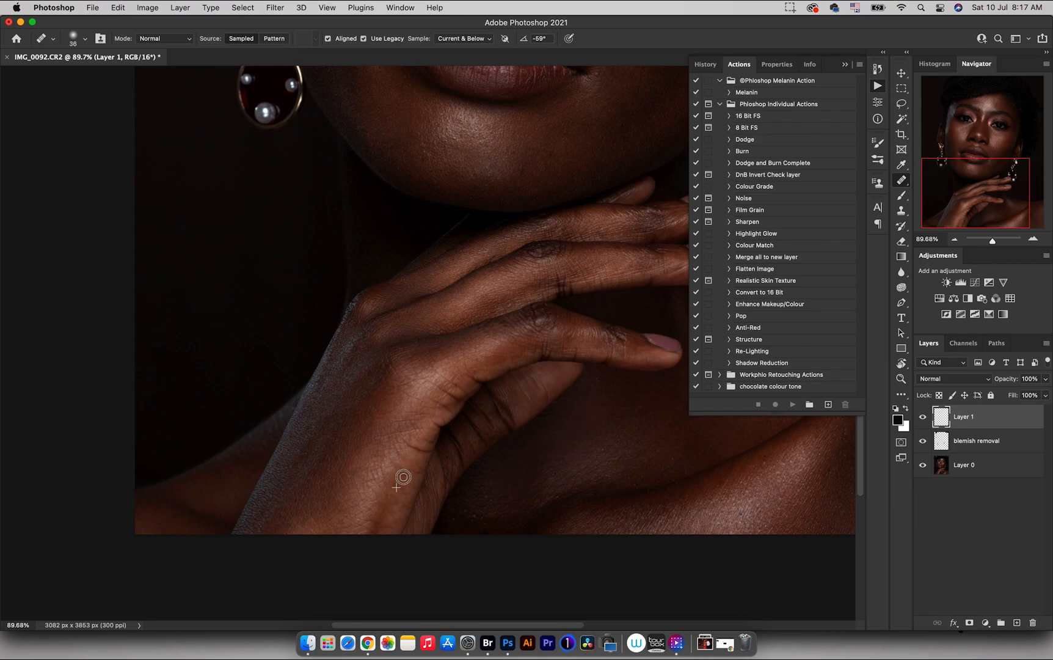
pyautogui.click(476, 516)
pyautogui.keyDown('alt'); pyautogui.click(496, 503); pyautogui.keyUp('alt')
pyautogui.click(485, 491)
pyautogui.keyDown('alt'); pyautogui.click(505, 500); pyautogui.keyUp('alt')
pyautogui.click(480, 502)
pyautogui.click(488, 500)
# - Heal the bright marks on the lower chest near the photo's bottom edge
pyautogui.hscroll(6, 489, 333)
pyautogui.scroll(1, 488, 334)
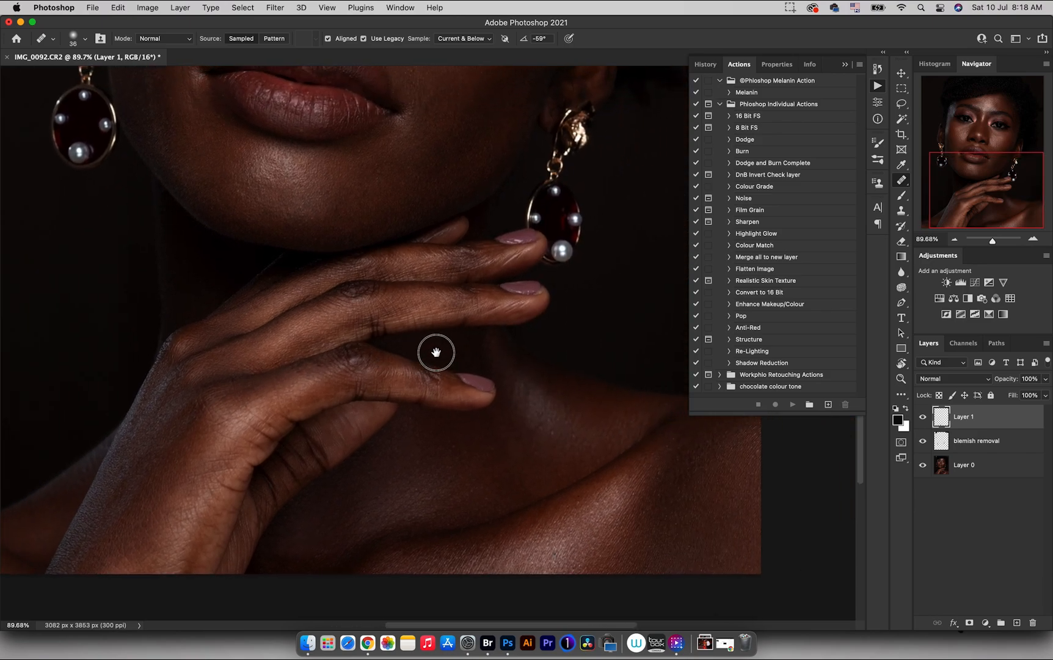
pyautogui.keyDown('alt'); pyautogui.click(522, 528); pyautogui.keyUp('alt')
pyautogui.moveTo(525, 519)
pyautogui.mouseDown()
pyautogui.moveTo(462, 565)
pyautogui.moveTo(463, 555)
pyautogui.mouseUp()
pyautogui.keyDown('alt'); pyautogui.click(525, 532); pyautogui.keyUp('alt')
pyautogui.keyDown('alt'); pyautogui.click(481, 550); pyautogui.keyUp('alt')
pyautogui.keyDown('alt'); pyautogui.click(461, 553); pyautogui.keyUp('alt')
# - Heal marks on the upper chest and the base of the neck below the fingers
pyautogui.keyDown('alt'); pyautogui.click(525, 442); pyautogui.keyUp('alt')
pyautogui.moveTo(516, 430)
pyautogui.mouseDown()
pyautogui.moveTo(490, 440)
pyautogui.moveTo(546, 421)
pyautogui.mouseUp()
pyautogui.keyDown('alt'); pyautogui.click(532, 441); pyautogui.keyUp('alt')
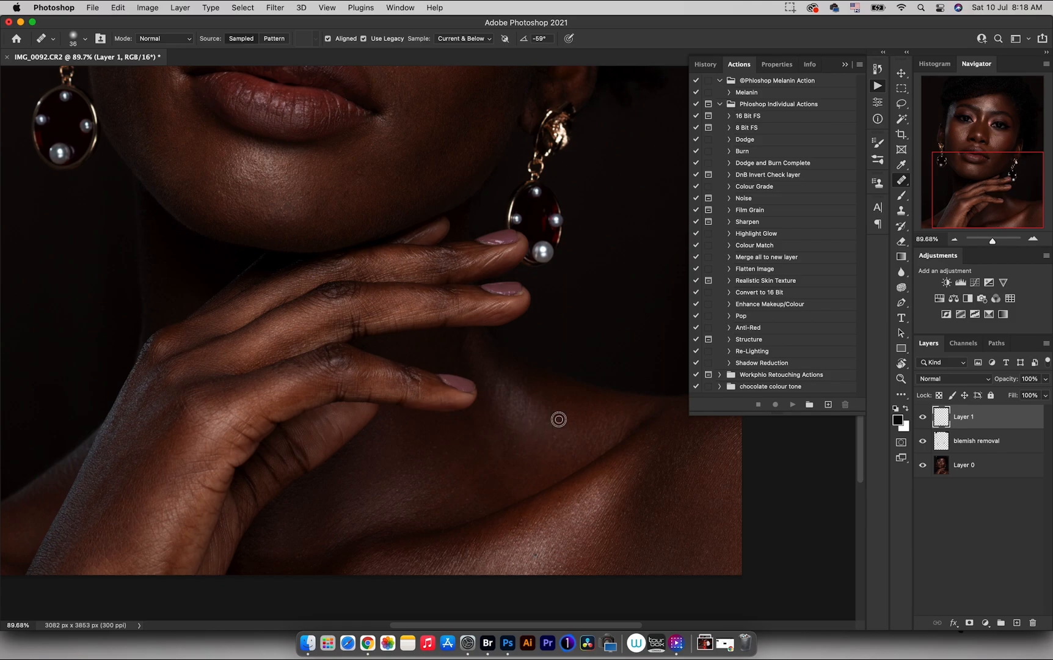
pyautogui.keyDown('alt'); pyautogui.click(440, 457); pyautogui.keyUp('alt')
pyautogui.moveTo(434, 448)
pyautogui.mouseDown()
pyautogui.moveTo(454, 453)
pyautogui.moveTo(444, 450)
pyautogui.mouseUp()
# - Heal spots along the photo's left face edge and down the photo's right cheek beside the mouth
pyautogui.moveTo(379, 237); pyautogui.dragTo(447, 423)
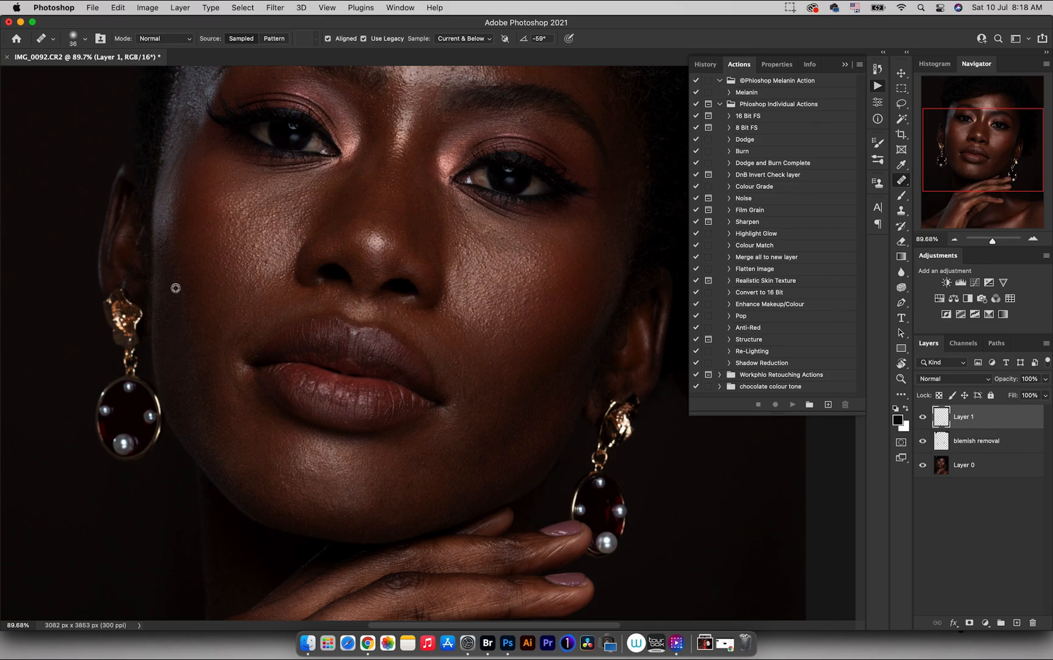
pyautogui.keyDown('alt'); pyautogui.click(181, 170); pyautogui.keyUp('alt')
pyautogui.keyDown('alt'); pyautogui.click(169, 191); pyautogui.keyUp('alt')
pyautogui.keyDown('alt'); pyautogui.click(492, 245); pyautogui.keyUp('alt')
pyautogui.moveTo(492, 232); pyautogui.dragTo(503, 233)
pyautogui.keyDown('alt'); pyautogui.click(509, 388); pyautogui.keyUp('alt')
pyautogui.moveTo(500, 385)
pyautogui.mouseDown()
pyautogui.moveTo(491, 425)
pyautogui.moveTo(507, 416)
pyautogui.moveTo(473, 468)
pyautogui.mouseUp()
pyautogui.keyDown('alt'); pyautogui.click(498, 414); pyautogui.keyUp('alt')
pyautogui.keyDown('alt'); pyautogui.click(497, 443); pyautogui.keyUp('alt')
# - Heal uneven spots across the chin below the lower lip
pyautogui.keyDown('alt'); pyautogui.click(425, 487); pyautogui.keyUp('alt')
pyautogui.moveTo(410, 481); pyautogui.dragTo(421, 456)
pyautogui.keyDown('alt'); pyautogui.click(393, 495); pyautogui.keyUp('alt')
pyautogui.moveTo(379, 502)
pyautogui.mouseDown()
pyautogui.moveTo(380, 487)
pyautogui.moveTo(352, 504)
pyautogui.moveTo(288, 484)
pyautogui.moveTo(280, 494)
pyautogui.moveTo(288, 499)
pyautogui.mouseUp()
pyautogui.keyDown('alt'); pyautogui.click(335, 495); pyautogui.keyUp('alt')
pyautogui.keyDown('alt'); pyautogui.click(328, 501); pyautogui.keyUp('alt')
pyautogui.keyDown('alt'); pyautogui.click(283, 483); pyautogui.keyUp('alt')
pyautogui.click(285, 498)
pyautogui.keyDown('alt'); pyautogui.click(297, 521); pyautogui.keyUp('alt')
pyautogui.keyDown('alt'); pyautogui.click(287, 497); pyautogui.keyUp('alt')
pyautogui.keyDown('alt'); pyautogui.click(275, 498); pyautogui.keyUp('alt')
pyautogui.keyDown('alt'); pyautogui.click(299, 513); pyautogui.keyUp('alt')
# - Heal blemishes on the photo's left cheek just outside the mouth corner
pyautogui.moveTo(221, 325)
pyautogui.mouseDown()
pyautogui.moveTo(205, 346)
pyautogui.moveTo(201, 329)
pyautogui.moveTo(228, 345)
pyautogui.mouseUp()
pyautogui.keyDown('alt'); pyautogui.click(204, 346); pyautogui.keyUp('alt')
pyautogui.keyDown('alt'); pyautogui.click(222, 328); pyautogui.keyUp('alt')
pyautogui.keyDown('alt'); pyautogui.click(217, 375); pyautogui.keyUp('alt')
pyautogui.keyDown('alt'); pyautogui.click(231, 349); pyautogui.keyUp('alt')
pyautogui.moveTo(249, 328)
pyautogui.mouseDown()
pyautogui.moveTo(229, 360)
pyautogui.moveTo(247, 346)
pyautogui.mouseUp()
pyautogui.keyDown('alt'); pyautogui.click(235, 343); pyautogui.keyUp('alt')
pyautogui.keyDown('alt'); pyautogui.click(236, 318); pyautogui.keyUp('alt')
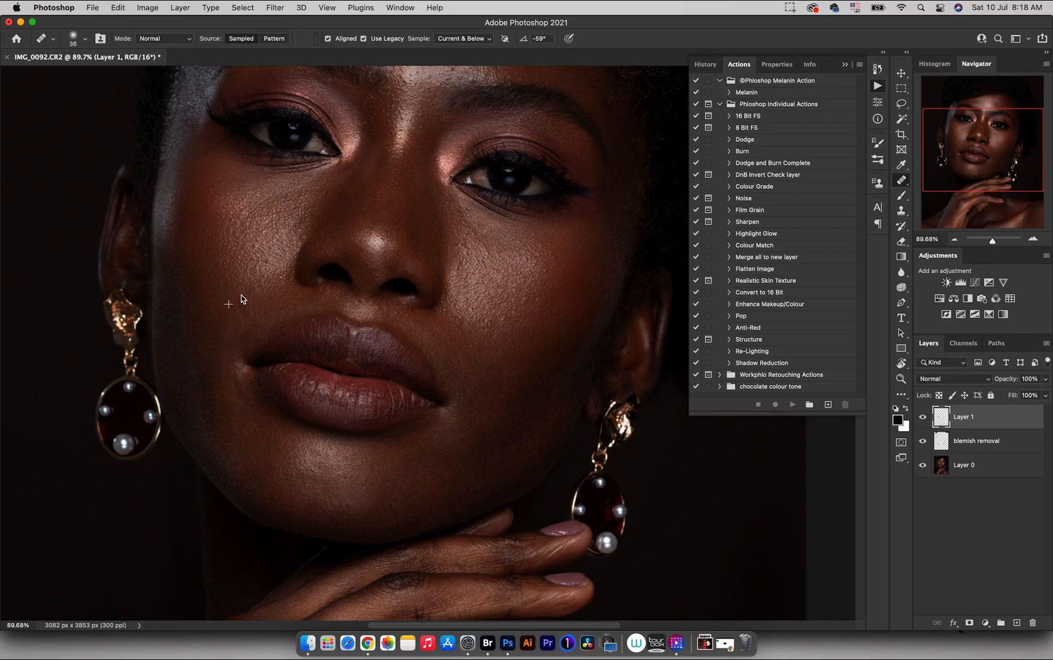
# - Heal spots on the photo's left cheek from beside the nose up to the under-eye area
pyautogui.click(264, 259)
pyautogui.keyDown('alt'); pyautogui.click(241, 252); pyautogui.keyUp('alt')
pyautogui.click(235, 269)
pyautogui.keyDown('alt'); pyautogui.click(231, 236); pyautogui.keyUp('alt')
pyautogui.click(232, 246)
pyautogui.keyDown('alt'); pyautogui.click(239, 233); pyautogui.keyUp('alt')
pyautogui.click(229, 220)
pyautogui.keyDown('alt'); pyautogui.click(220, 214); pyautogui.keyUp('alt')
pyautogui.click(226, 194)
pyautogui.click(221, 188)
# - Heal spots on the cheek beside the nose below the photo's right eye
pyautogui.keyDown('alt'); pyautogui.click(455, 231); pyautogui.keyUp('alt')
pyautogui.click(455, 244)
pyautogui.keyDown('alt'); pyautogui.click(462, 238); pyautogui.keyUp('alt')
pyautogui.click(464, 252)
# - Heal marks around the photo's right mouth corner and on both lips
pyautogui.keyDown('alt'); pyautogui.click(466, 365); pyautogui.keyUp('alt')
pyautogui.click(449, 362)
pyautogui.click(470, 399)
pyautogui.click(453, 415)
pyautogui.keyDown('alt'); pyautogui.click(359, 424); pyautogui.keyUp('alt')
pyautogui.click(382, 401)
pyautogui.keyDown('alt'); pyautogui.click(383, 357); pyautogui.keyUp('alt')
pyautogui.click(398, 361)
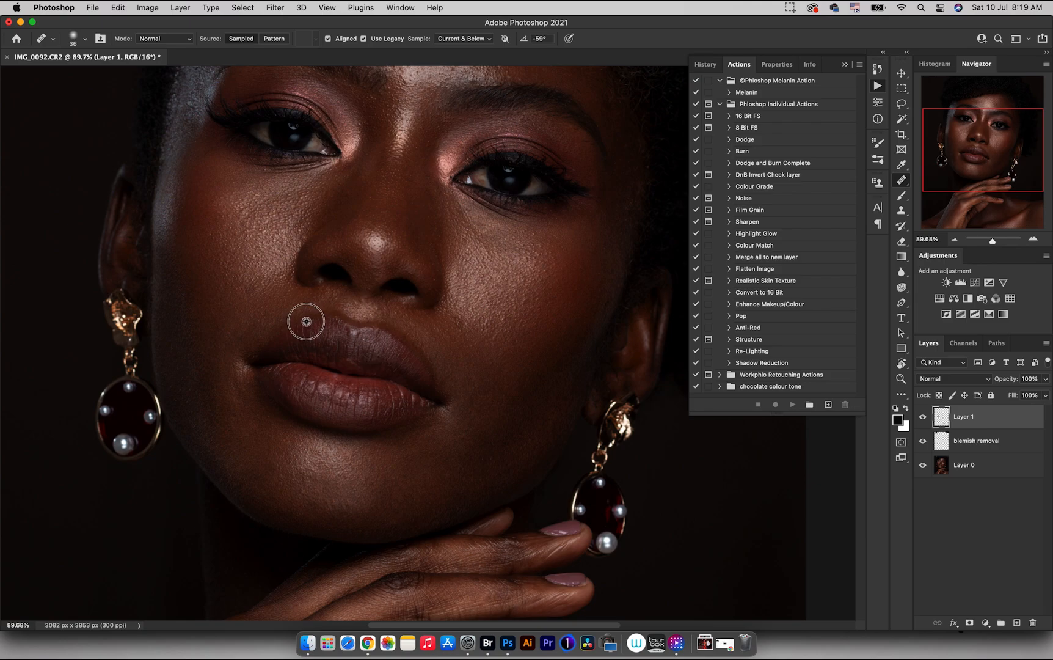
# - Heal spots around the photo's left mouth corner and just above it
pyautogui.click(262, 341)
pyautogui.keyDown('alt'); pyautogui.click(236, 349); pyautogui.keyUp('alt')
pyautogui.click(251, 352)
pyautogui.keyDown('alt'); pyautogui.click(245, 347); pyautogui.keyUp('alt')
pyautogui.click(249, 362)
pyautogui.keyDown('alt'); pyautogui.click(250, 324); pyautogui.keyUp('alt')
pyautogui.click(239, 313)
pyautogui.keyDown('alt'); pyautogui.click(246, 319); pyautogui.keyUp('alt')
pyautogui.click(259, 322)
# - Heal the skin just below the photo's left mouth corner
pyautogui.keyDown('alt'); pyautogui.click(240, 403); pyautogui.keyUp('alt')
pyautogui.keyDown('alt'); pyautogui.click(241, 402); pyautogui.keyUp('alt')
pyautogui.moveTo(235, 391)
pyautogui.mouseDown()
pyautogui.moveTo(240, 414)
pyautogui.moveTo(236, 385)
pyautogui.moveTo(246, 393)
pyautogui.moveTo(249, 382)
pyautogui.moveTo(268, 416)
pyautogui.moveTo(269, 386)
pyautogui.mouseUp()
pyautogui.keyDown('alt'); pyautogui.click(264, 406); pyautogui.keyUp('alt')
pyautogui.keyDown('alt'); pyautogui.click(263, 393); pyautogui.keyUp('alt')
# - Heal spots on the forehead above the photo's left eyebrow
pyautogui.scroll(5, 505, 263)
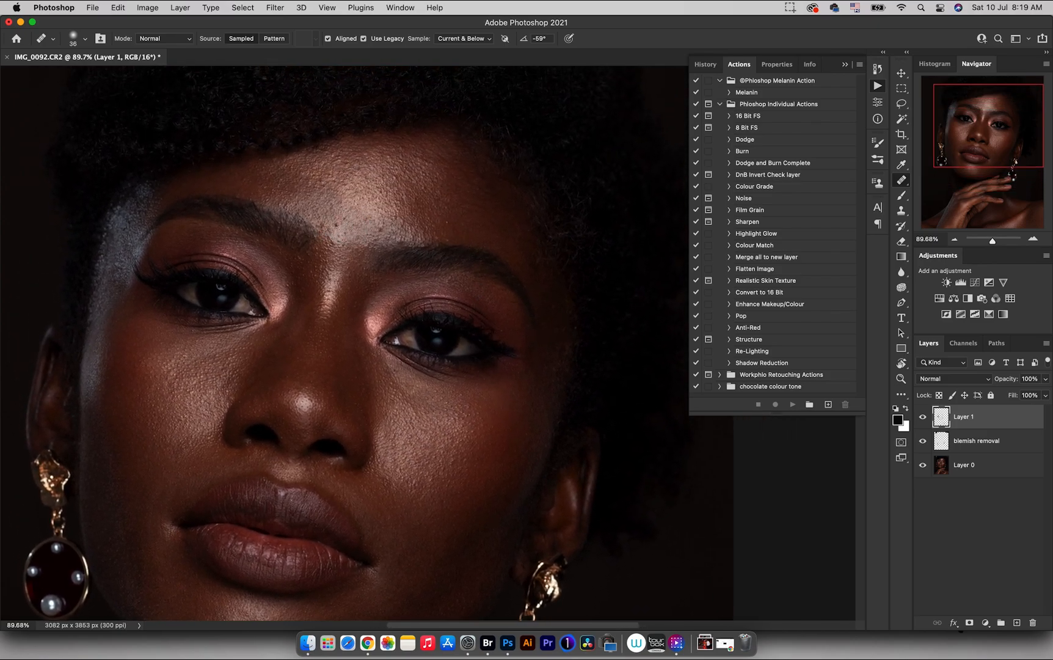
pyautogui.keyDown('alt'); pyautogui.click(264, 172); pyautogui.keyUp('alt')
pyautogui.click(282, 176)
pyautogui.keyDown('alt'); pyautogui.click(283, 181); pyautogui.keyUp('alt')
# - Heal marks along the skin beneath the photo's left eyebrow
pyautogui.press('z')
pyautogui.moveTo(199, 230)
pyautogui.mouseDown()
pyautogui.moveTo(212, 228)
pyautogui.moveTo(207, 186)
pyautogui.mouseUp()
pyautogui.press('j')
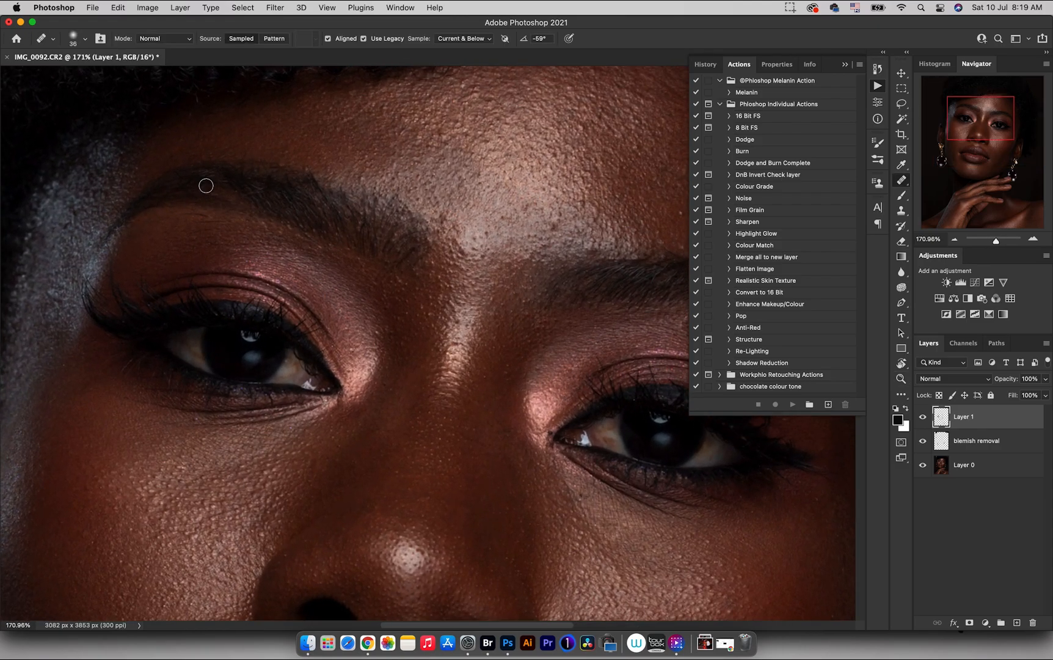
pyautogui.moveTo(187, 224)
pyautogui.mouseDown()
pyautogui.moveTo(172, 226)
pyautogui.moveTo(194, 216)
pyautogui.moveTo(177, 217)
pyautogui.moveTo(202, 223)
pyautogui.moveTo(190, 233)
pyautogui.mouseUp()
pyautogui.moveTo(221, 251)
pyautogui.mouseDown()
pyautogui.moveTo(248, 243)
pyautogui.moveTo(282, 253)
pyautogui.moveTo(250, 245)
pyautogui.moveTo(272, 231)
pyautogui.mouseUp()
pyautogui.keyDown('alt'); pyautogui.click(253, 230); pyautogui.keyUp('alt')
# - Heal the small dark spots between the eyebrows with a size 12 healing brush
pyautogui.hscroll(5, 346, 365)
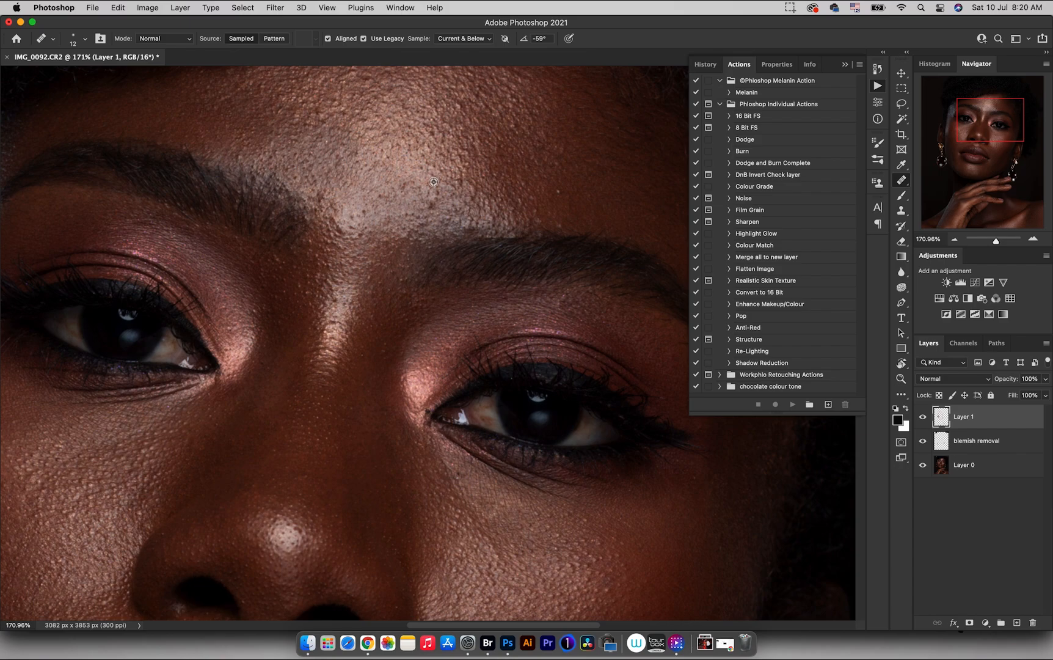
pyautogui.moveTo(353, 214); pyautogui.dragTo(332, 230)
pyautogui.moveTo(404, 258); pyautogui.dragTo(358, 213)
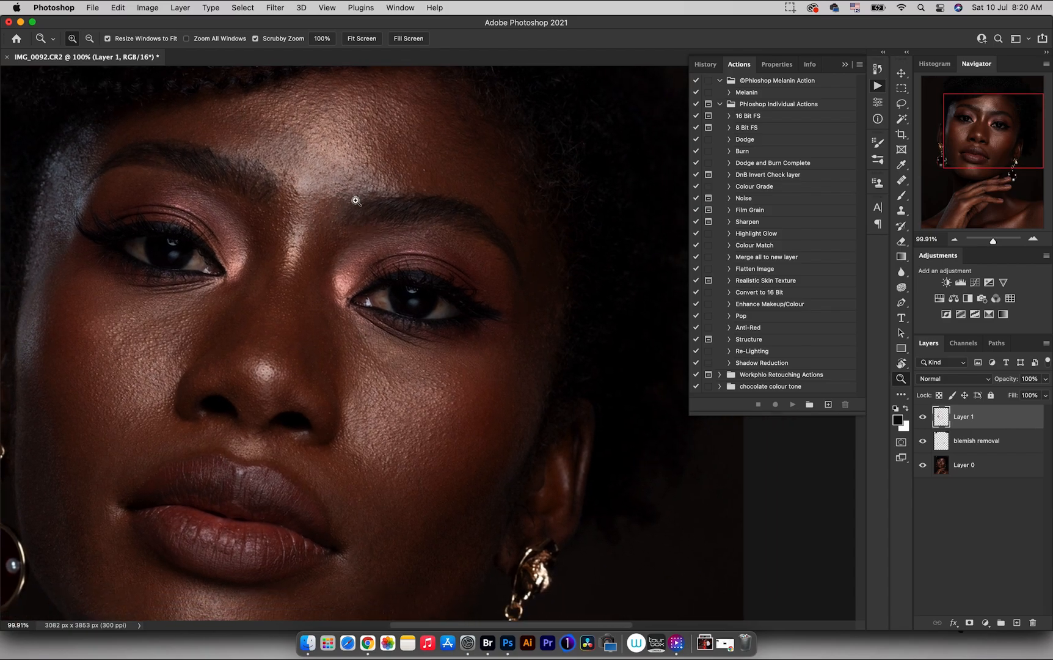
# - Heal small spots on the photo's right cheek with a size 20 healing brush
pyautogui.press('j')
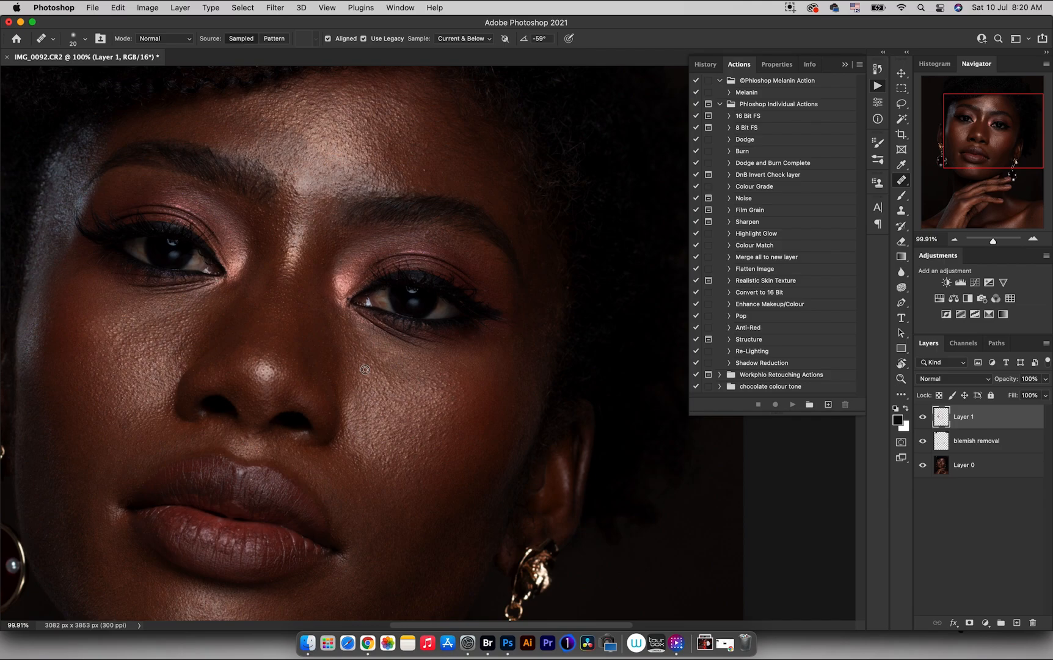
pyautogui.moveTo(430, 431); pyautogui.dragTo(427, 443)
pyautogui.click(409, 460)
pyautogui.keyDown('alt'); pyautogui.click(395, 469); pyautogui.keyUp('alt')
pyautogui.click(409, 465)
pyautogui.click(402, 465)
pyautogui.click(396, 477)
pyautogui.click(388, 457)
pyautogui.click(382, 474)
pyautogui.click(362, 453)
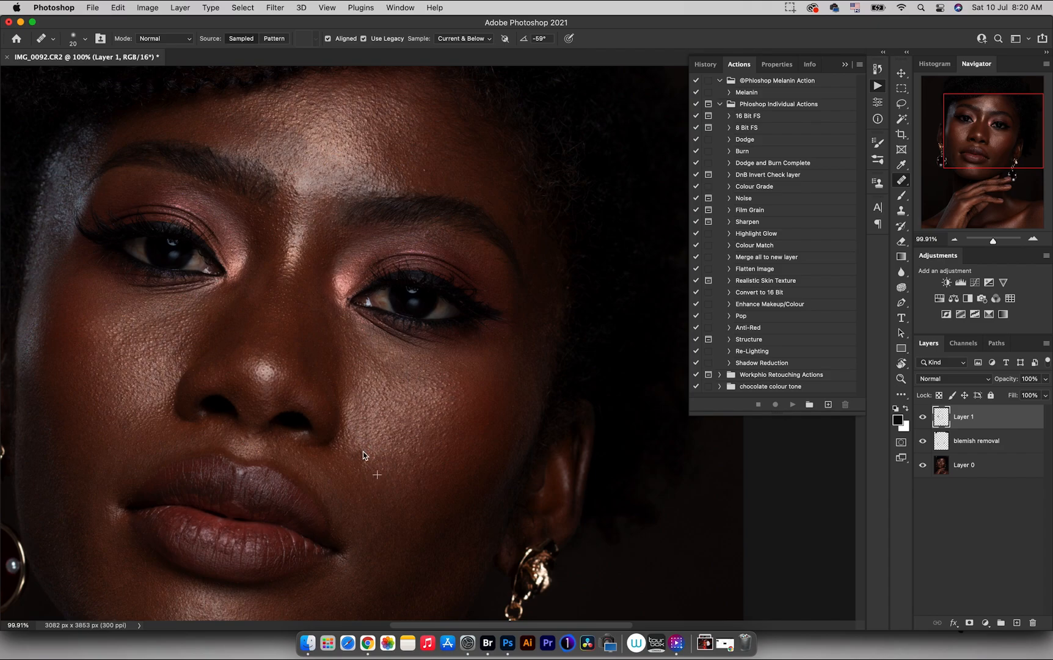
# - Heal marks on the upper lip and near the photo's left mouth corner
pyautogui.keyDown('alt'); pyautogui.click(272, 483); pyautogui.keyUp('alt')
pyautogui.click(260, 503)
pyautogui.keyDown('alt'); pyautogui.click(120, 484); pyautogui.keyUp('alt')
pyautogui.click(120, 501)
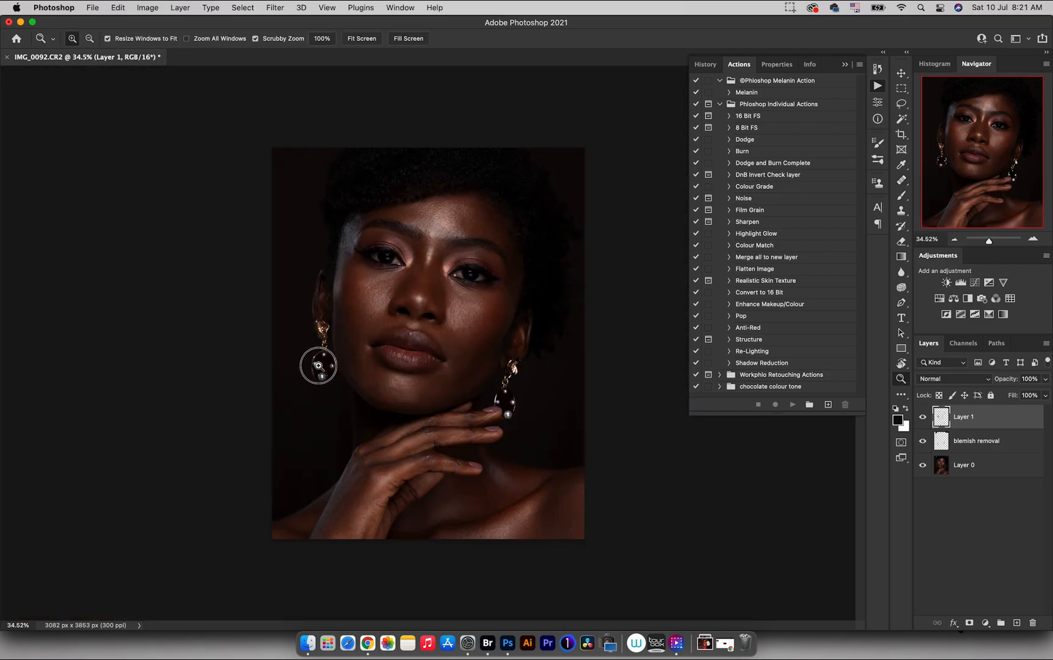
# - Merge the healing layer into the blemish removal layer and compare the whole portrait with it hidden and shown
pyautogui.moveTo(320, 365); pyautogui.dragTo(346, 352)
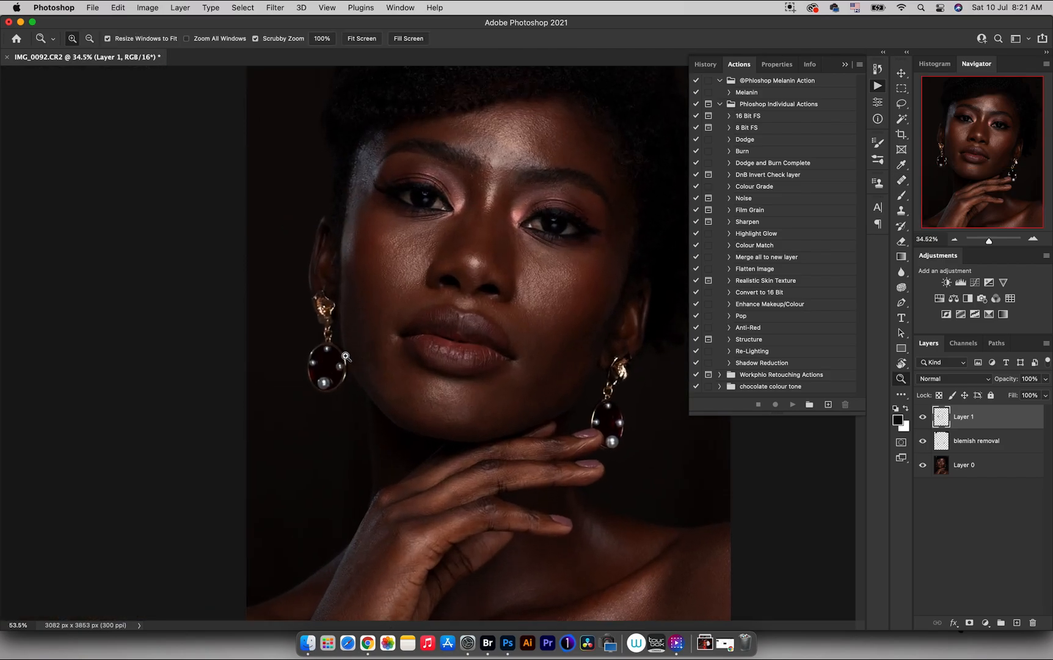
pyautogui.moveTo(454, 281)
pyautogui.mouseDown()
pyautogui.moveTo(431, 289)
pyautogui.moveTo(444, 289)
pyautogui.mouseUp()
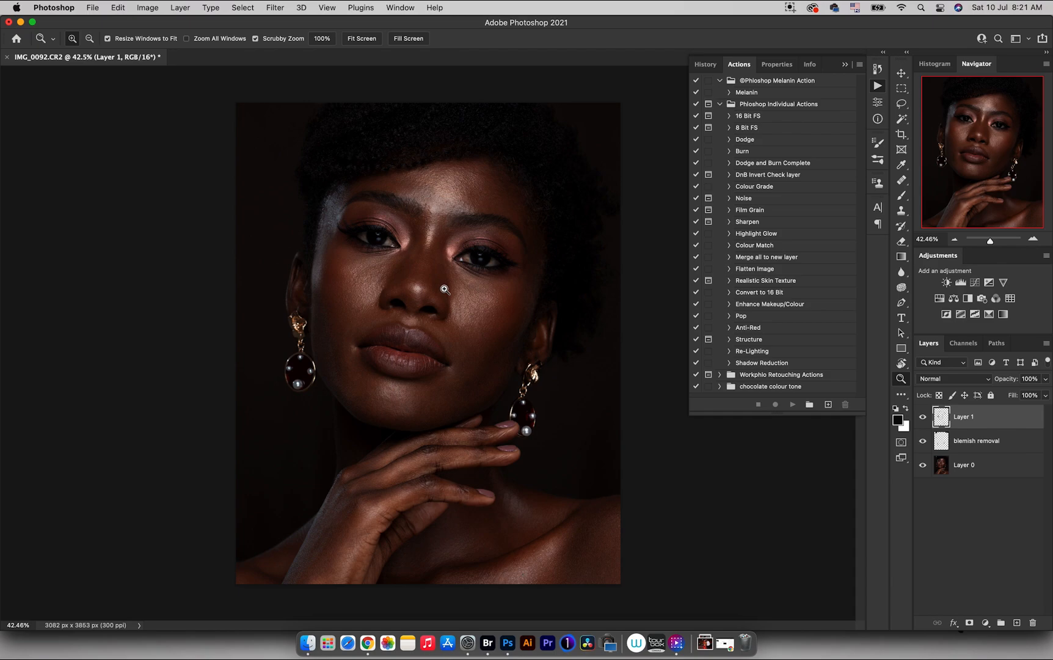
pyautogui.press('BackSpace')
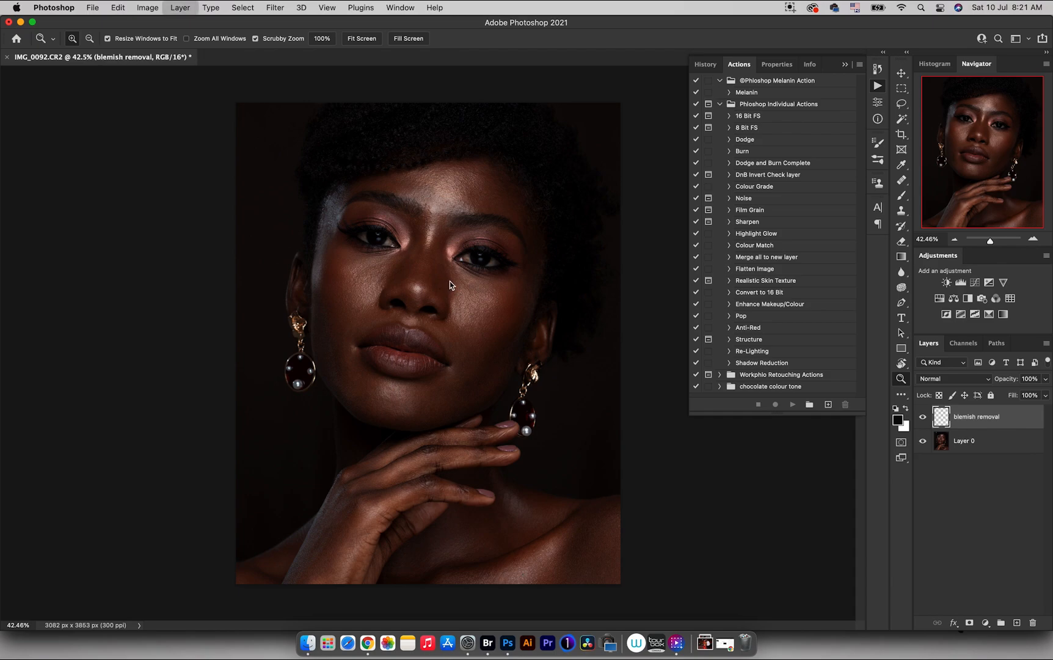
pyautogui.click(923, 417)
pyautogui.click(923, 418)
# - Heal small spots between the nose and upper lip on the blemish removal layer
pyautogui.moveTo(466, 298); pyautogui.dragTo(525, 291)
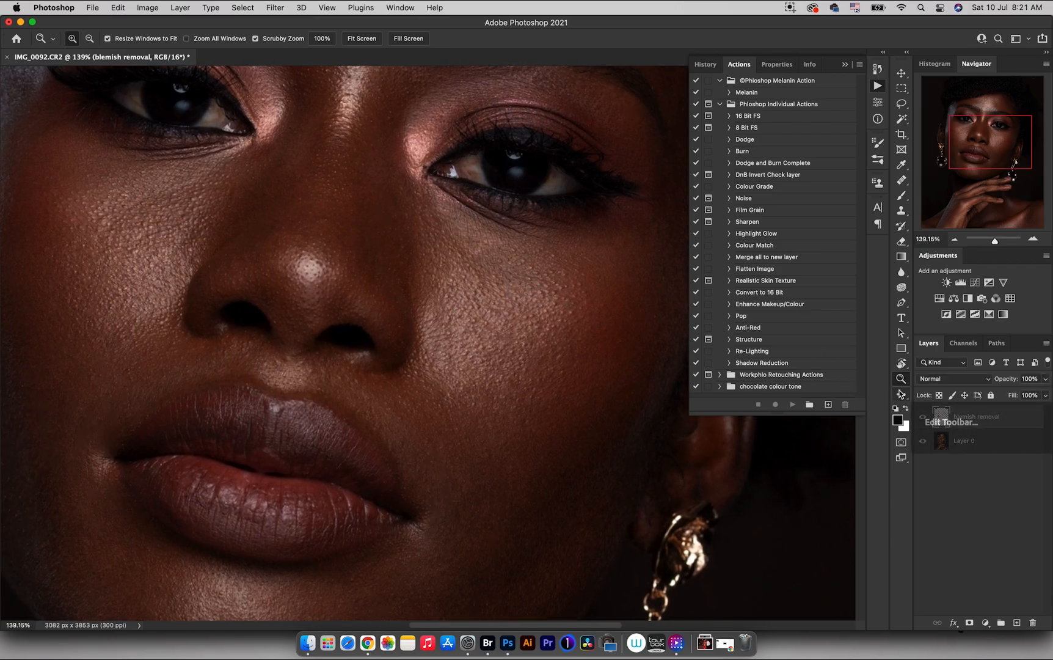
pyautogui.press('j')
pyautogui.moveTo(305, 375); pyautogui.dragTo(302, 375)
pyautogui.keyDown('alt'); pyautogui.click(312, 378); pyautogui.keyUp('alt')
pyautogui.click(312, 373)
# - Heal remaining spots on the photo's left cheek and above the upper lip with a size 16 brush
pyautogui.moveTo(188, 263); pyautogui.dragTo(190, 263)
pyautogui.keyDown('alt'); pyautogui.click(191, 248); pyautogui.keyUp('alt')
pyautogui.click(190, 269)
pyautogui.keyDown('alt'); pyautogui.click(111, 301); pyautogui.keyUp('alt')
pyautogui.click(118, 287)
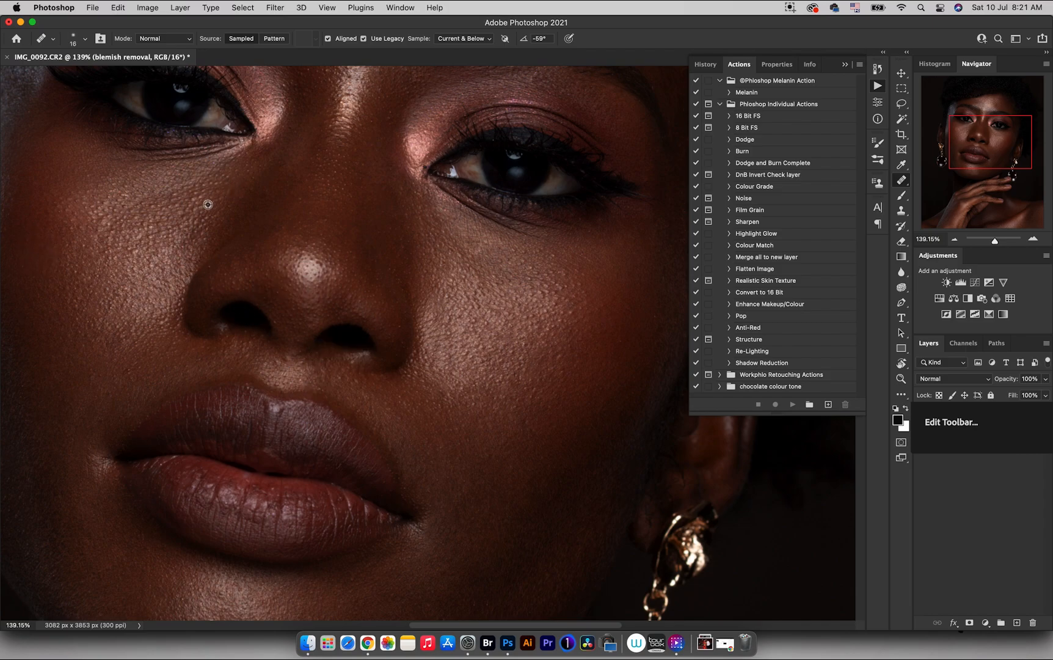
pyautogui.moveTo(99, 203); pyautogui.dragTo(110, 241)
pyautogui.keyDown('alt'); pyautogui.click(279, 362); pyautogui.keyUp('alt')
pyautogui.moveTo(282, 363); pyautogui.dragTo(284, 367)
# - Clone out the small marks between the nose and upper lip with a size 15 Clone Stamp
pyautogui.press('s')
pyautogui.scroll(5, 348, 492)
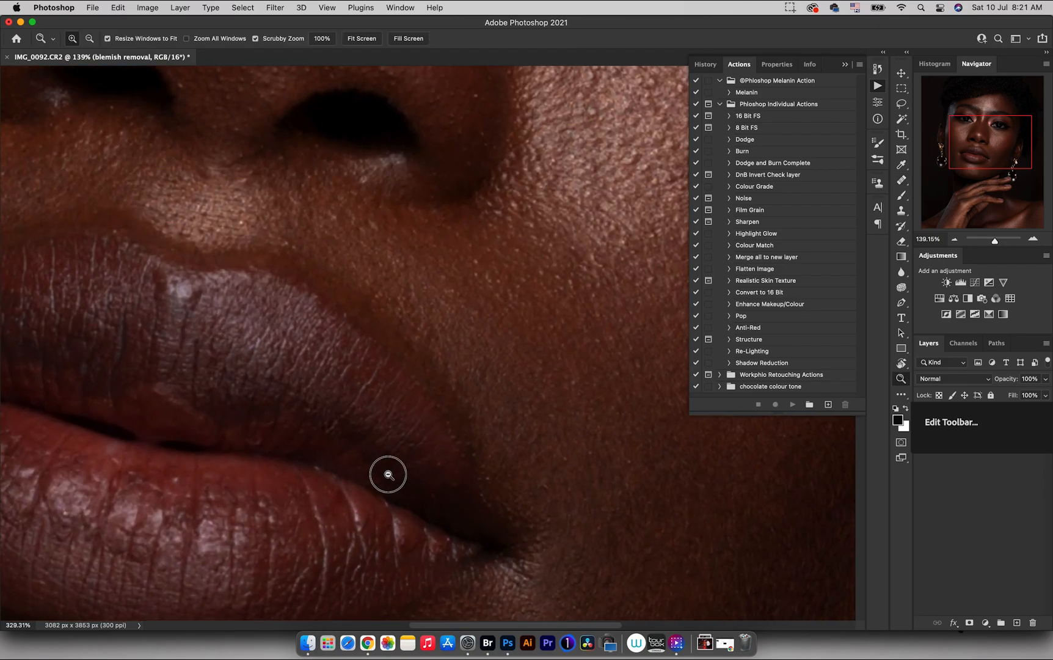
pyautogui.moveTo(346, 494); pyautogui.dragTo(318, 496)
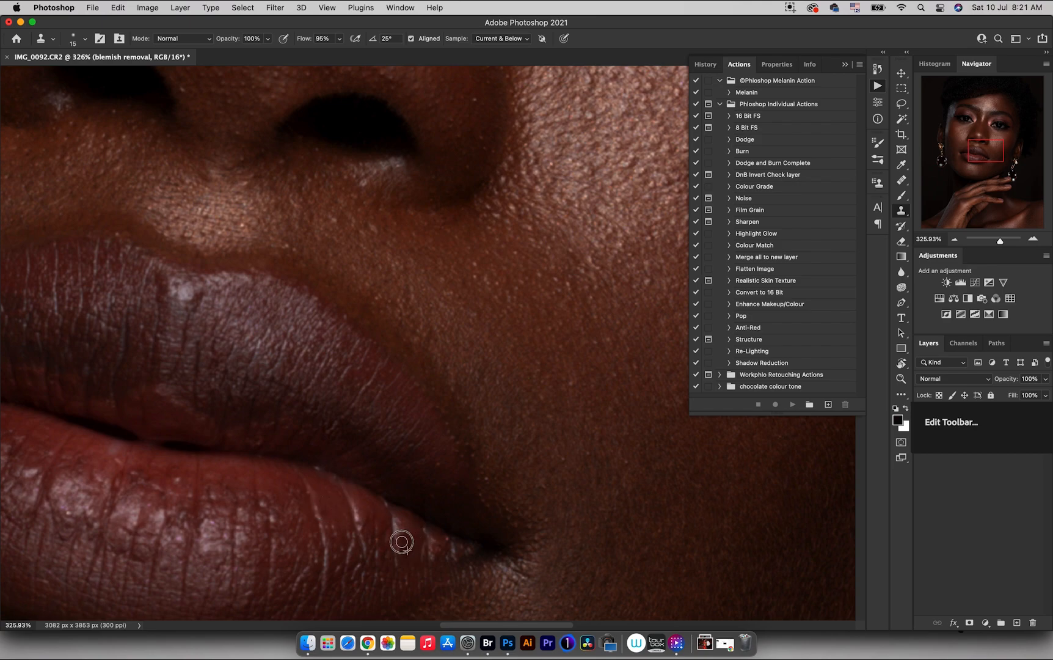
pyautogui.keyDown('alt'); pyautogui.click(310, 257); pyautogui.keyUp('alt')
pyautogui.click(297, 251)
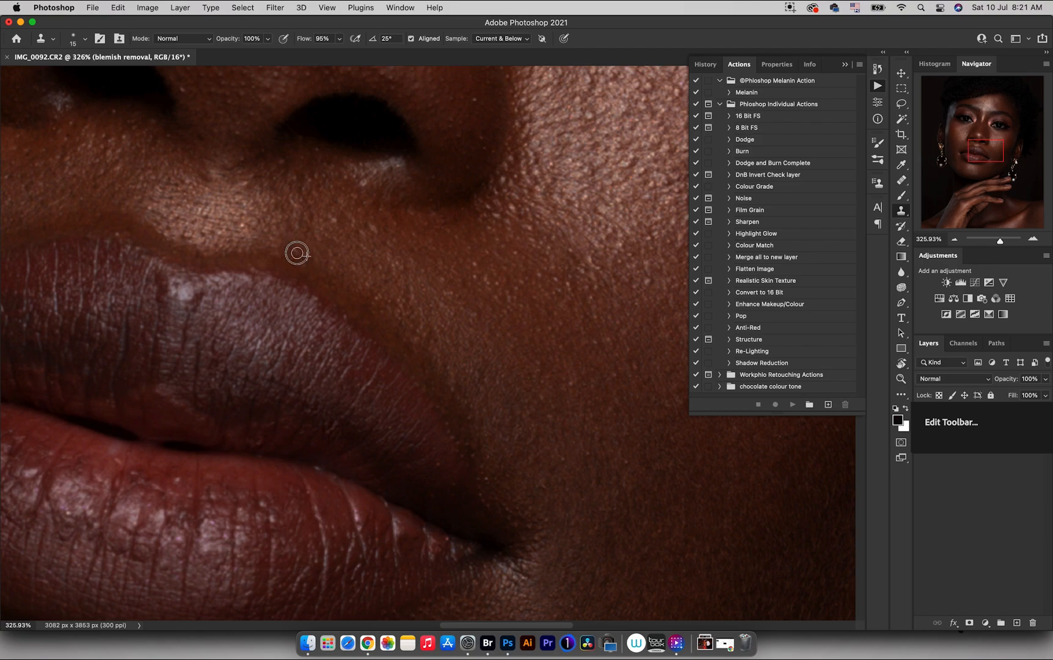
pyautogui.keyDown('alt'); pyautogui.click(337, 233); pyautogui.keyUp('alt')
pyautogui.moveTo(332, 214); pyautogui.dragTo(338, 224)
pyautogui.keyDown('alt'); pyautogui.click(369, 245); pyautogui.keyUp('alt')
pyautogui.click(367, 226)
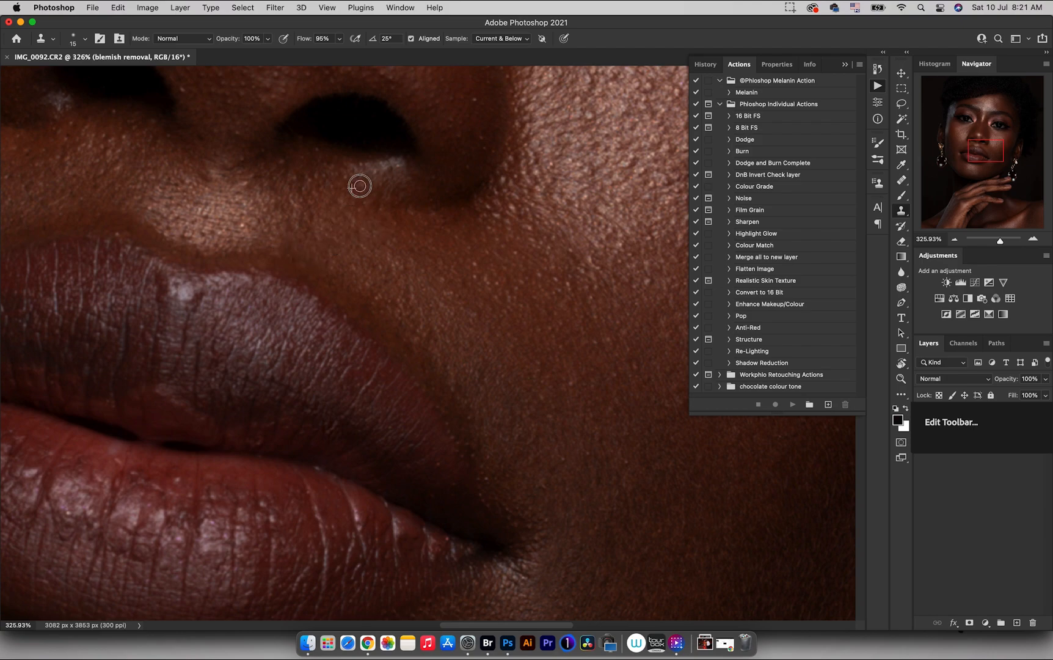
# - Add a new layer and clone clean polish over the reflections on the index fingernail, using a size 11 Clone Stamp
pyautogui.press('z')
pyautogui.moveTo(388, 195); pyautogui.dragTo(346, 218)
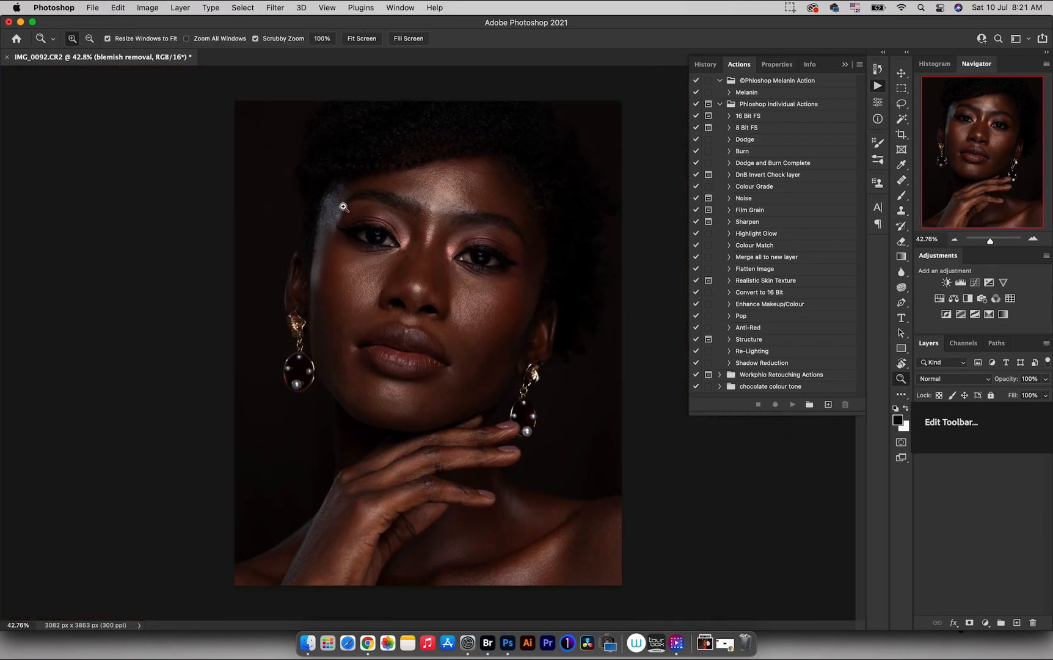
pyautogui.moveTo(521, 481); pyautogui.dragTo(550, 432)
pyautogui.click(549, 432)
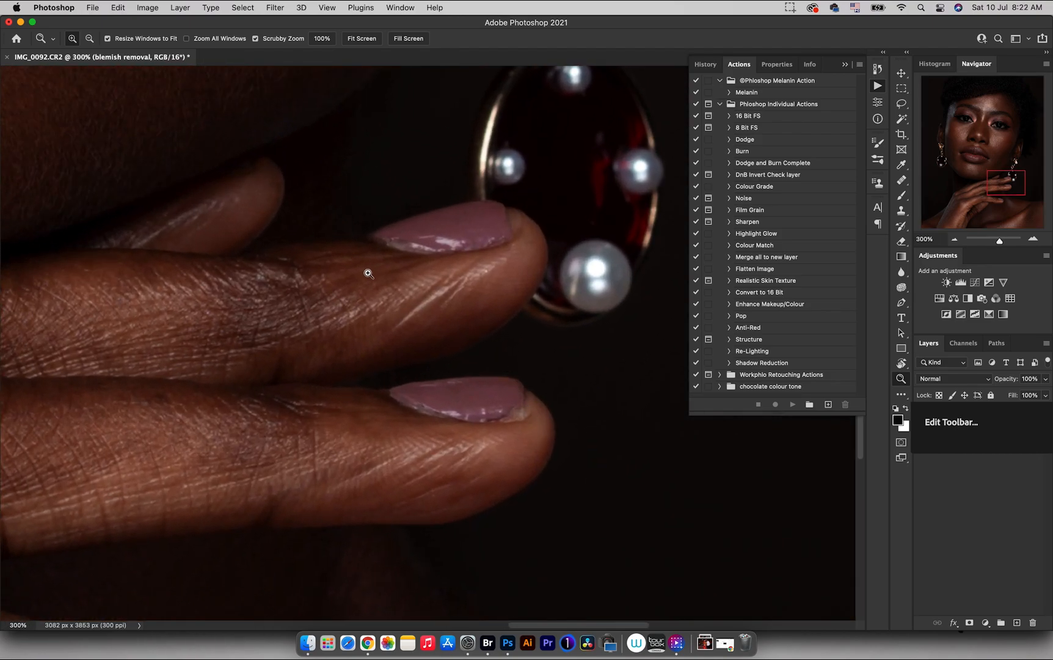
pyautogui.press('s')
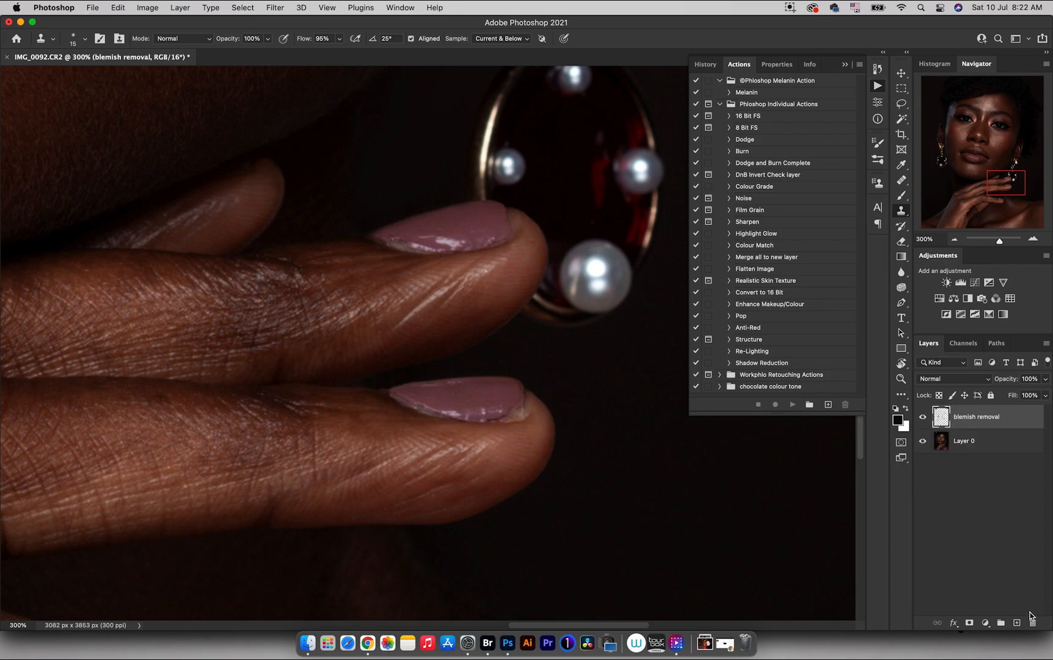
pyautogui.click(1017, 623)
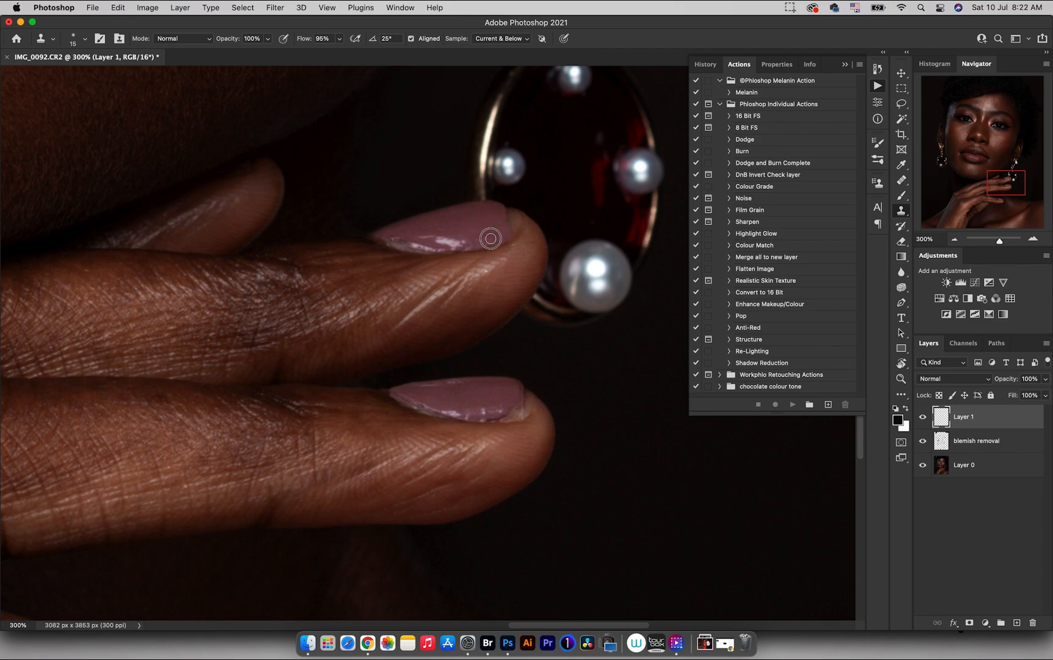
pyautogui.keyDown('alt'); pyautogui.click(493, 218); pyautogui.keyUp('alt')
pyautogui.moveTo(486, 211)
pyautogui.keyDown('ctrl'); pyautogui.keyDown('alt'); pyautogui.mouseDown()
pyautogui.moveTo(519, 209)
pyautogui.moveTo(506, 234)
pyautogui.moveTo(466, 209)
pyautogui.moveTo(479, 228)
pyautogui.moveTo(394, 244)
pyautogui.moveTo(476, 244)
pyautogui.moveTo(443, 247)
pyautogui.moveTo(433, 233)
pyautogui.mouseUp(); pyautogui.keyUp('alt'); pyautogui.keyUp('ctrl')
pyautogui.keyDown('alt'); pyautogui.click(503, 217); pyautogui.keyUp('alt')
pyautogui.keyDown('alt'); pyautogui.click(452, 234); pyautogui.keyUp('alt')
pyautogui.keyDown('alt'); pyautogui.click(465, 216); pyautogui.keyUp('alt')
# - Clone clean polish over the reflections and uneven edges of the middle fingernail on the new layer
pyautogui.keyDown('alt'); pyautogui.click(436, 397); pyautogui.keyUp('alt')
pyautogui.moveTo(444, 410)
pyautogui.mouseDown()
pyautogui.moveTo(428, 412)
pyautogui.moveTo(477, 410)
pyautogui.mouseUp()
pyautogui.press('z')
pyautogui.moveTo(488, 364); pyautogui.dragTo(433, 366)
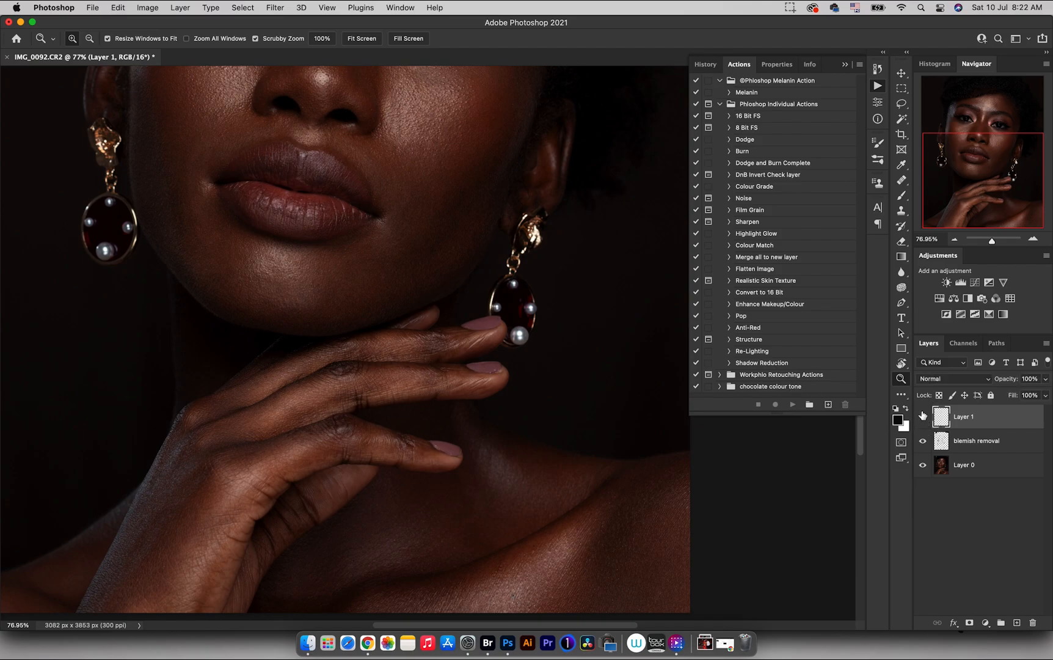
pyautogui.moveTo(507, 363); pyautogui.dragTo(550, 361)
pyautogui.moveTo(487, 388); pyautogui.dragTo(523, 378)
pyautogui.press('s')
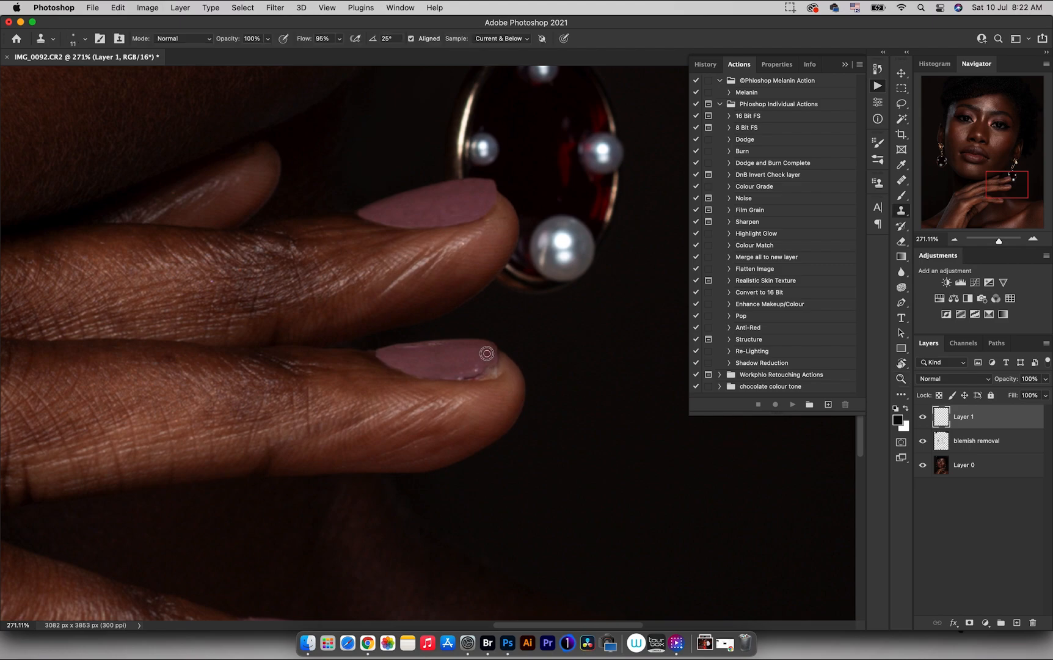
pyautogui.moveTo(467, 377)
pyautogui.mouseDown()
pyautogui.moveTo(492, 378)
pyautogui.moveTo(501, 354)
pyautogui.moveTo(499, 370)
pyautogui.moveTo(497, 357)
pyautogui.moveTo(410, 357)
pyautogui.mouseUp()
pyautogui.keyDown('alt'); pyautogui.click(477, 364); pyautogui.keyUp('alt')
pyautogui.click(501, 352)
pyautogui.keyDown('alt'); pyautogui.click(471, 359); pyautogui.keyUp('alt')
pyautogui.keyDown('alt'); pyautogui.click(476, 359); pyautogui.keyUp('alt')
# - Clone clean polish over the glare and chipped edge of the lowest visible fingernail
pyautogui.press('z')
pyautogui.moveTo(429, 451)
pyautogui.mouseDown()
pyautogui.moveTo(480, 433)
pyautogui.moveTo(441, 442)
pyautogui.mouseUp()
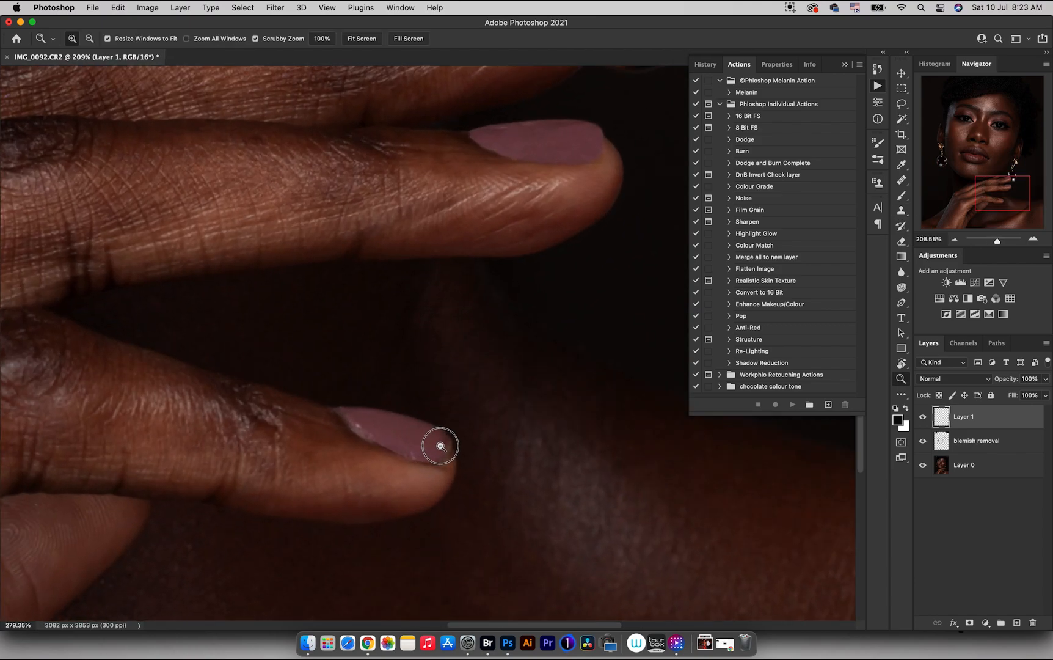
pyautogui.press('s')
pyautogui.keyDown('alt'); pyautogui.click(354, 426); pyautogui.keyUp('alt')
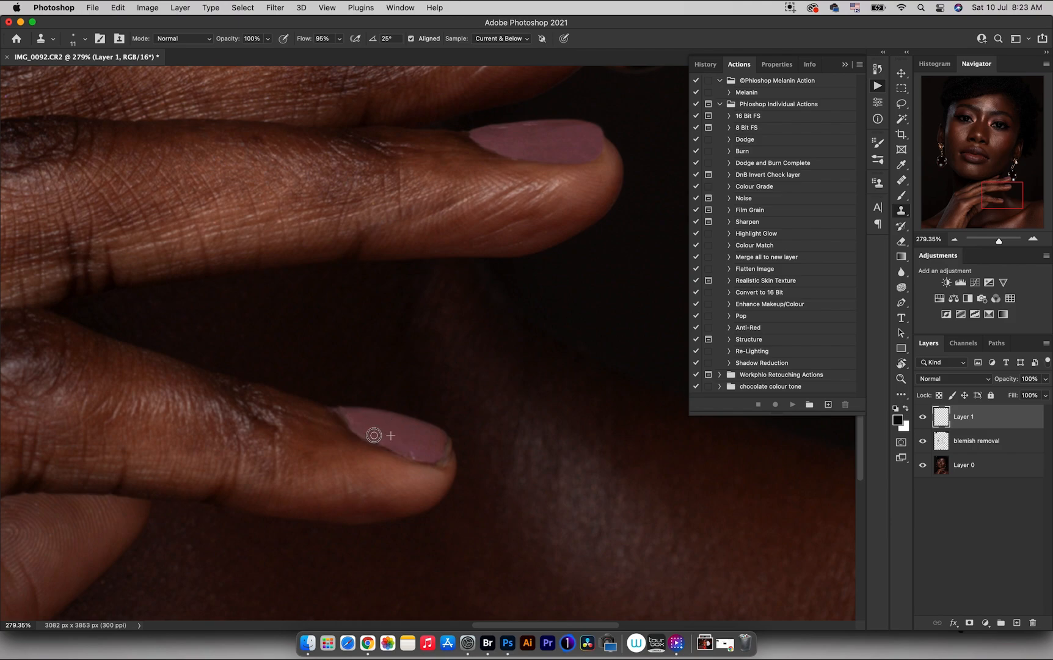
pyautogui.moveTo(374, 433)
pyautogui.mouseDown()
pyautogui.moveTo(351, 426)
pyautogui.moveTo(409, 453)
pyautogui.moveTo(447, 443)
pyautogui.moveTo(442, 434)
pyautogui.moveTo(441, 452)
pyautogui.moveTo(432, 429)
pyautogui.moveTo(446, 437)
pyautogui.moveTo(445, 461)
pyautogui.moveTo(423, 453)
pyautogui.moveTo(428, 444)
pyautogui.moveTo(446, 463)
pyautogui.moveTo(413, 451)
pyautogui.moveTo(423, 446)
pyautogui.moveTo(436, 463)
pyautogui.moveTo(391, 449)
pyautogui.moveTo(348, 409)
pyautogui.moveTo(364, 418)
pyautogui.moveTo(337, 410)
pyautogui.moveTo(365, 430)
pyautogui.moveTo(362, 416)
pyautogui.moveTo(318, 425)
pyautogui.mouseUp()
pyautogui.keyDown('alt'); pyautogui.click(383, 428); pyautogui.keyUp('alt')
pyautogui.keyDown('alt'); pyautogui.click(424, 437); pyautogui.keyUp('alt')
pyautogui.keyDown('alt'); pyautogui.click(417, 429); pyautogui.keyUp('alt')
pyautogui.keyDown('alt'); pyautogui.click(424, 434); pyautogui.keyUp('alt')
pyautogui.keyDown('alt'); pyautogui.click(416, 433); pyautogui.keyUp('alt')
pyautogui.keyDown('alt'); pyautogui.click(355, 415); pyautogui.keyUp('alt')
# - Add another layer and draw a closed crescent path along the index fingernail's lower edge with the Pen tool
pyautogui.press('z')
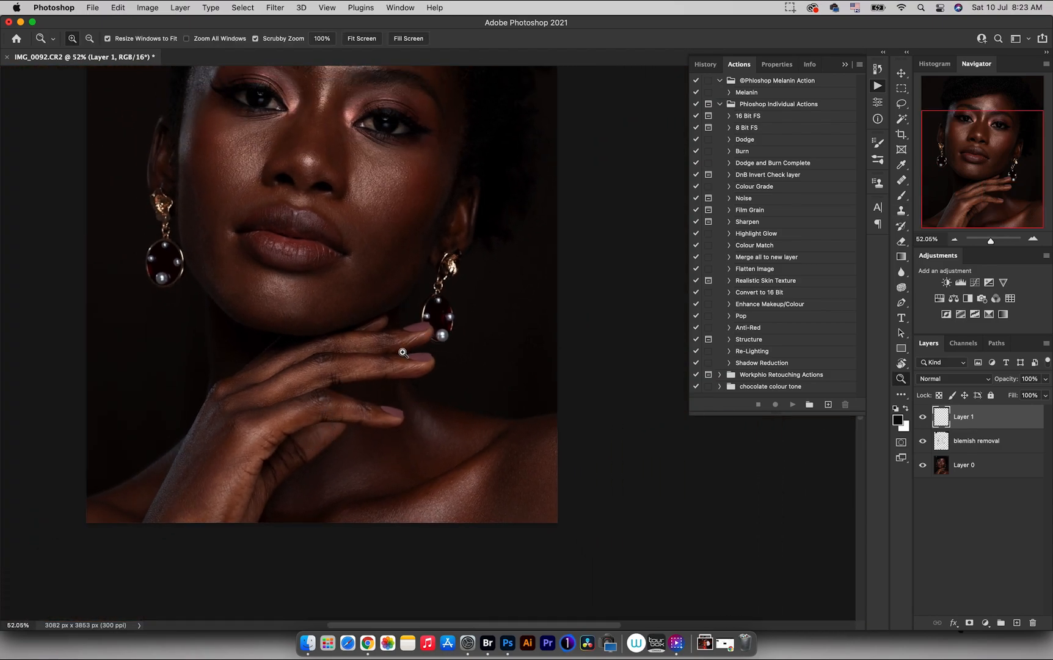
pyautogui.moveTo(426, 313); pyautogui.dragTo(469, 320)
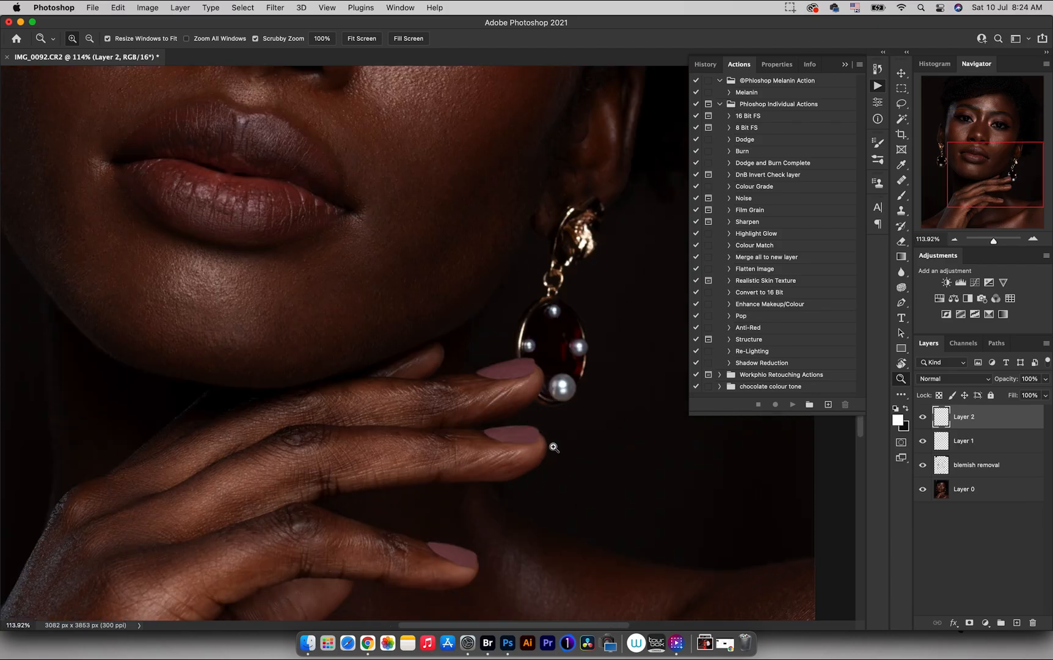
pyautogui.moveTo(509, 368); pyautogui.dragTo(557, 360)
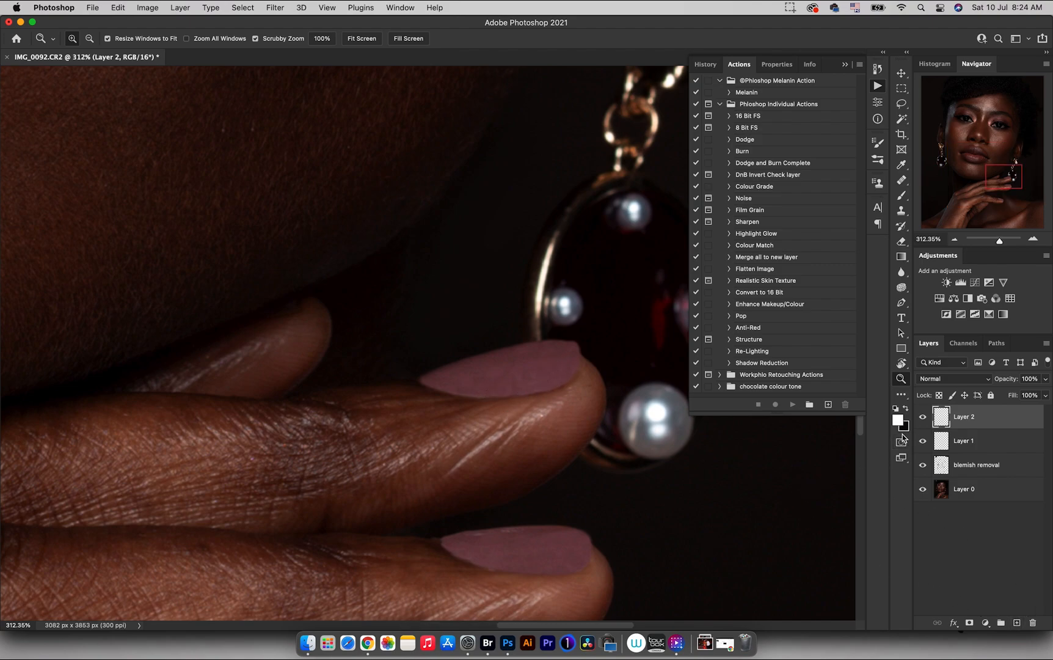
pyautogui.press('p')
pyautogui.click(474, 389)
pyautogui.moveTo(567, 363); pyautogui.dragTo(590, 337)
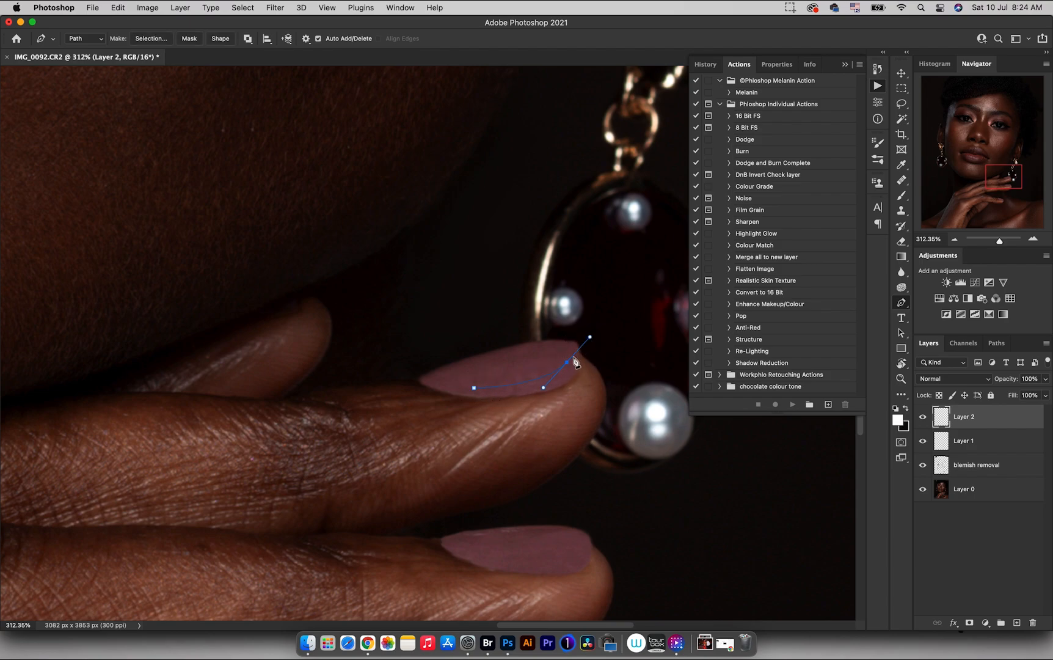
pyautogui.keyDown('alt'); pyautogui.click(568, 363); pyautogui.keyUp('alt')
pyautogui.moveTo(475, 389); pyautogui.dragTo(392, 381)
# - Turn the crescent path into an anti-aliased selection with a 0.6 pixel feather and fill it with white
pyautogui.rightClick(517, 375)
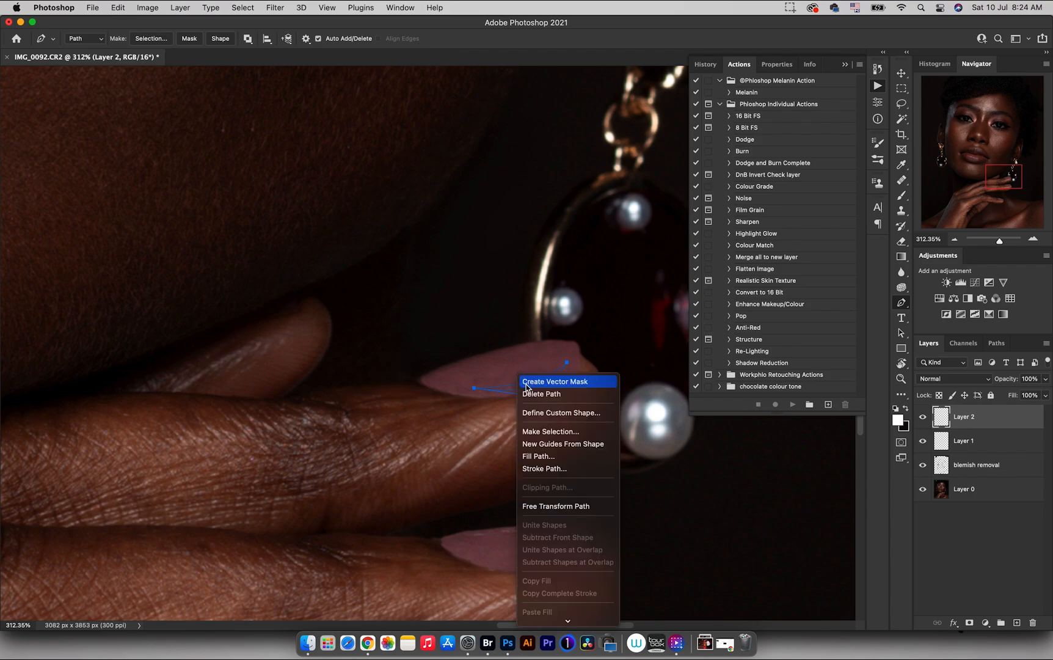
pyautogui.click(548, 433)
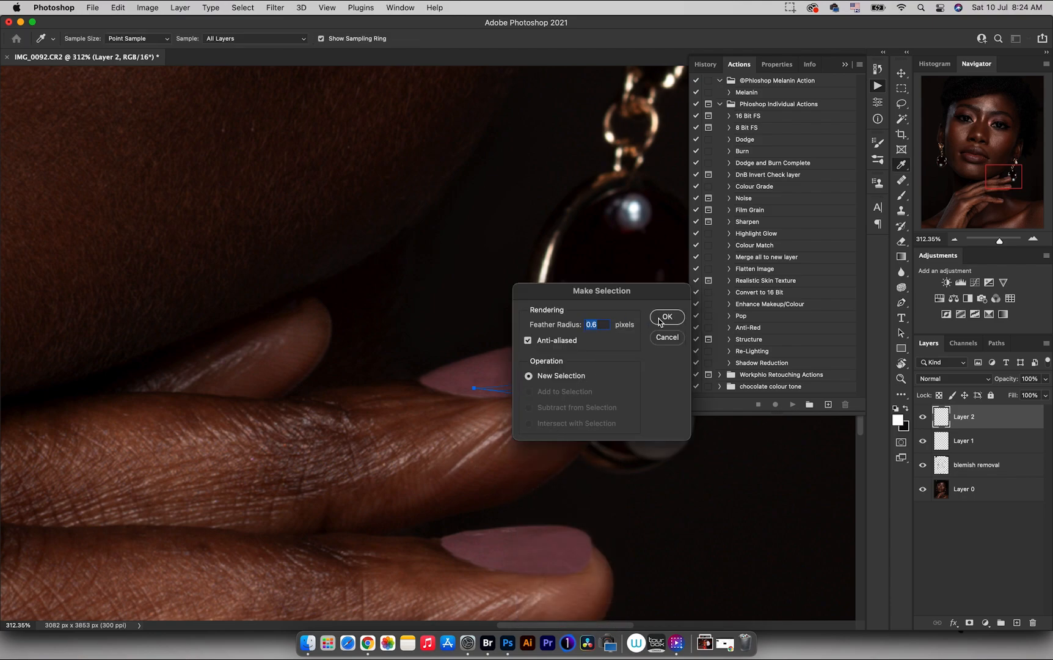
pyautogui.moveTo(559, 327); pyautogui.dragTo(556, 328)
pyautogui.click(666, 316)
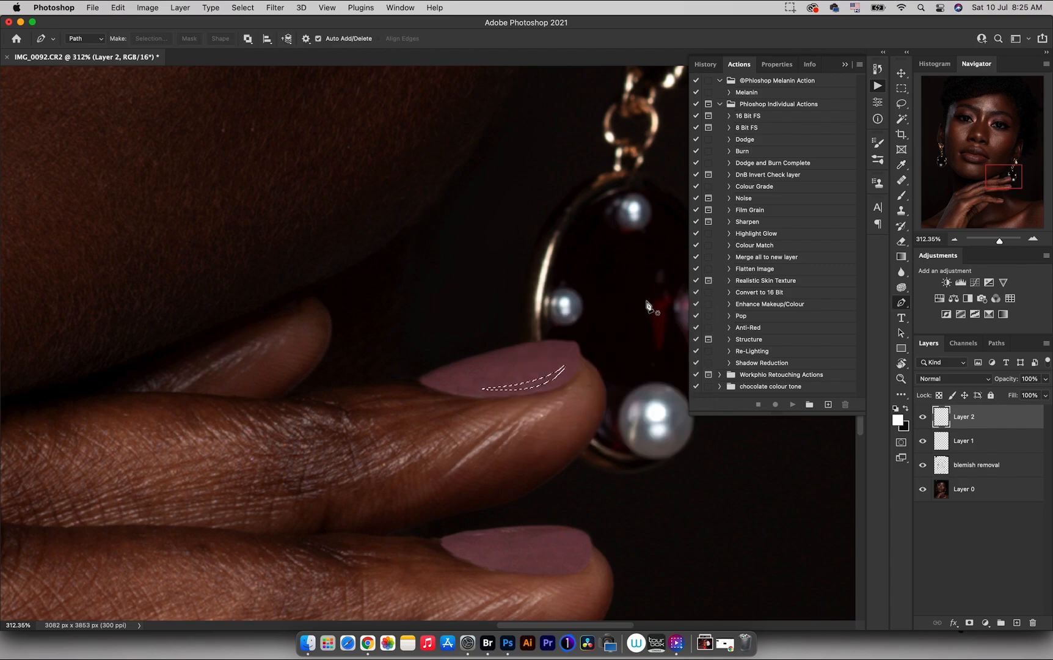
pyautogui.hotkey('alt', 'BackSpace')
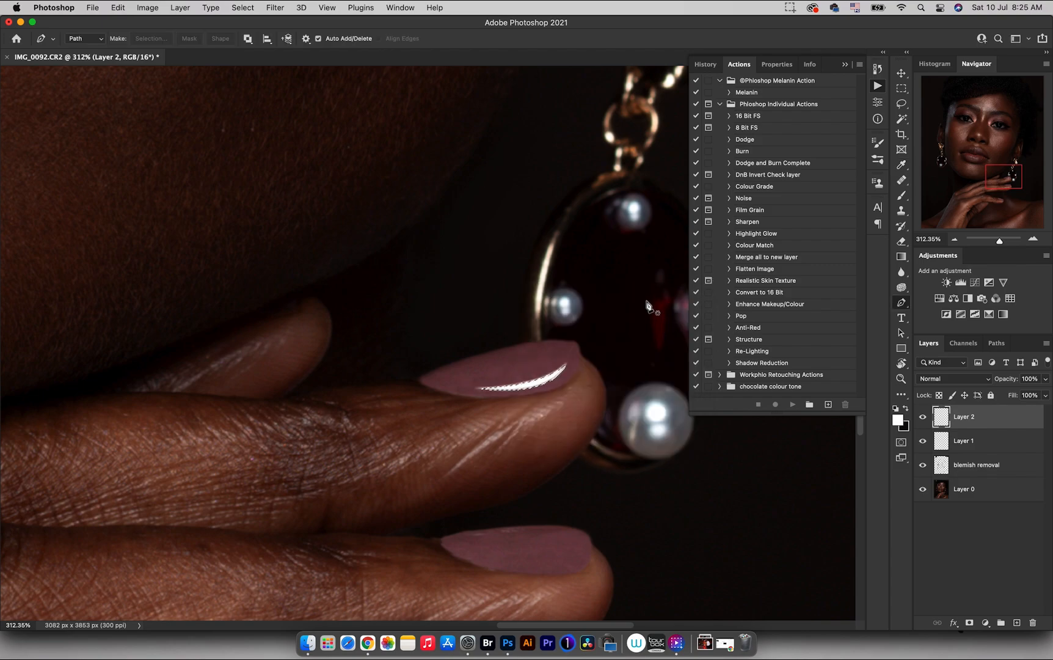
# - Lower the opacity of the white nail highlight layer to 56%
pyautogui.press('z')
pyautogui.moveTo(437, 336); pyautogui.dragTo(403, 365)
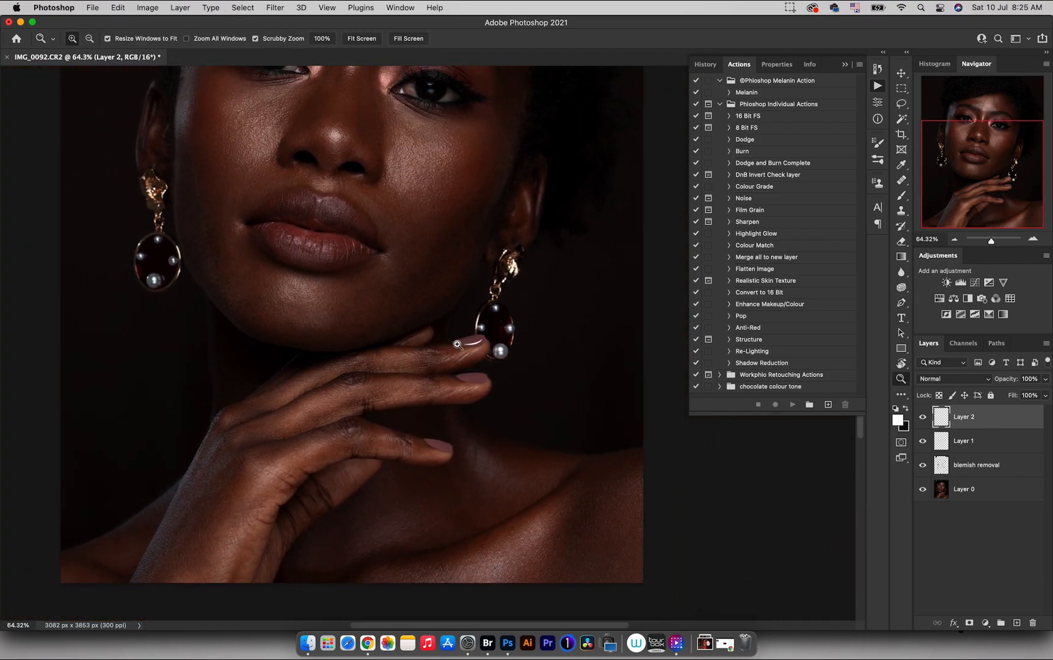
pyautogui.moveTo(478, 337); pyautogui.dragTo(523, 332)
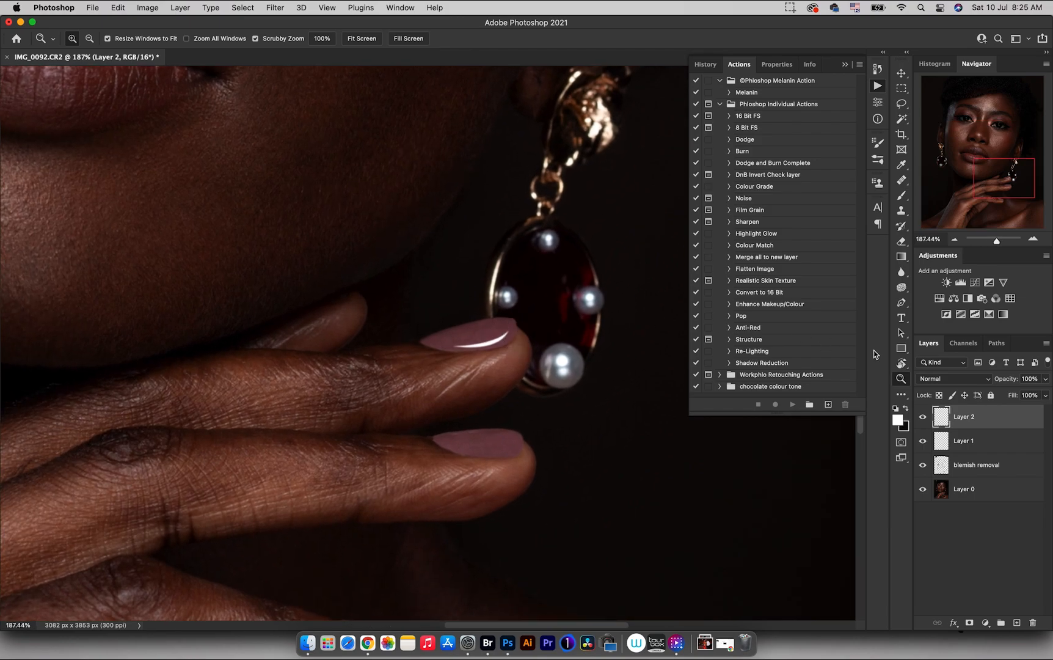
pyautogui.moveTo(994, 381); pyautogui.dragTo(985, 382)
# - Duplicate the nail highlight layer and place the copy on the middle fingernail, rotated about 13.7 degrees
pyautogui.moveTo(500, 353); pyautogui.dragTo(480, 366)
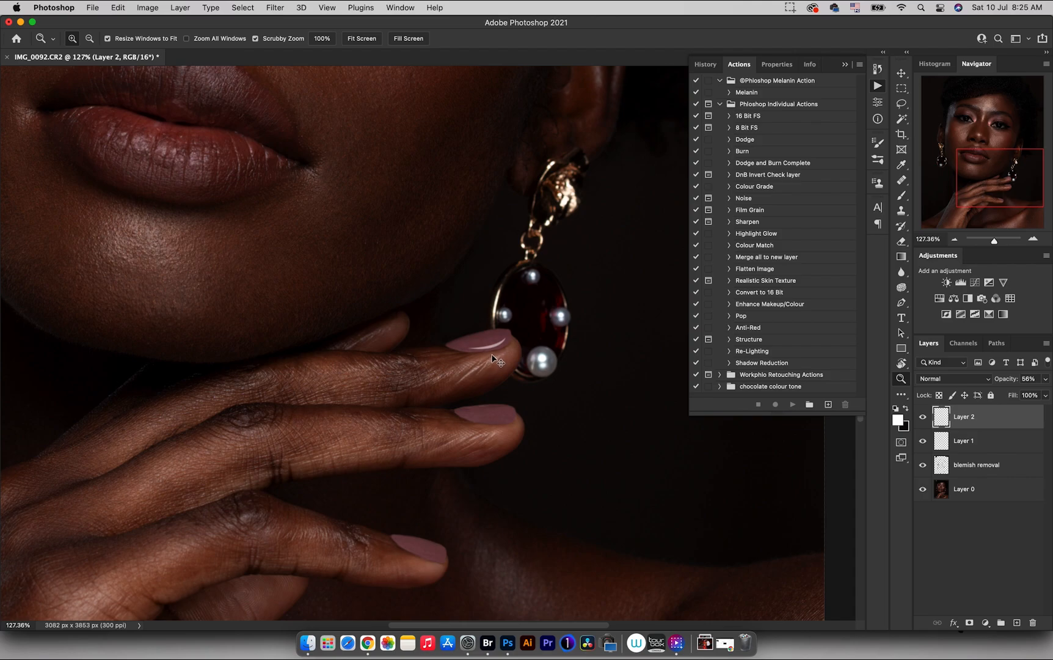
pyautogui.press('super+j')
pyautogui.press('super+t')
pyautogui.moveTo(496, 348); pyautogui.dragTo(524, 409)
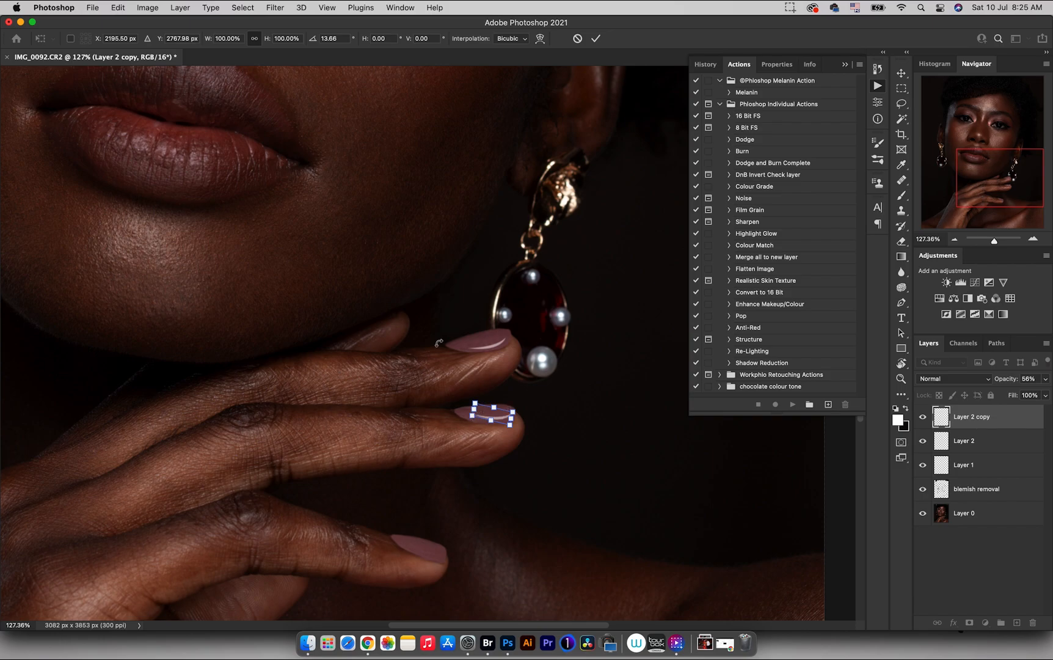
# - Stretch and skew the copied highlight to about 125% width and 115% height, fitting it to the middle fingernail's lower edge
pyautogui.scroll(5, 438, 344)
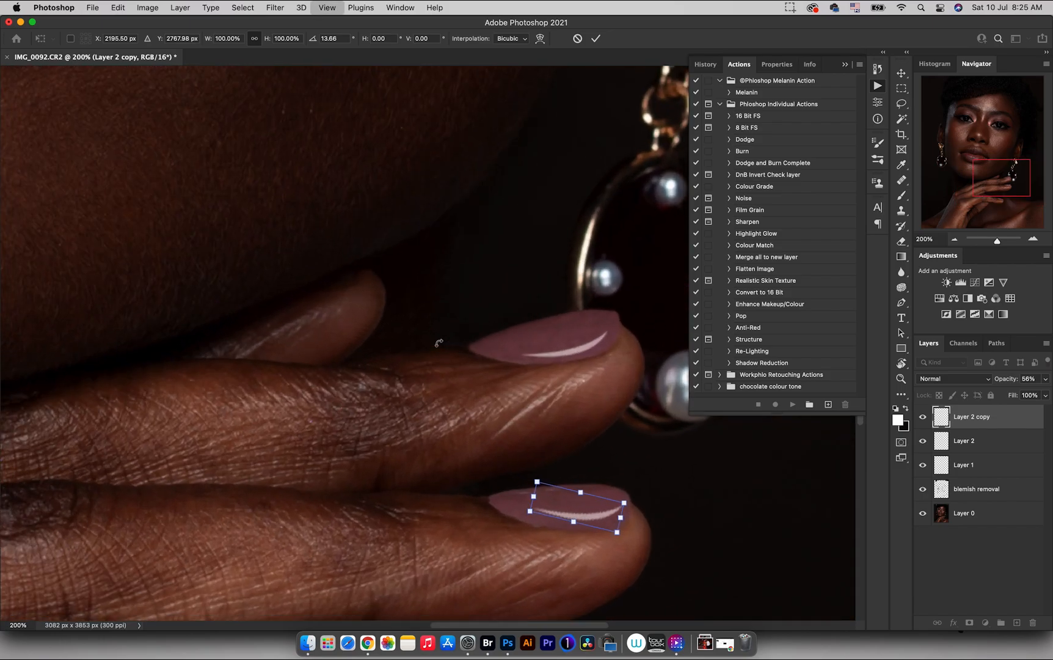
pyautogui.moveTo(533, 520); pyautogui.dragTo(517, 488)
pyautogui.moveTo(571, 529); pyautogui.dragTo(572, 532)
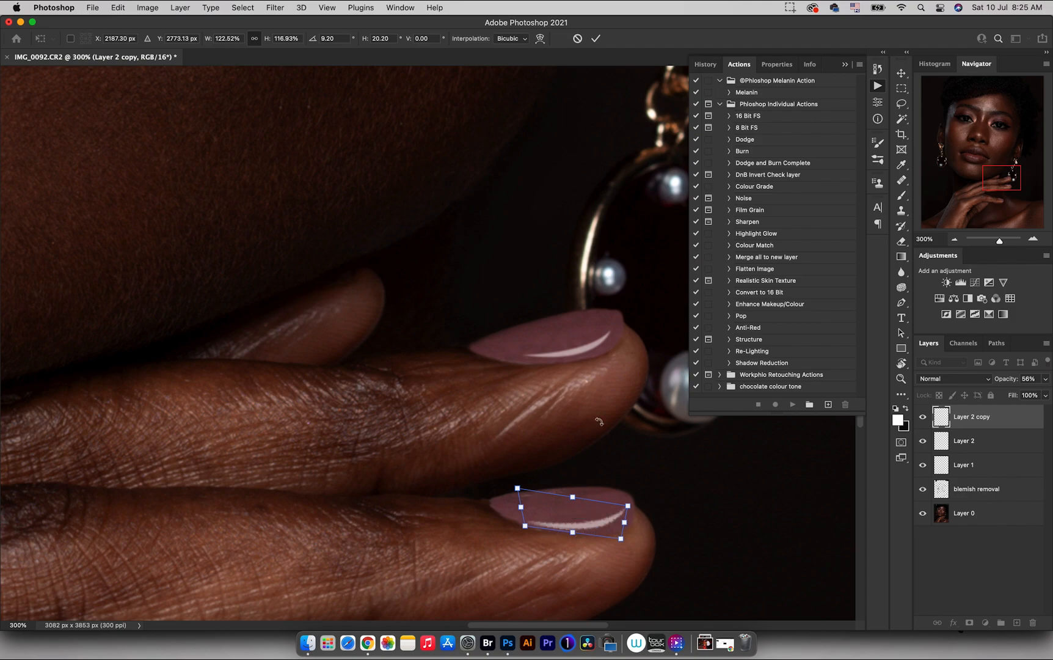
pyautogui.moveTo(629, 508); pyautogui.dragTo(629, 511)
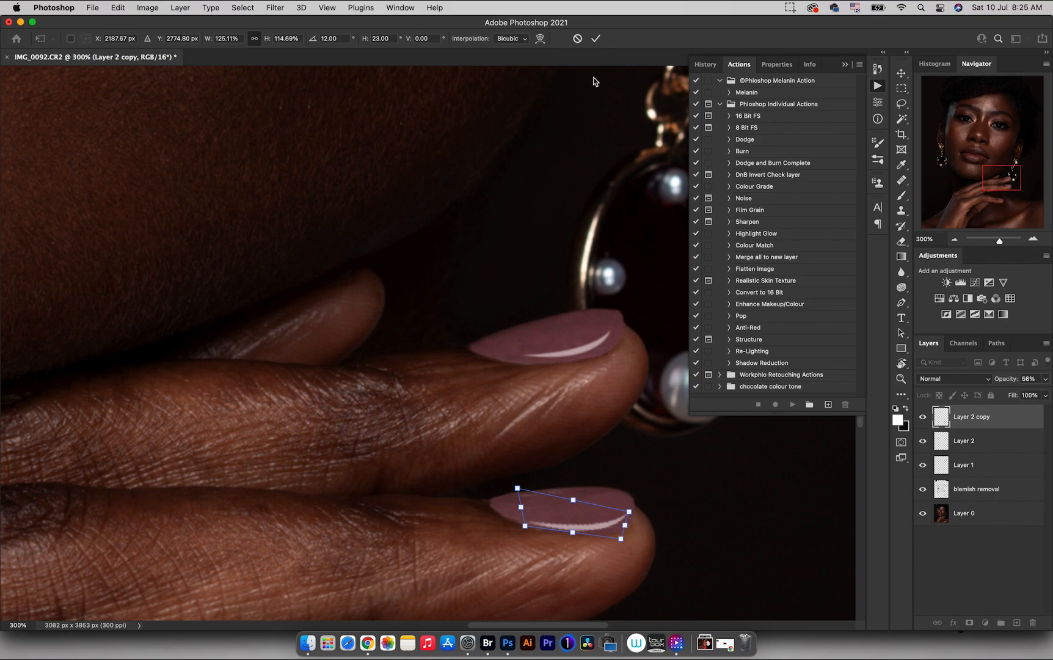
pyautogui.click(596, 39)
# - Duplicate the middle fingernail's highlight layer and place the copy on the lowest fingernail, rotated about 18.3 degrees
pyautogui.moveTo(566, 424); pyautogui.dragTo(540, 430)
pyautogui.press('super+j')
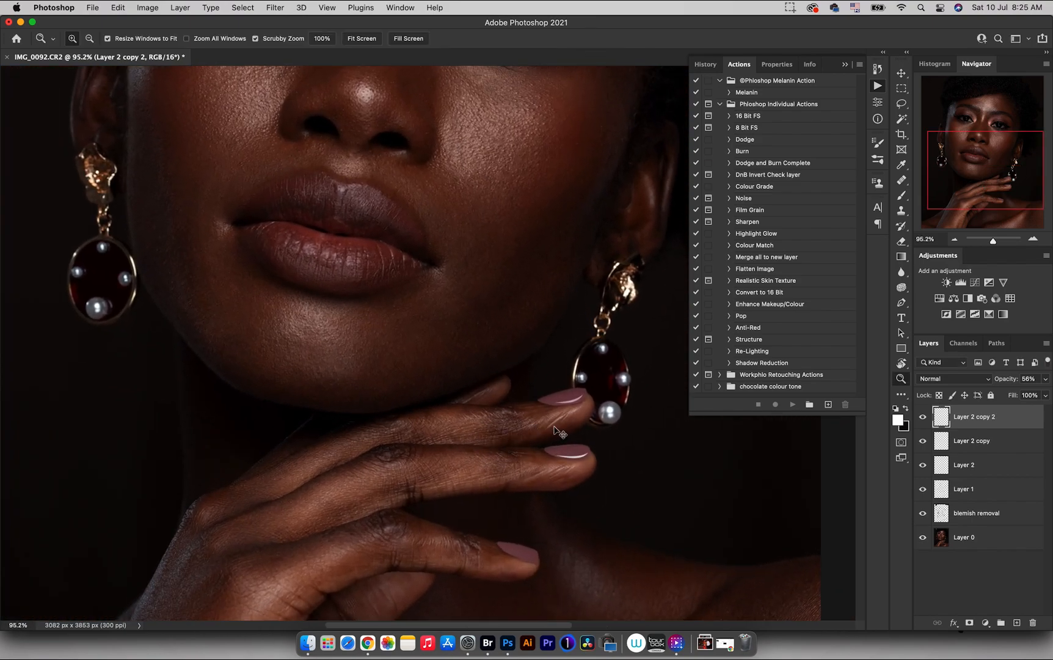
pyautogui.press('super+t')
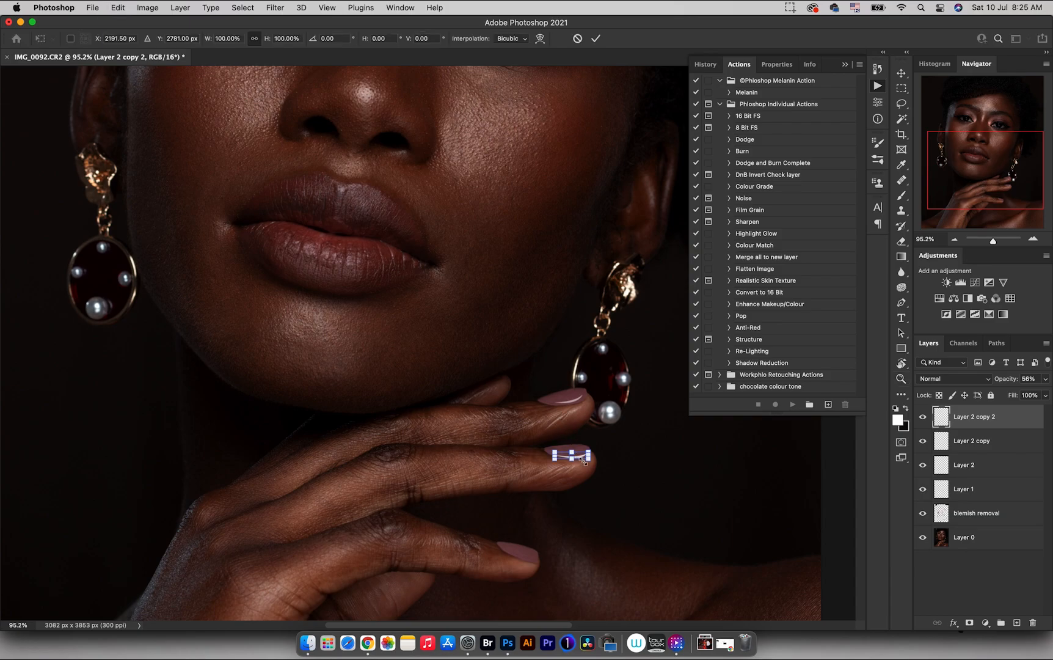
pyautogui.moveTo(579, 458); pyautogui.dragTo(556, 559)
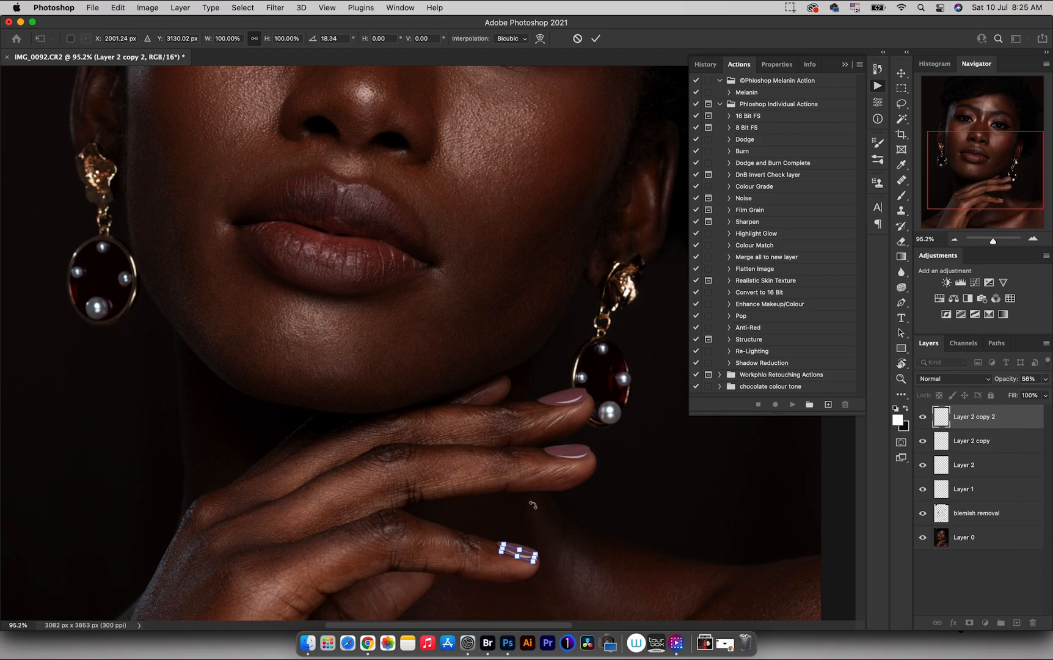
# - Stretch the lowest fingernail's highlight to about 107% width and 19.5 degrees rotation, fitting it along the nail's lower edge
pyautogui.press('super+equal')
pyautogui.press('super+equal')
pyautogui.press('super+equal')
pyautogui.moveTo(530, 480); pyautogui.dragTo(397, 263)
pyautogui.moveTo(504, 528); pyautogui.dragTo(406, 176)
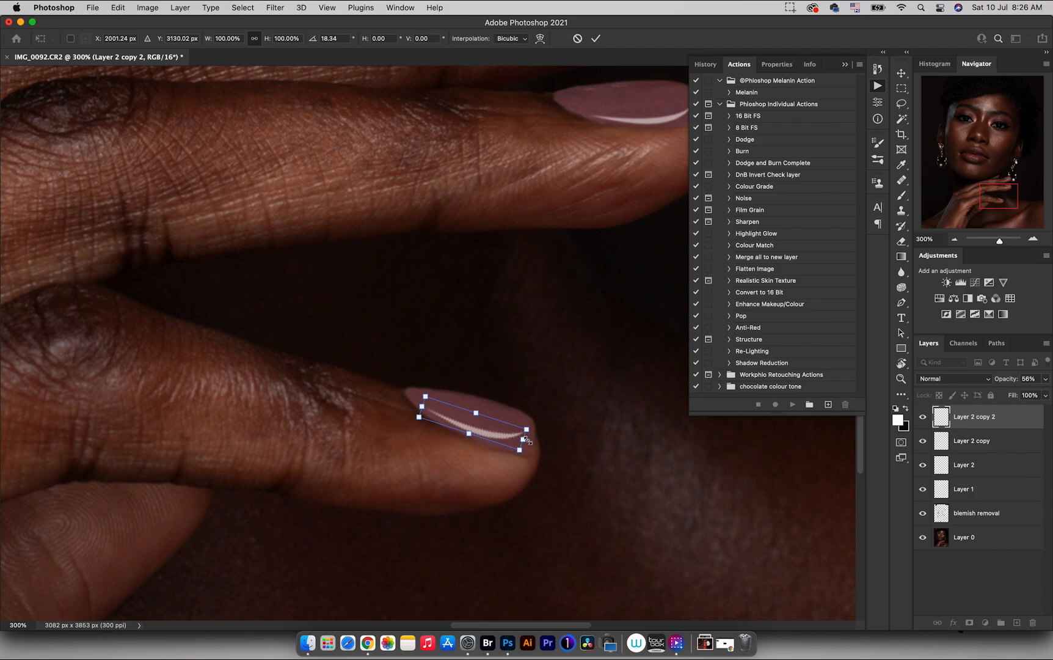
pyautogui.moveTo(526, 444); pyautogui.dragTo(531, 445)
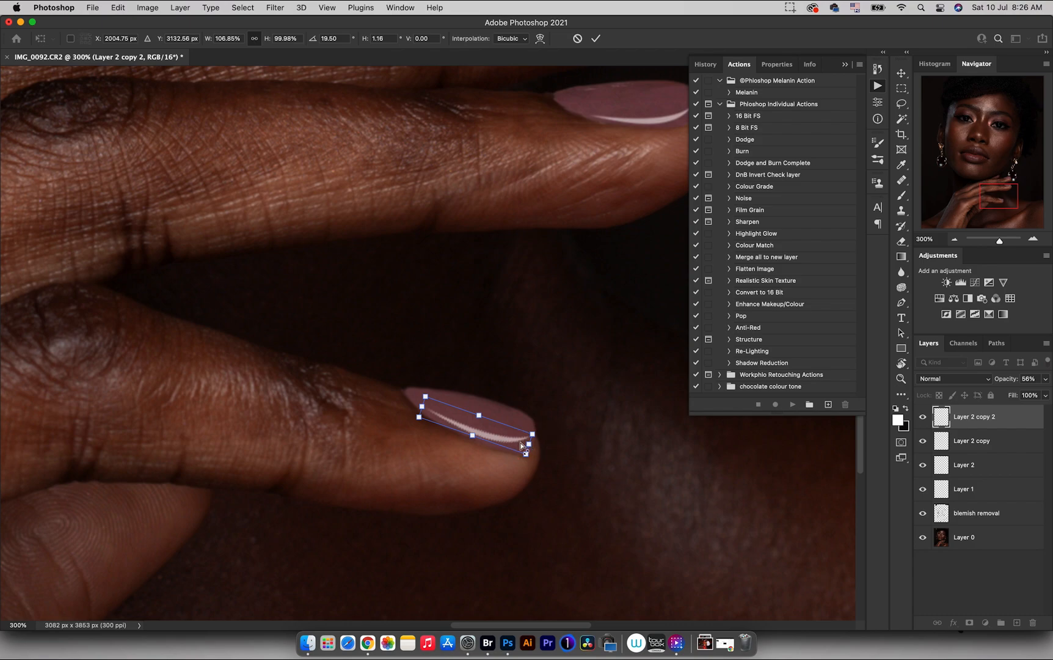
pyautogui.click(593, 40)
pyautogui.press('z')
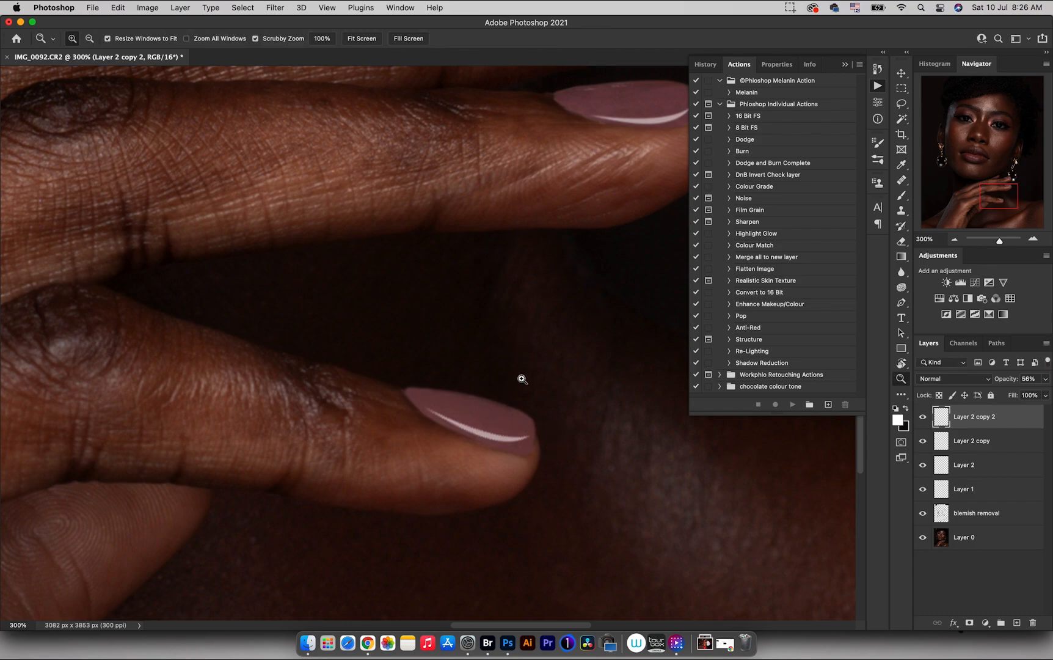
pyautogui.press('super+0')
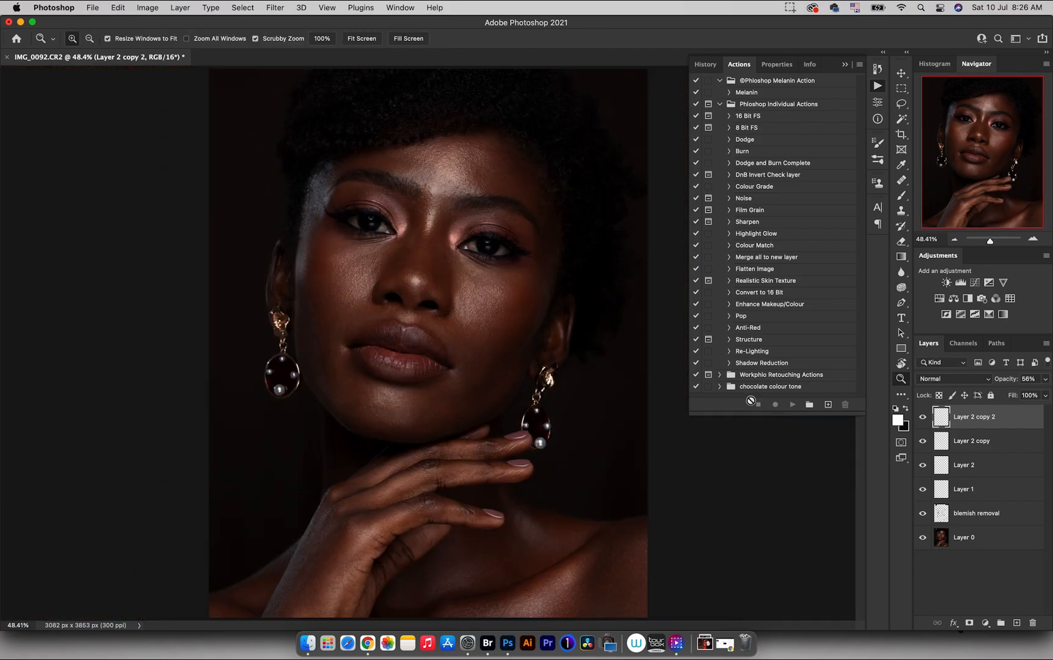
pyautogui.moveTo(532, 487); pyautogui.dragTo(521, 418)
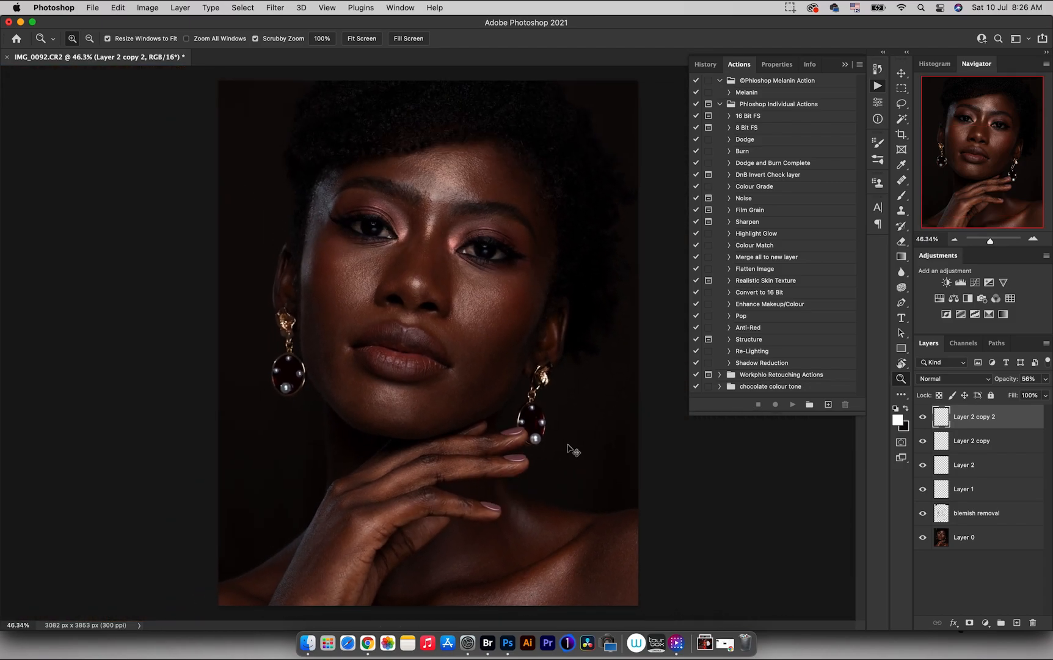
# - Merge the nail highlight layers and Layer 1 down into the blemish removal layer, and compare the portrait with and without it
pyautogui.press('super+e')
pyautogui.press('super+e')
pyautogui.press('super+e')
pyautogui.press('super+e')
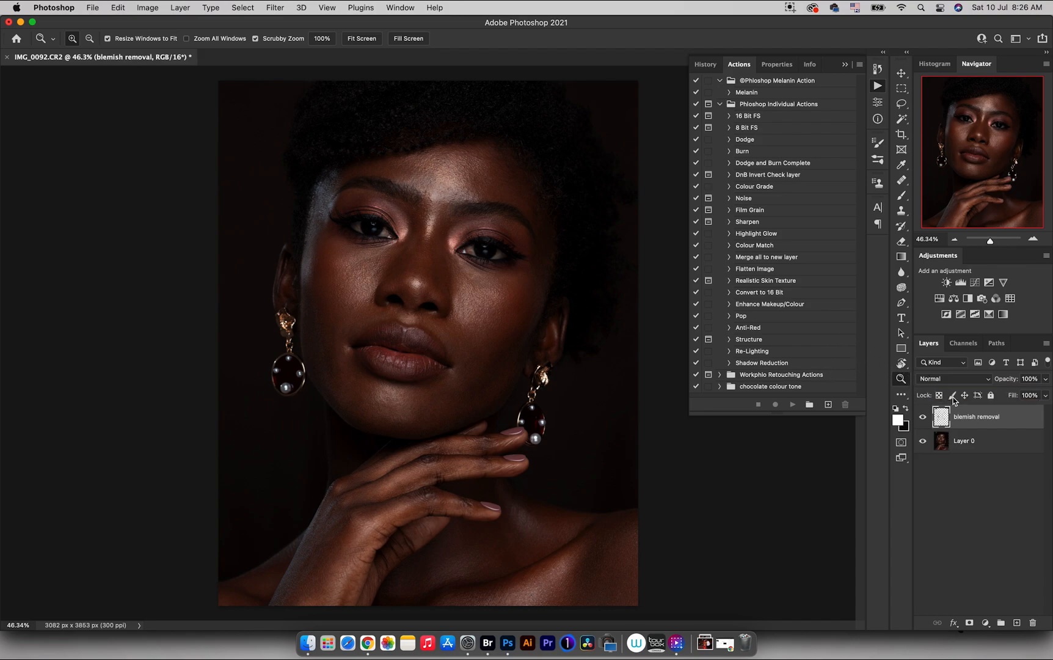
pyautogui.click(923, 417)
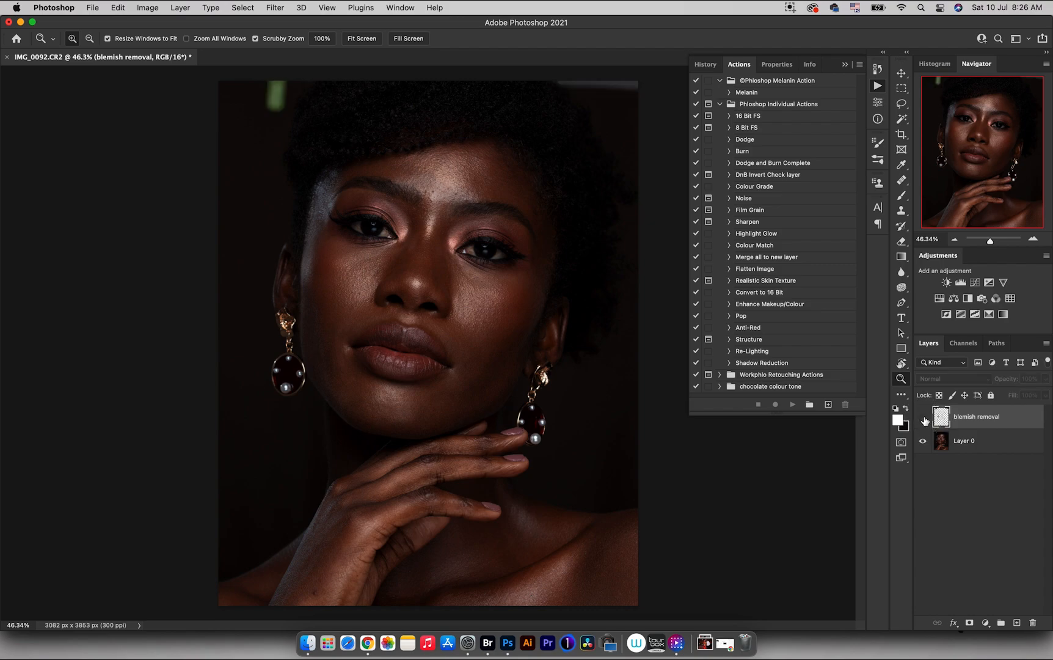
pyautogui.click(923, 418)
# - Add a new layer and heal the bright marks on the skin beside the left-hand corner of the lips using nearby skin samples
pyautogui.moveTo(493, 487)
pyautogui.mouseDown()
pyautogui.moveTo(536, 475)
pyautogui.moveTo(491, 499)
pyautogui.mouseUp()
pyautogui.moveTo(370, 353); pyautogui.dragTo(406, 338)
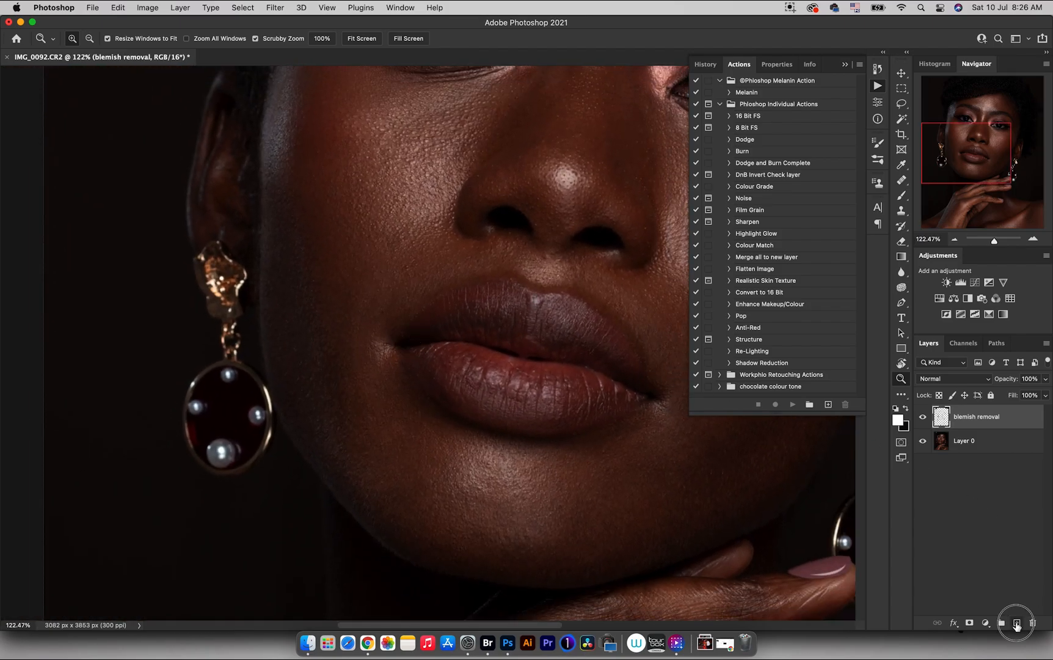
pyautogui.click(1016, 623)
pyautogui.press('j')
pyautogui.moveTo(370, 346)
pyautogui.mouseDown()
pyautogui.moveTo(390, 367)
pyautogui.moveTo(370, 360)
pyautogui.moveTo(371, 348)
pyautogui.mouseUp()
pyautogui.keyDown('alt'); pyautogui.click(380, 365); pyautogui.keyUp('alt')
pyautogui.keyDown('alt'); pyautogui.click(382, 360); pyautogui.keyUp('alt')
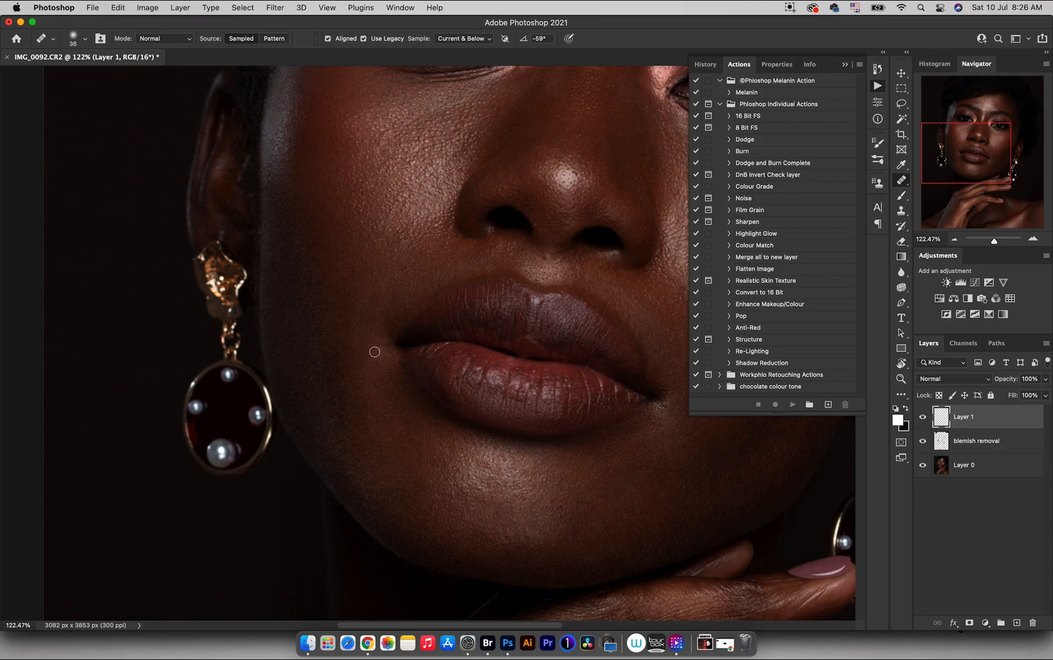
pyautogui.click(372, 342)
pyautogui.keyDown('alt'); pyautogui.click(378, 364); pyautogui.keyUp('alt')
pyautogui.click(380, 352)
pyautogui.keyDown('alt'); pyautogui.click(387, 369); pyautogui.keyUp('alt')
pyautogui.click(394, 351)
pyautogui.keyDown('alt'); pyautogui.click(395, 365); pyautogui.keyUp('alt')
pyautogui.click(391, 355)
pyautogui.keyDown('alt'); pyautogui.click(377, 359); pyautogui.keyUp('alt')
pyautogui.moveTo(382, 347); pyautogui.dragTo(382, 358)
# - Heal the skin around the right-hand corner of the lips on Layer 1 with samples from just below
pyautogui.press('z')
pyautogui.press('super+0')
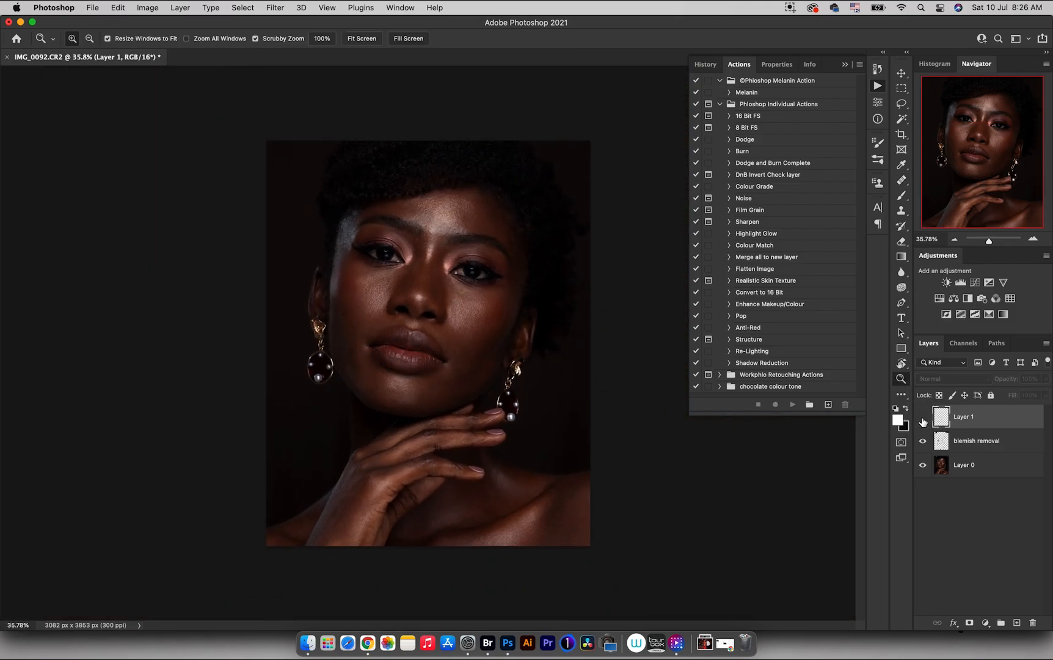
pyautogui.moveTo(435, 365); pyautogui.dragTo(466, 351)
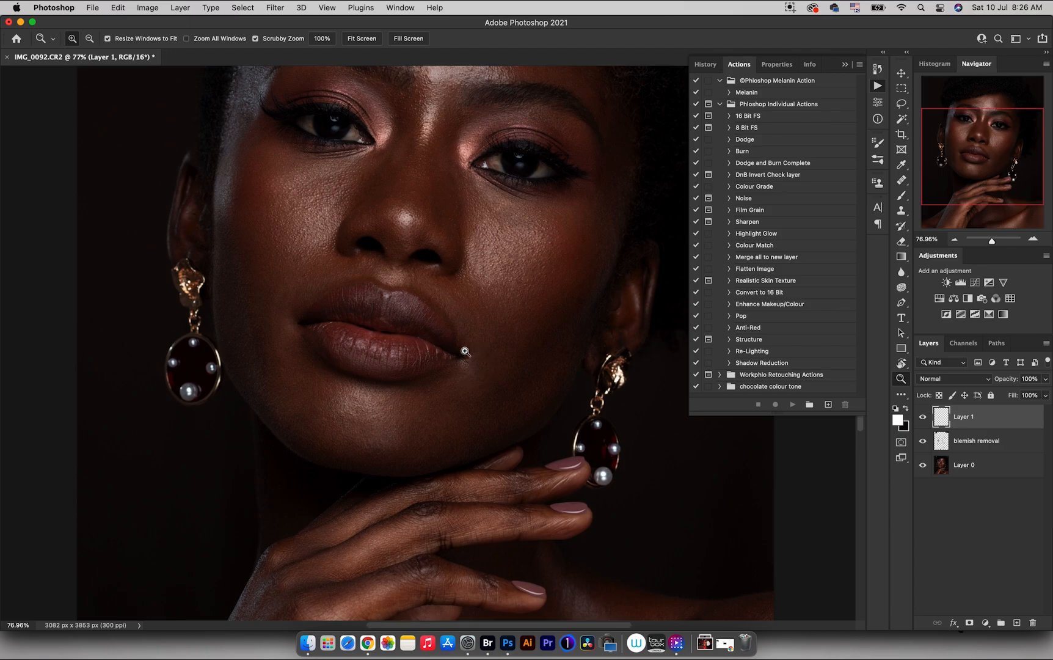
pyautogui.press('j')
pyautogui.keyDown('alt'); pyautogui.click(459, 367); pyautogui.keyUp('alt')
pyautogui.moveTo(464, 361)
pyautogui.mouseDown()
pyautogui.moveTo(475, 366)
pyautogui.moveTo(432, 358)
pyautogui.moveTo(451, 348)
pyautogui.mouseUp()
pyautogui.keyDown('alt'); pyautogui.click(468, 370); pyautogui.keyUp('alt')
pyautogui.keyDown('alt'); pyautogui.click(465, 373); pyautogui.keyUp('alt')
pyautogui.keyDown('alt'); pyautogui.click(462, 373); pyautogui.keyUp('alt')
pyautogui.press('z')
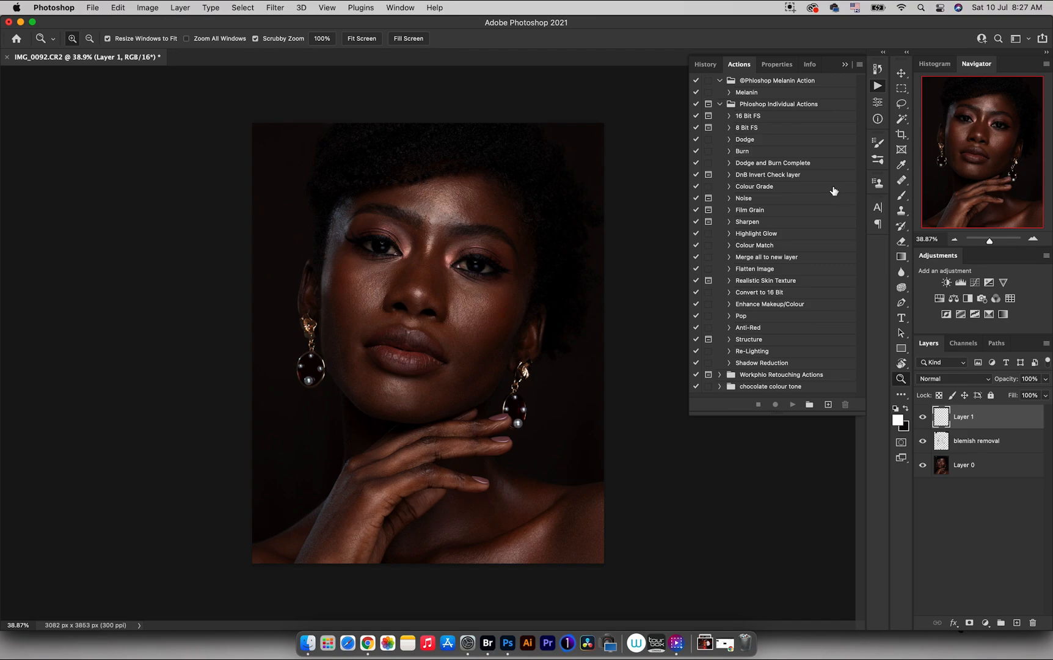
# - Merge Layer 1 into the blemish removal layer and compare the portrait with and without the retouching
pyautogui.press('super+e')
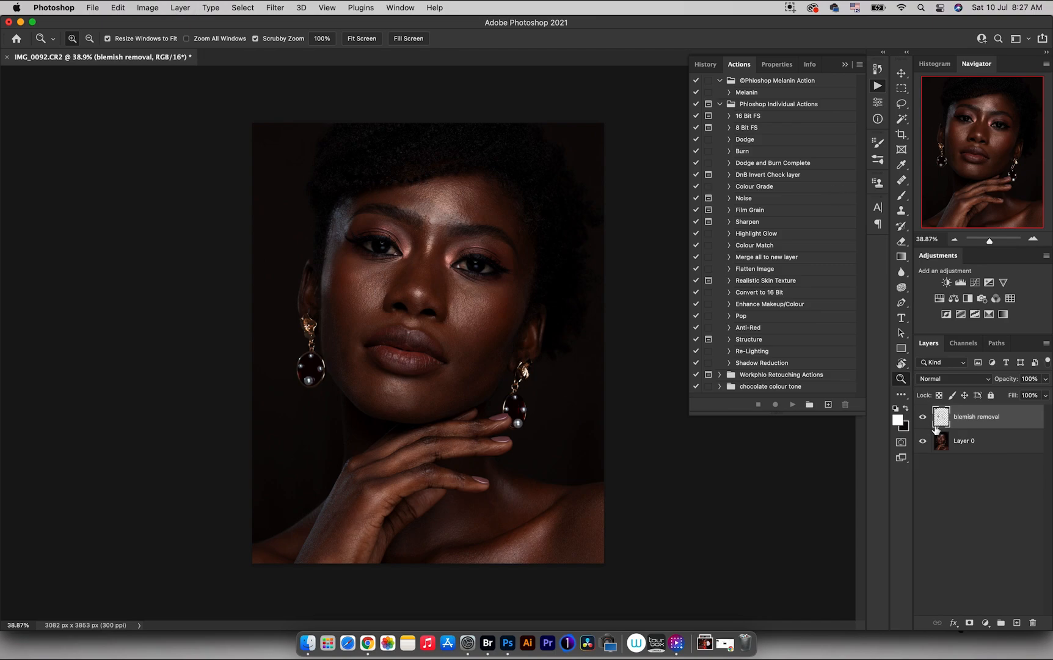
pyautogui.click(923, 418)
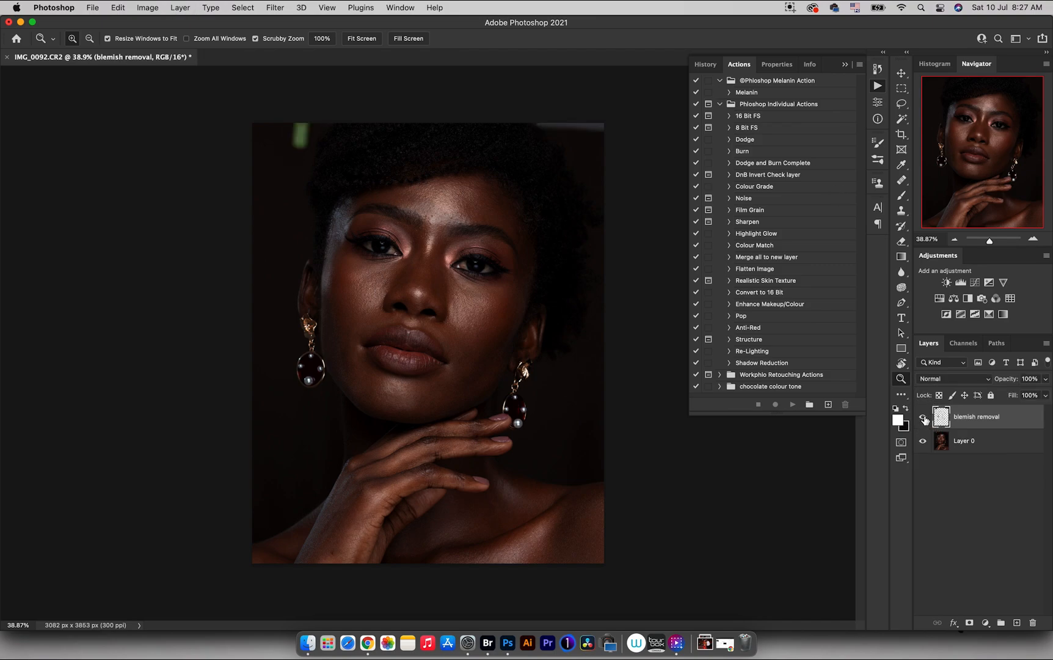
pyautogui.click(923, 419)
pyautogui.click(923, 419)
pyautogui.click(923, 419)
pyautogui.click(923, 420)
pyautogui.click(923, 420)
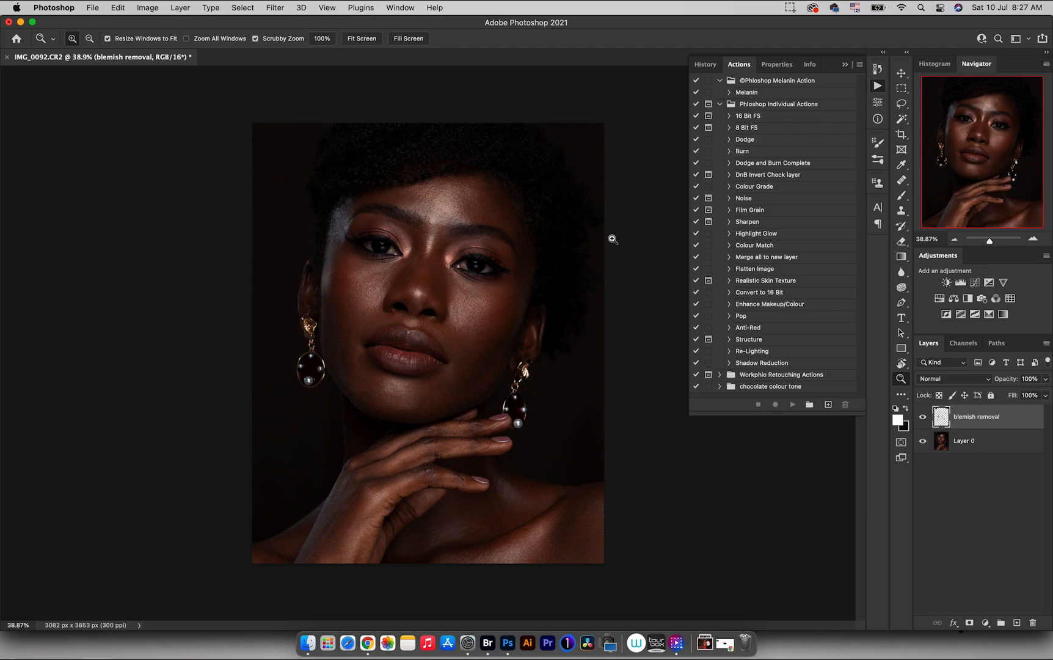
# - Run the 16 Bit FS action for frequency separation with a Gaussian Blur radius of 4.2 pixels
pyautogui.click(747, 116)
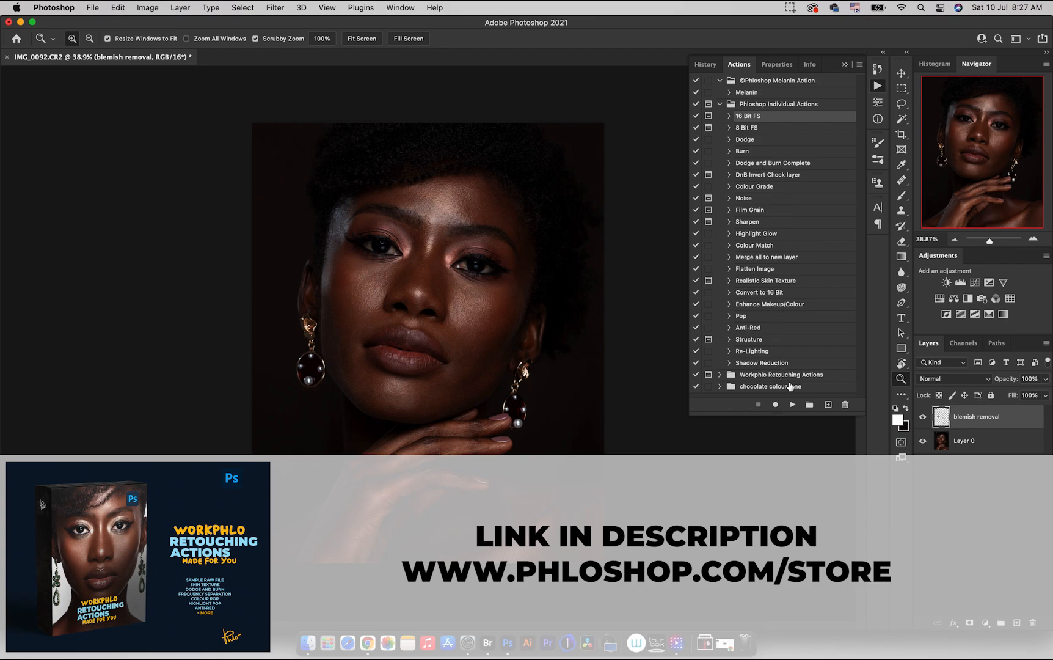
pyautogui.click(792, 404)
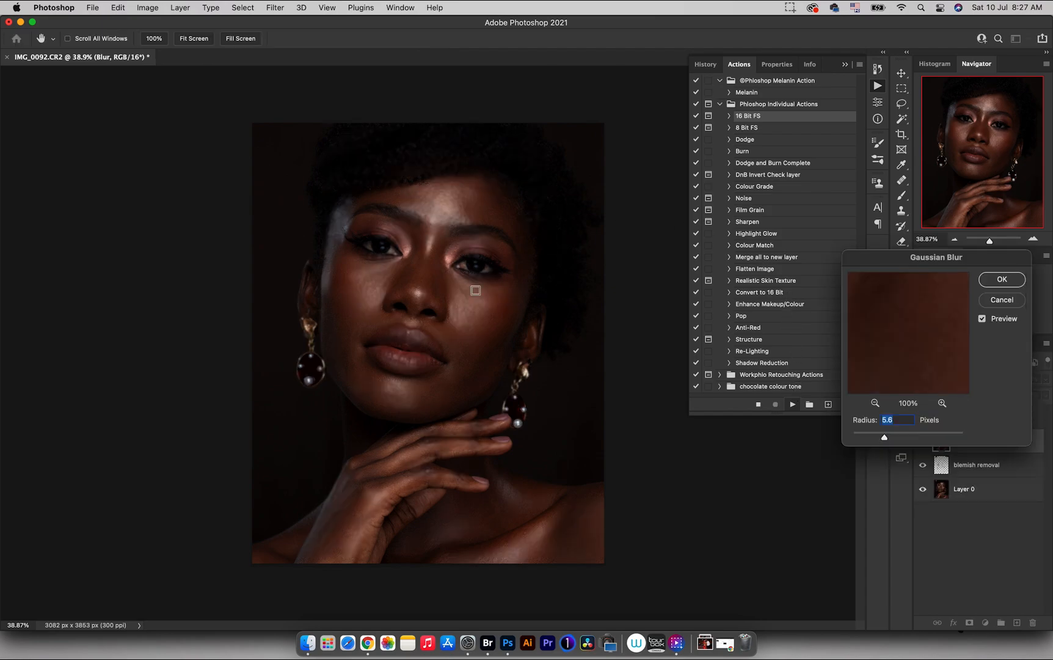
pyautogui.click(477, 309)
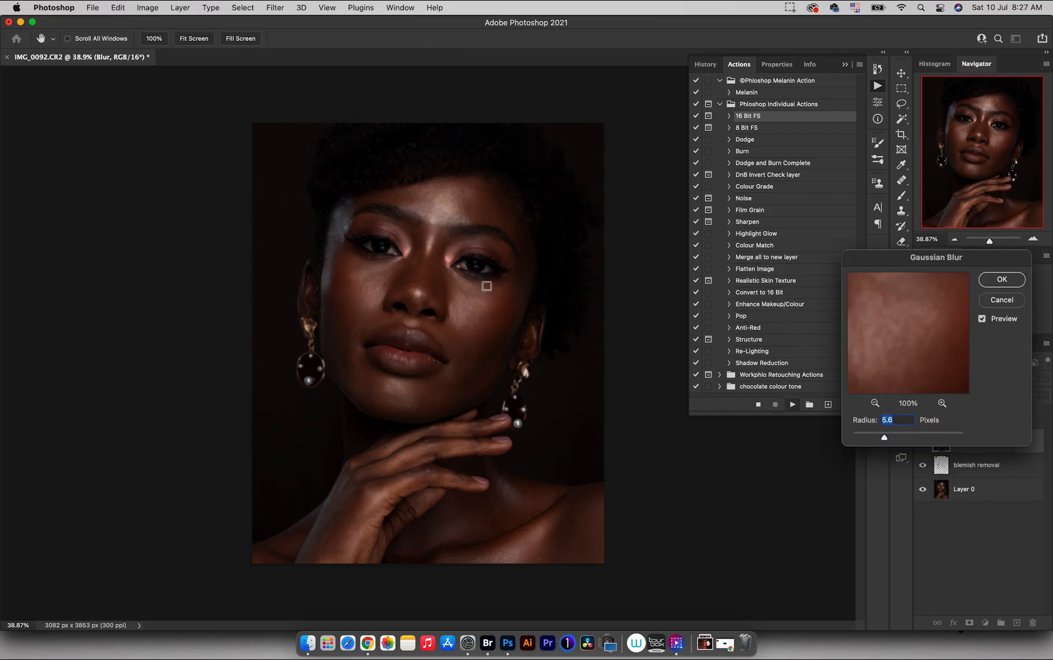
pyautogui.click(471, 302)
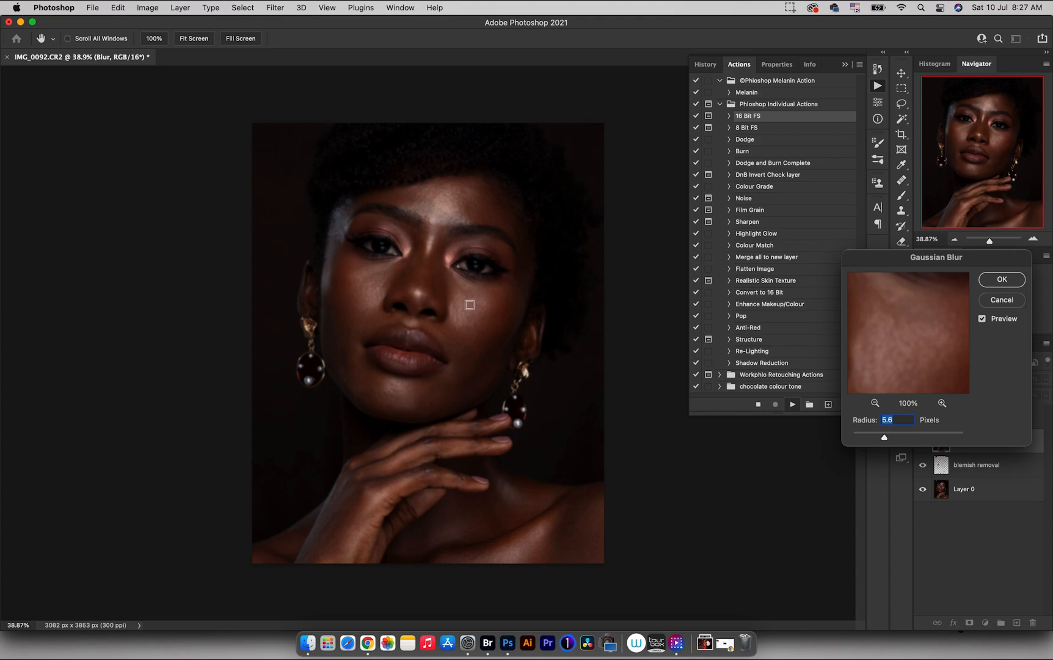
pyautogui.moveTo(887, 351)
pyautogui.mouseDown()
pyautogui.moveTo(886, 335)
pyautogui.moveTo(900, 352)
pyautogui.moveTo(914, 334)
pyautogui.moveTo(891, 301)
pyautogui.moveTo(895, 345)
pyautogui.moveTo(890, 311)
pyautogui.moveTo(900, 336)
pyautogui.mouseUp()
pyautogui.moveTo(884, 434); pyautogui.dragTo(880, 437)
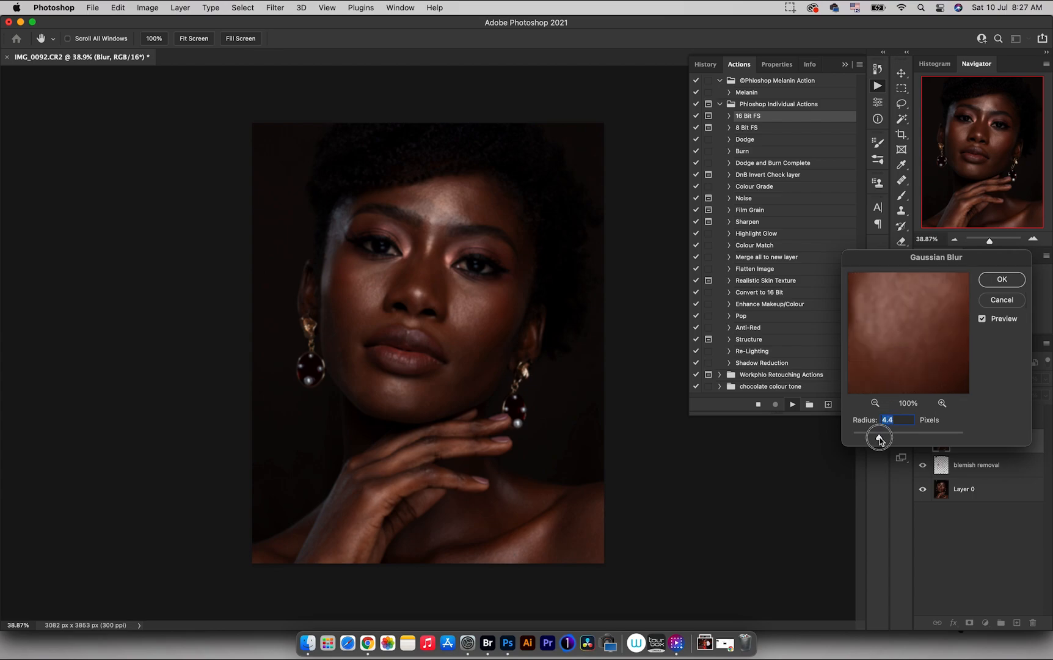
pyautogui.moveTo(896, 334); pyautogui.dragTo(914, 309)
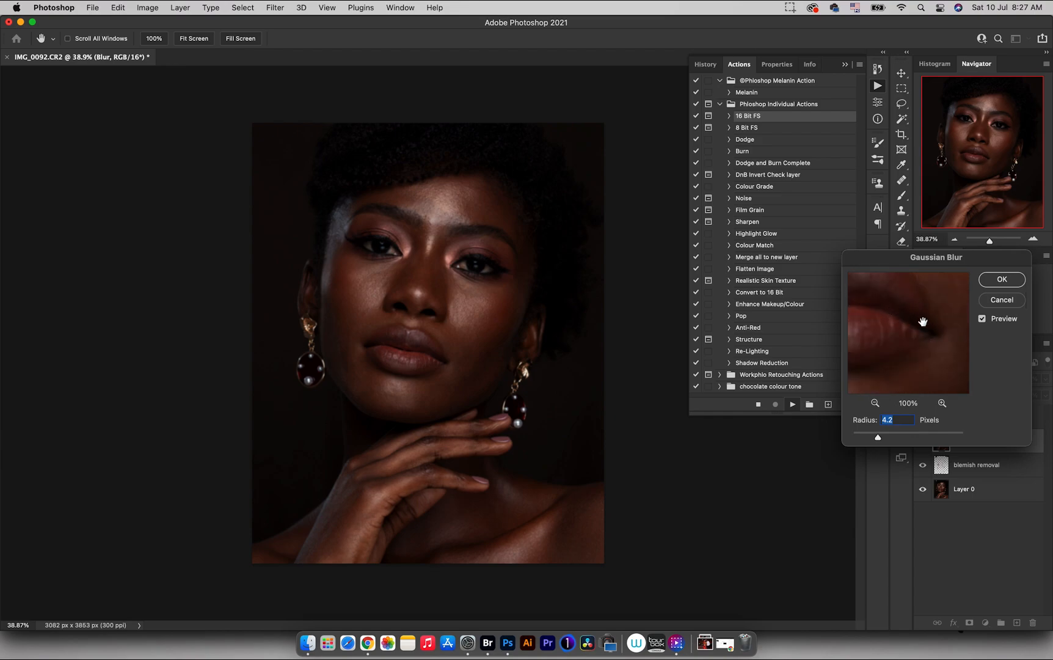
pyautogui.click(1001, 280)
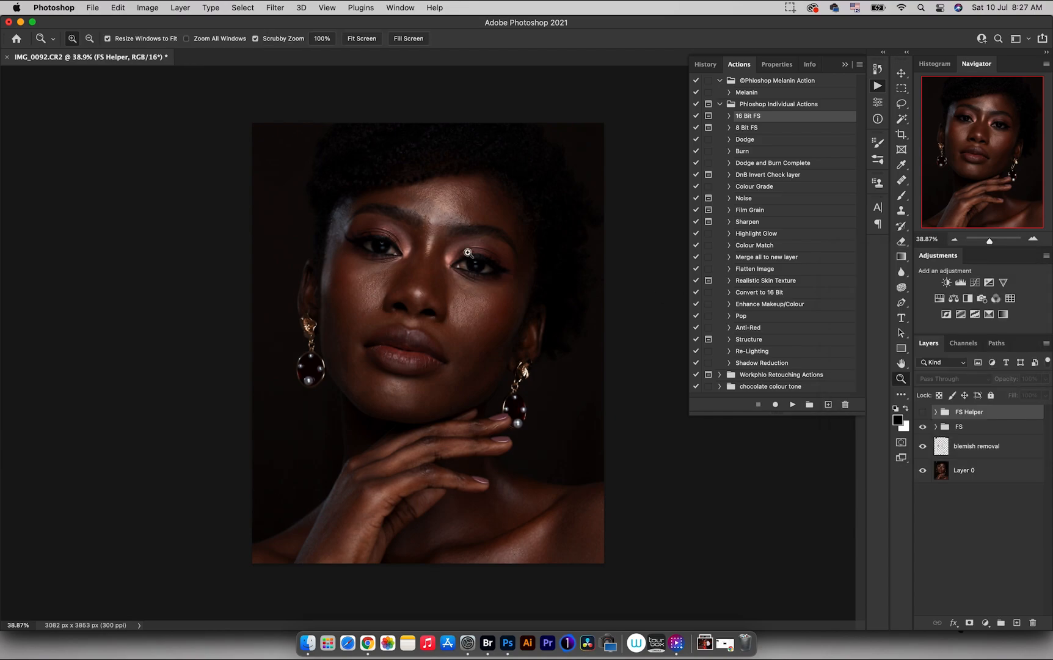
# - Show the FS Helper group and reshape its Curves 1 adjustment with points at input 54, output 51 and input 194, output 223
pyautogui.click(923, 411)
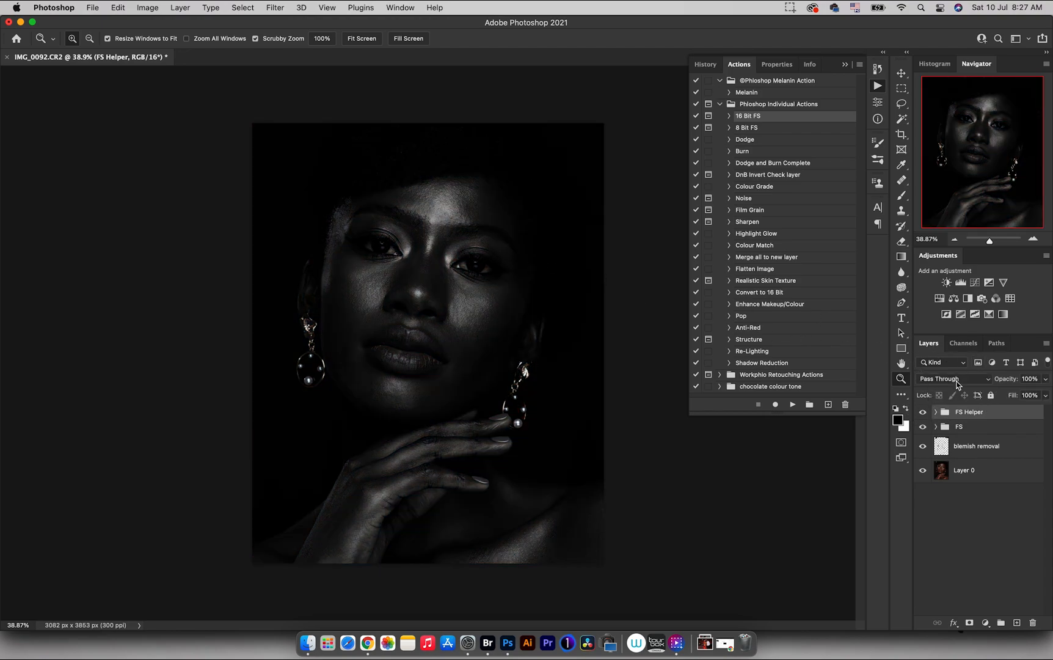
pyautogui.click(935, 412)
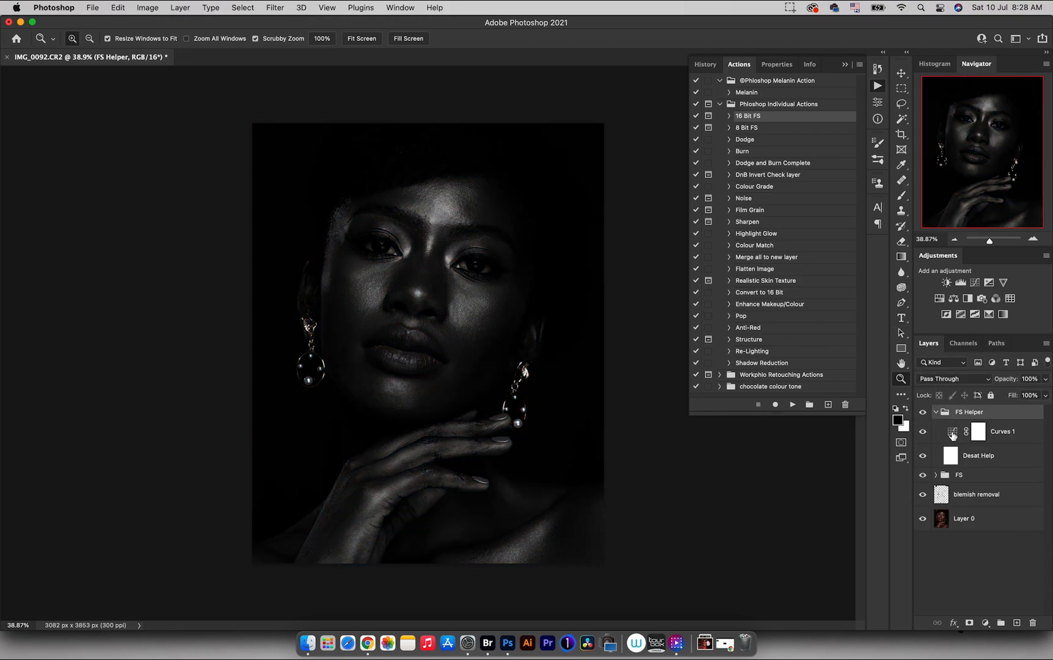
pyautogui.click(947, 424)
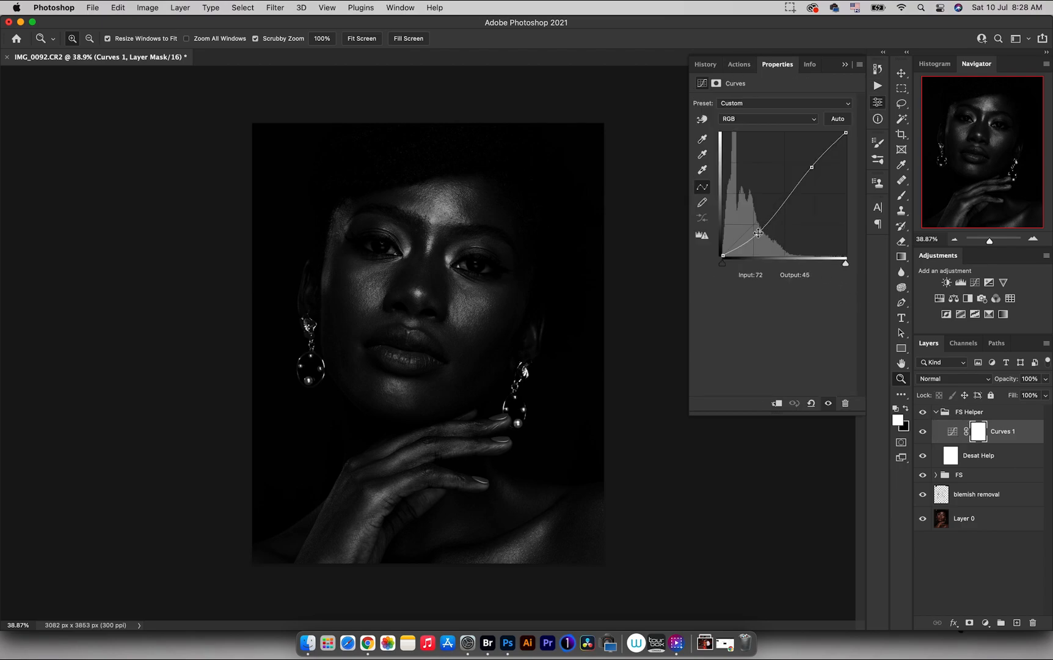
pyautogui.moveTo(754, 230); pyautogui.dragTo(753, 229)
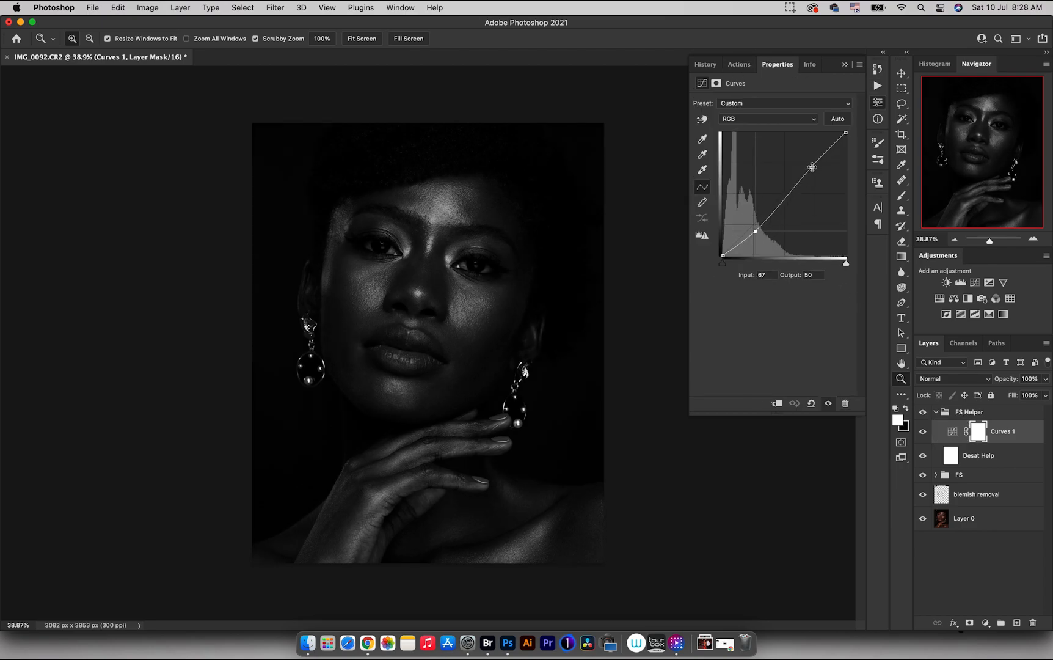
pyautogui.moveTo(811, 167); pyautogui.dragTo(816, 151)
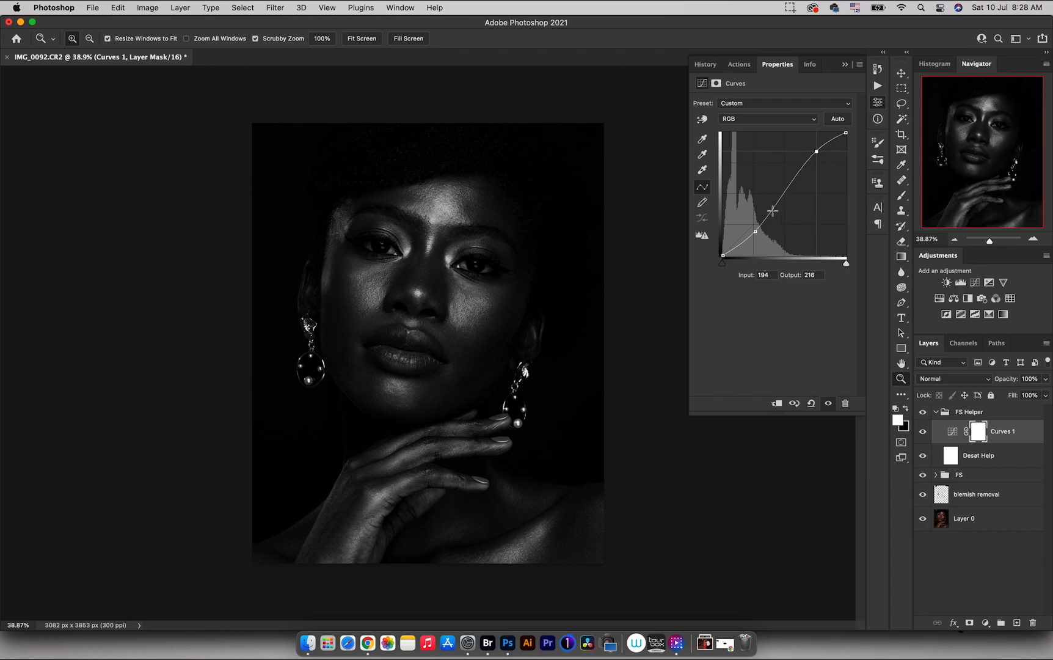
pyautogui.moveTo(755, 233); pyautogui.dragTo(749, 226)
pyautogui.moveTo(751, 237); pyautogui.dragTo(748, 229)
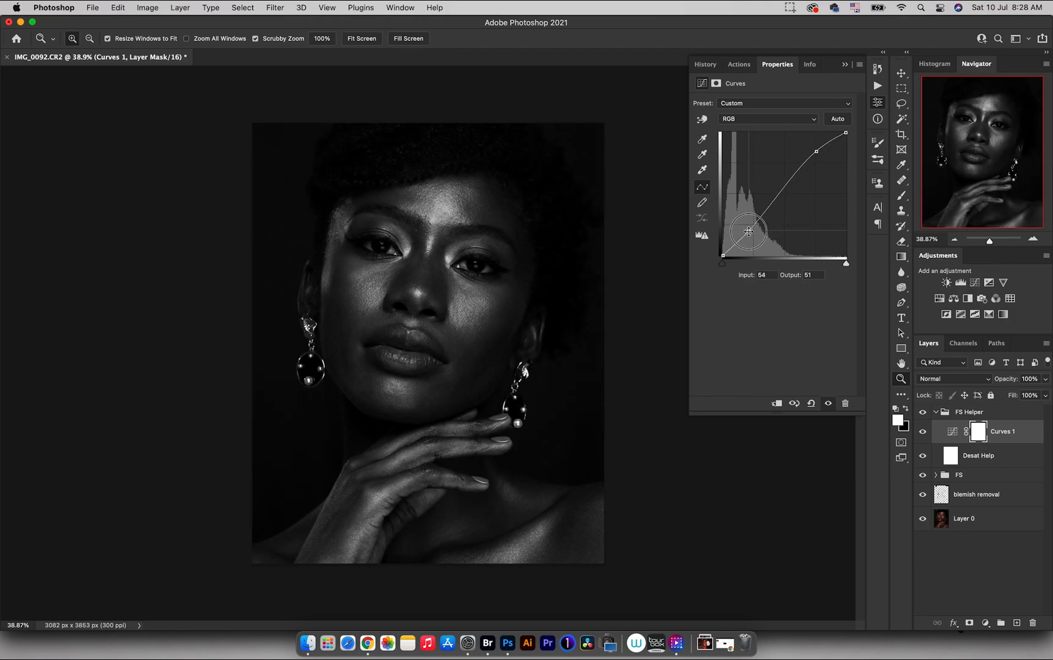
pyautogui.moveTo(815, 151); pyautogui.dragTo(815, 147)
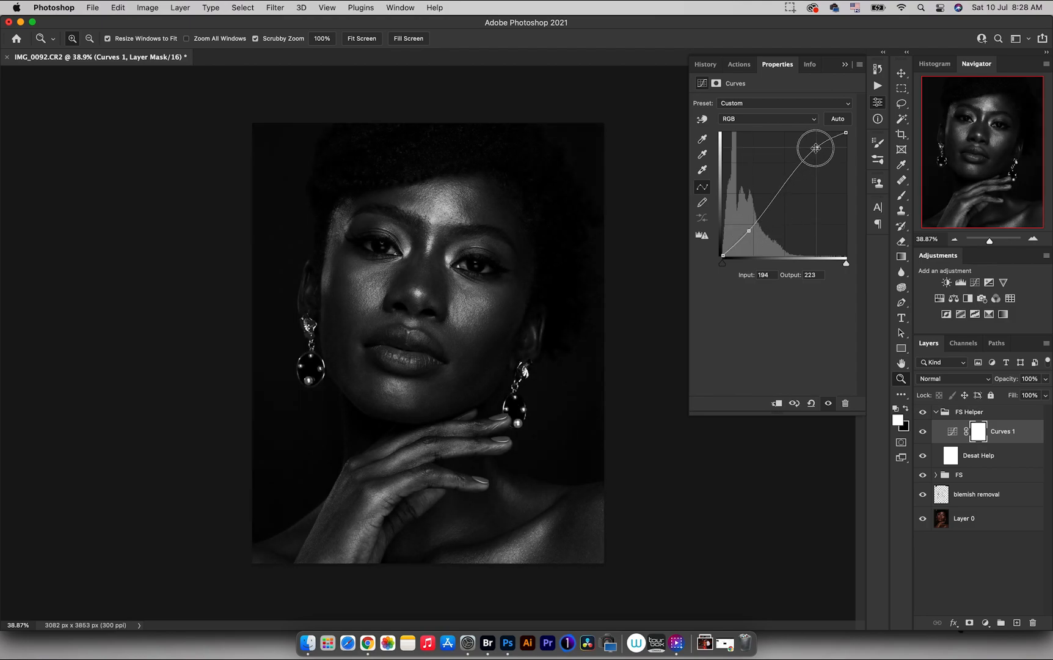
pyautogui.click(845, 64)
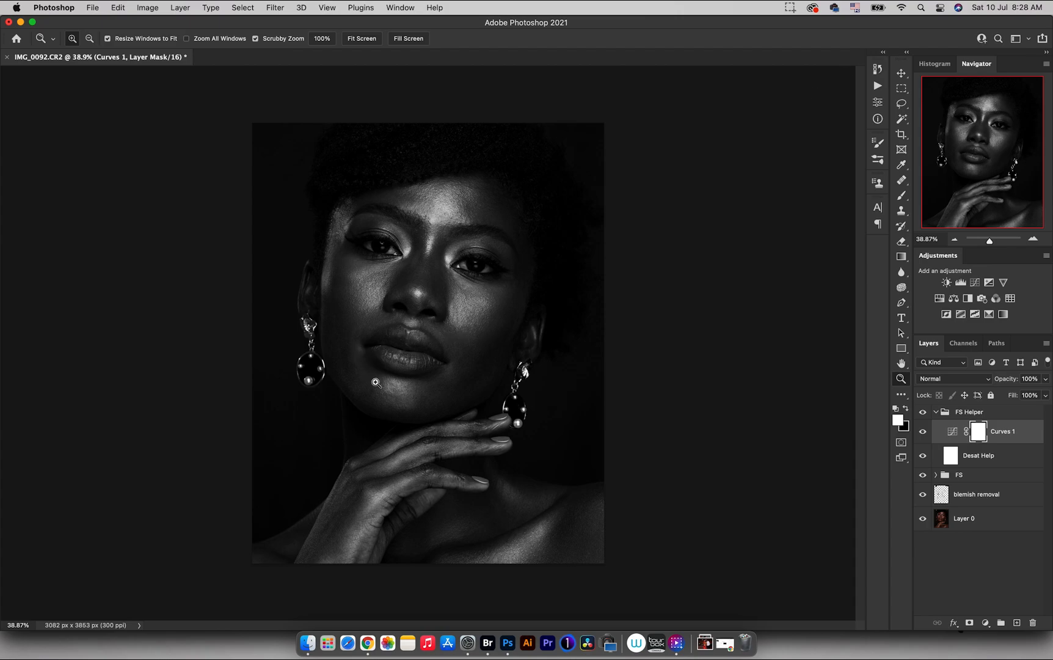
# - Blend the forehead tones with the Mixer Brush on the FS group's Blur copy layer and compare the result with the layer hidden
pyautogui.moveTo(365, 412)
pyautogui.mouseDown()
pyautogui.moveTo(399, 407)
pyautogui.moveTo(374, 414)
pyautogui.mouseUp()
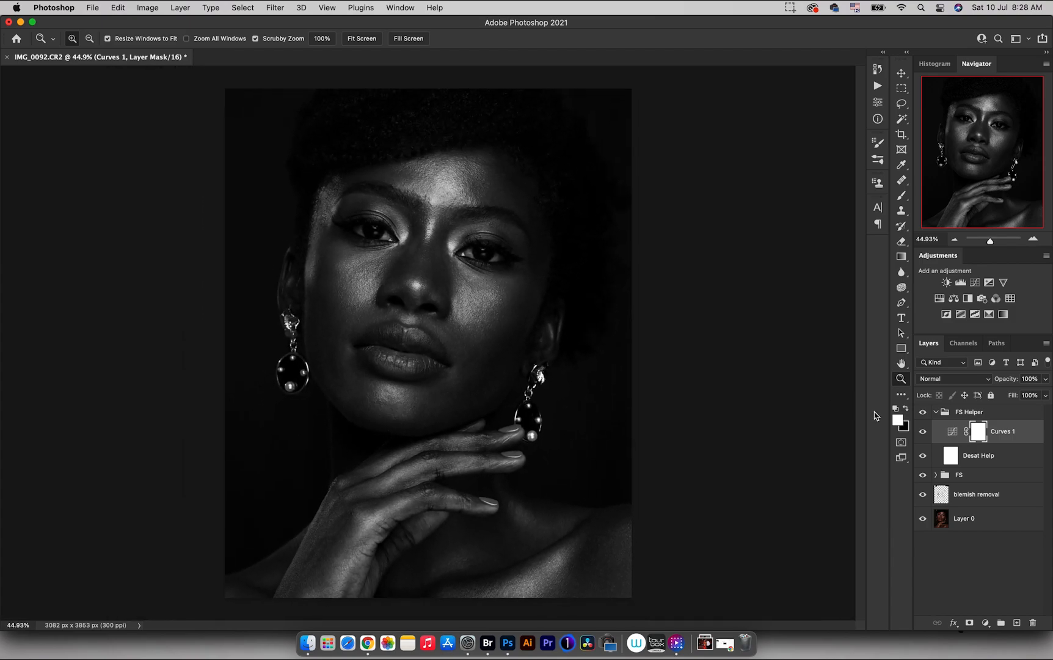
pyautogui.click(936, 475)
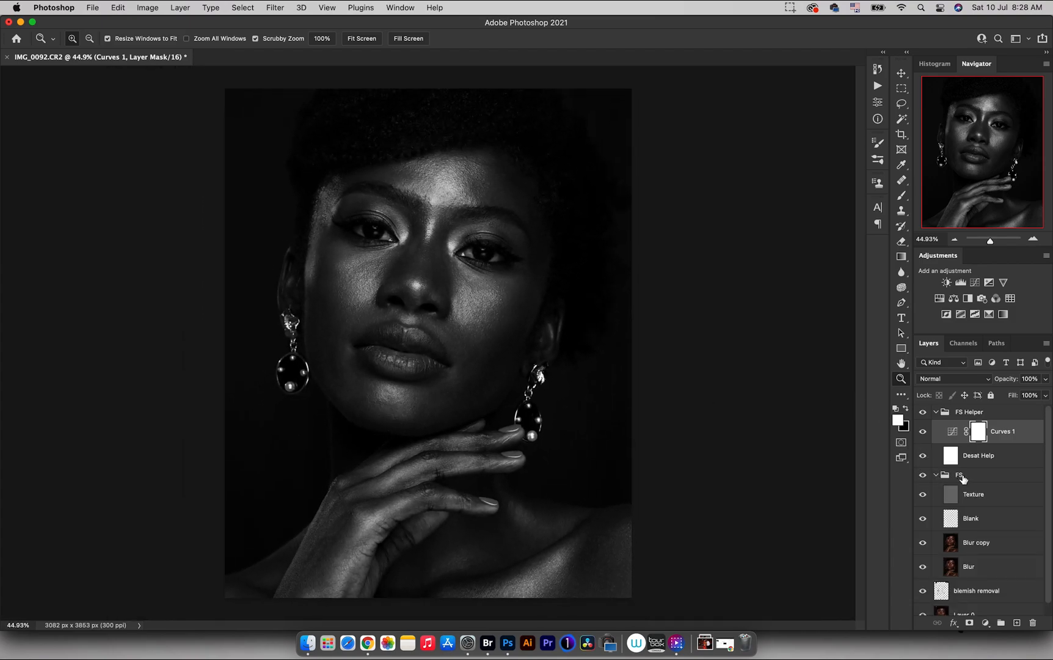
pyautogui.click(952, 542)
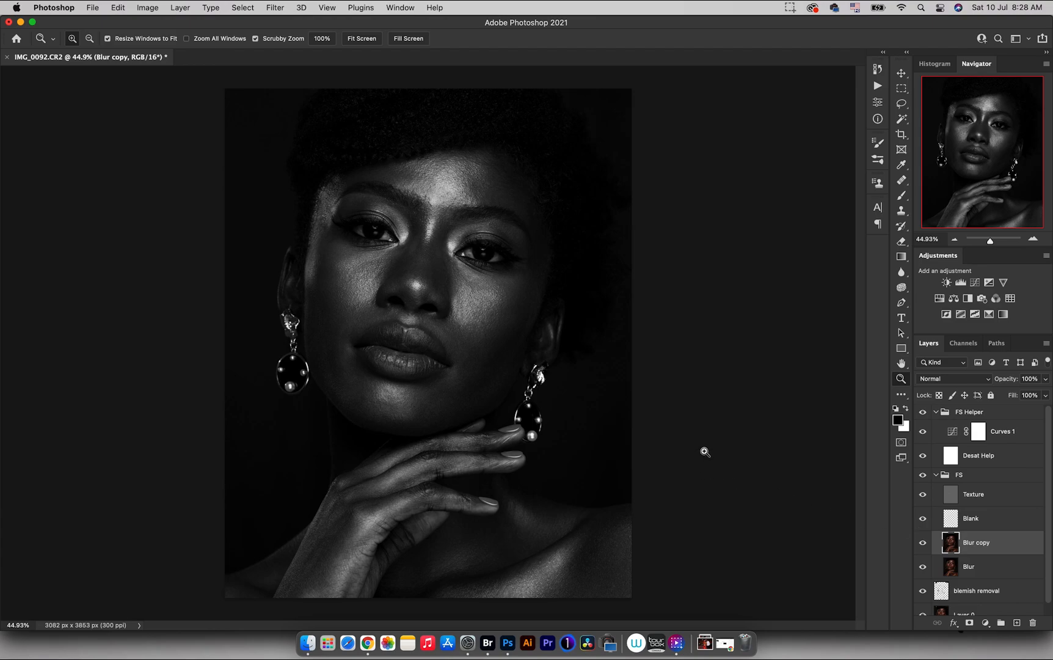
pyautogui.press('b')
pyautogui.click(904, 197)
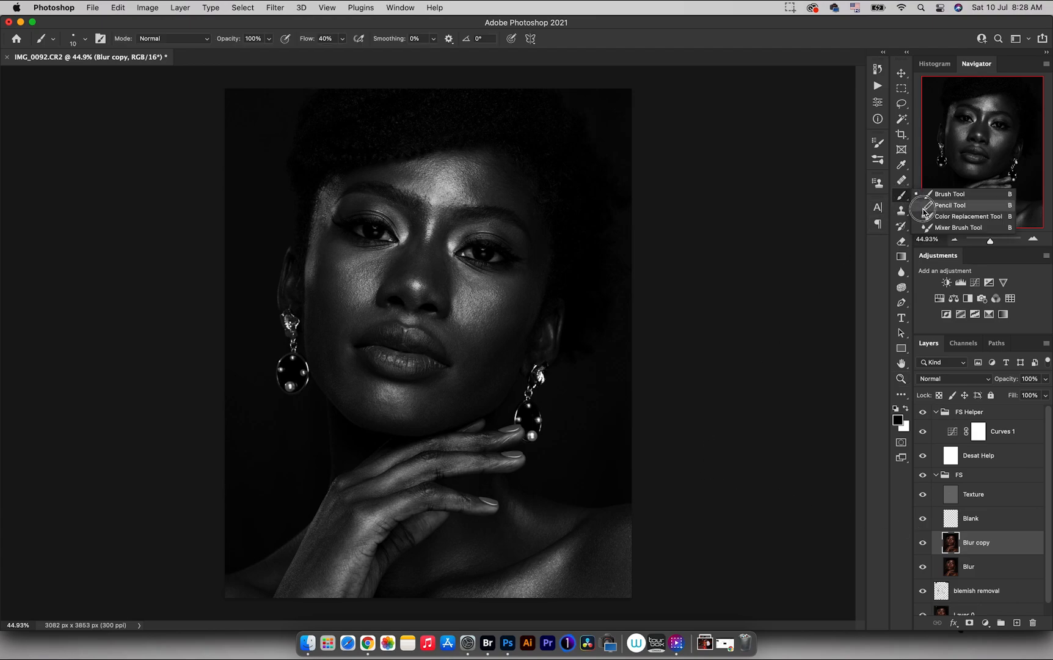
pyautogui.click(934, 232)
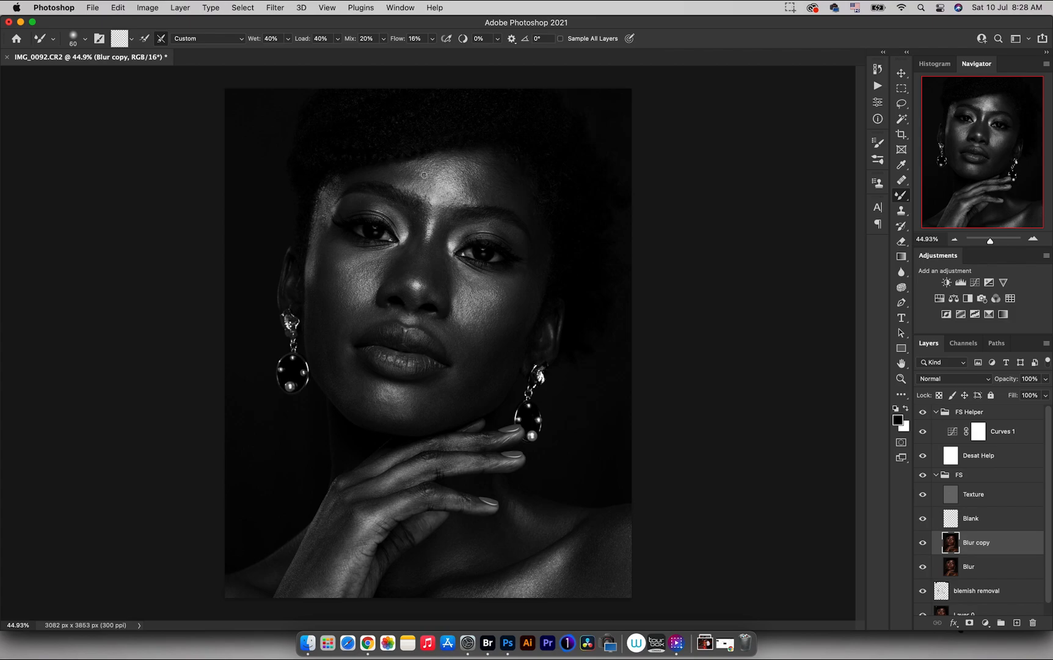
pyautogui.moveTo(418, 180)
pyautogui.mouseDown()
pyautogui.moveTo(391, 173)
pyautogui.moveTo(426, 170)
pyautogui.moveTo(419, 187)
pyautogui.moveTo(434, 169)
pyautogui.moveTo(413, 170)
pyautogui.moveTo(415, 180)
pyautogui.moveTo(469, 178)
pyautogui.moveTo(483, 193)
pyautogui.moveTo(469, 179)
pyautogui.moveTo(472, 190)
pyautogui.moveTo(484, 178)
pyautogui.moveTo(477, 157)
pyautogui.mouseUp()
pyautogui.press(']')
pyautogui.click(923, 543)
pyautogui.click(923, 543)
pyautogui.click(923, 544)
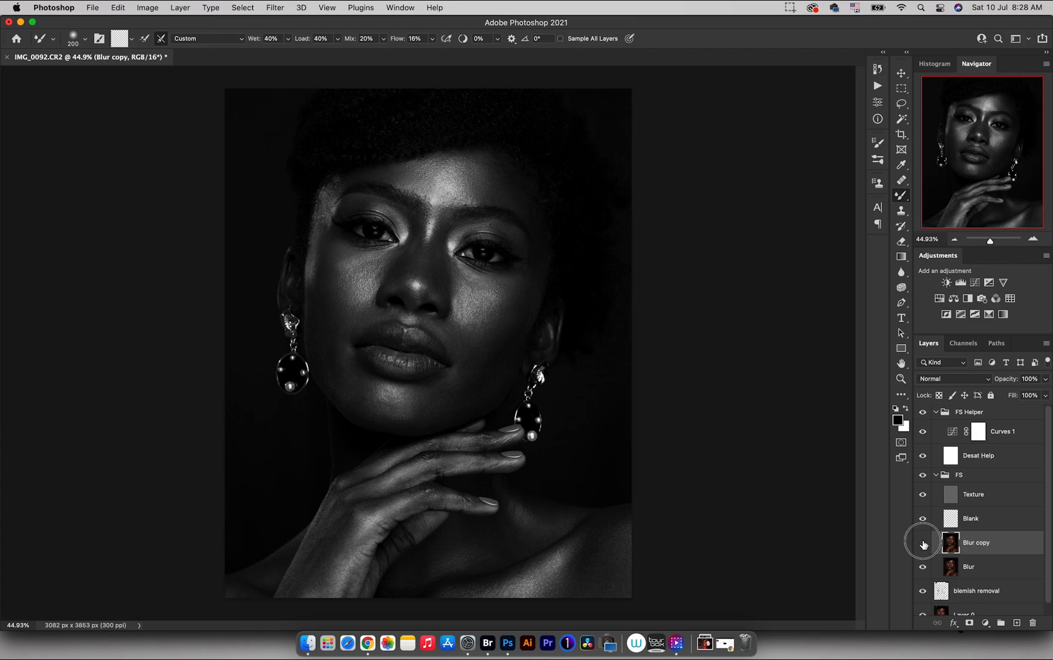
pyautogui.click(923, 543)
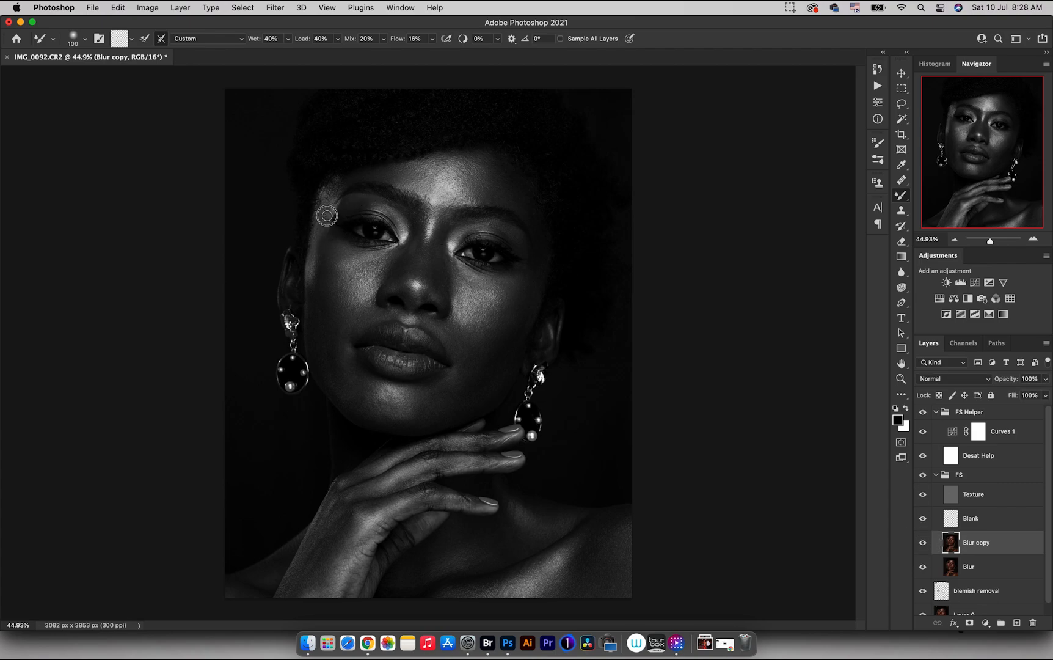
# - Smooth the right-hand side of the forehead and the cheek below the right-hand eye, enlarging the Mixer Brush as needed
pyautogui.press(']')
pyautogui.press(']')
pyautogui.moveTo(479, 165)
pyautogui.mouseDown()
pyautogui.moveTo(430, 163)
pyautogui.moveTo(487, 156)
pyautogui.moveTo(477, 158)
pyautogui.moveTo(519, 171)
pyautogui.mouseUp()
pyautogui.press(']')
pyautogui.press(']')
pyautogui.press(']')
pyautogui.press(']')
pyautogui.press(']')
pyautogui.press(']')
pyautogui.moveTo(479, 297); pyautogui.dragTo(476, 261)
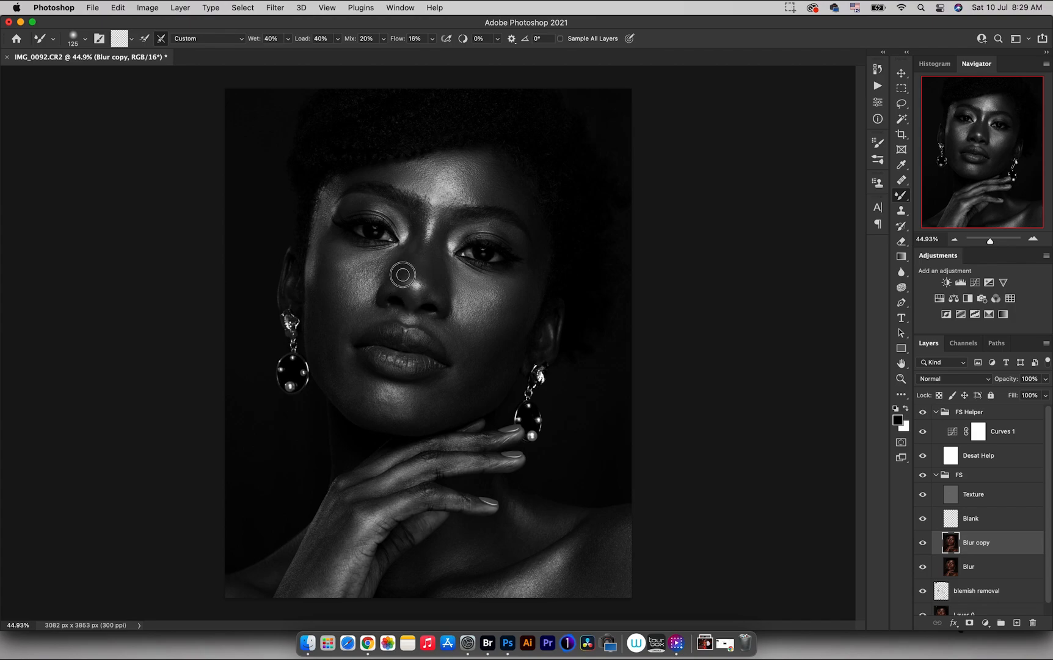
# - Blend the tones beside the nose and across the left-hand cheek with the Mixer Brush at varying sizes around 125 px
pyautogui.press(']')
pyautogui.press(']')
pyautogui.press('[')
pyautogui.press('[')
pyautogui.press('[')
pyautogui.press('[')
pyautogui.press(']')
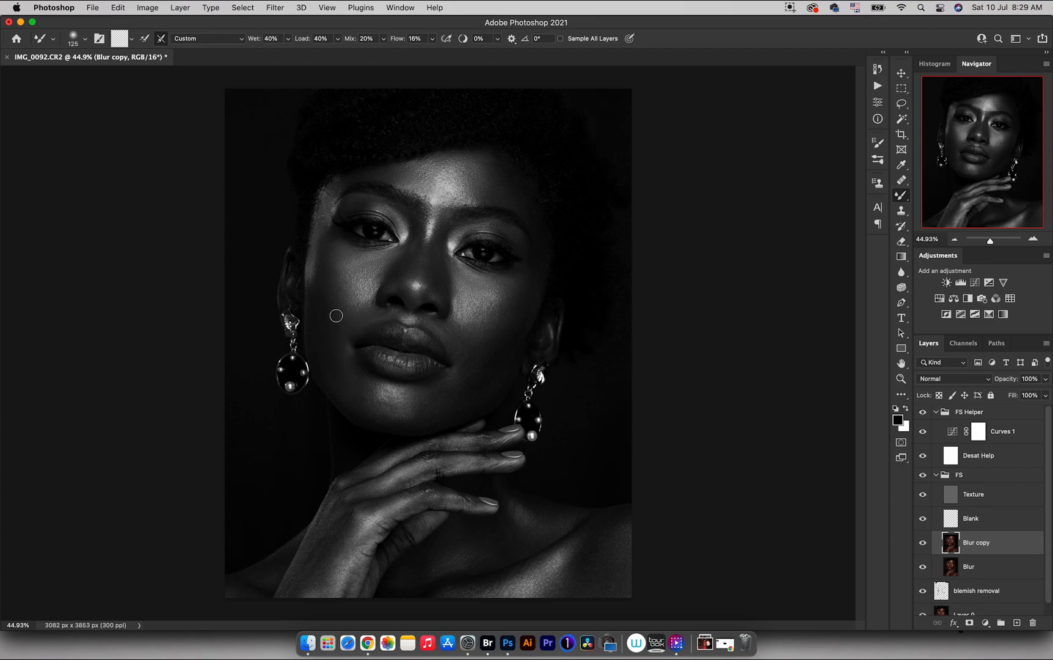
pyautogui.press(']')
pyautogui.press(']')
pyautogui.press('[')
pyautogui.press(']')
pyautogui.press(']')
# - Smooth the tonal transitions from the right-hand corner of the mouth across the cheek, nose bridge and jaw
pyautogui.moveTo(455, 383)
pyautogui.mouseDown()
pyautogui.moveTo(422, 420)
pyautogui.moveTo(474, 399)
pyautogui.moveTo(464, 386)
pyautogui.moveTo(476, 357)
pyautogui.moveTo(470, 368)
pyautogui.moveTo(445, 335)
pyautogui.mouseUp()
pyautogui.moveTo(481, 368)
pyautogui.mouseDown()
pyautogui.moveTo(475, 345)
pyautogui.moveTo(487, 325)
pyautogui.mouseUp()
pyautogui.moveTo(497, 315)
pyautogui.mouseDown()
pyautogui.moveTo(421, 248)
pyautogui.moveTo(416, 220)
pyautogui.mouseUp()
pyautogui.press('[')
pyautogui.press('[')
pyautogui.press(']')
pyautogui.press(']')
pyautogui.moveTo(465, 362); pyautogui.dragTo(492, 359)
pyautogui.moveTo(524, 302)
pyautogui.mouseDown()
pyautogui.moveTo(502, 349)
pyautogui.moveTo(466, 385)
pyautogui.mouseUp()
# - Blend the chin and lower jawline, plus the outer edge of the left-hand cheek, using a resized Mixer Brush
pyautogui.press('[')
pyautogui.press('[')
pyautogui.moveTo(480, 407); pyautogui.dragTo(481, 409)
pyautogui.moveTo(469, 412)
pyautogui.mouseDown()
pyautogui.moveTo(422, 429)
pyautogui.moveTo(448, 387)
pyautogui.mouseUp()
pyautogui.moveTo(416, 401); pyautogui.dragTo(385, 414)
pyautogui.press(']')
pyautogui.press('[')
pyautogui.press('[')
pyautogui.moveTo(318, 302)
pyautogui.mouseDown()
pyautogui.moveTo(310, 280)
pyautogui.moveTo(321, 266)
pyautogui.mouseUp()
pyautogui.press(']')
# - Smooth the skin tones on the fingers, the back of the hand and the wrist with the Mixer Brush
pyautogui.click(289, 590)
pyautogui.press('[')
pyautogui.moveTo(493, 440); pyautogui.dragTo(505, 439)
pyautogui.moveTo(410, 529)
pyautogui.mouseDown()
pyautogui.moveTo(441, 513)
pyautogui.moveTo(414, 535)
pyautogui.moveTo(403, 510)
pyautogui.moveTo(392, 515)
pyautogui.moveTo(484, 506)
pyautogui.mouseUp()
pyautogui.moveTo(352, 574)
pyautogui.mouseDown()
pyautogui.moveTo(346, 591)
pyautogui.moveTo(348, 582)
pyautogui.moveTo(322, 577)
pyautogui.moveTo(299, 597)
pyautogui.moveTo(309, 590)
pyautogui.moveTo(285, 559)
pyautogui.moveTo(251, 592)
pyautogui.mouseUp()
pyautogui.press(']')
pyautogui.press('[')
# - Blend the chest and neck skin around the lowest finger with varying brush sizes, and hide the FS Helper group
pyautogui.moveTo(470, 527); pyautogui.dragTo(508, 537)
pyautogui.moveTo(518, 508); pyautogui.dragTo(516, 505)
pyautogui.press(']')
pyautogui.press(']')
pyautogui.press(']')
pyautogui.press(']')
pyautogui.press('[')
pyautogui.press('[')
pyautogui.press('[')
pyautogui.press(']')
pyautogui.press('[')
pyautogui.press('[')
pyautogui.press('[')
pyautogui.press('[')
pyautogui.press(']')
pyautogui.press(']')
pyautogui.click(924, 413)
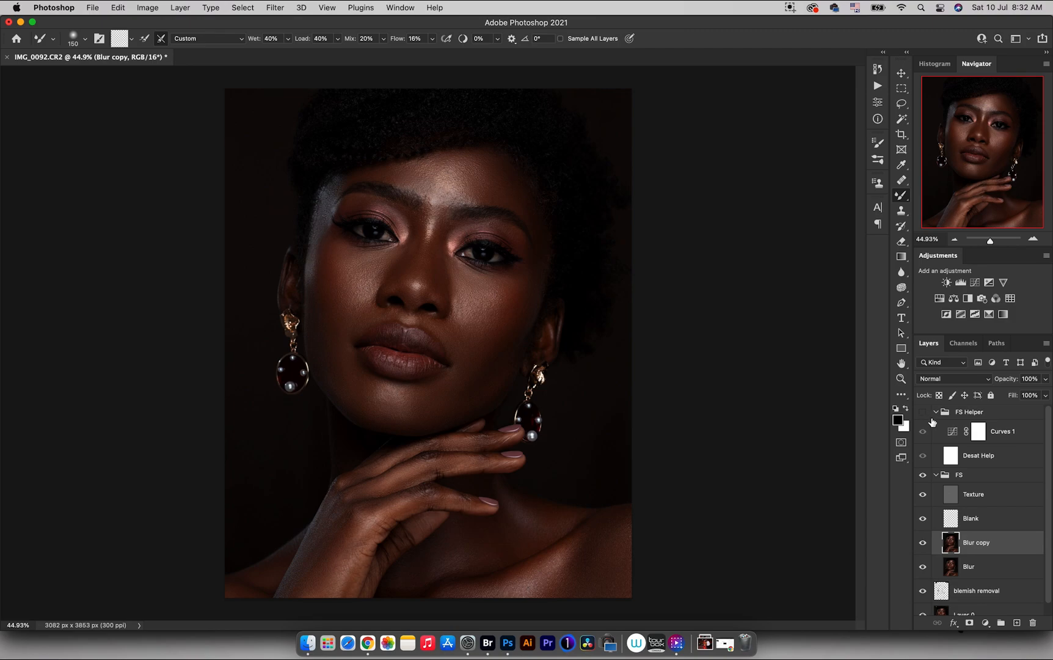
# - Show the FS Helper group and adjust its Curves 1 curve, lowering the shadow point to output 35 and slightly lowering the highlight point
pyautogui.click(922, 476)
pyautogui.click(923, 411)
pyautogui.doubleClick(953, 432)
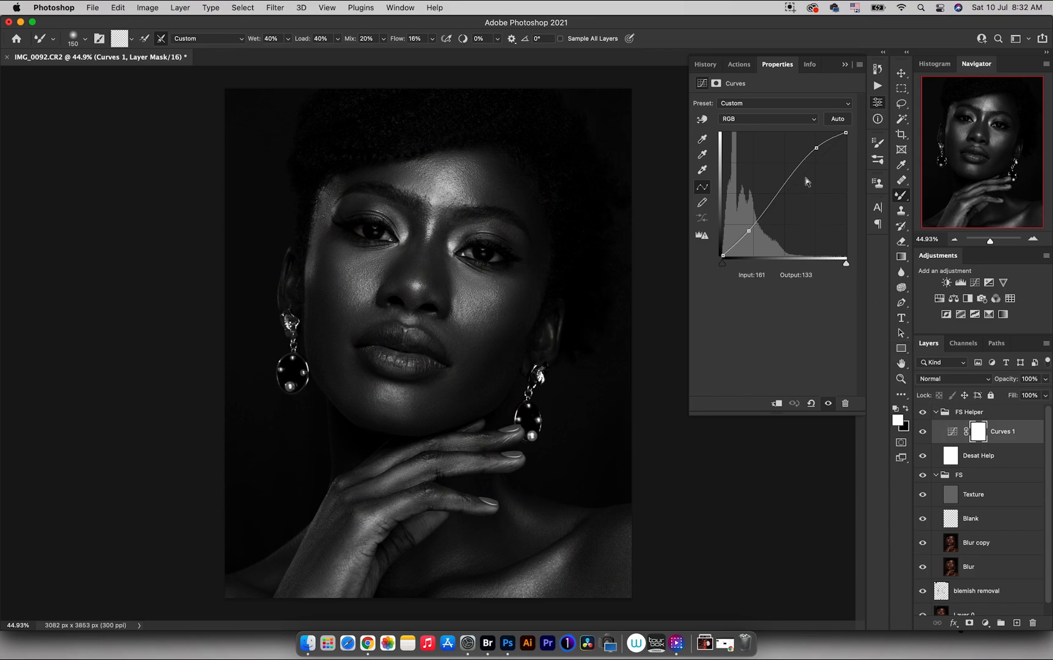
pyautogui.moveTo(763, 225); pyautogui.dragTo(753, 238)
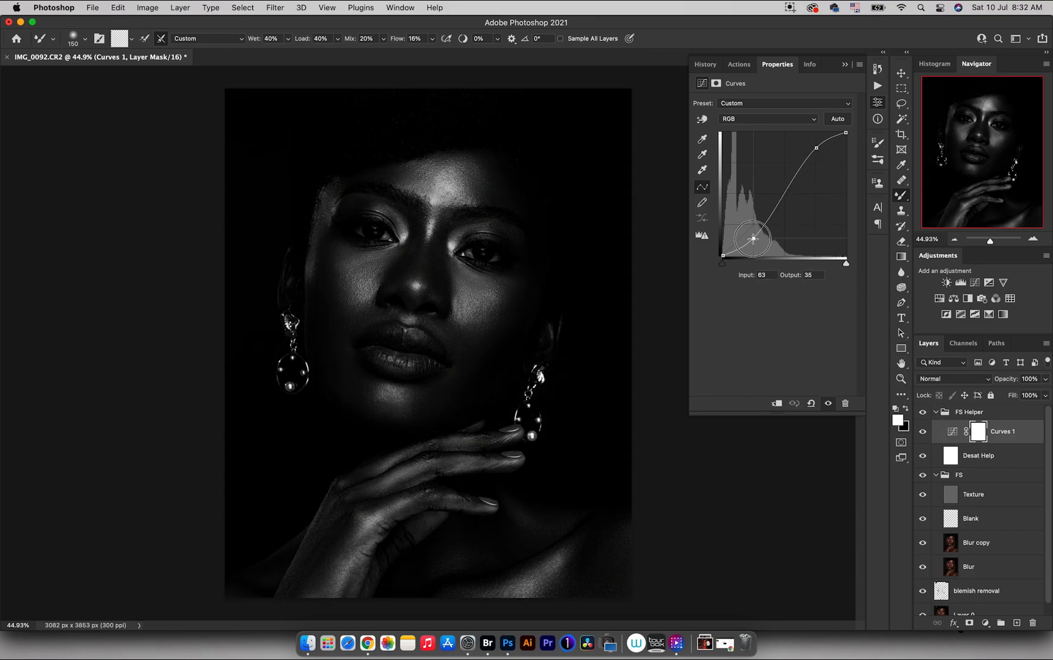
pyautogui.moveTo(816, 148); pyautogui.dragTo(818, 156)
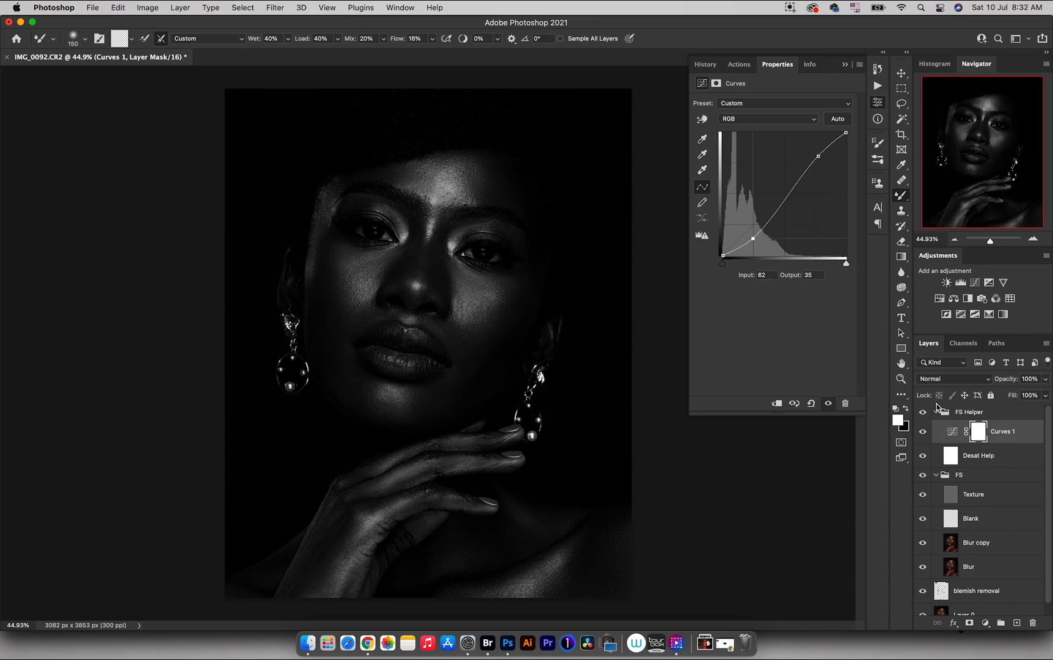
# - Blend the cheek below the right-hand eye on the Blur copy layer with the Mixer Brush
pyautogui.click(952, 541)
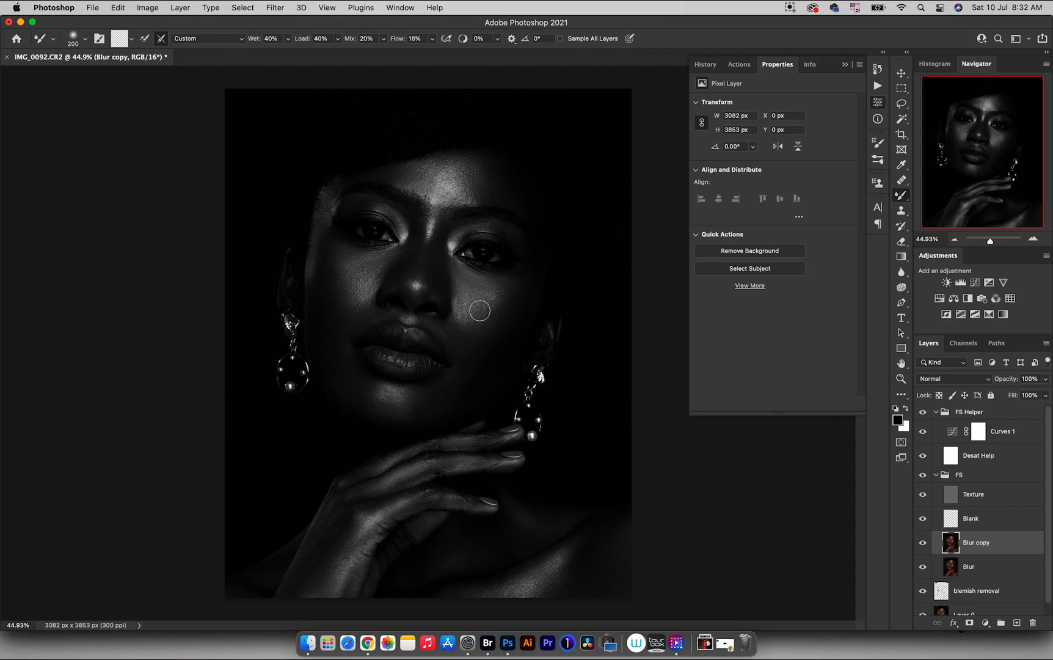
pyautogui.moveTo(450, 267)
pyautogui.mouseDown()
pyautogui.moveTo(482, 288)
pyautogui.moveTo(506, 283)
pyautogui.mouseUp()
pyautogui.press('[')
pyautogui.press('[')
pyautogui.press('[')
# - Hide and delete the FS Helper group, and collapse the FS group
pyautogui.click(923, 412)
pyautogui.click(968, 414)
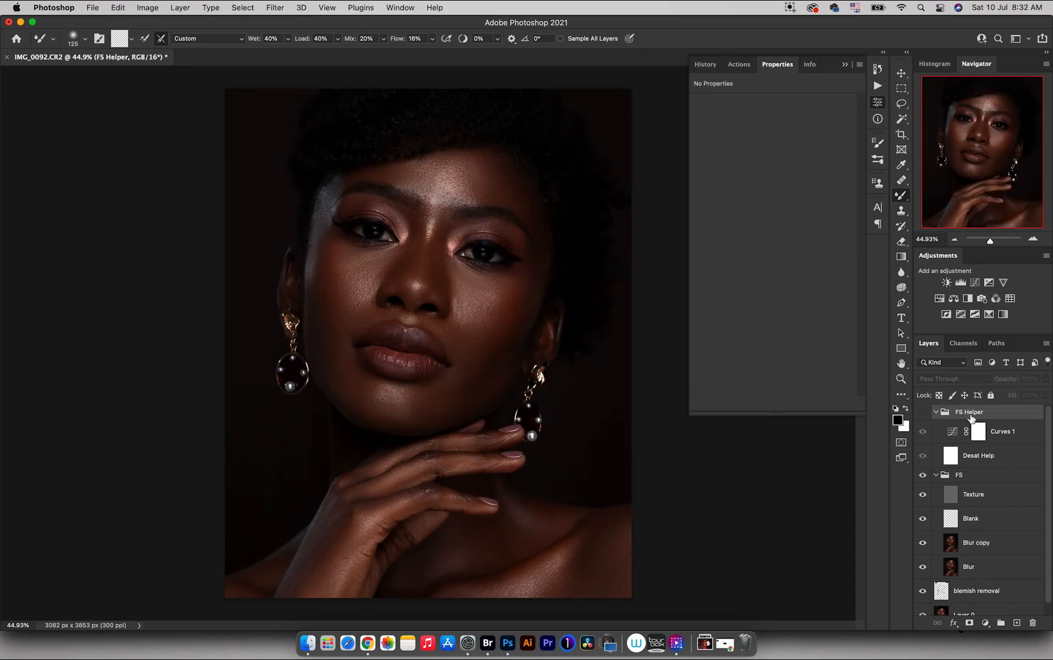
pyautogui.press('Delete')
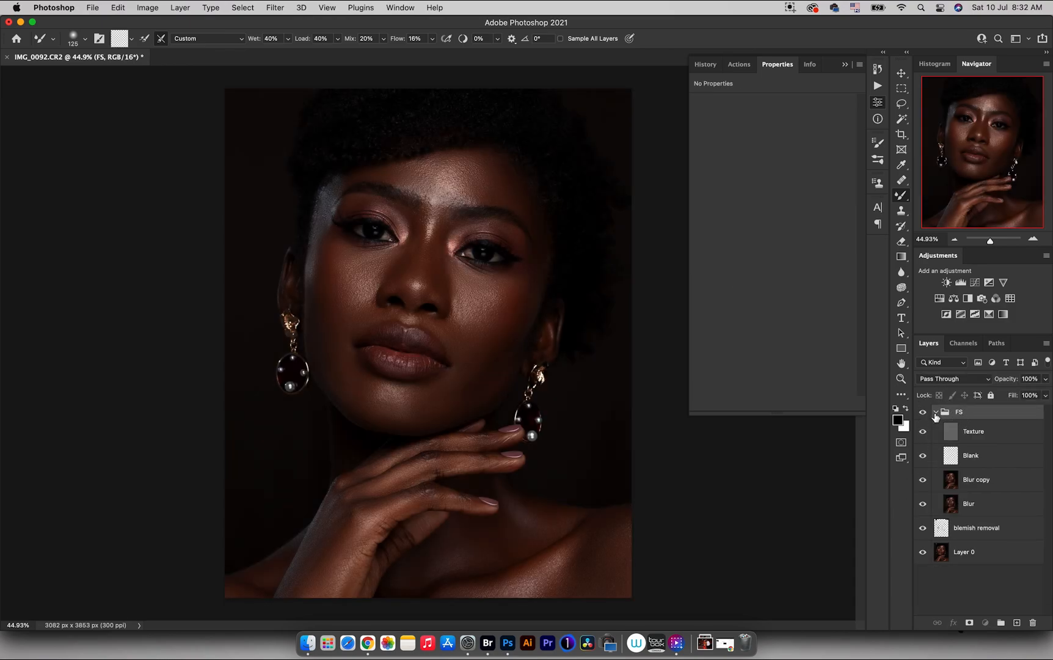
pyautogui.click(934, 413)
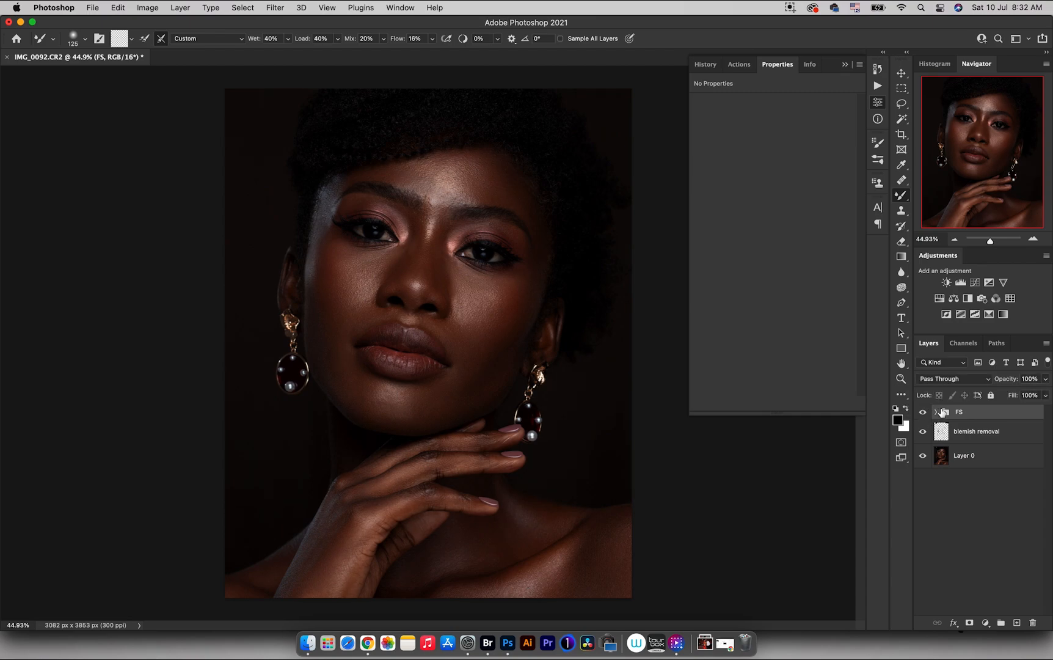
# - Set the FS group's opacity to 60% and compare the portrait with and without it
pyautogui.moveTo(1005, 381); pyautogui.dragTo(986, 385)
pyautogui.click(923, 413)
pyautogui.click(924, 413)
# - Run the Dodge and Burn Complete action above the FS group
pyautogui.click(878, 88)
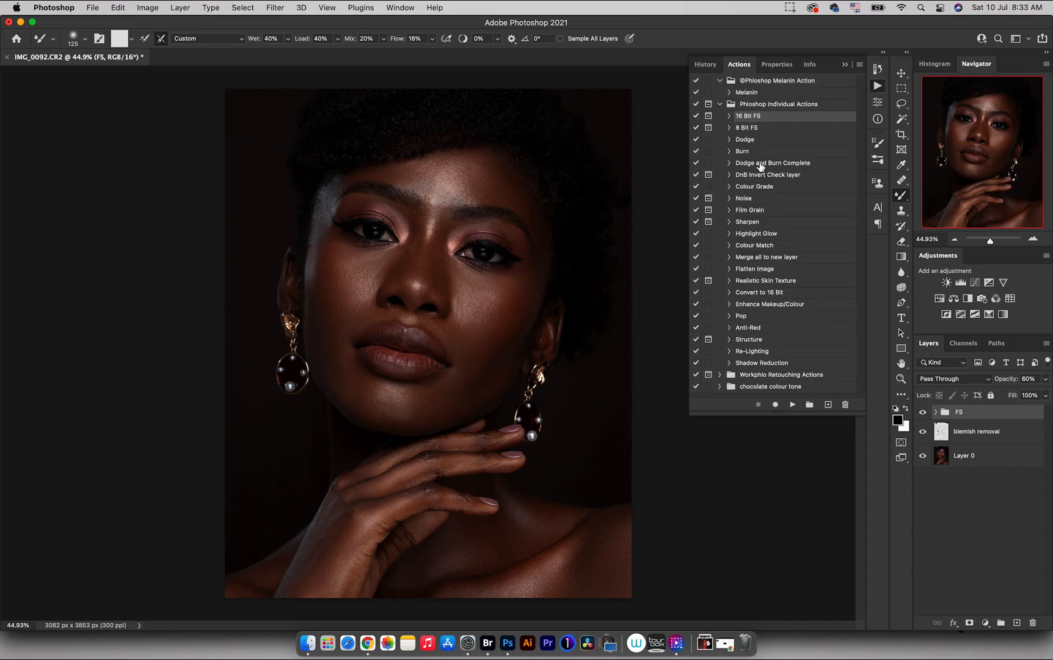
pyautogui.click(758, 164)
pyautogui.click(794, 404)
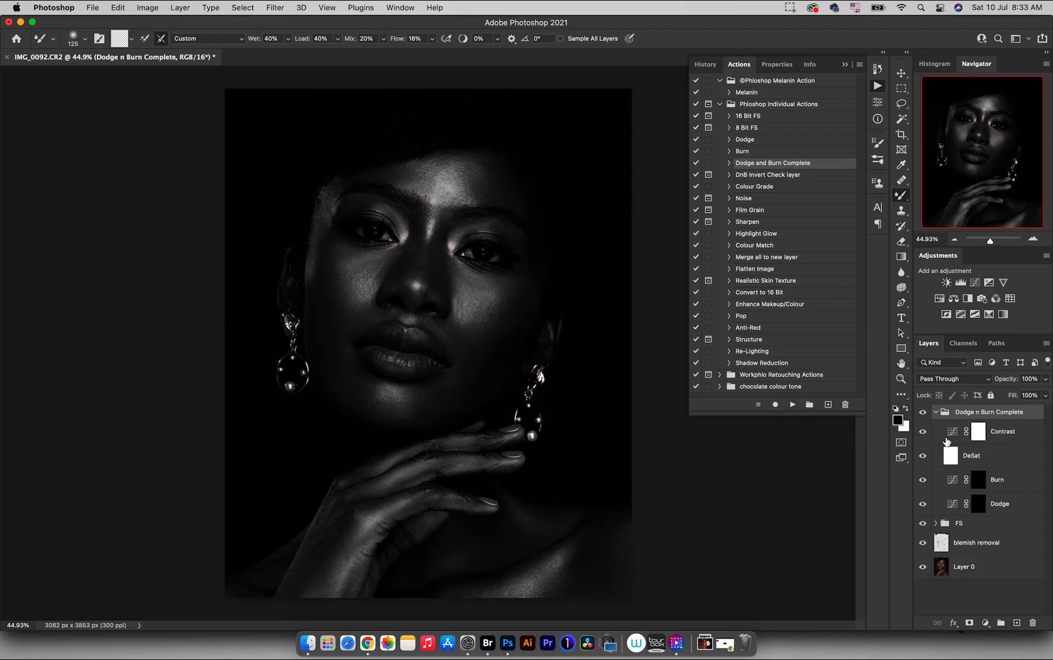
# - Target the Dodge layer's mask and set up the regular Brush with white and 3% flow for the hand
pyautogui.click(953, 434)
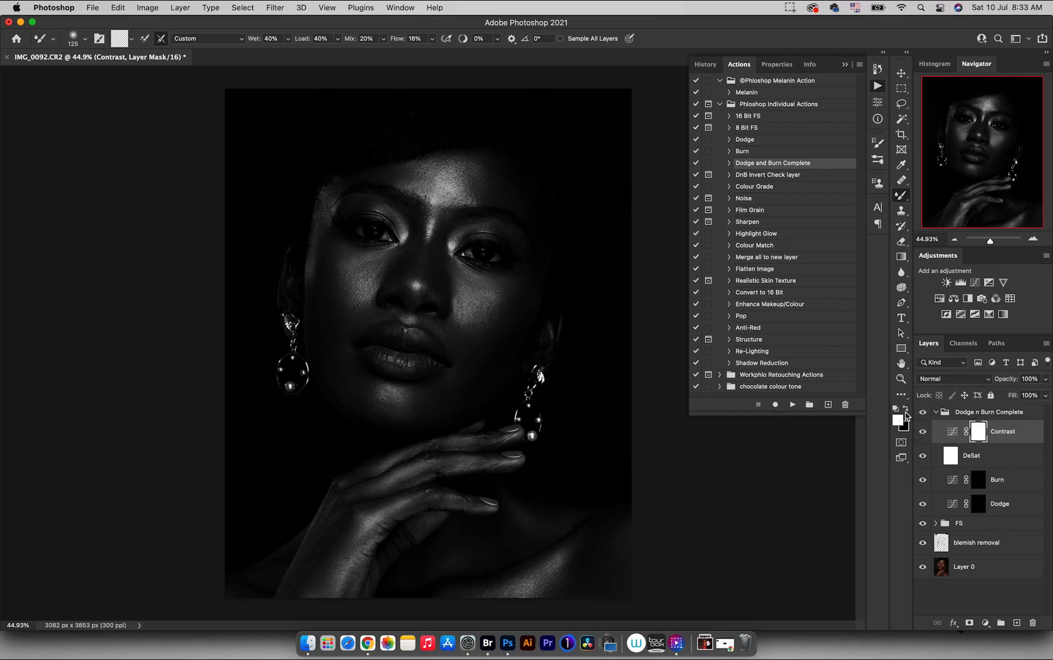
pyautogui.click(977, 504)
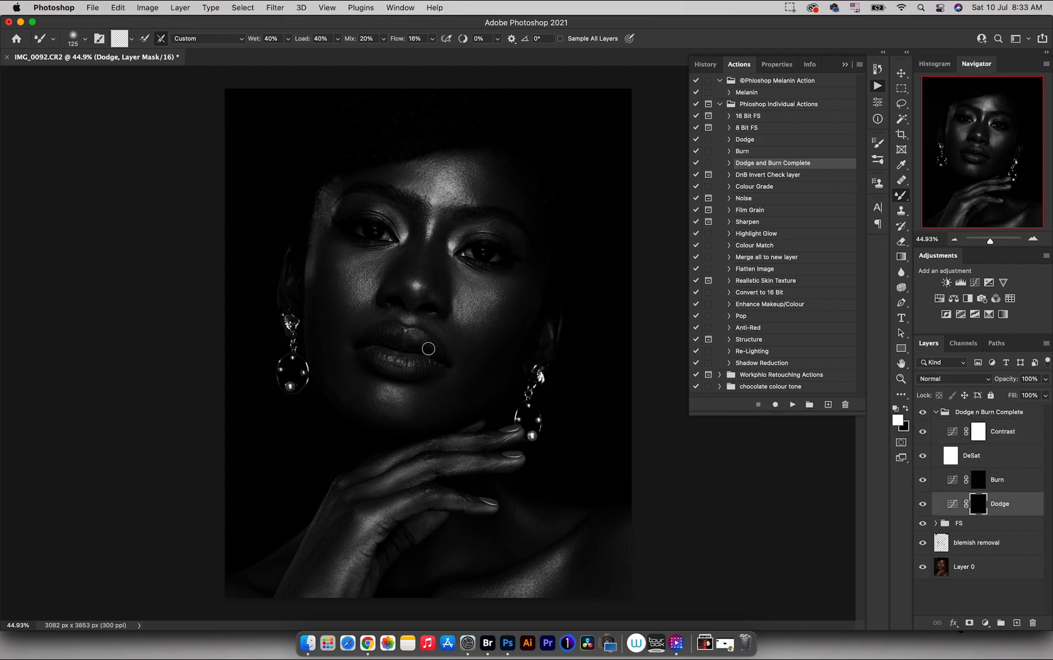
pyautogui.press('z')
pyautogui.moveTo(407, 391)
pyautogui.mouseDown()
pyautogui.moveTo(420, 380)
pyautogui.moveTo(411, 388)
pyautogui.moveTo(418, 323)
pyautogui.moveTo(441, 273)
pyautogui.mouseUp()
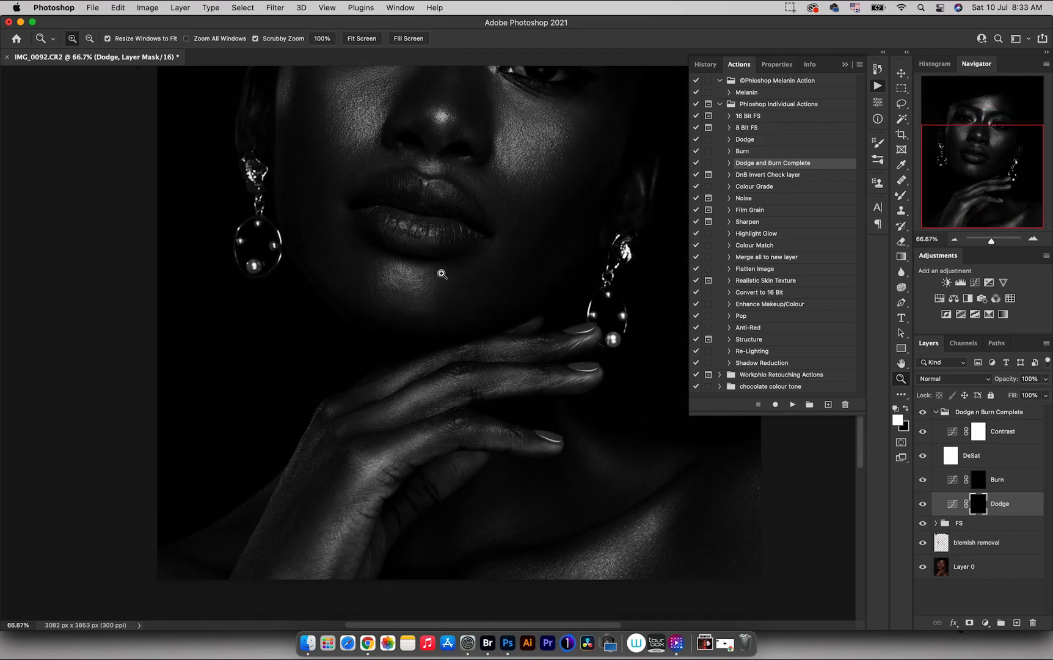
pyautogui.press('b')
pyautogui.moveTo(903, 200); pyautogui.dragTo(934, 197)
pyautogui.moveTo(307, 38)
pyautogui.mouseDown()
pyautogui.moveTo(277, 38)
pyautogui.moveTo(286, 40)
pyautogui.mouseUp()
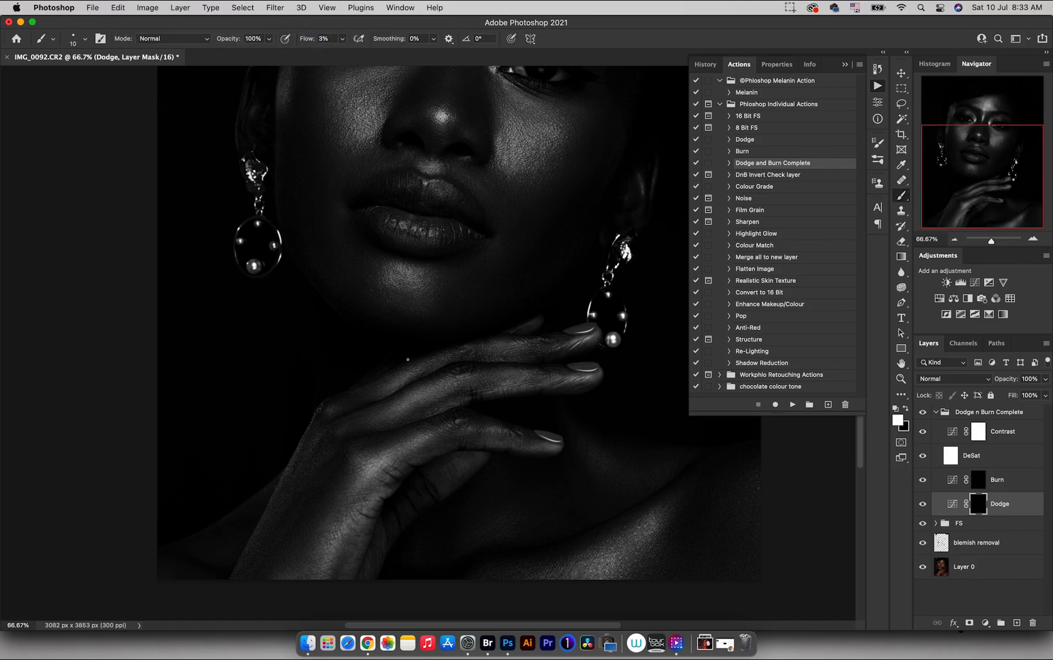
# - Dodge dark patches on the fingers, back of the hand and wrist with resized brushes, and compare before and after
pyautogui.moveTo(391, 378)
pyautogui.keyDown('ctrl'); pyautogui.keyDown('alt'); pyautogui.mouseDown()
pyautogui.moveTo(439, 373)
pyautogui.moveTo(379, 313)
pyautogui.mouseUp(); pyautogui.keyUp('alt'); pyautogui.keyUp('ctrl')
pyautogui.moveTo(306, 481)
pyautogui.keyDown('ctrl'); pyautogui.keyDown('alt'); pyautogui.mouseDown()
pyautogui.moveTo(284, 483)
pyautogui.moveTo(313, 482)
pyautogui.mouseUp(); pyautogui.keyUp('alt'); pyautogui.keyUp('ctrl')
pyautogui.keyDown('ctrl'); pyautogui.keyDown('alt'); pyautogui.moveTo(292, 498); pyautogui.dragTo(309, 497); pyautogui.keyUp('alt'); pyautogui.keyUp('ctrl')
pyautogui.keyDown('ctrl'); pyautogui.keyDown('alt'); pyautogui.moveTo(269, 543); pyautogui.dragTo(253, 544); pyautogui.keyUp('alt'); pyautogui.keyUp('ctrl')
pyautogui.click(923, 505)
pyautogui.click(924, 504)
# - Burn the bright patches along the outer edge of the hand and wrist on the Burn mask
pyautogui.click(962, 479)
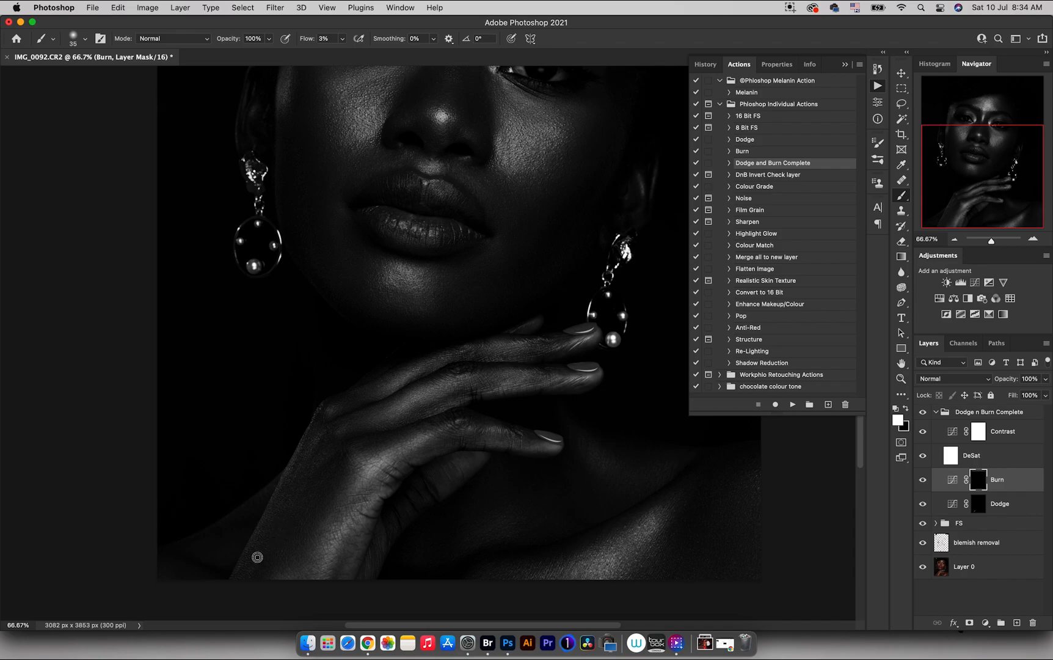
pyautogui.moveTo(330, 452); pyautogui.dragTo(318, 461)
pyautogui.press('[')
pyautogui.moveTo(320, 443)
pyautogui.mouseDown()
pyautogui.moveTo(327, 428)
pyautogui.moveTo(304, 469)
pyautogui.mouseUp()
pyautogui.moveTo(305, 482); pyautogui.dragTo(278, 504)
# - Dodge the wrist, back of the hand and fingers on the Dodge mask with brushes between 60 and 100 px
pyautogui.click(980, 503)
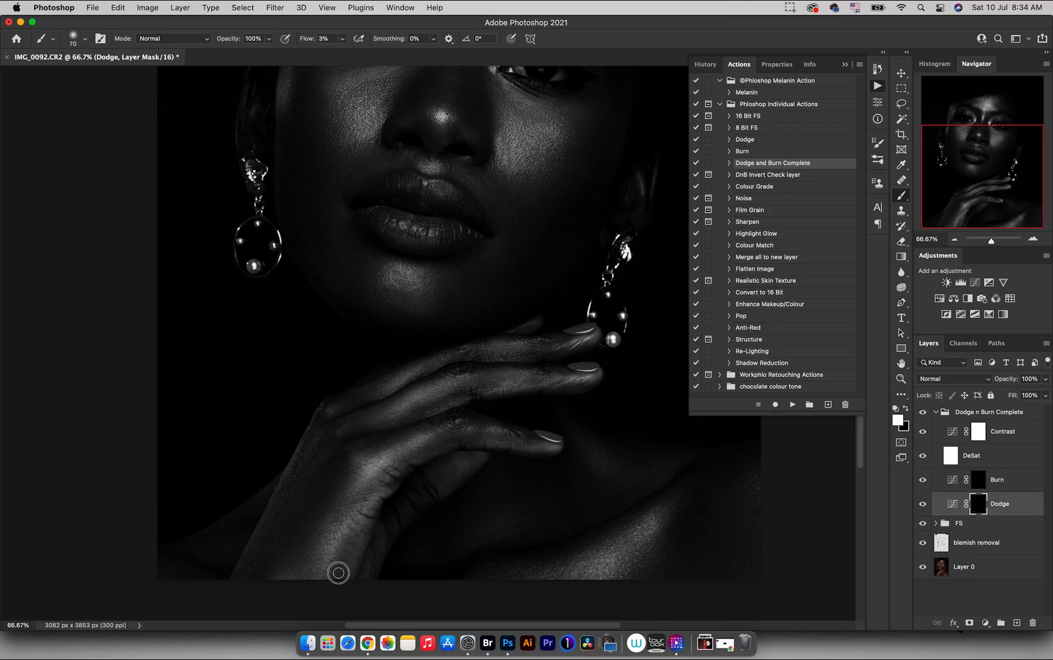
pyautogui.press('[')
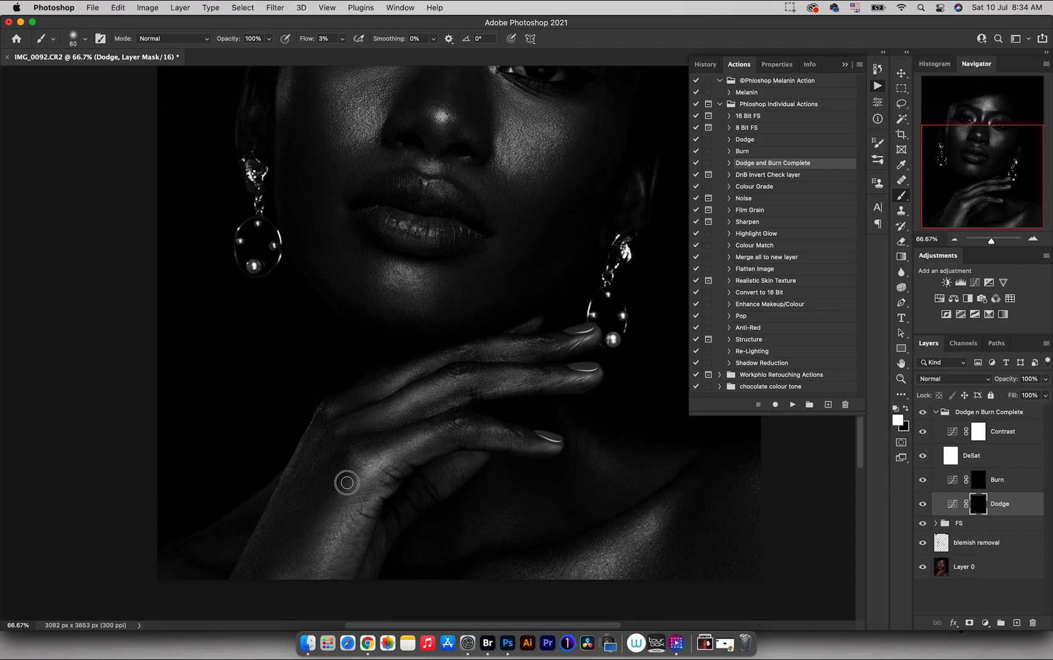
pyautogui.press(']')
pyautogui.press(']')
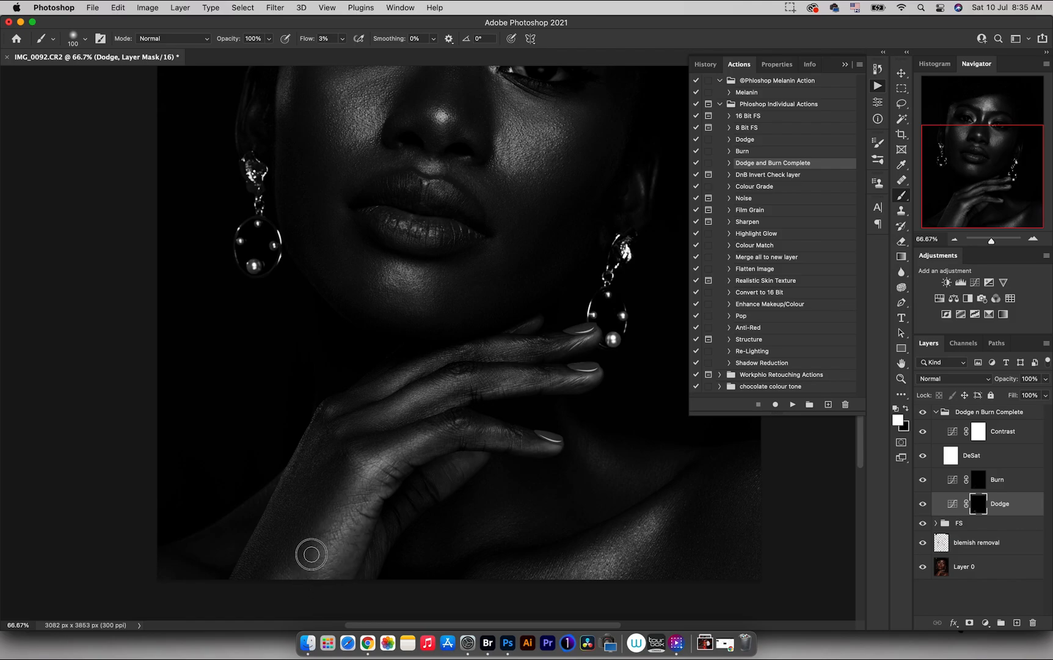
pyautogui.press('[')
pyautogui.press('[')
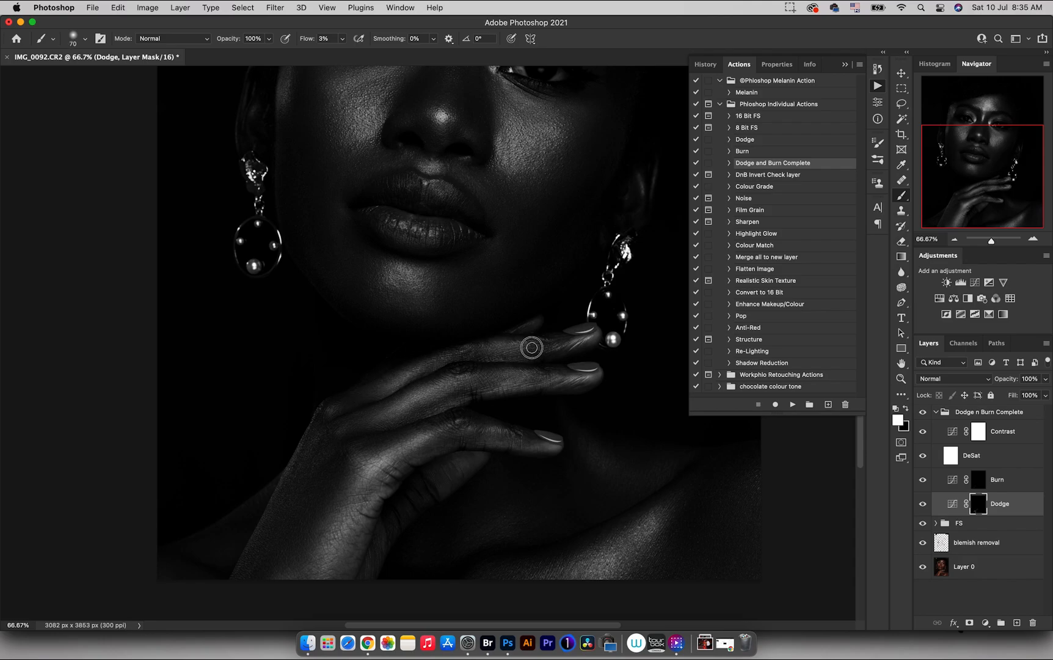
pyautogui.press('[')
pyautogui.scroll(-5, 388, 355)
pyautogui.hscroll(5, 388, 355)
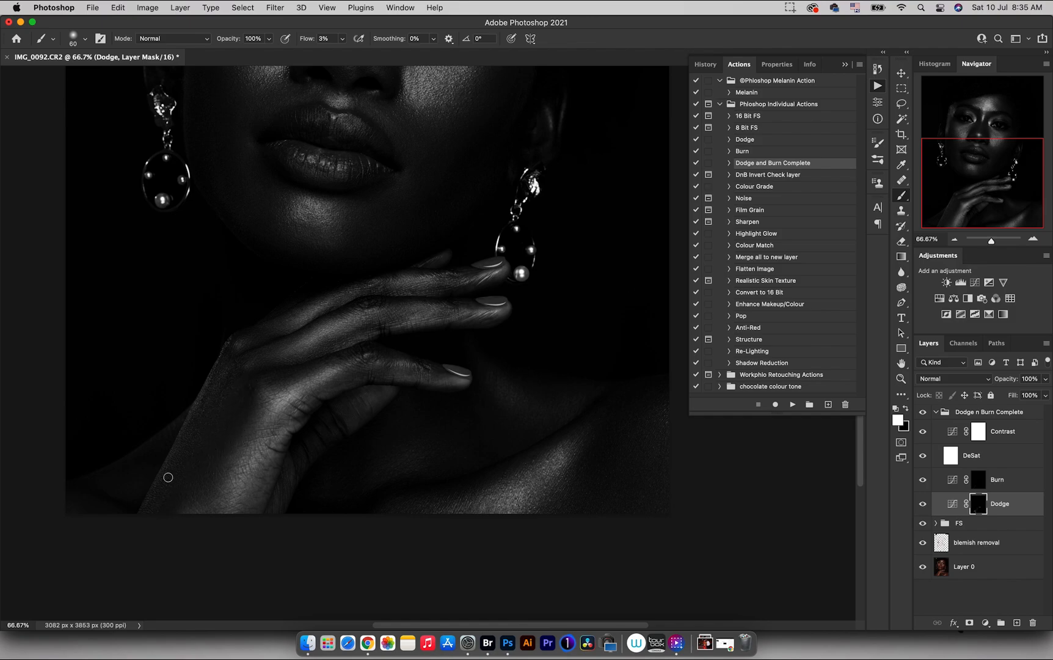
pyautogui.scroll(5, 304, 315)
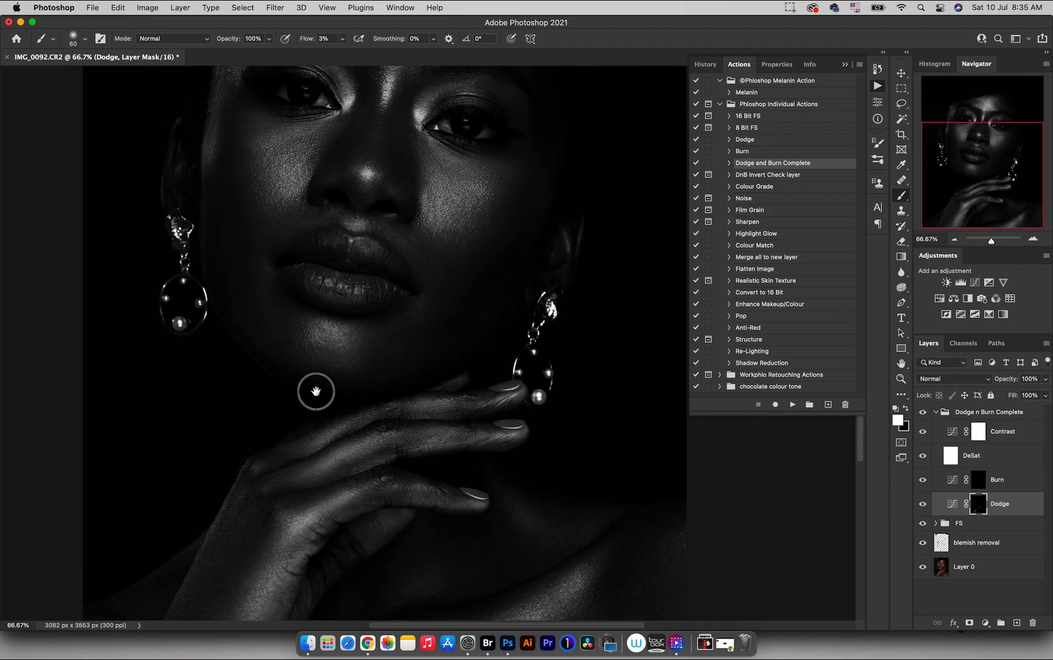
# - Touch up facial tones on the Burn mask, and dodge under the right-hand eye and across the cheeks with varying brush sizes
pyautogui.click(966, 482)
pyautogui.moveTo(334, 181); pyautogui.dragTo(348, 172)
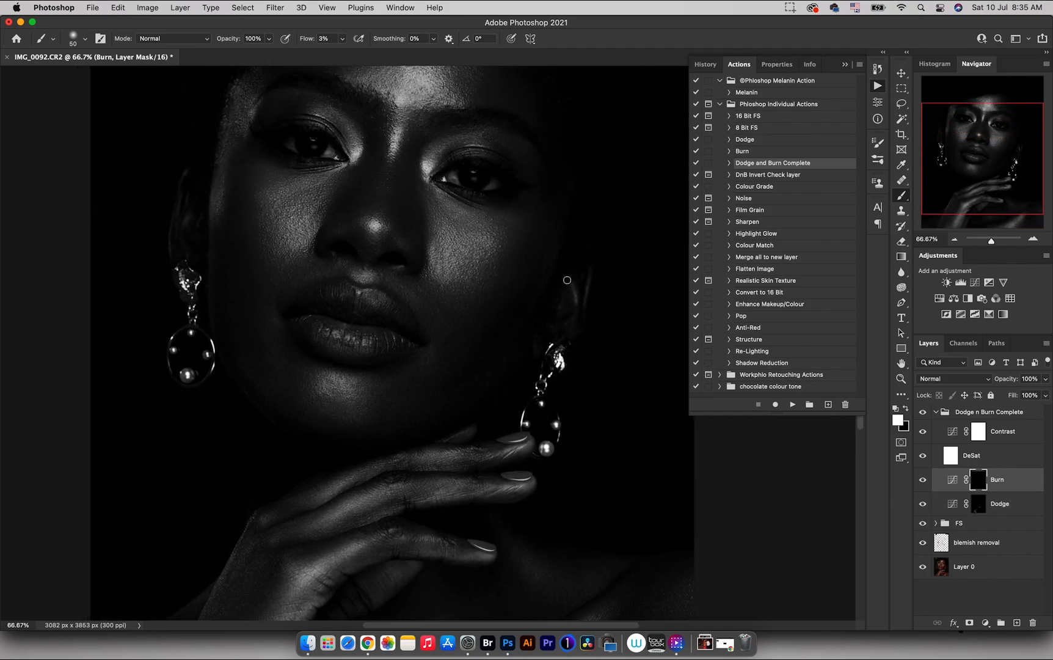
pyautogui.click(978, 504)
pyautogui.press('[')
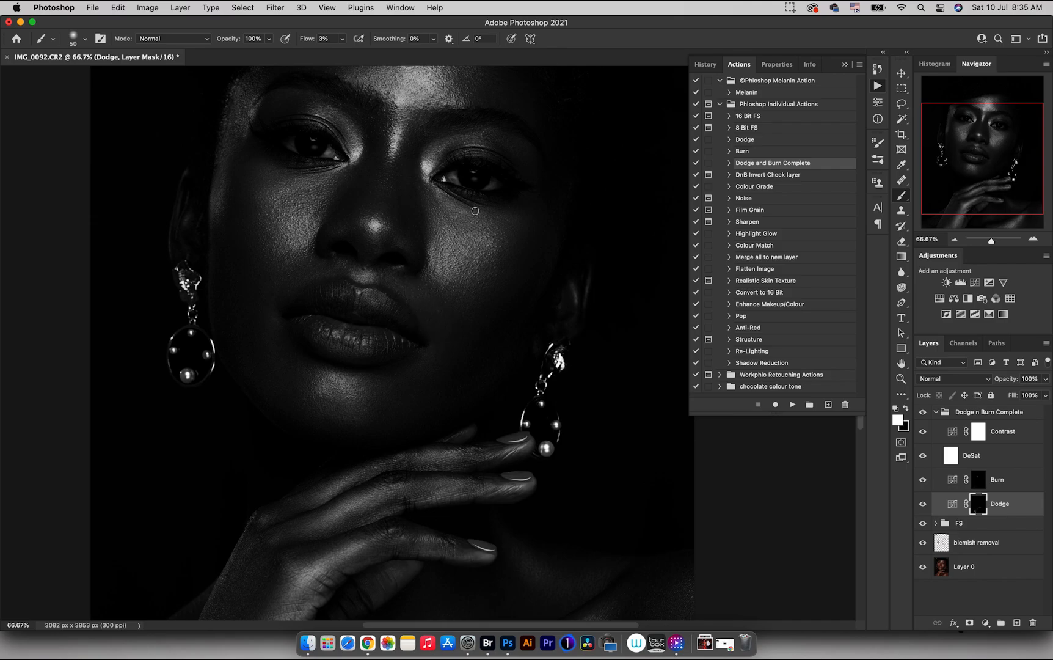
pyautogui.press(']')
pyautogui.press(']')
pyautogui.press(']')
pyautogui.press(']')
pyautogui.press(']')
pyautogui.press(']')
pyautogui.press(']')
pyautogui.press(']')
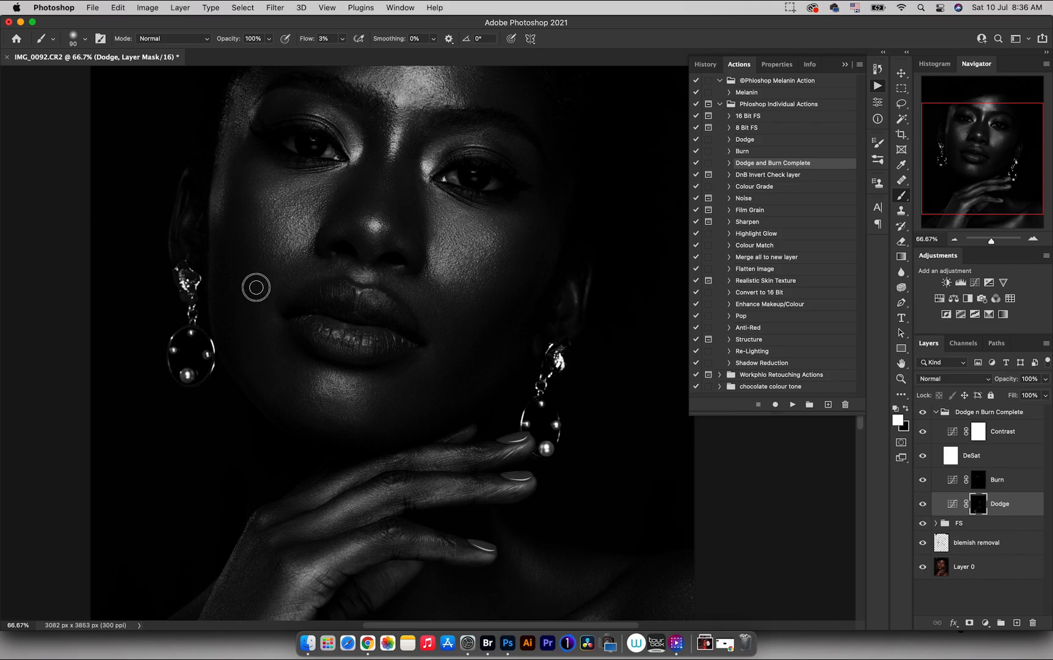
pyautogui.press('[')
pyautogui.press('[')
pyautogui.press('[')
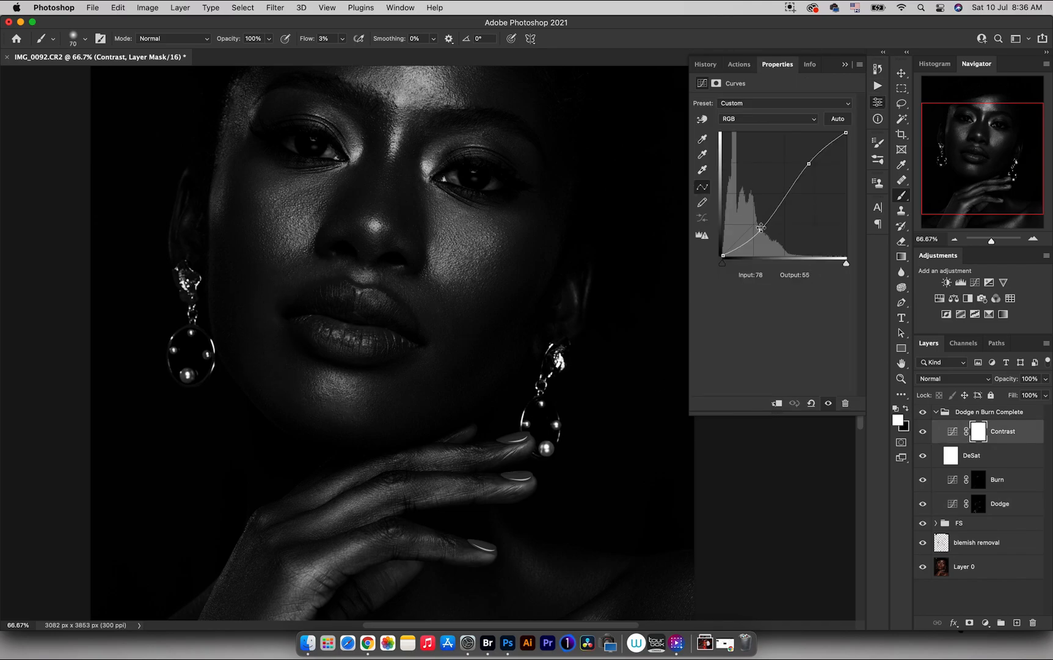
# - Brighten the Contrast layer's curve, and dodge and burn the chin and nose bridge with a progressively smaller brush
pyautogui.moveTo(797, 164); pyautogui.dragTo(806, 152)
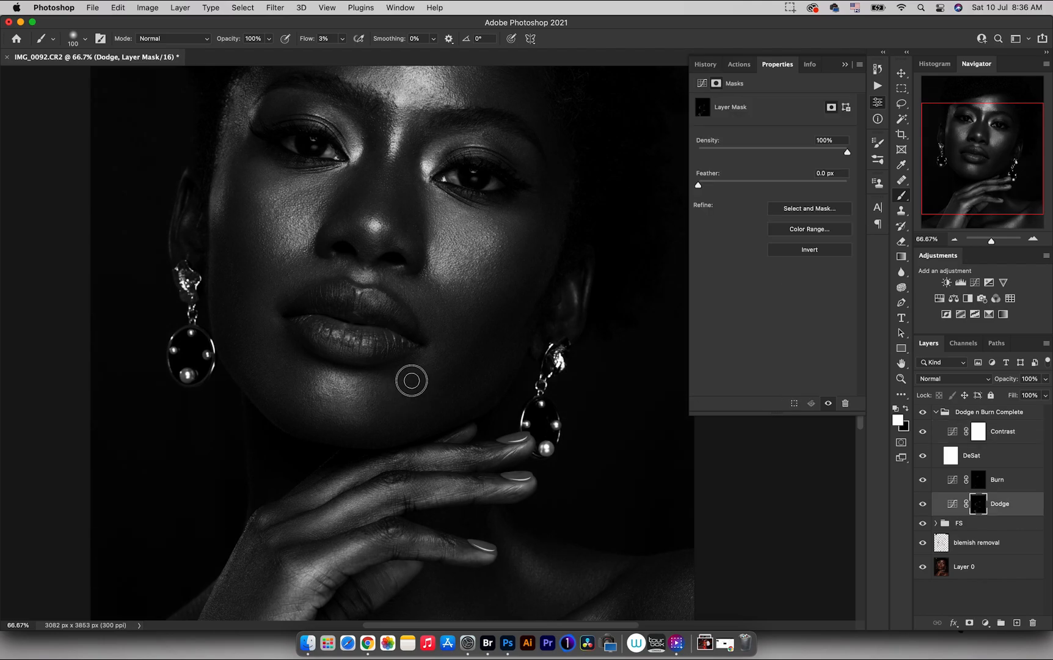
pyautogui.press('[')
pyautogui.press('[')
pyautogui.press('[')
pyautogui.press('[')
pyautogui.press('[')
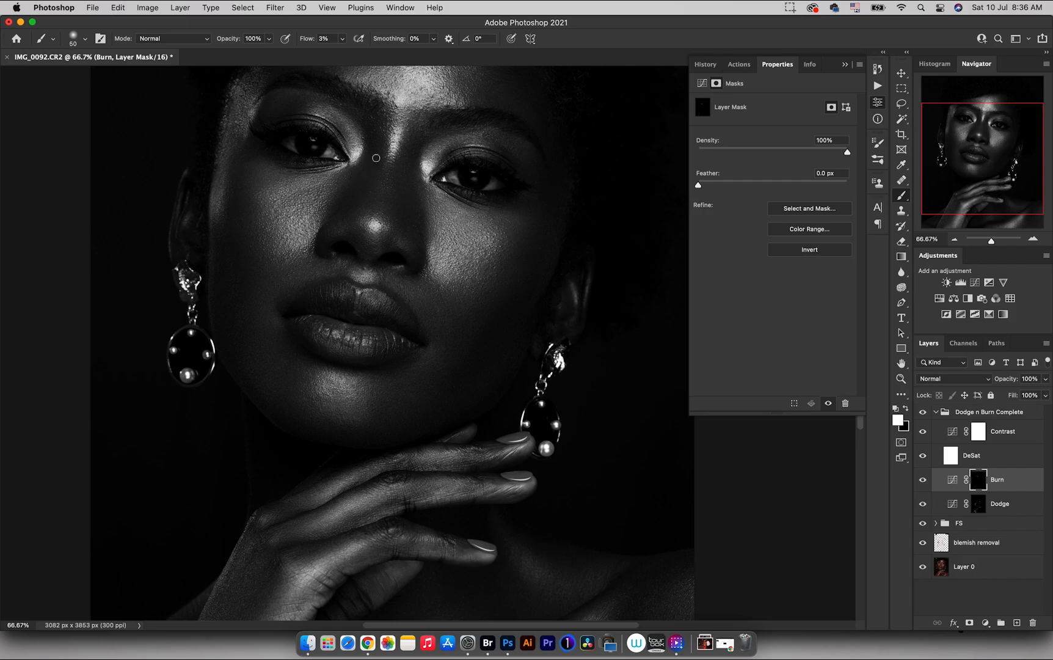
# - Dodge the skin around the mouth and right-hand cheek on the Dodge mask with varying brush sizes
pyautogui.click(978, 504)
pyautogui.press('[')
pyautogui.press('[')
pyautogui.press('[')
pyautogui.press('[')
pyautogui.scroll(3, 507, 130)
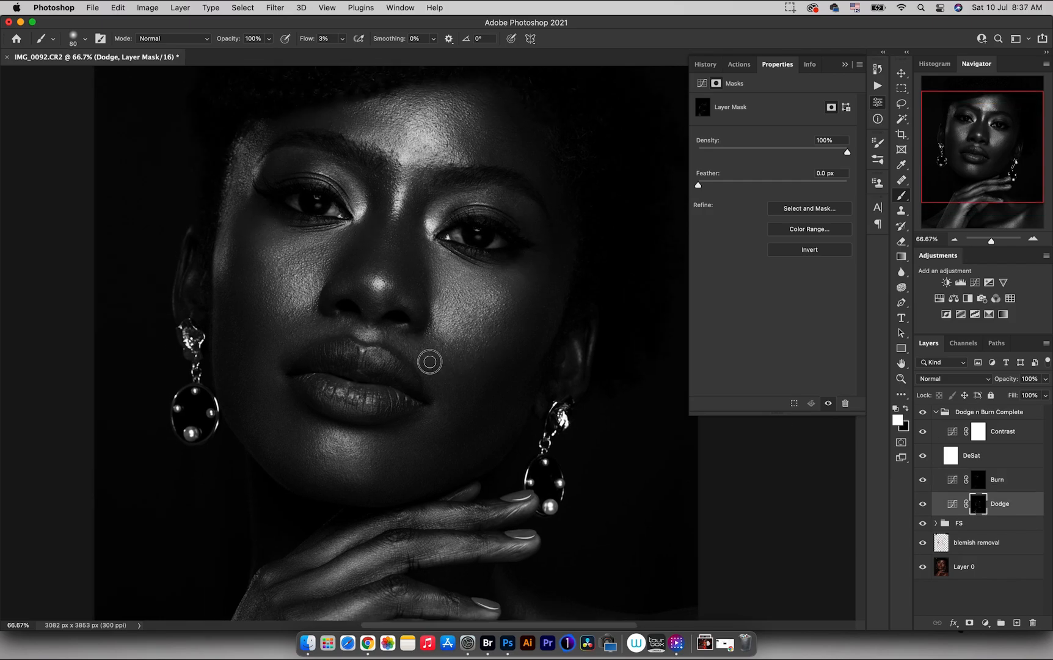
pyautogui.press(']')
pyautogui.press(']')
pyautogui.press(']')
pyautogui.press(']')
pyautogui.press(']')
pyautogui.press(']')
# - Burn the skin around both eyes on the Burn mask, from the right-hand eye's corners to the left-hand outer eyelid
pyautogui.click(979, 478)
pyautogui.press('[')
pyautogui.press('[')
pyautogui.press('[')
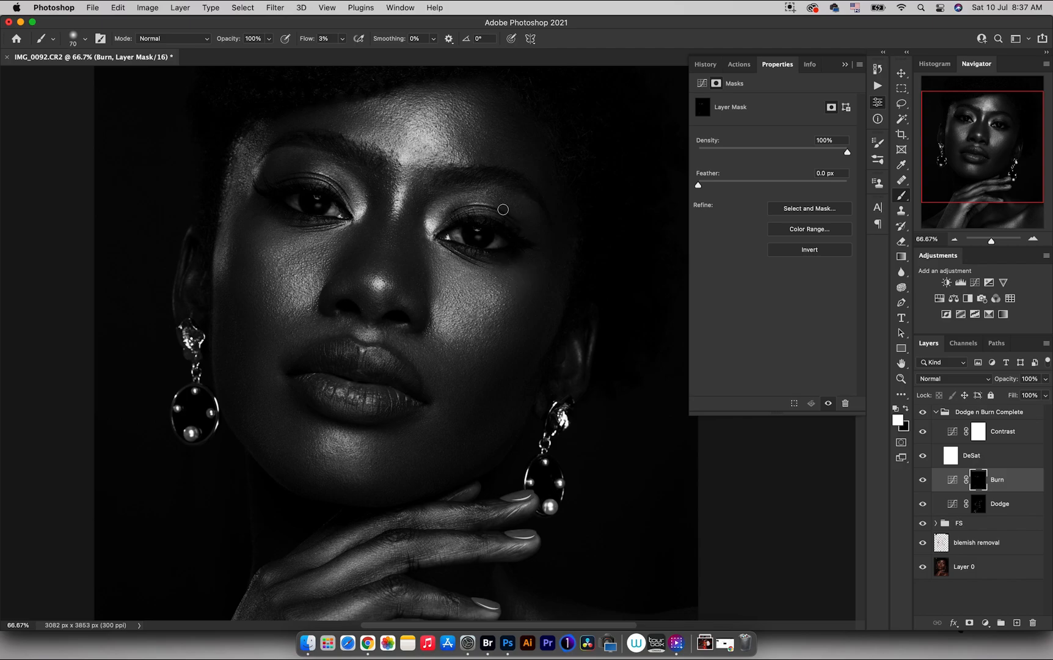
pyautogui.moveTo(441, 223); pyautogui.dragTo(454, 218)
pyautogui.moveTo(521, 234); pyautogui.dragTo(527, 239)
pyautogui.press(']')
pyautogui.moveTo(254, 200)
pyautogui.mouseDown()
pyautogui.moveTo(290, 177)
pyautogui.moveTo(283, 181)
pyautogui.mouseUp()
pyautogui.press(']')
# - Burn small areas beside the right-hand mouth corner and along the right-hand cheek edge with a smaller brush
pyautogui.press('[')
pyautogui.press('[')
pyautogui.press('[')
pyautogui.press('[')
pyautogui.press('[')
pyautogui.press('[')
pyautogui.press('[')
pyautogui.moveTo(428, 413)
pyautogui.mouseDown()
pyautogui.moveTo(439, 407)
pyautogui.moveTo(431, 400)
pyautogui.mouseUp()
pyautogui.moveTo(543, 337); pyautogui.dragTo(545, 340)
pyautogui.press(']')
# - Dodge darker transitions on the lower face and hand using a large brush followed by a 45 px brush
pyautogui.hotkey('alt', '[')
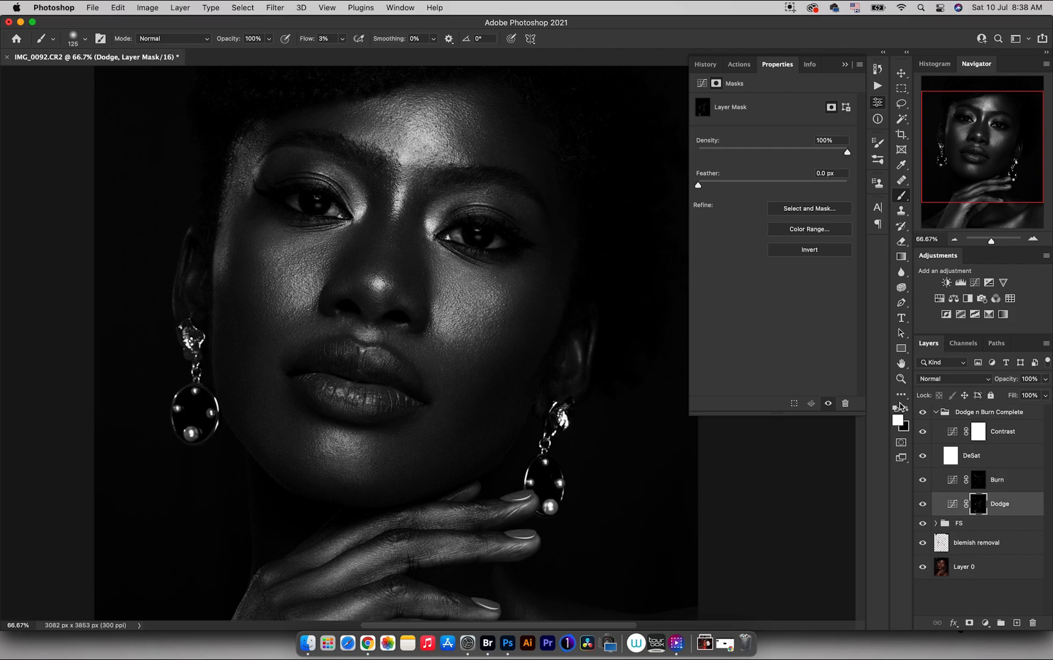
pyautogui.press(']')
pyautogui.press(']')
pyautogui.press(']')
pyautogui.press(']')
pyautogui.press(']')
pyautogui.press('space')
pyautogui.moveTo(367, 378); pyautogui.dragTo(377, 263)
pyautogui.press('[')
pyautogui.press('[')
pyautogui.press('[')
pyautogui.press('[')
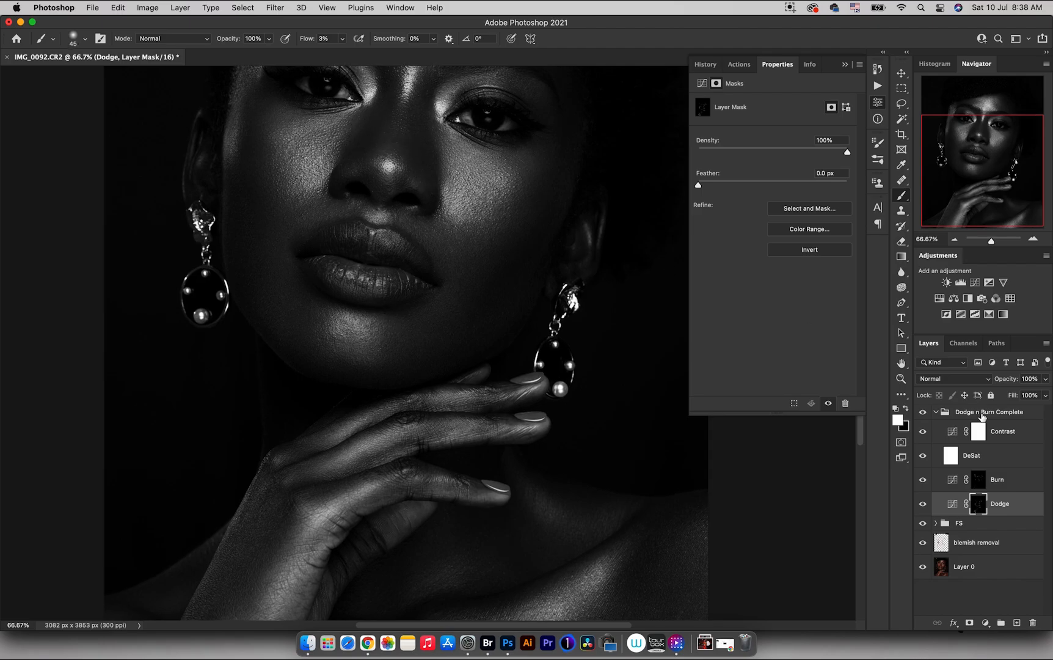
# - Refine small tonal transitions by alternating between the Burn and Dodge masks with a reduced brush
pyautogui.hotkey('alt', ']')
pyautogui.press('[')
pyautogui.press('[')
pyautogui.hotkey('alt', '[')
pyautogui.press('[')
pyautogui.press('[')
pyautogui.press('[')
# - Dodge the chin and lower jaw broadly with a soft brush of about 250 px, adjusting its size as needed
pyautogui.press(']')
pyautogui.press(']')
pyautogui.press(']')
pyautogui.press(']')
pyautogui.press(']')
pyautogui.press(']')
pyautogui.press(']')
pyautogui.press(']')
pyautogui.press(']')
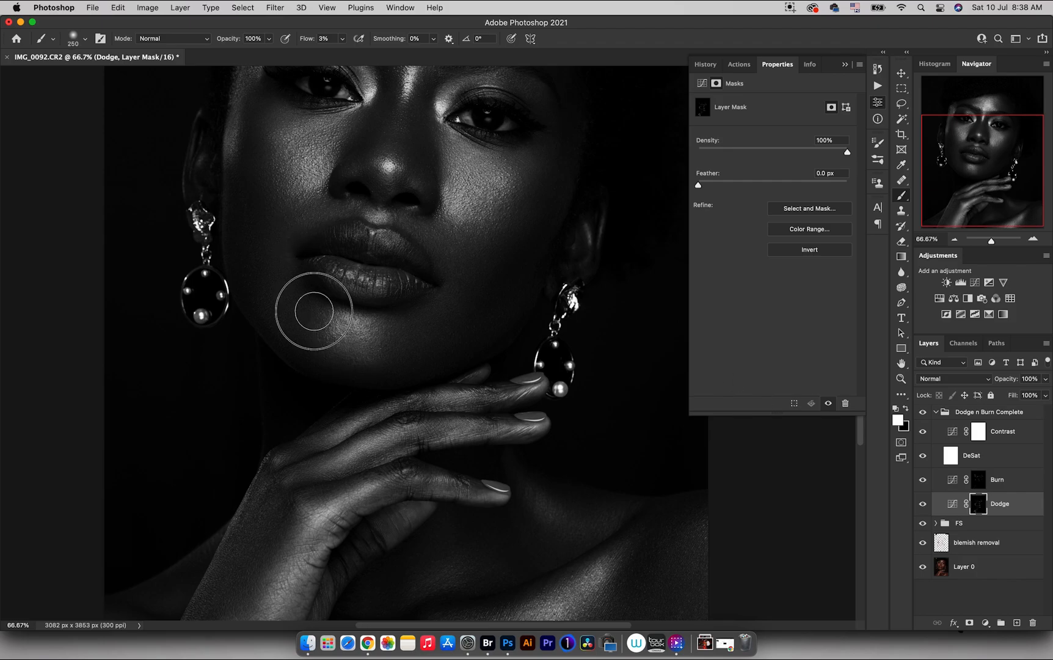
pyautogui.press('[')
pyautogui.press('[')
pyautogui.press('[')
pyautogui.press('[')
pyautogui.press('[')
pyautogui.press('[')
pyautogui.press('[')
pyautogui.press('[')
pyautogui.press('[')
pyautogui.press('[')
pyautogui.press('[')
pyautogui.press('[')
pyautogui.press('[')
pyautogui.press('[')
pyautogui.press('[')
pyautogui.press('[')
pyautogui.press('[')
# - Dodge the knuckles and outer edge of the hand with a fine brush of about 35 px, and target the Burn mask
pyautogui.scroll(-5, 400, 333)
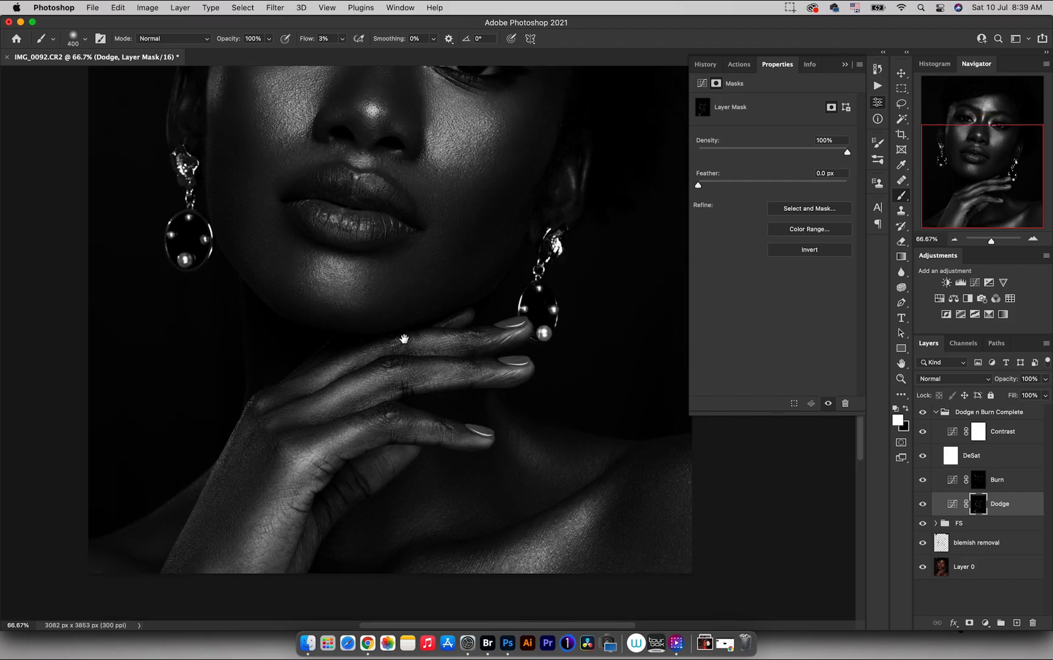
pyautogui.press(']')
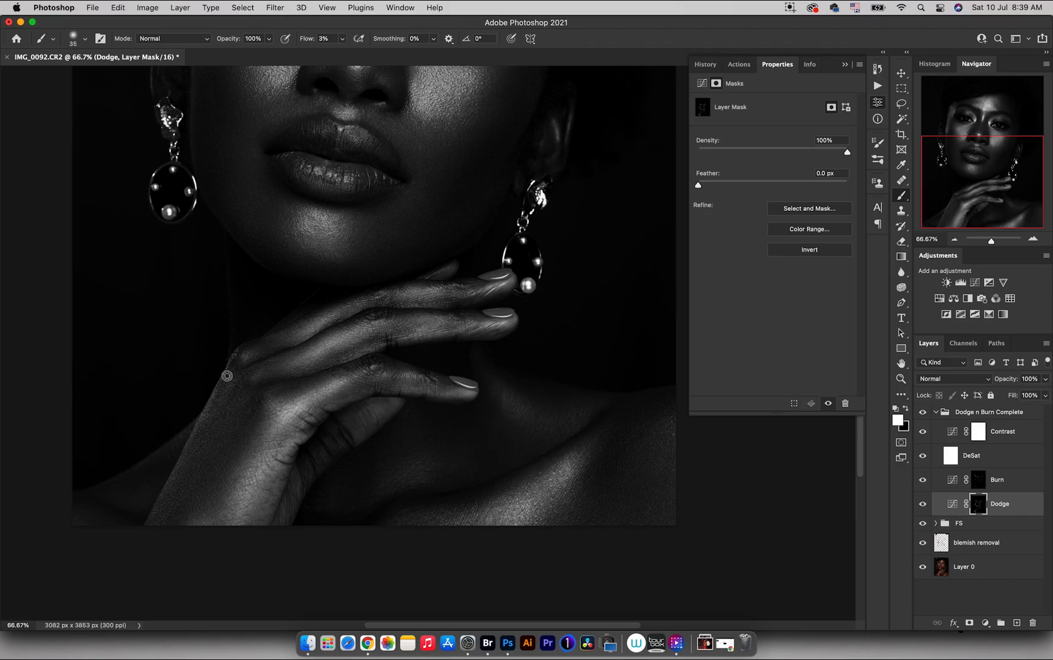
pyautogui.press('[')
pyautogui.press('[')
pyautogui.press('[')
pyautogui.press('[')
pyautogui.press('[')
pyautogui.press(']')
pyautogui.press(']')
pyautogui.press(']')
pyautogui.press(']')
pyautogui.press(']')
pyautogui.hotkey('alt', ']')
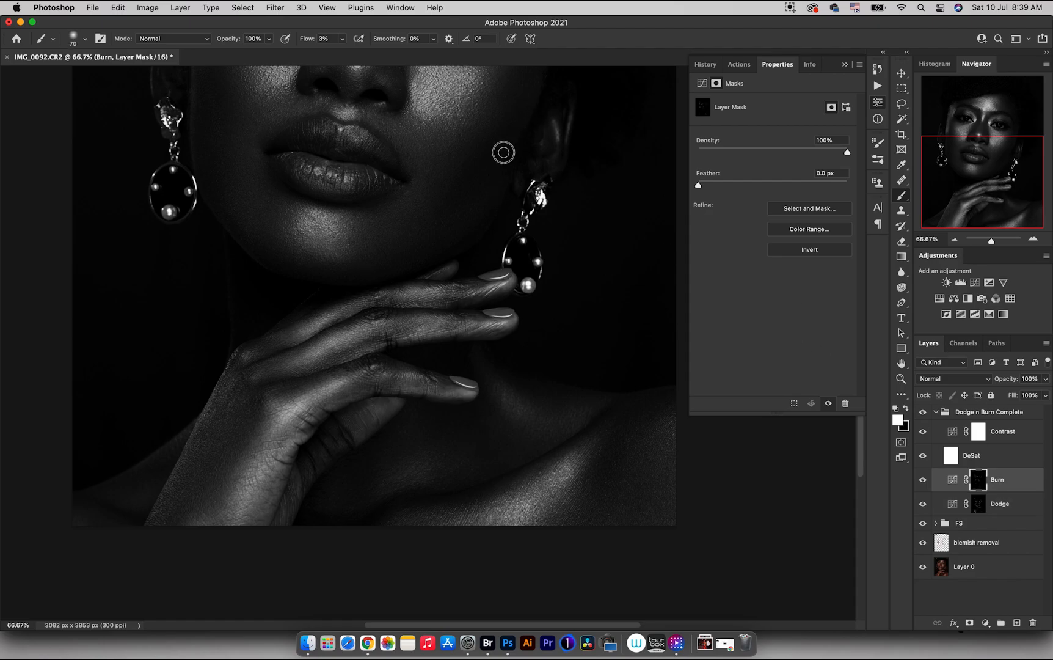
# - Return to the Dodge mask and lighten the forehead edge near the hairline with a 50 px brush
pyautogui.press(']')
pyautogui.hotkey('alt', '[')
pyautogui.moveTo(330, 220); pyautogui.dragTo(389, 450)
pyautogui.press('[')
pyautogui.press('[')
pyautogui.press('[')
pyautogui.moveTo(529, 165)
pyautogui.mouseDown()
pyautogui.moveTo(537, 171)
pyautogui.moveTo(522, 169)
pyautogui.mouseUp()
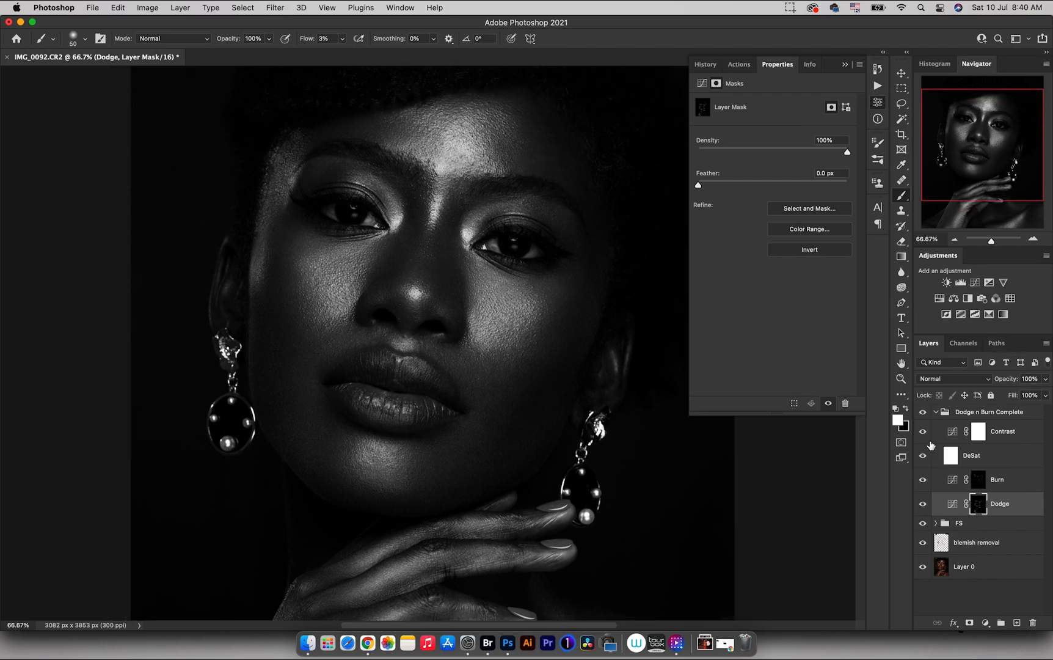
# - Hide the DeSat and Contrast check layers and compare the portrait with and without the Dodge n Burn Complete group
pyautogui.moveTo(923, 455); pyautogui.dragTo(922, 432)
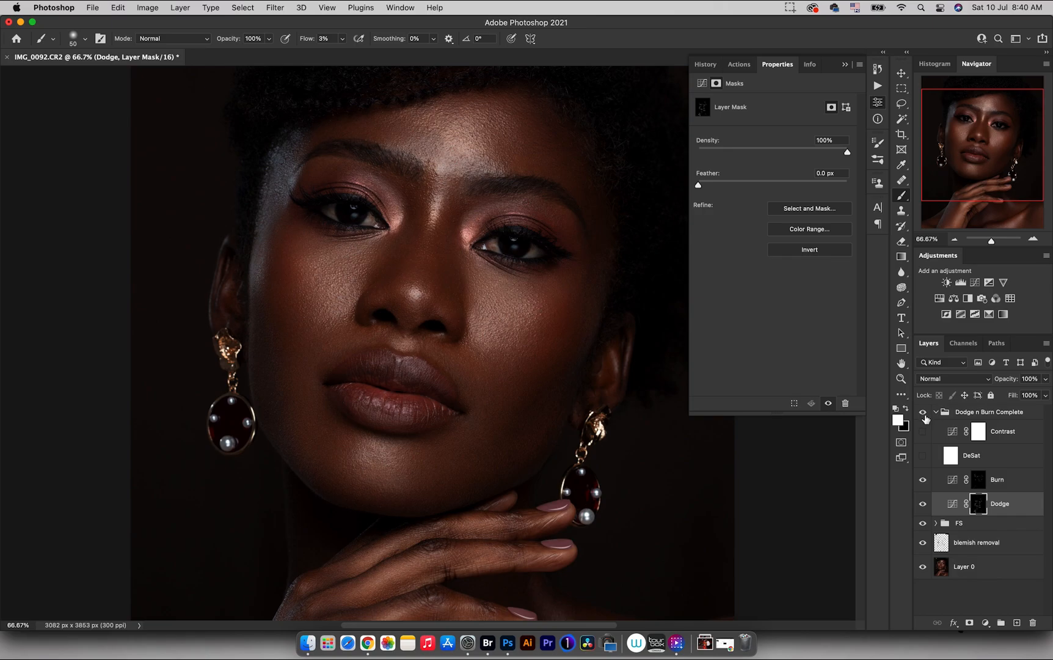
pyautogui.click(923, 413)
pyautogui.click(923, 413)
pyautogui.press('z')
pyautogui.moveTo(463, 355); pyautogui.dragTo(441, 368)
pyautogui.click(923, 413)
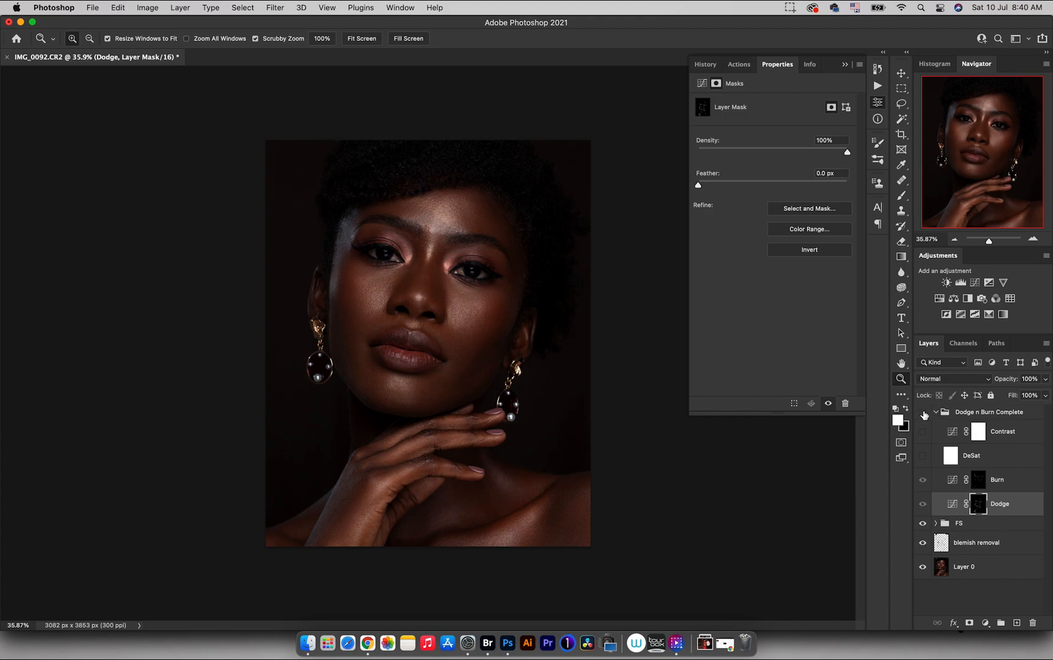
pyautogui.click(923, 413)
pyautogui.click(923, 414)
pyautogui.click(924, 414)
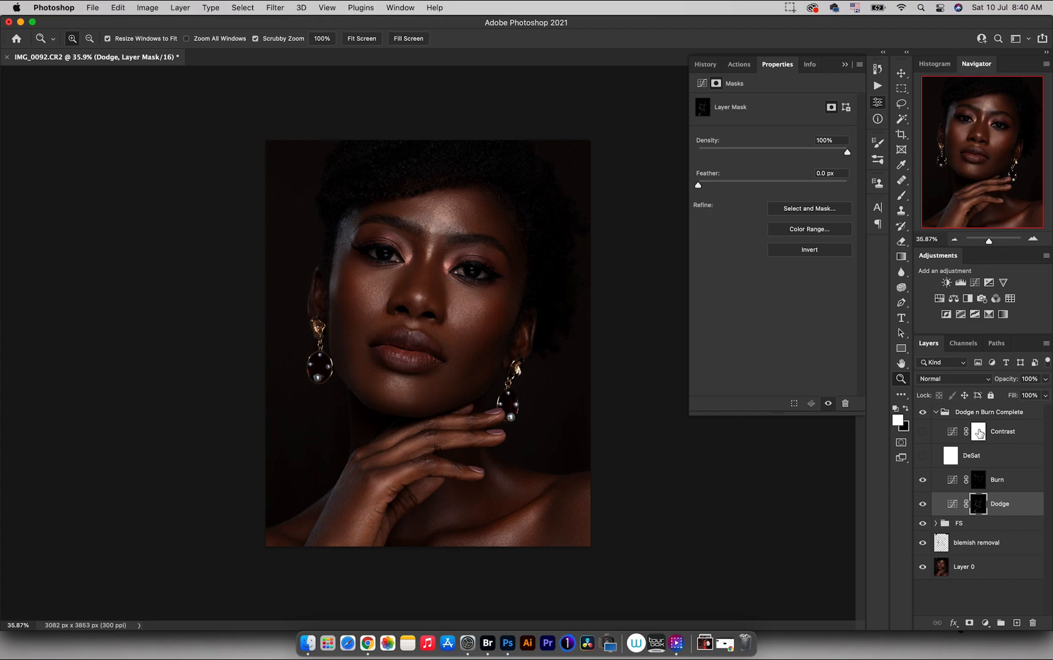
# - Burn the outer contours of the face on the Burn mask with a soft brush of about 150 px, adjusting its size as needed
pyautogui.press('b')
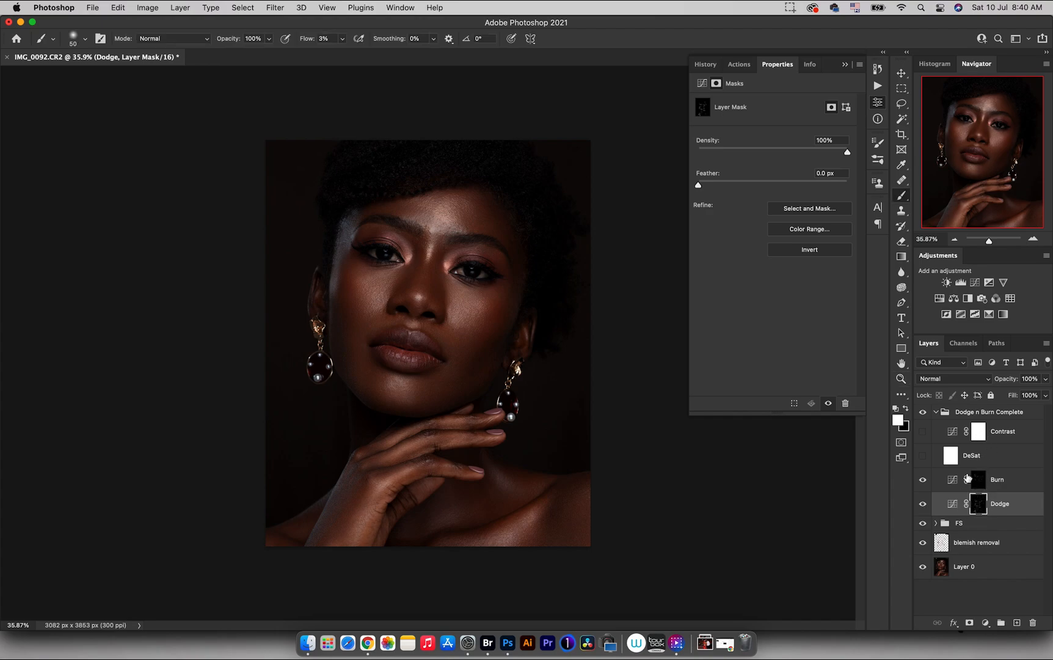
pyautogui.press(']')
pyautogui.click(982, 477)
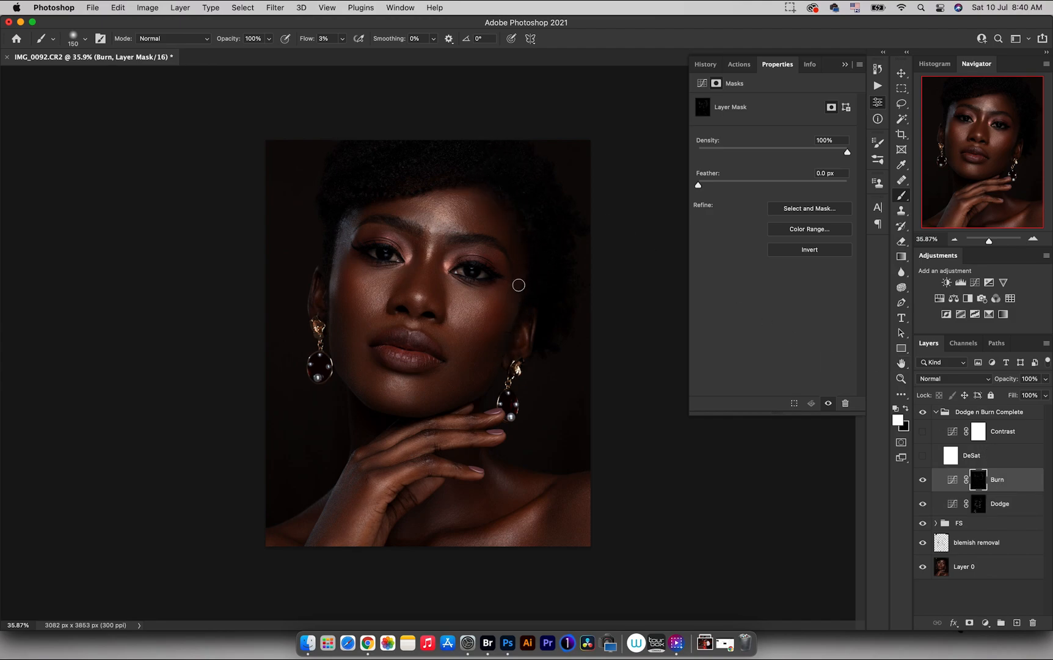
pyautogui.press(']')
pyautogui.press(']')
pyautogui.press(']')
pyautogui.press(']')
pyautogui.press(']')
pyautogui.press('[')
pyautogui.press('[')
pyautogui.press('[')
# - Paint black on the Dodge mask over the wrist with a 172 px brush to reduce the dodging there
pyautogui.click(978, 503)
pyautogui.press('x')
pyautogui.moveTo(361, 537); pyautogui.dragTo(375, 518)
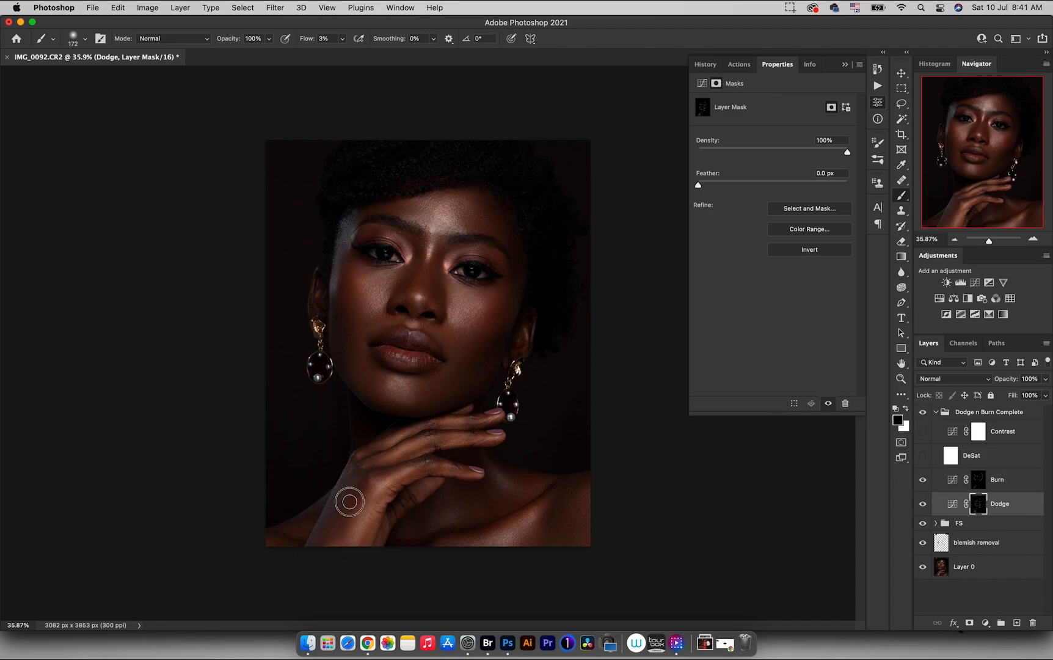
# - Collapse the Dodge n Burn Complete group and run the Dodge and Burn actions to add both curves layers above it
pyautogui.hotkey('alt', ']')
pyautogui.press('z')
pyautogui.moveTo(427, 234)
pyautogui.mouseDown()
pyautogui.moveTo(483, 234)
pyautogui.moveTo(443, 244)
pyautogui.mouseUp()
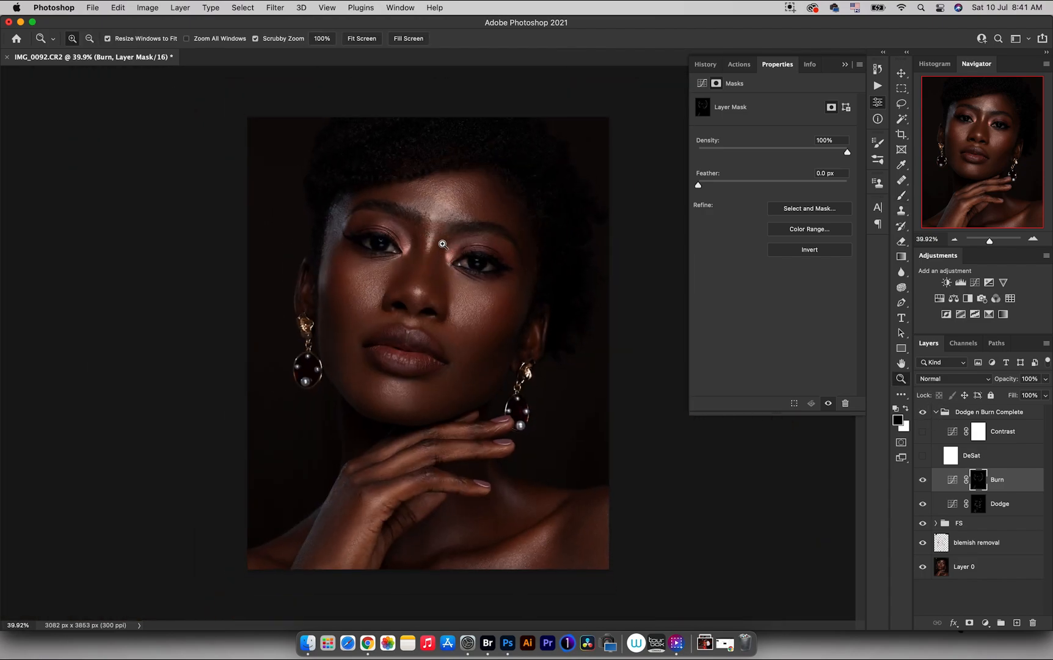
pyautogui.click(846, 65)
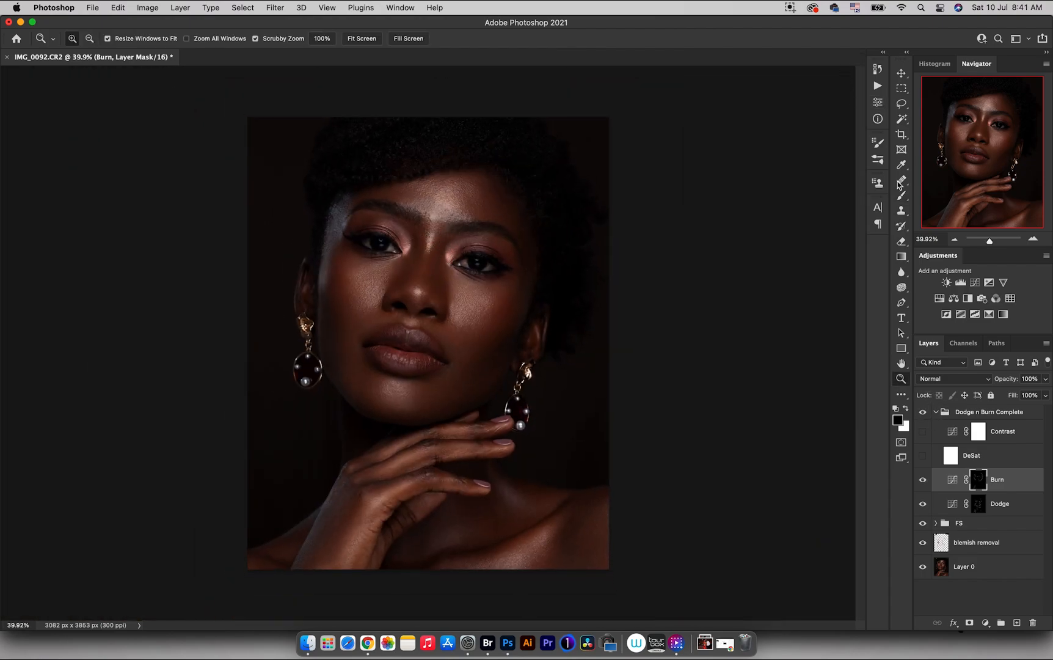
pyautogui.click(936, 413)
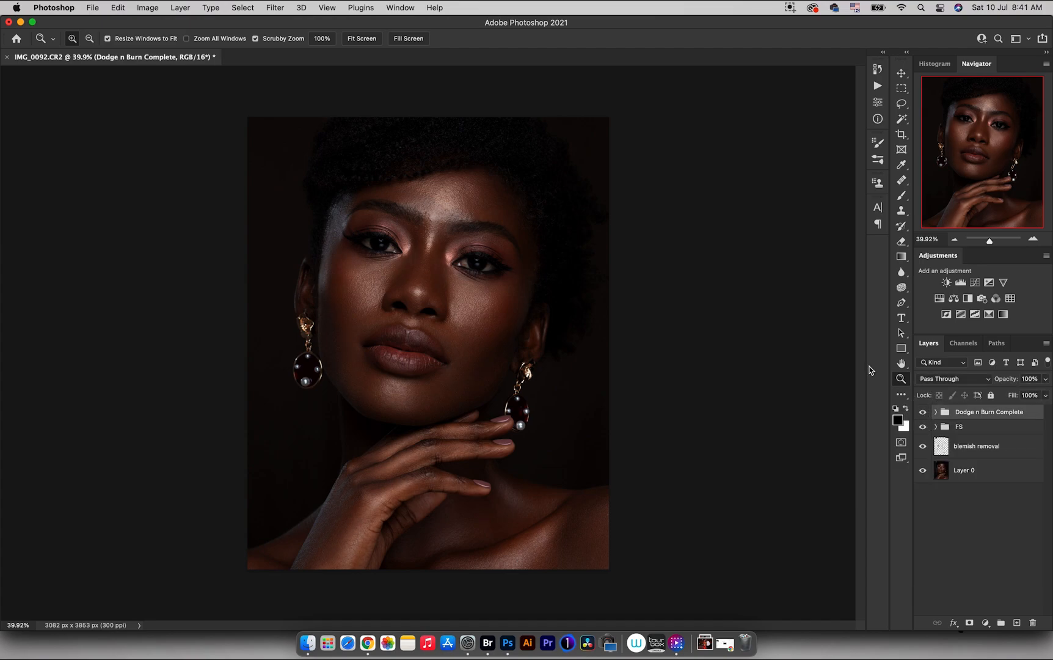
pyautogui.click(879, 86)
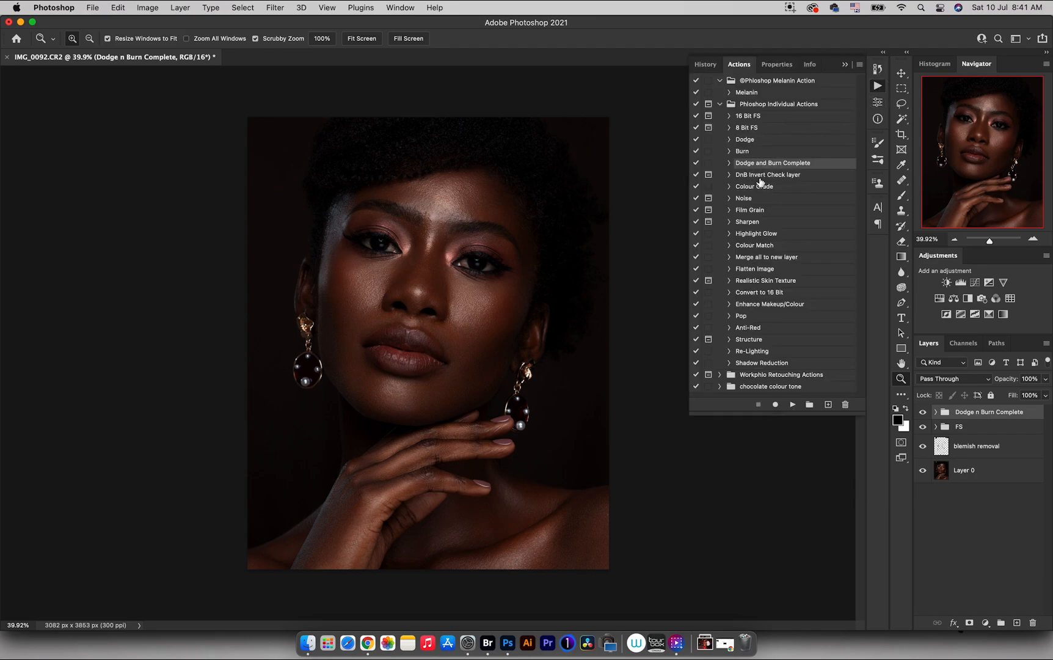
pyautogui.click(746, 153)
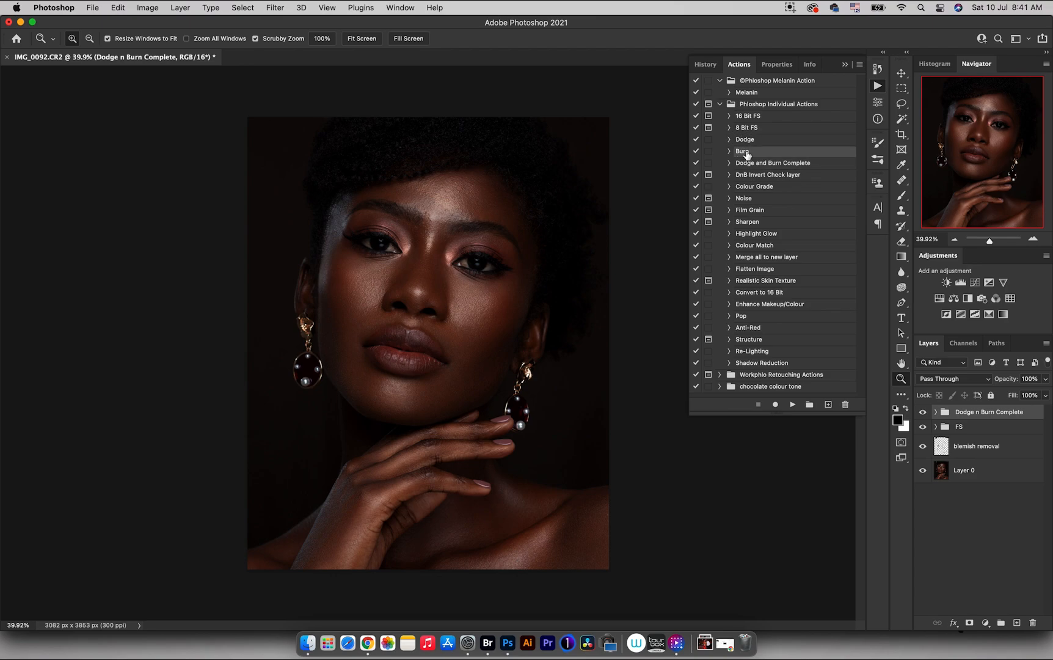
pyautogui.keyDown('shift'); pyautogui.click(749, 141); pyautogui.keyUp('shift')
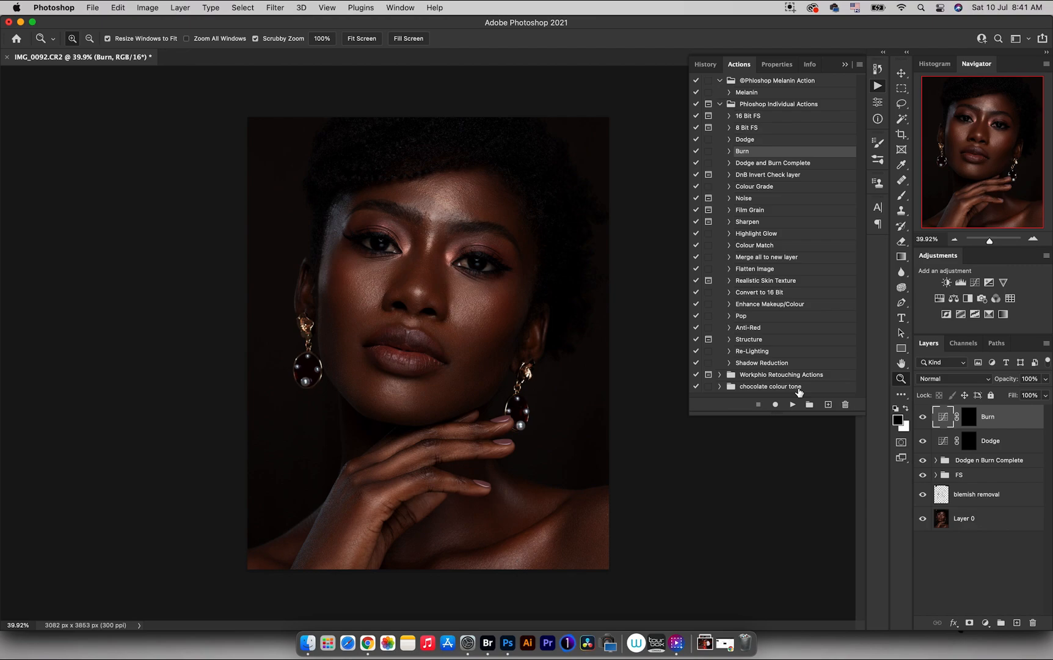
# - Paint white on the new Dodge mask at 3% flow to lift highlights on the forehead, cheeks, lips and chin
pyautogui.click(968, 443)
pyautogui.press('b')
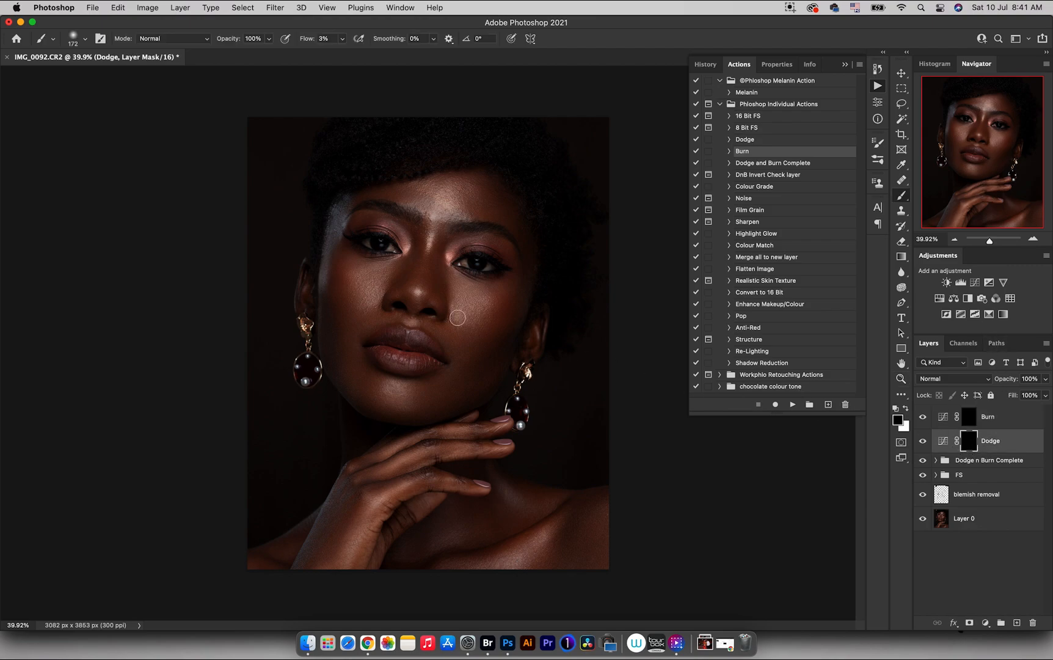
pyautogui.moveTo(412, 220); pyautogui.dragTo(445, 184)
pyautogui.press('x')
pyautogui.moveTo(427, 192); pyautogui.dragTo(454, 186)
pyautogui.moveTo(367, 295)
pyautogui.mouseDown()
pyautogui.moveTo(358, 281)
pyautogui.moveTo(383, 286)
pyautogui.mouseUp()
pyautogui.moveTo(472, 304); pyautogui.dragTo(479, 308)
pyautogui.moveTo(396, 398)
pyautogui.mouseDown()
pyautogui.moveTo(377, 361)
pyautogui.moveTo(419, 365)
pyautogui.mouseUp()
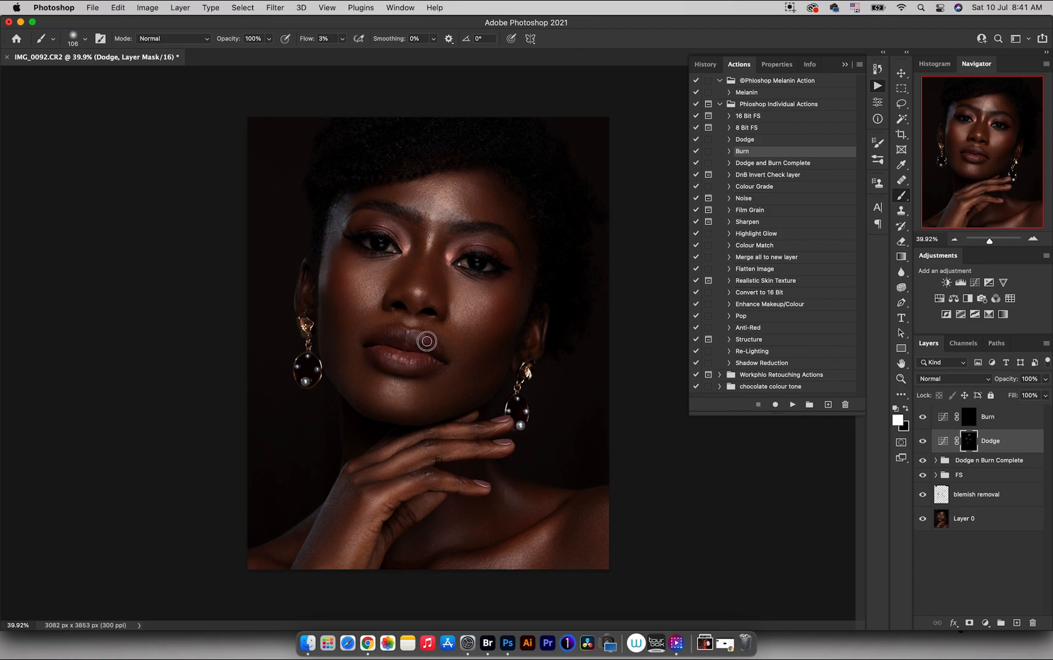
# - Dodge the highlights on the wrist, hand, fingers, chest and shoulders, and compare the Dodge layer off and on
pyautogui.moveTo(349, 522)
pyautogui.mouseDown()
pyautogui.moveTo(362, 520)
pyautogui.moveTo(359, 541)
pyautogui.moveTo(362, 531)
pyautogui.mouseUp()
pyautogui.moveTo(378, 502)
pyautogui.mouseDown()
pyautogui.moveTo(369, 507)
pyautogui.moveTo(403, 487)
pyautogui.moveTo(394, 486)
pyautogui.mouseUp()
pyautogui.moveTo(430, 435); pyautogui.dragTo(416, 432)
pyautogui.moveTo(510, 552)
pyautogui.mouseDown()
pyautogui.moveTo(538, 549)
pyautogui.moveTo(511, 553)
pyautogui.mouseUp()
pyautogui.moveTo(524, 503); pyautogui.dragTo(493, 473)
pyautogui.moveTo(448, 522)
pyautogui.mouseDown()
pyautogui.moveTo(455, 505)
pyautogui.moveTo(463, 530)
pyautogui.mouseUp()
pyautogui.moveTo(292, 540)
pyautogui.mouseDown()
pyautogui.moveTo(269, 566)
pyautogui.moveTo(276, 557)
pyautogui.mouseUp()
pyautogui.moveTo(339, 504); pyautogui.dragTo(331, 517)
pyautogui.click(922, 441)
pyautogui.click(922, 441)
# - Paint white on the new Burn mask to deepen the forehead edges, sides of the face, cheek contours and brow area
pyautogui.click(968, 416)
pyautogui.moveTo(351, 199)
pyautogui.mouseDown()
pyautogui.moveTo(474, 146)
pyautogui.moveTo(509, 179)
pyautogui.moveTo(477, 171)
pyautogui.moveTo(541, 216)
pyautogui.moveTo(500, 183)
pyautogui.moveTo(537, 224)
pyautogui.moveTo(543, 266)
pyautogui.mouseUp()
pyautogui.press(']')
pyautogui.press(']')
pyautogui.press(']')
pyautogui.press(']')
pyautogui.moveTo(495, 339); pyautogui.dragTo(478, 361)
pyautogui.moveTo(329, 256); pyautogui.dragTo(344, 362)
pyautogui.moveTo(350, 318)
pyautogui.mouseDown()
pyautogui.moveTo(446, 422)
pyautogui.moveTo(514, 363)
pyautogui.mouseUp()
pyautogui.moveTo(479, 276)
pyautogui.mouseDown()
pyautogui.moveTo(467, 255)
pyautogui.moveTo(449, 256)
pyautogui.mouseUp()
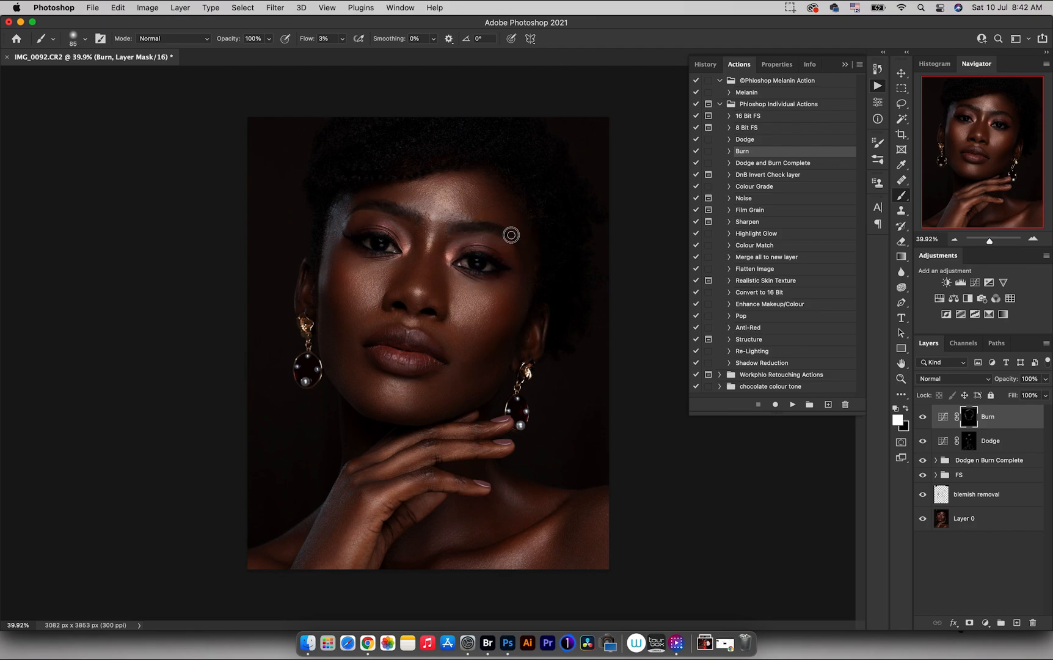
pyautogui.moveTo(412, 226); pyautogui.dragTo(437, 228)
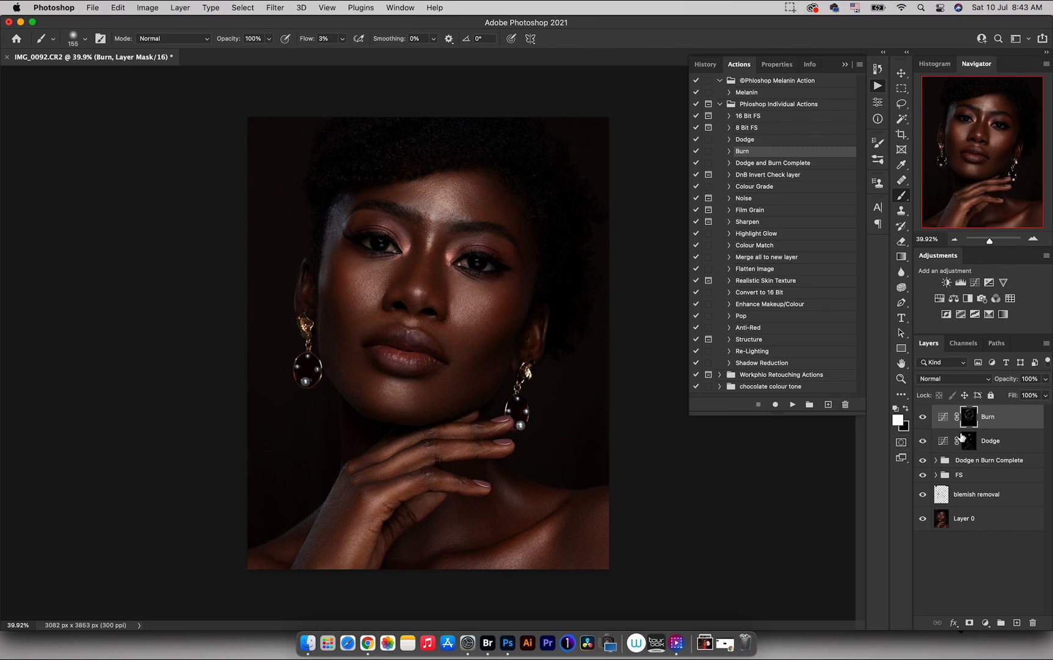
# - Group the new Dodge and Burn layers, lower the group's opacity and compare the image with the group off and on
pyautogui.keyDown('shift'); pyautogui.click(1015, 443); pyautogui.keyUp('shift')
pyautogui.press('super+g')
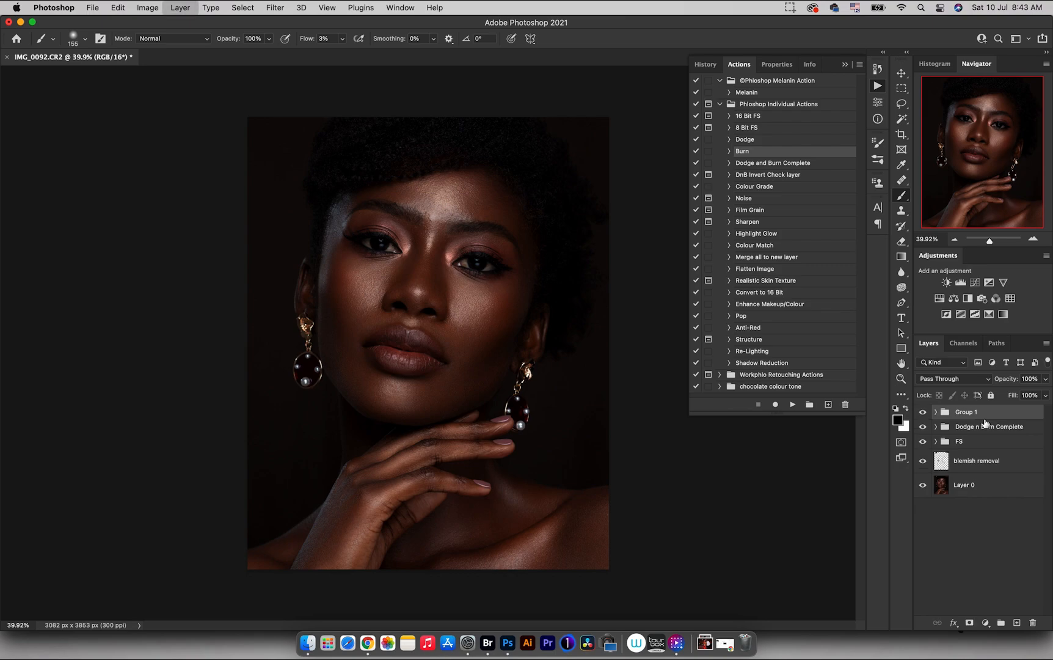
pyautogui.click(923, 413)
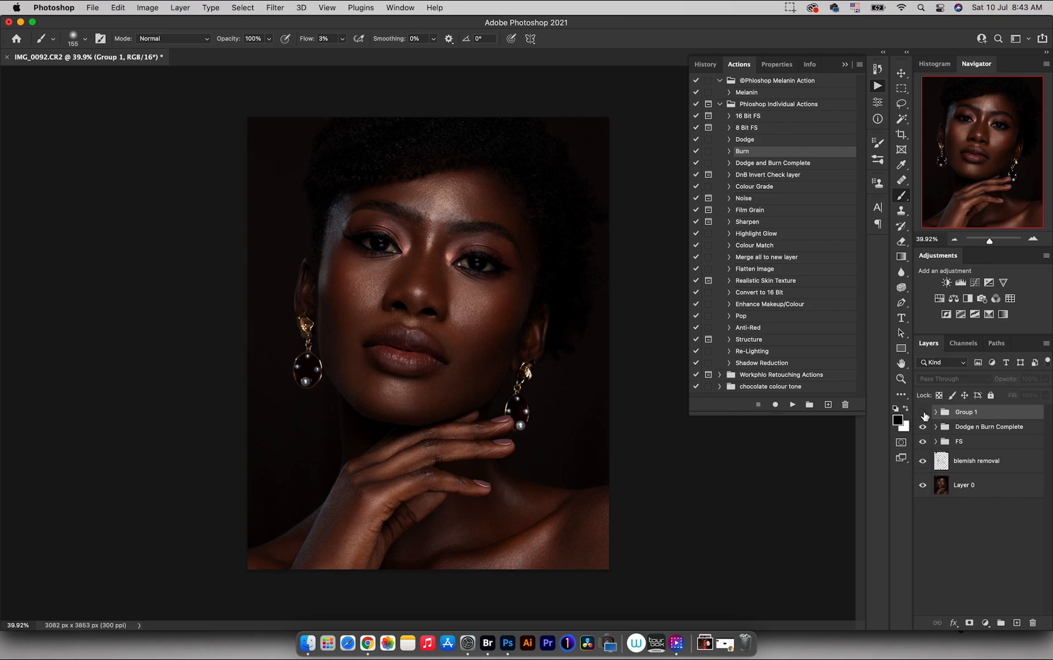
pyautogui.click(923, 413)
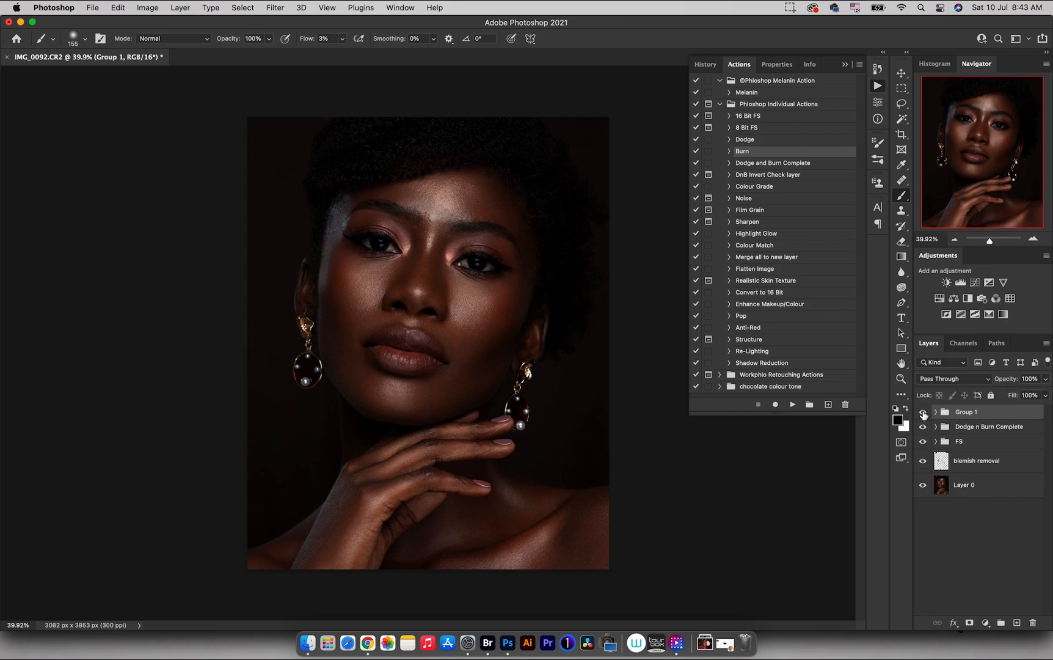
pyautogui.moveTo(998, 383); pyautogui.dragTo(976, 391)
pyautogui.click(922, 413)
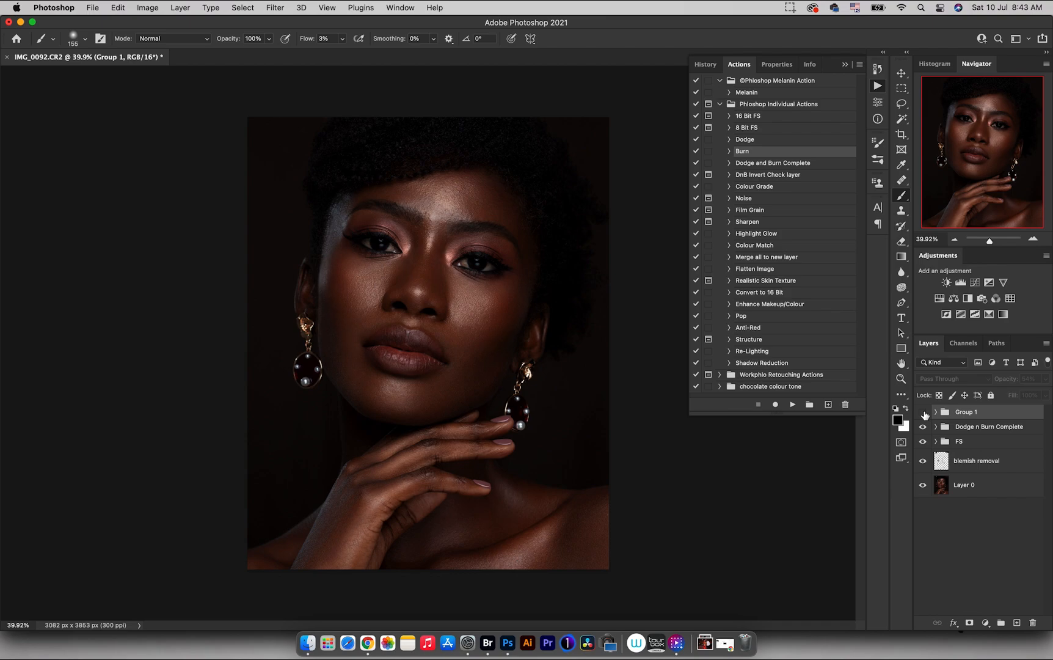
pyautogui.click(923, 413)
pyautogui.click(935, 413)
pyautogui.click(936, 412)
# - Run the Burn action to add another Burn layer and darken the sides of the face and jawline on its mask
pyautogui.click(792, 404)
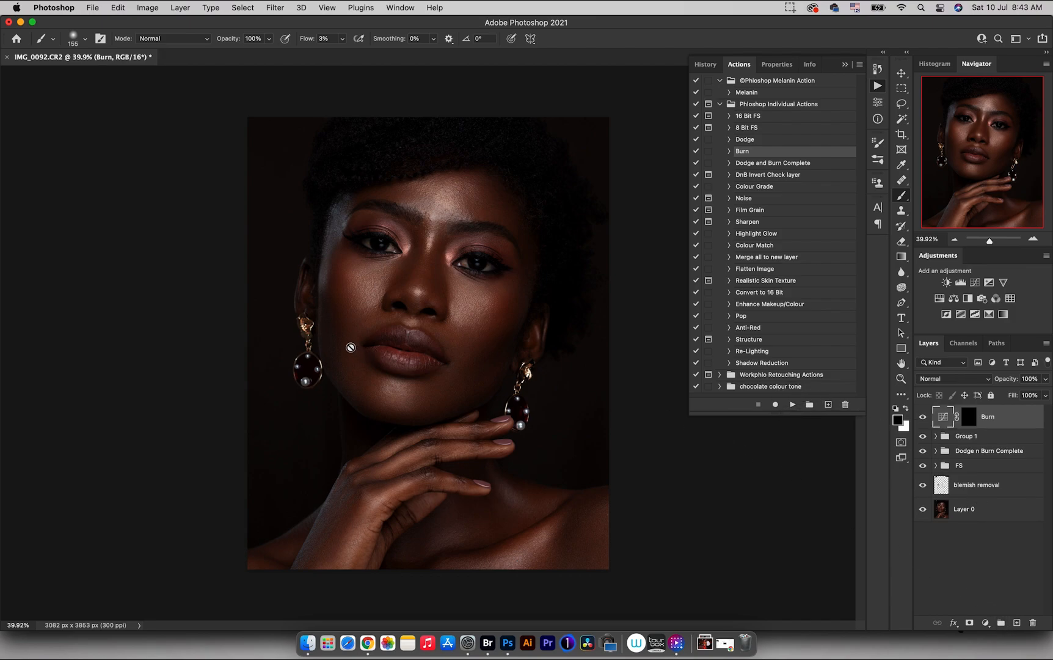
pyautogui.click(970, 418)
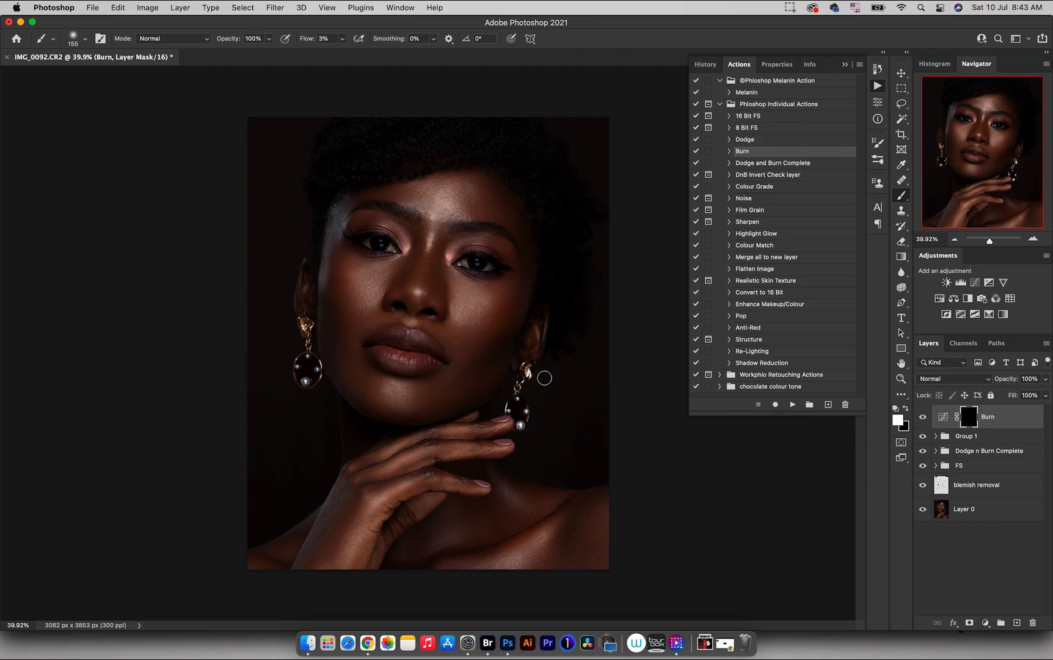
pyautogui.moveTo(379, 330)
pyautogui.keyDown('ctrl'); pyautogui.keyDown('alt'); pyautogui.mouseDown()
pyautogui.moveTo(391, 332)
pyautogui.moveTo(350, 352)
pyautogui.moveTo(352, 319)
pyautogui.mouseUp(); pyautogui.keyUp('alt'); pyautogui.keyUp('ctrl')
pyautogui.moveTo(333, 283); pyautogui.dragTo(336, 323)
pyautogui.moveTo(508, 307)
pyautogui.mouseDown()
pyautogui.moveTo(430, 404)
pyautogui.moveTo(440, 404)
pyautogui.mouseUp()
# - Burn the shoulder and wrist on the top Burn mask with a 188 px brush
pyautogui.press('z')
pyautogui.press('b')
pyautogui.moveTo(510, 493)
pyautogui.mouseDown()
pyautogui.moveTo(436, 513)
pyautogui.moveTo(493, 475)
pyautogui.moveTo(546, 470)
pyautogui.mouseUp()
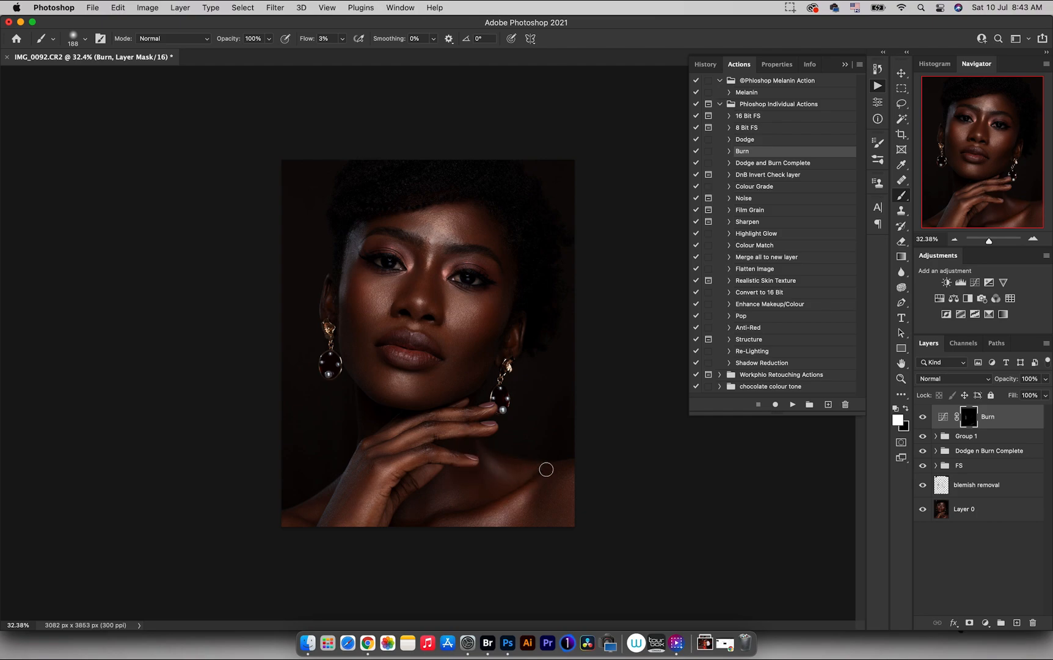
pyautogui.moveTo(387, 490)
pyautogui.mouseDown()
pyautogui.moveTo(381, 515)
pyautogui.moveTo(414, 473)
pyautogui.moveTo(284, 517)
pyautogui.moveTo(320, 526)
pyautogui.moveTo(299, 515)
pyautogui.moveTo(321, 512)
pyautogui.mouseUp()
# - Compare the top Burn layer off and on, and set its opacity to 82%
pyautogui.click(923, 418)
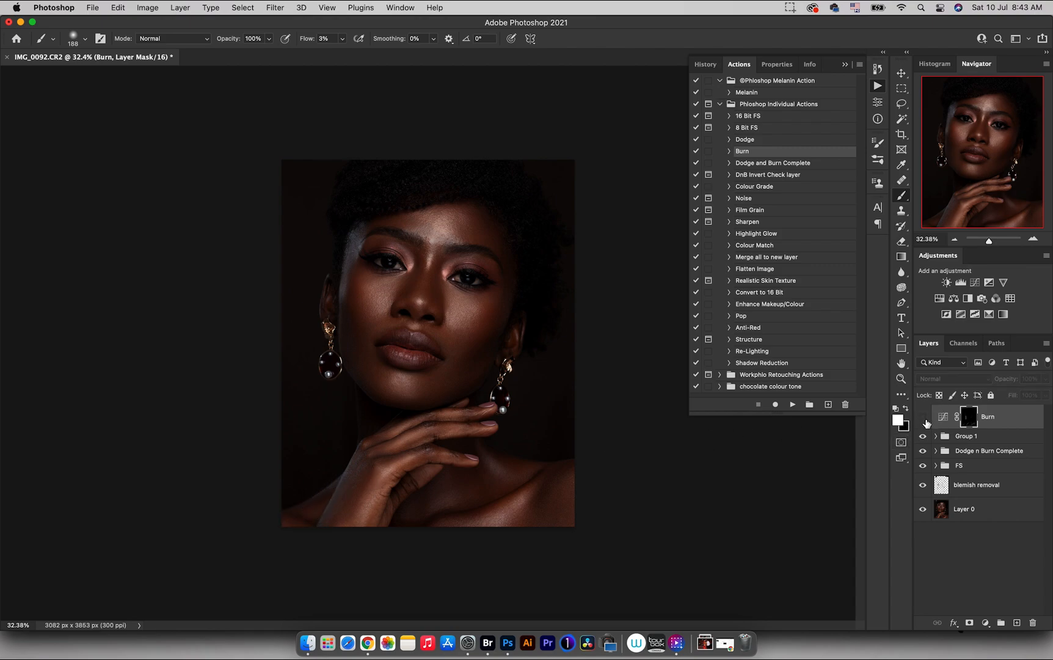
pyautogui.click(924, 418)
pyautogui.press('z')
pyautogui.moveTo(410, 283)
pyautogui.mouseDown()
pyautogui.moveTo(451, 282)
pyautogui.moveTo(423, 287)
pyautogui.mouseUp()
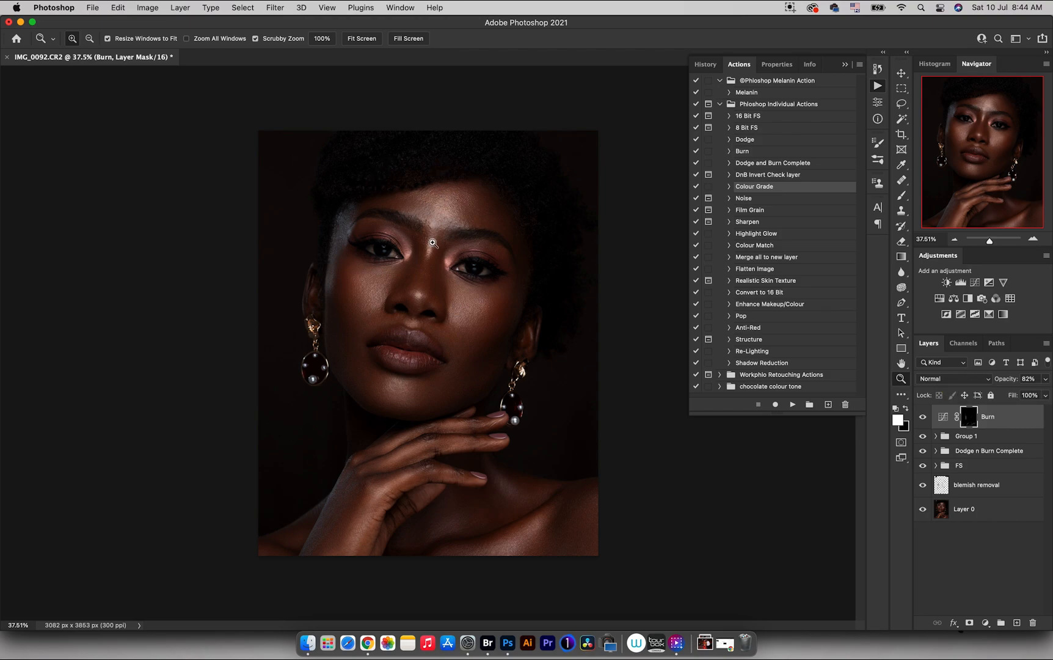
# - Add a new layer and brighten the whites of the eye on the image's left side with a white 40 px brush
pyautogui.moveTo(438, 237); pyautogui.dragTo(486, 228)
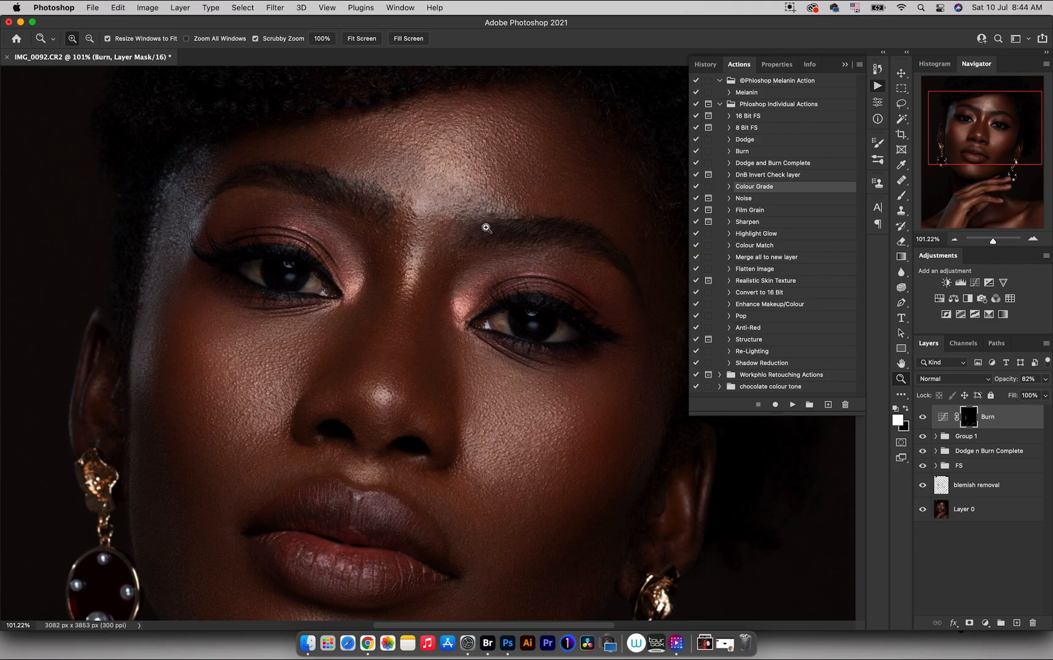
pyautogui.moveTo(302, 292); pyautogui.dragTo(320, 276)
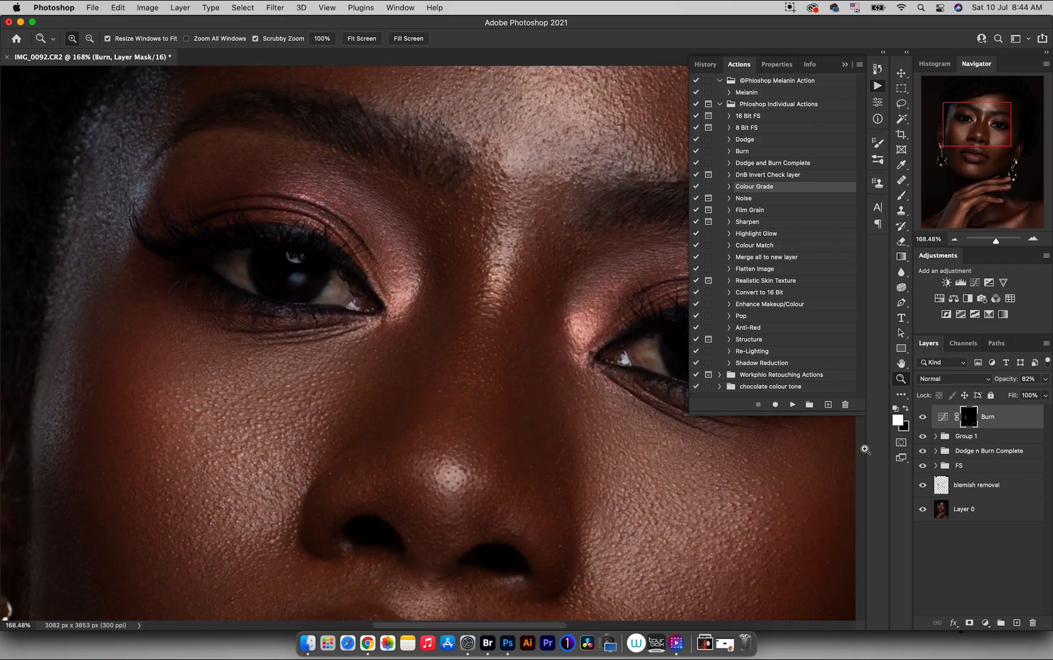
pyautogui.click(1016, 622)
pyautogui.press('b')
pyautogui.press('d')
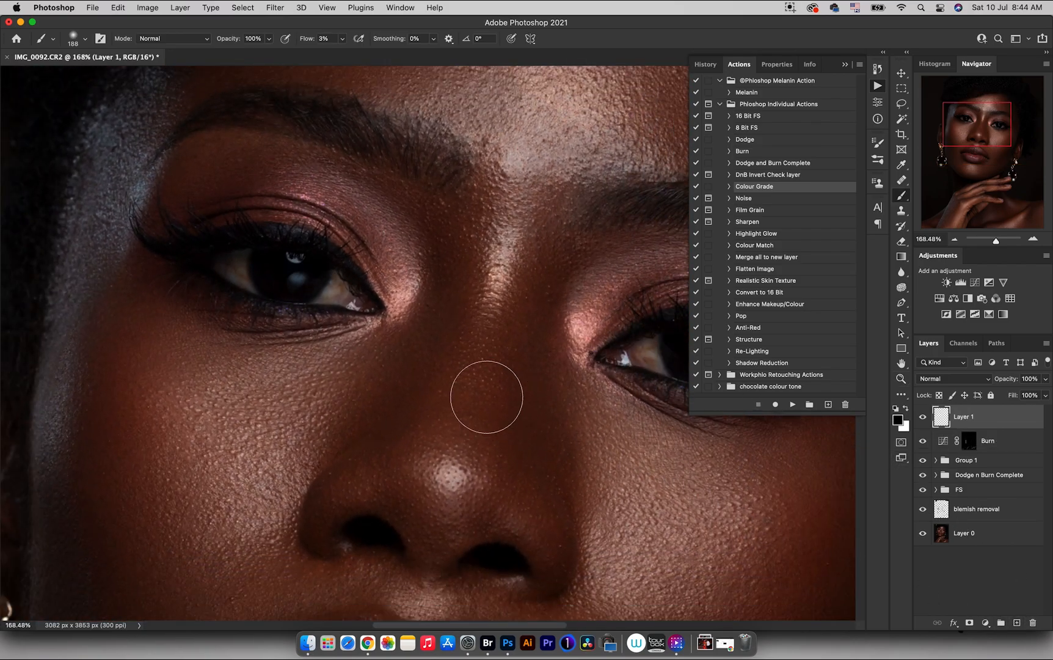
pyautogui.moveTo(354, 281); pyautogui.dragTo(303, 276)
pyautogui.press('x')
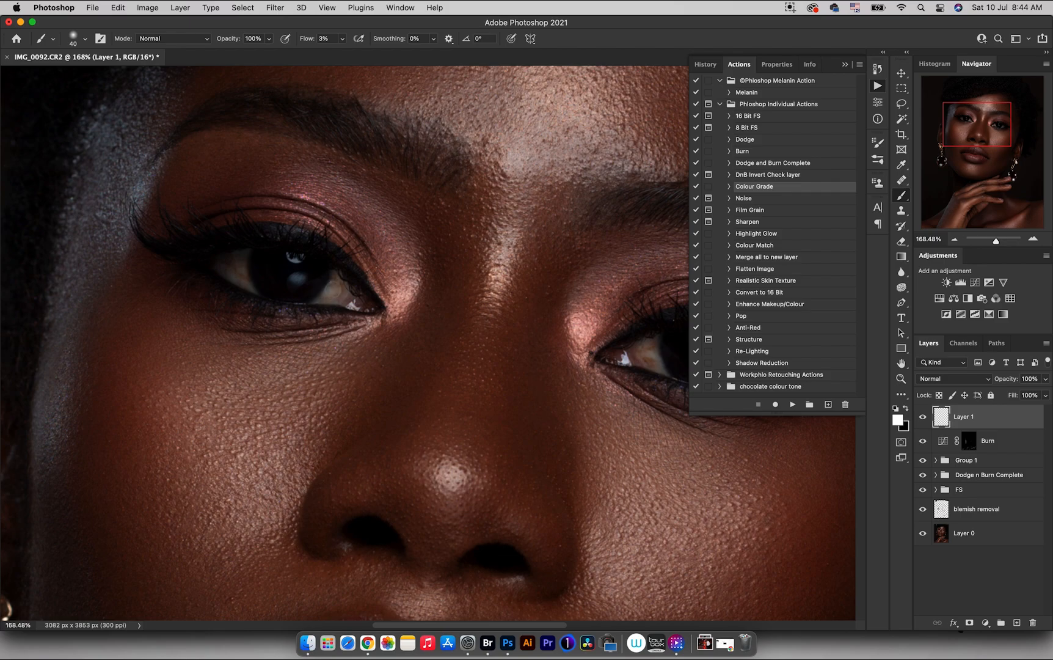
pyautogui.moveTo(332, 297); pyautogui.dragTo(338, 297)
pyautogui.moveTo(228, 262); pyautogui.dragTo(227, 257)
pyautogui.moveTo(229, 263); pyautogui.dragTo(231, 267)
pyautogui.moveTo(243, 276)
pyautogui.mouseDown()
pyautogui.moveTo(245, 253)
pyautogui.moveTo(244, 279)
pyautogui.moveTo(236, 268)
pyautogui.moveTo(252, 285)
pyautogui.moveTo(226, 261)
pyautogui.moveTo(245, 287)
pyautogui.mouseUp()
# - Brighten the whites of the other eye at 1% flow, and set the eye-whitening layer's opacity to 71%
pyautogui.hscroll(5, 424, 290)
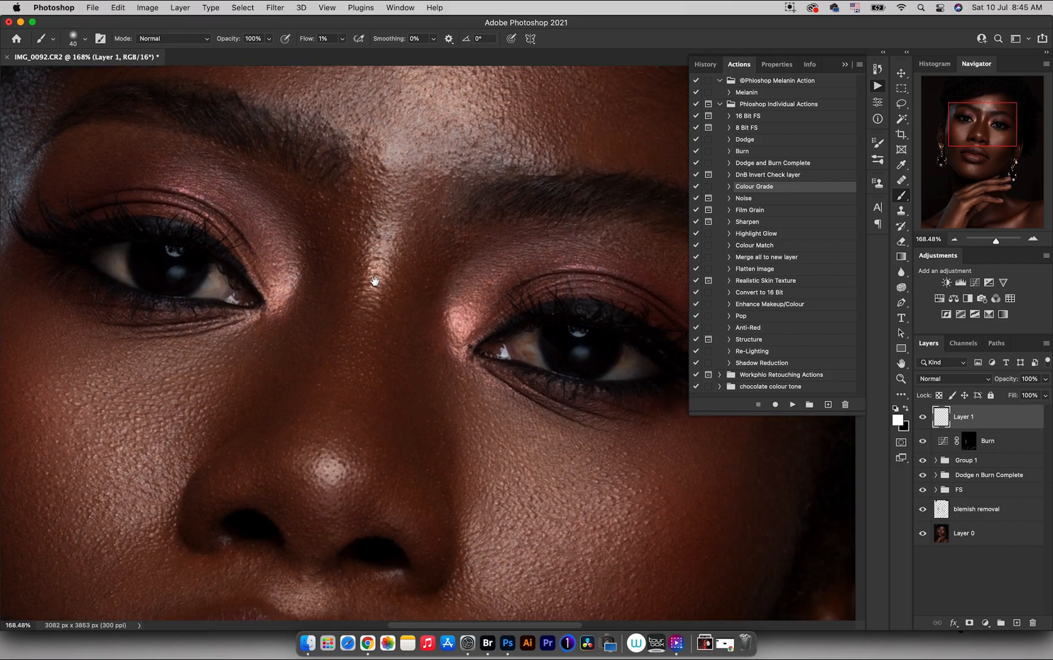
pyautogui.moveTo(447, 313)
pyautogui.mouseDown()
pyautogui.moveTo(424, 316)
pyautogui.moveTo(442, 334)
pyautogui.moveTo(427, 321)
pyautogui.moveTo(444, 314)
pyautogui.moveTo(439, 333)
pyautogui.moveTo(426, 321)
pyautogui.moveTo(446, 319)
pyautogui.moveTo(439, 333)
pyautogui.moveTo(539, 326)
pyautogui.moveTo(529, 345)
pyautogui.moveTo(558, 341)
pyautogui.moveTo(540, 343)
pyautogui.moveTo(538, 328)
pyautogui.moveTo(535, 348)
pyautogui.moveTo(420, 322)
pyautogui.mouseUp()
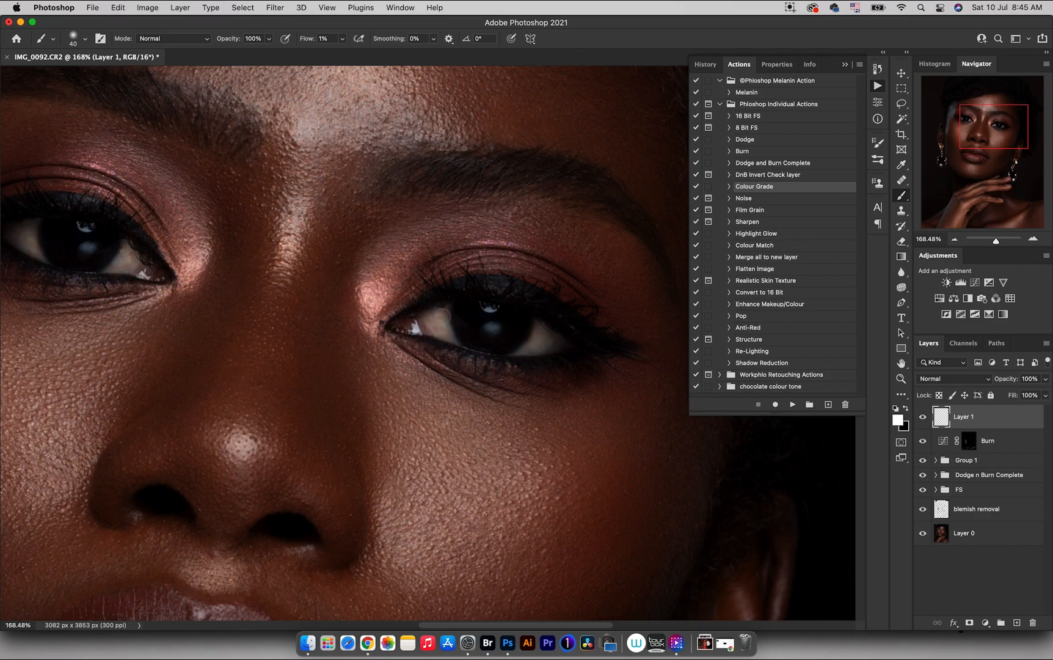
pyautogui.press('z')
pyautogui.keyDown('alt'); pyautogui.click(421, 322); pyautogui.keyUp('alt')
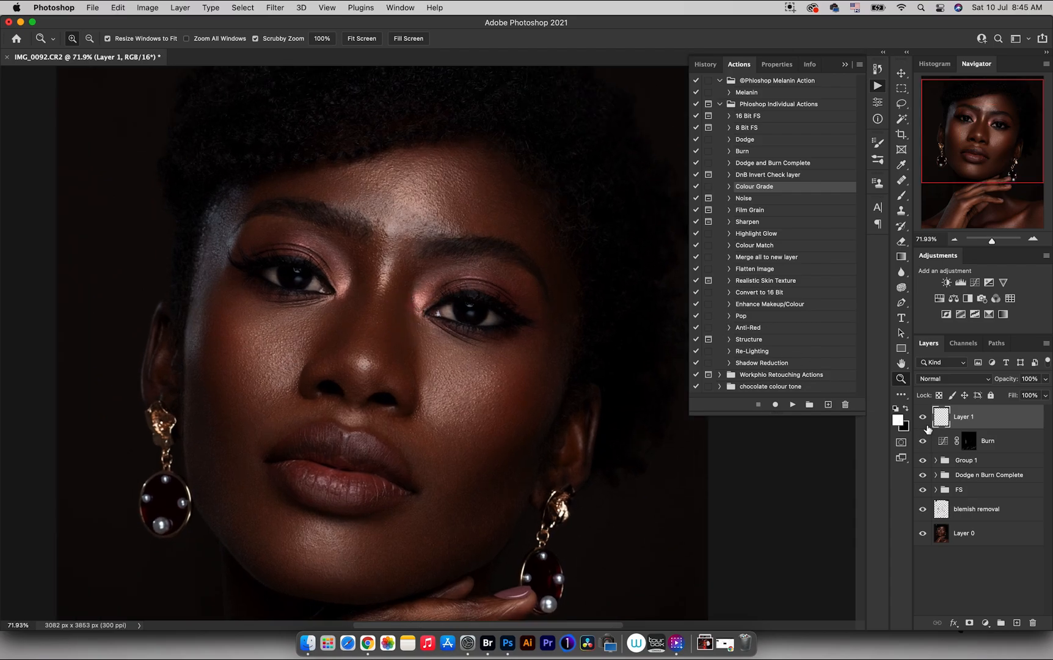
pyautogui.click(923, 420)
pyautogui.moveTo(998, 385); pyautogui.dragTo(987, 383)
# - Add a new layer for lash cleanup and heal marks at the outer upper lashes of the eye on the image's left side
pyautogui.moveTo(287, 261); pyautogui.dragTo(338, 257)
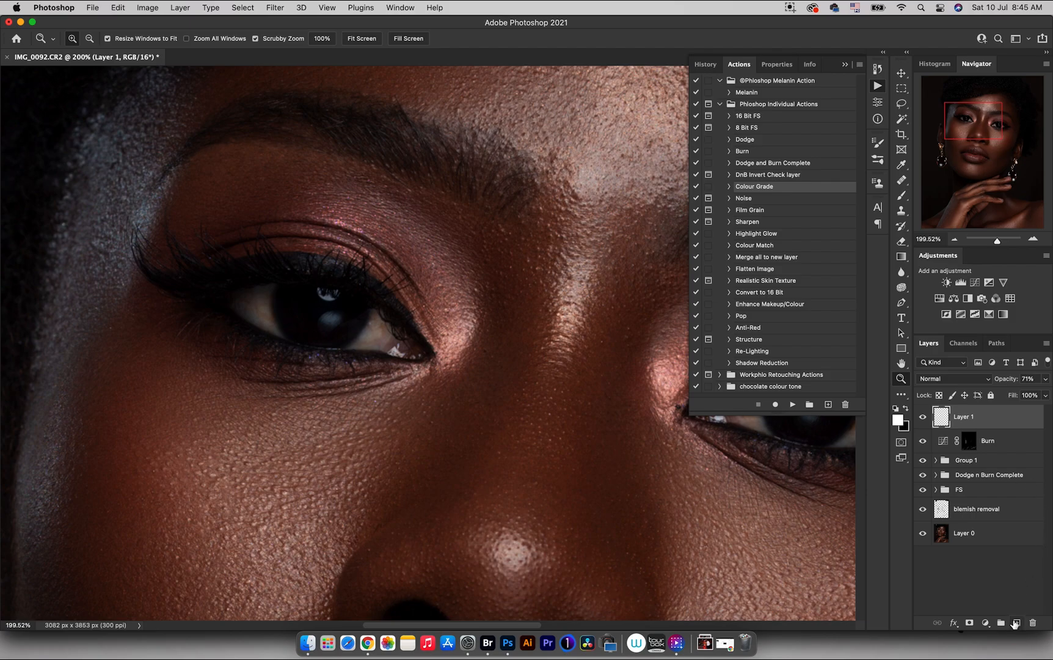
pyautogui.click(1015, 622)
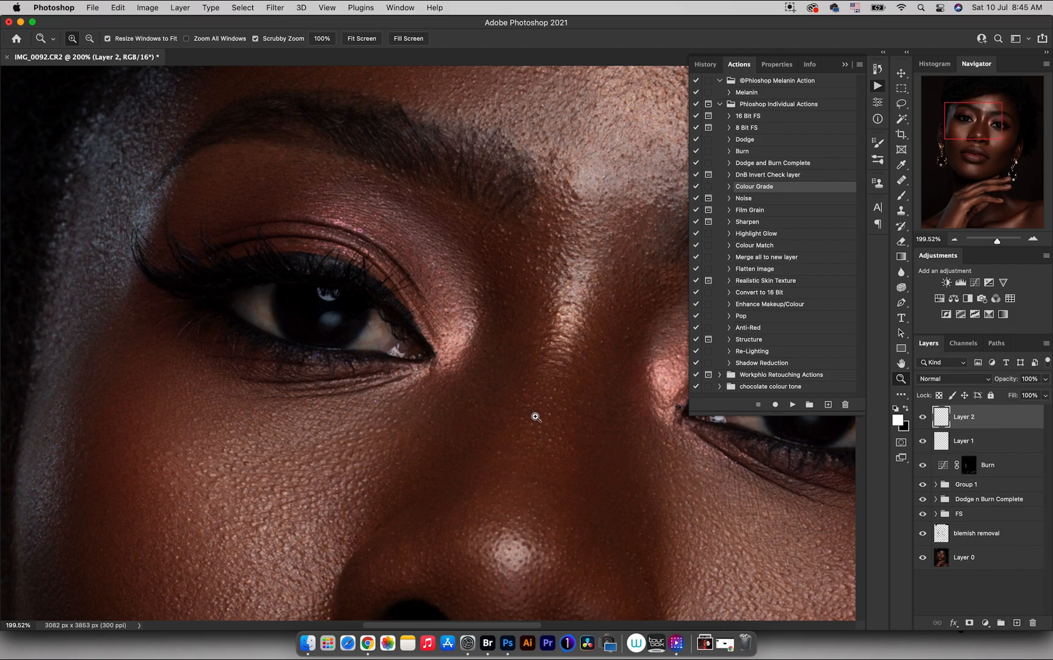
pyautogui.press('j')
pyautogui.moveTo(287, 252); pyautogui.dragTo(290, 267)
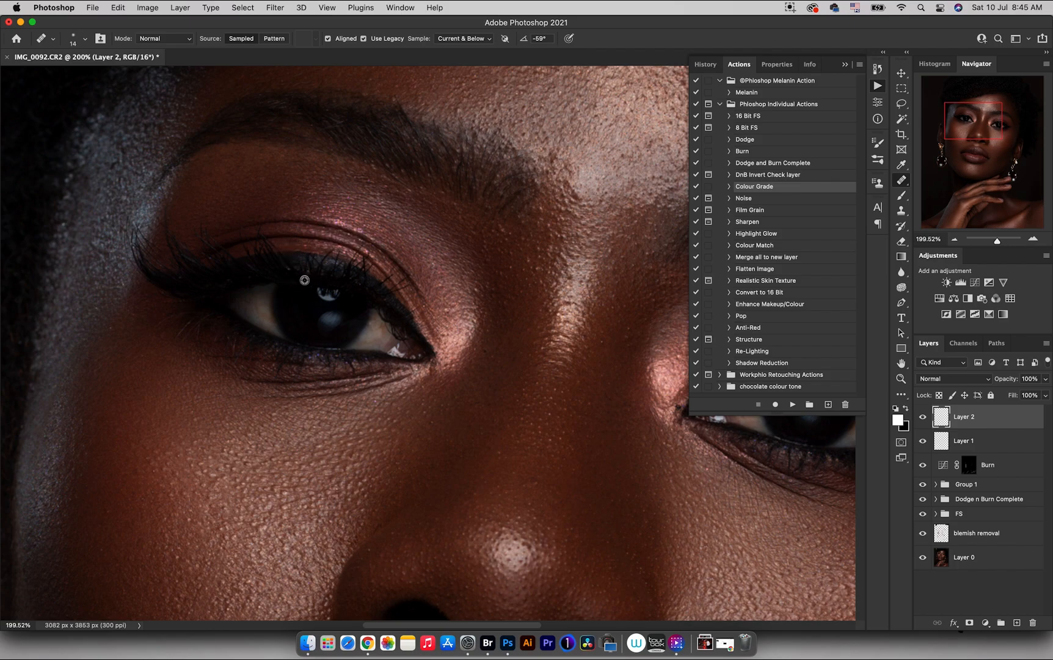
pyautogui.press('z')
pyautogui.moveTo(312, 276)
pyautogui.mouseDown()
pyautogui.moveTo(322, 275)
pyautogui.moveTo(308, 257)
pyautogui.mouseUp()
pyautogui.press('j')
pyautogui.moveTo(168, 244); pyautogui.dragTo(158, 245)
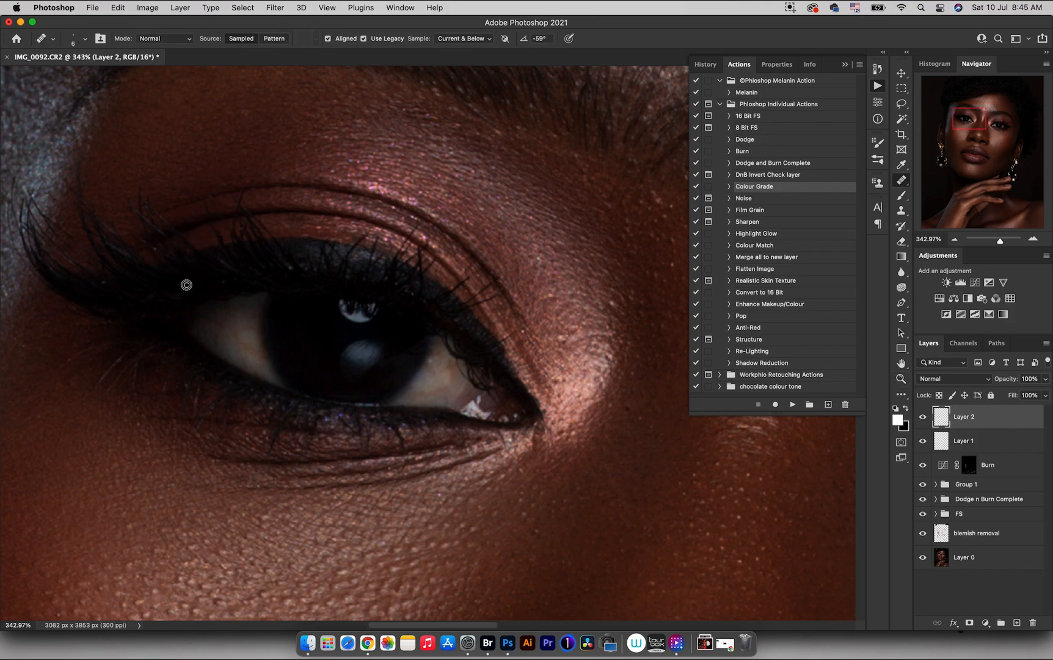
# - Heal specks along the outer part of that eye's upper lash line with a 9 px Healing Brush
pyautogui.keyDown('alt'); pyautogui.click(202, 284); pyautogui.keyUp('alt')
pyautogui.press(']')
pyautogui.press(']')
pyautogui.press(']')
pyautogui.click(194, 294)
pyautogui.click(195, 288)
pyautogui.click(151, 293)
pyautogui.keyDown('alt'); pyautogui.click(216, 285); pyautogui.keyUp('alt')
pyautogui.moveTo(227, 281); pyautogui.dragTo(224, 279)
# - Heal the specks along the upper lash line above the iris and towards the inner corner of the same eye
pyautogui.keyDown('alt'); pyautogui.click(306, 278); pyautogui.keyUp('alt')
pyautogui.click(311, 274)
pyautogui.keyDown('alt'); pyautogui.click(306, 274); pyautogui.keyUp('alt')
pyautogui.click(300, 255)
pyautogui.keyDown('alt'); pyautogui.click(314, 279); pyautogui.keyUp('alt')
pyautogui.click(321, 273)
pyautogui.keyDown('alt'); pyautogui.click(340, 282); pyautogui.keyUp('alt')
pyautogui.click(348, 277)
pyautogui.keyDown('alt'); pyautogui.click(385, 289); pyautogui.keyUp('alt')
pyautogui.click(387, 280)
pyautogui.keyDown('alt'); pyautogui.click(365, 285); pyautogui.keyUp('alt')
pyautogui.click(365, 278)
pyautogui.keyDown('alt'); pyautogui.click(395, 298); pyautogui.keyUp('alt')
pyautogui.click(397, 284)
pyautogui.keyDown('alt'); pyautogui.click(406, 294); pyautogui.keyUp('alt')
pyautogui.click(420, 296)
# - Heal the remaining specks in the outer lash wing, and compare the lash cleanup layer off and on
pyautogui.keyDown('alt'); pyautogui.click(97, 293); pyautogui.keyUp('alt')
pyautogui.click(107, 283)
pyautogui.keyDown('alt'); pyautogui.click(94, 307); pyautogui.keyUp('alt')
pyautogui.click(113, 307)
pyautogui.click(924, 421)
pyautogui.click(923, 421)
# - Heal the specks in the outer lashes of the eye on the image's right side with the Healing Brush
pyautogui.moveTo(431, 291)
pyautogui.mouseDown()
pyautogui.moveTo(350, 280)
pyautogui.moveTo(345, 249)
pyautogui.mouseUp()
pyautogui.keyDown('alt'); pyautogui.click(586, 348); pyautogui.keyUp('alt')
pyautogui.moveTo(568, 348); pyautogui.dragTo(577, 360)
pyautogui.keyDown('alt'); pyautogui.click(601, 360); pyautogui.keyUp('alt')
pyautogui.click(590, 362)
pyautogui.keyDown('alt'); pyautogui.click(599, 361); pyautogui.keyUp('alt')
pyautogui.click(601, 373)
pyautogui.keyDown('alt'); pyautogui.click(619, 366); pyautogui.keyUp('alt')
pyautogui.click(616, 379)
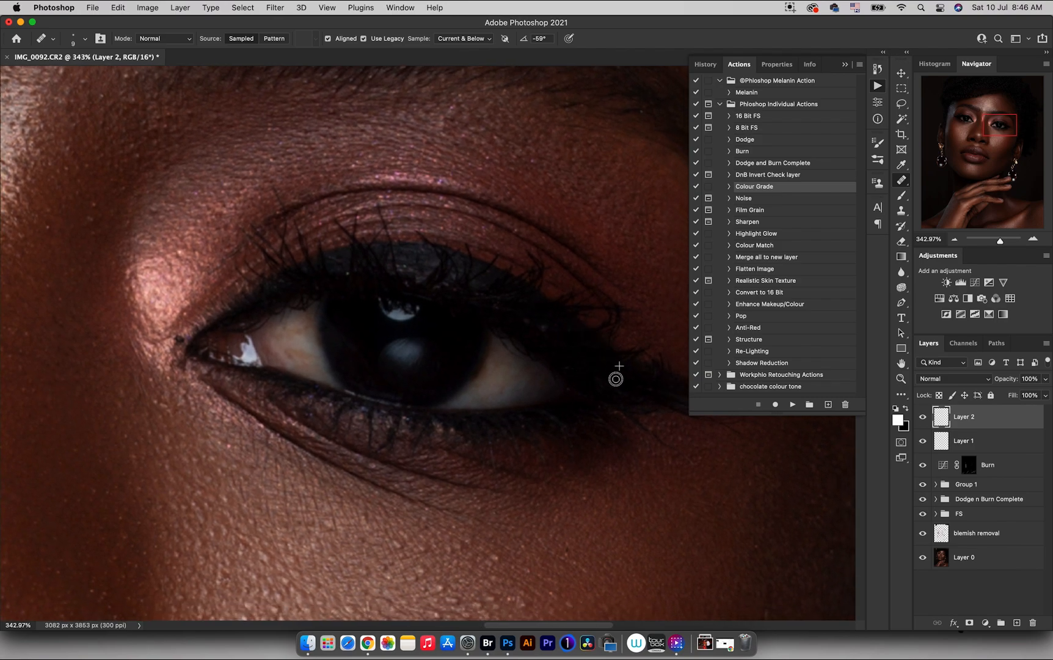
pyautogui.keyDown('alt'); pyautogui.click(564, 345); pyautogui.keyUp('alt')
pyautogui.click(548, 332)
pyautogui.keyDown('alt'); pyautogui.click(552, 328); pyautogui.keyUp('alt')
pyautogui.click(533, 321)
# - Heal specks at the inner corner and along the upper lash line above the iris of the image's right eye
pyautogui.keyDown('alt'); pyautogui.click(308, 281); pyautogui.keyUp('alt')
pyautogui.keyDown('alt'); pyautogui.click(160, 344); pyautogui.keyUp('alt')
pyautogui.click(178, 338)
pyautogui.moveTo(180, 337); pyautogui.dragTo(179, 353)
pyautogui.keyDown('alt'); pyautogui.click(400, 281); pyautogui.keyUp('alt')
pyautogui.moveTo(409, 285); pyautogui.dragTo(434, 288)
pyautogui.keyDown('alt'); pyautogui.click(428, 292); pyautogui.keyUp('alt')
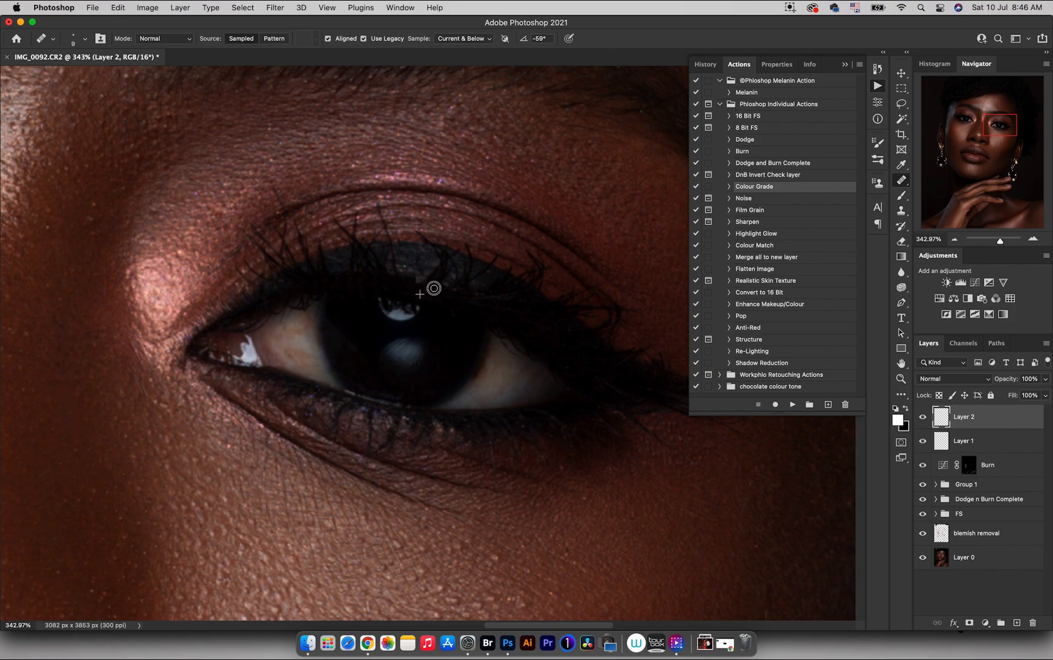
pyautogui.keyDown('alt'); pyautogui.click(472, 297); pyautogui.keyUp('alt')
pyautogui.moveTo(485, 291); pyautogui.dragTo(487, 274)
pyautogui.keyDown('alt'); pyautogui.click(486, 285); pyautogui.keyUp('alt')
# - Clean up the outer lash wing of the same eye with an 11 px Clone Stamp
pyautogui.press('z')
pyautogui.moveTo(466, 325); pyautogui.dragTo(588, 326)
pyautogui.press('s')
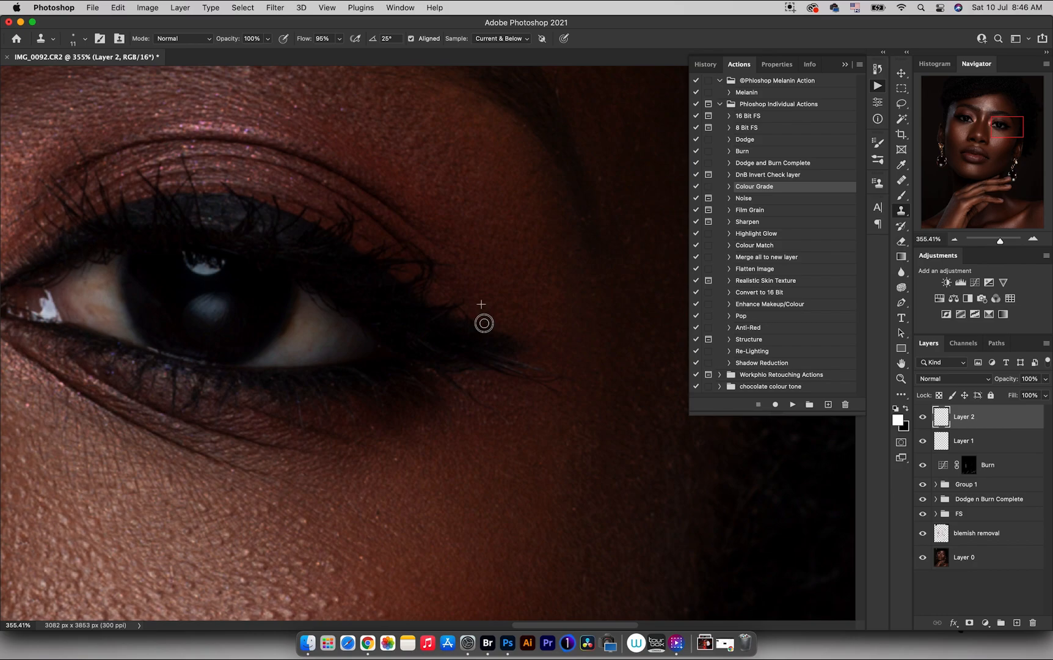
# - Add a new layer and paint fine black hair strands into the eyebrow on the image's left side at 63% flow
pyautogui.press('z')
pyautogui.moveTo(477, 308)
pyautogui.mouseDown()
pyautogui.moveTo(430, 307)
pyautogui.moveTo(430, 324)
pyautogui.moveTo(487, 263)
pyautogui.moveTo(463, 270)
pyautogui.mouseUp()
pyautogui.moveTo(366, 182); pyautogui.dragTo(409, 176)
pyautogui.press('r')
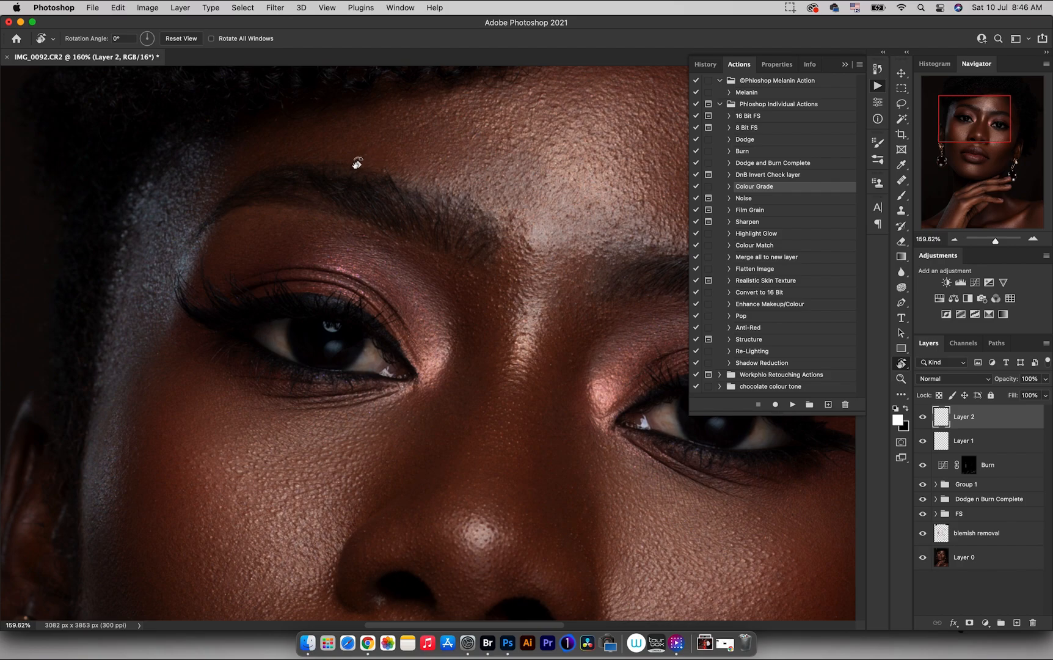
pyautogui.moveTo(306, 182); pyautogui.dragTo(367, 324)
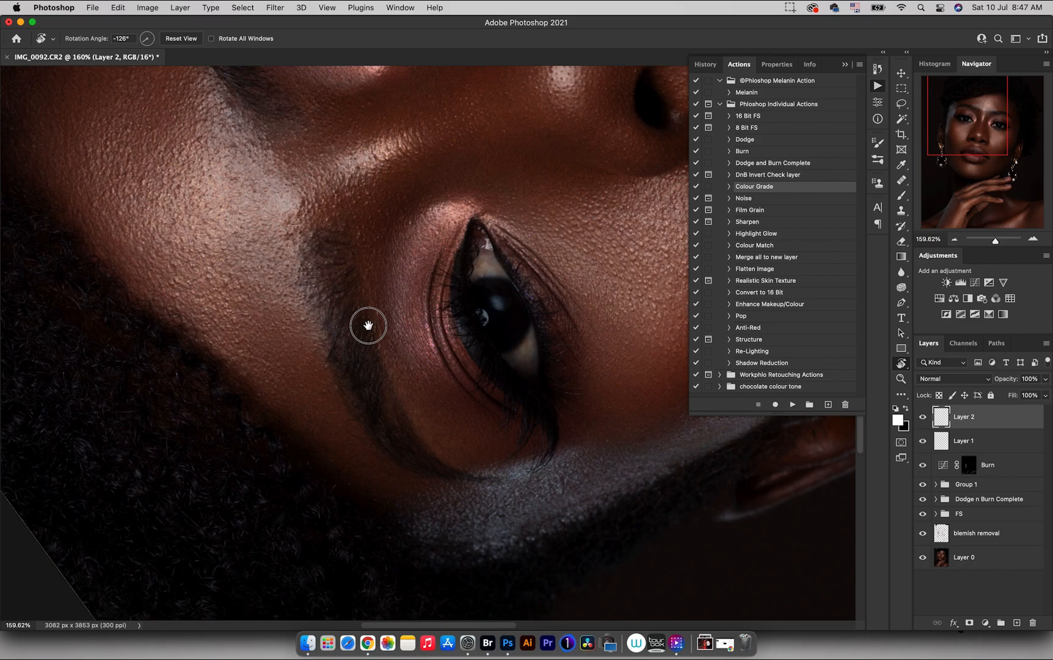
pyautogui.press('z')
pyautogui.moveTo(385, 374); pyautogui.dragTo(417, 371)
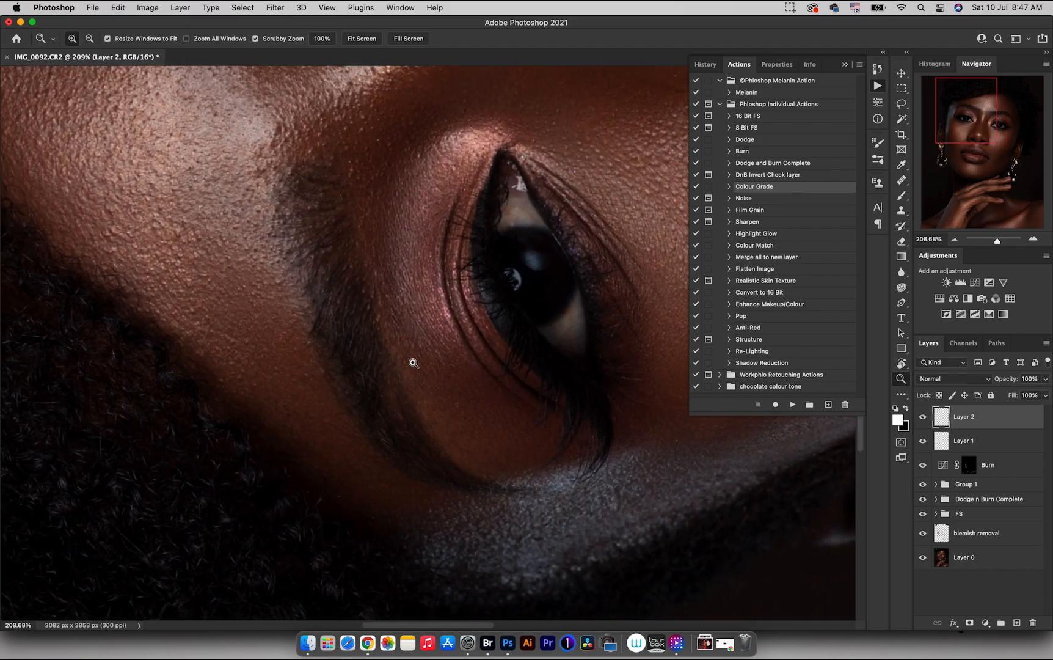
pyautogui.press('b')
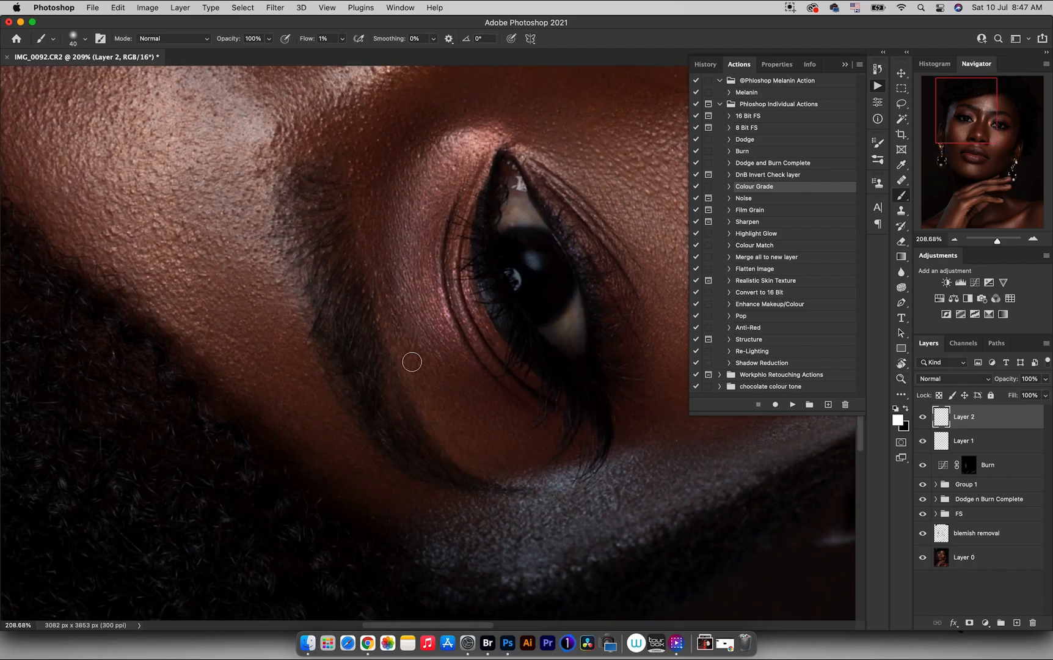
pyautogui.click(1017, 620)
pyautogui.moveTo(399, 276)
pyautogui.mouseDown()
pyautogui.moveTo(425, 281)
pyautogui.moveTo(418, 476)
pyautogui.mouseUp()
pyautogui.moveTo(398, 305)
pyautogui.mouseDown()
pyautogui.moveTo(397, 333)
pyautogui.moveTo(353, 328)
pyautogui.mouseUp()
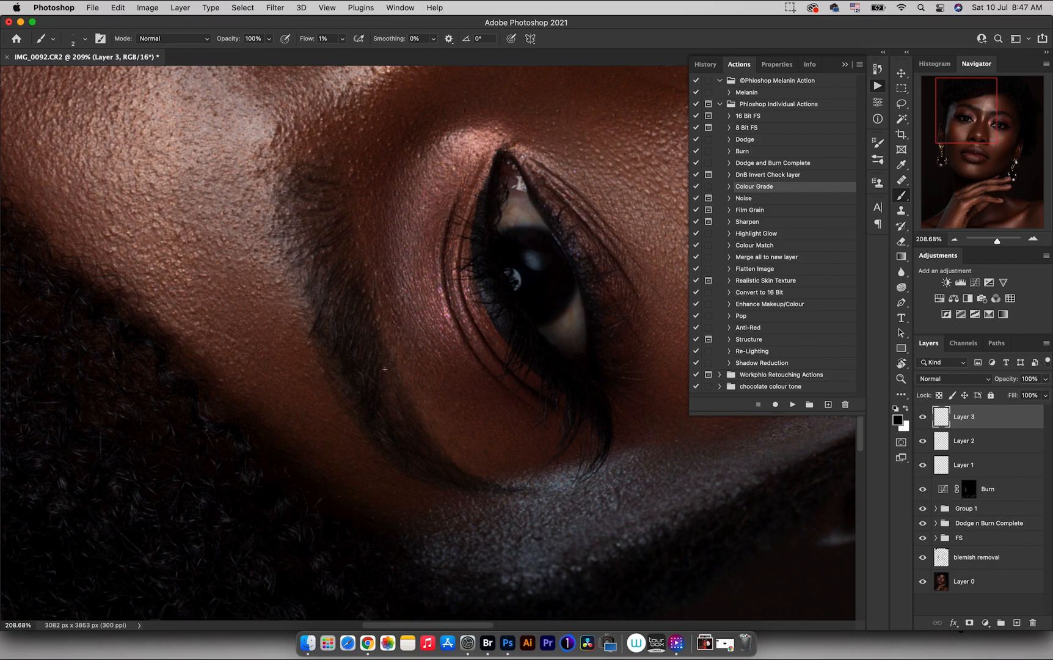
pyautogui.moveTo(309, 39); pyautogui.dragTo(347, 38)
pyautogui.press('r')
pyautogui.press('Escape')
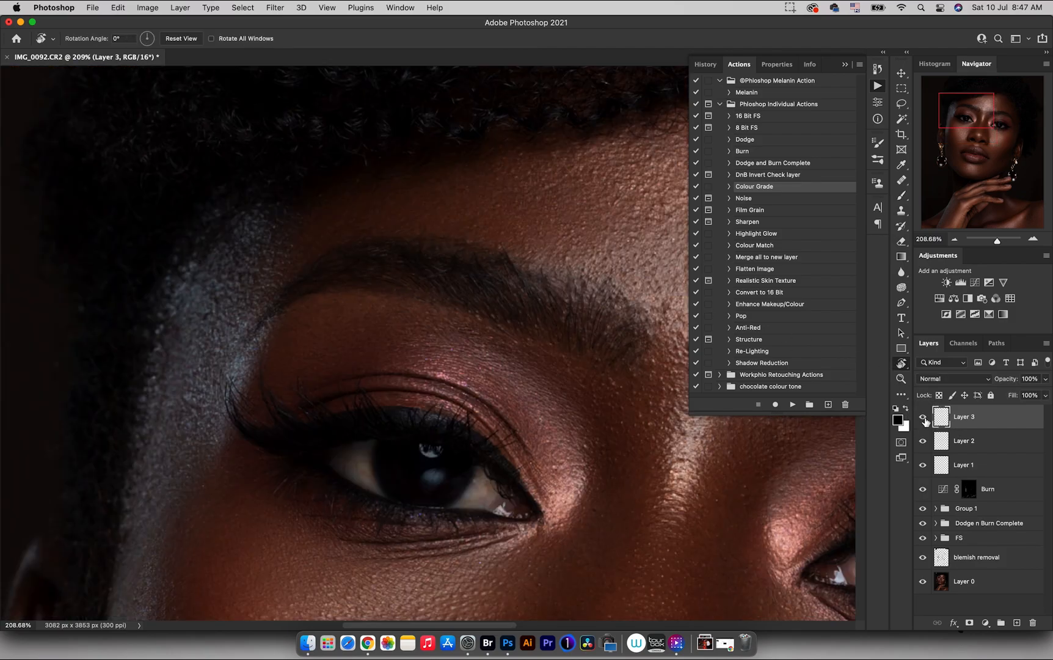
# - Paint strands into the other eyebrow with a black 3 px brush, and compare the strand layer off and on
pyautogui.moveTo(510, 298)
pyautogui.mouseDown()
pyautogui.moveTo(383, 296)
pyautogui.moveTo(414, 299)
pyautogui.moveTo(380, 283)
pyautogui.mouseUp()
pyautogui.press('b')
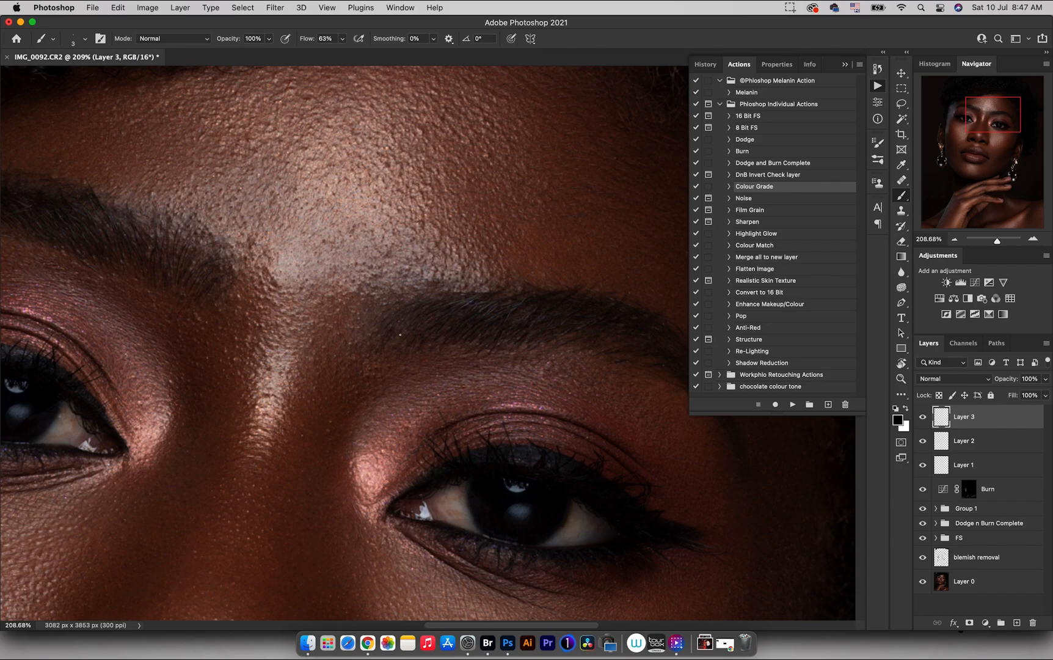
pyautogui.moveTo(506, 287); pyautogui.dragTo(422, 240)
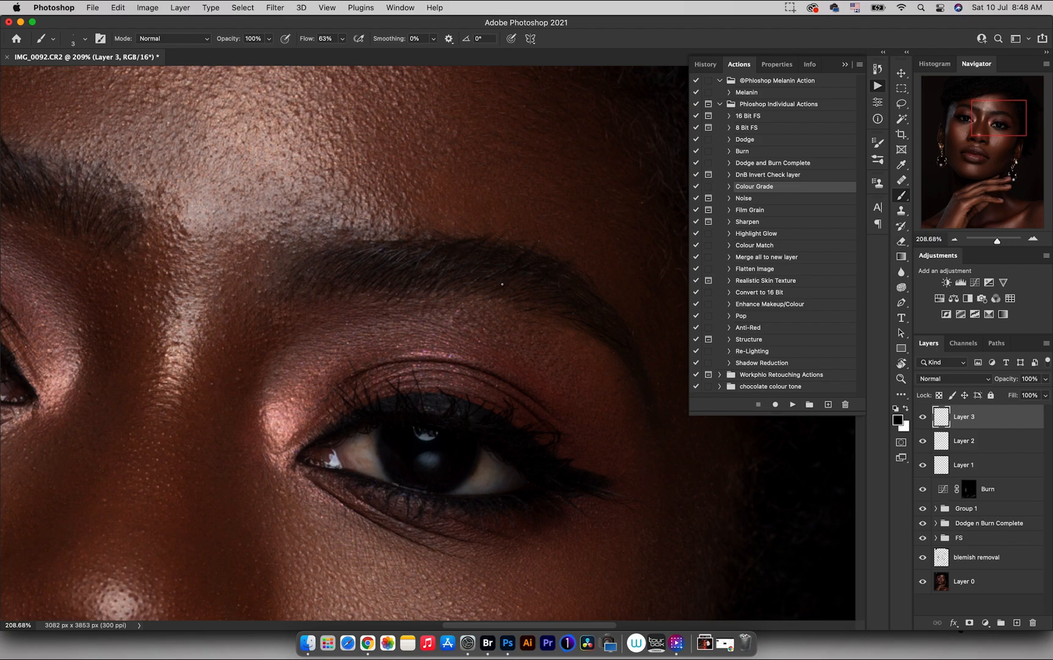
pyautogui.press('z')
pyautogui.press('r')
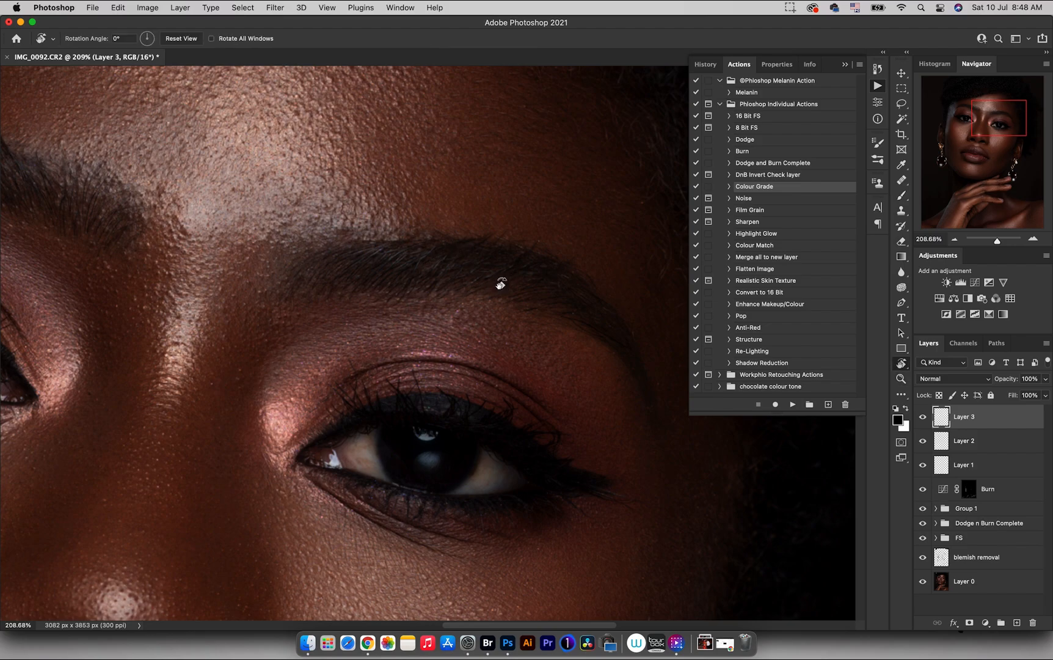
pyautogui.press('z')
pyautogui.moveTo(467, 300); pyautogui.dragTo(419, 316)
pyautogui.moveTo(348, 292); pyautogui.dragTo(359, 292)
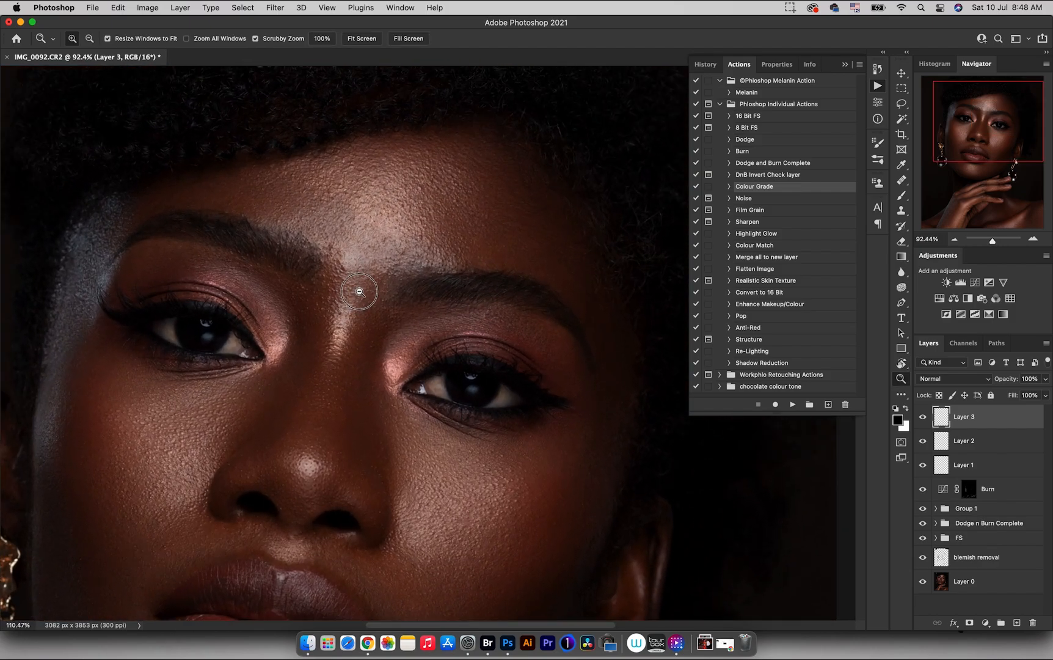
pyautogui.click(923, 418)
pyautogui.click(922, 418)
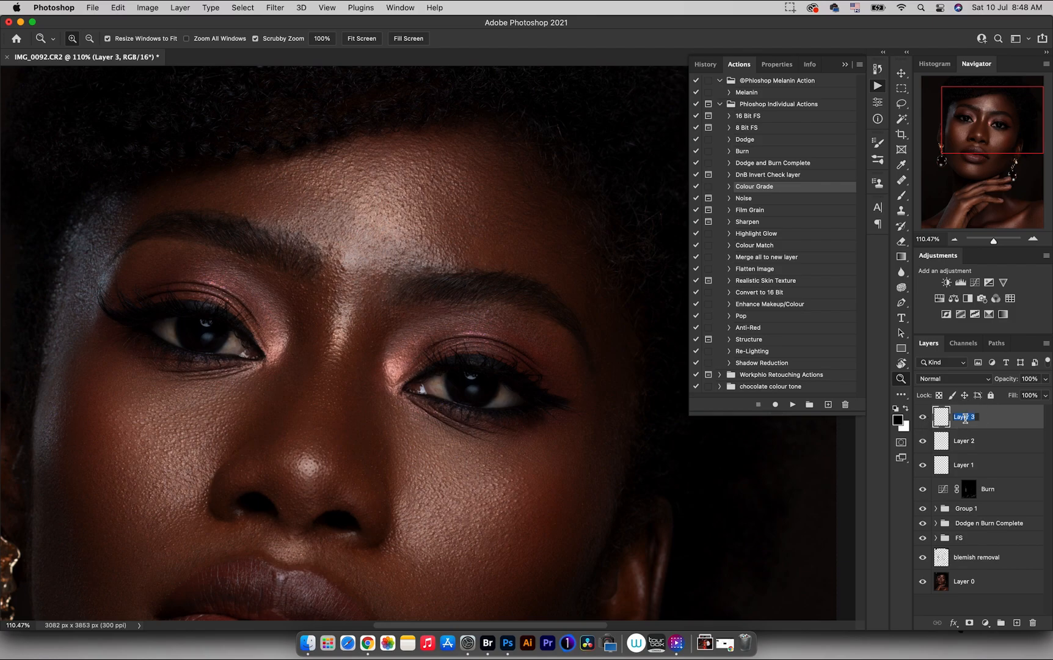
# - Rename the three top layers, from the uppermost down, as "eyebrow strands", "eye lash" and "eye whites"
pyautogui.write('eyebrow')
pyautogui.press('Return')
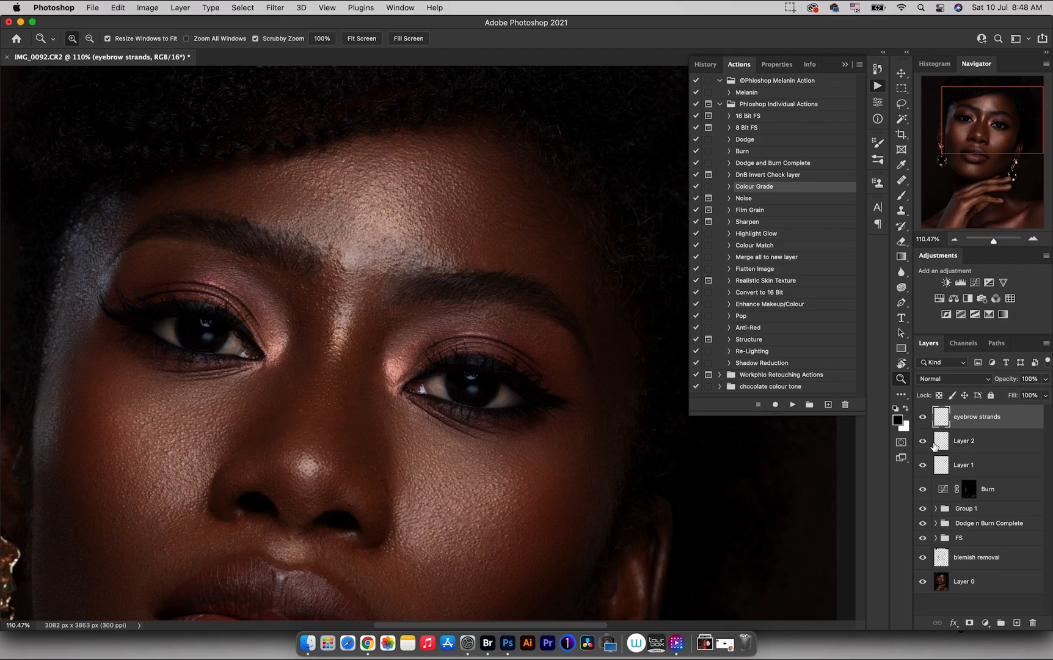
pyautogui.doubleClick(959, 439)
pyautogui.write('eye')
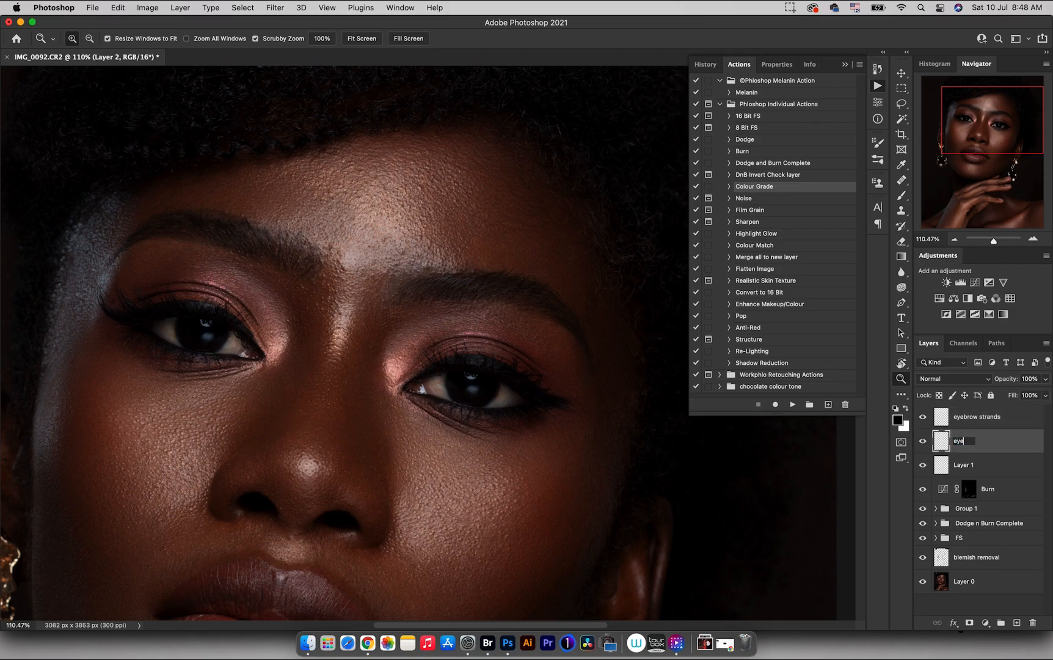
pyautogui.write(' lash')
pyautogui.press('Return')
pyautogui.click(924, 469)
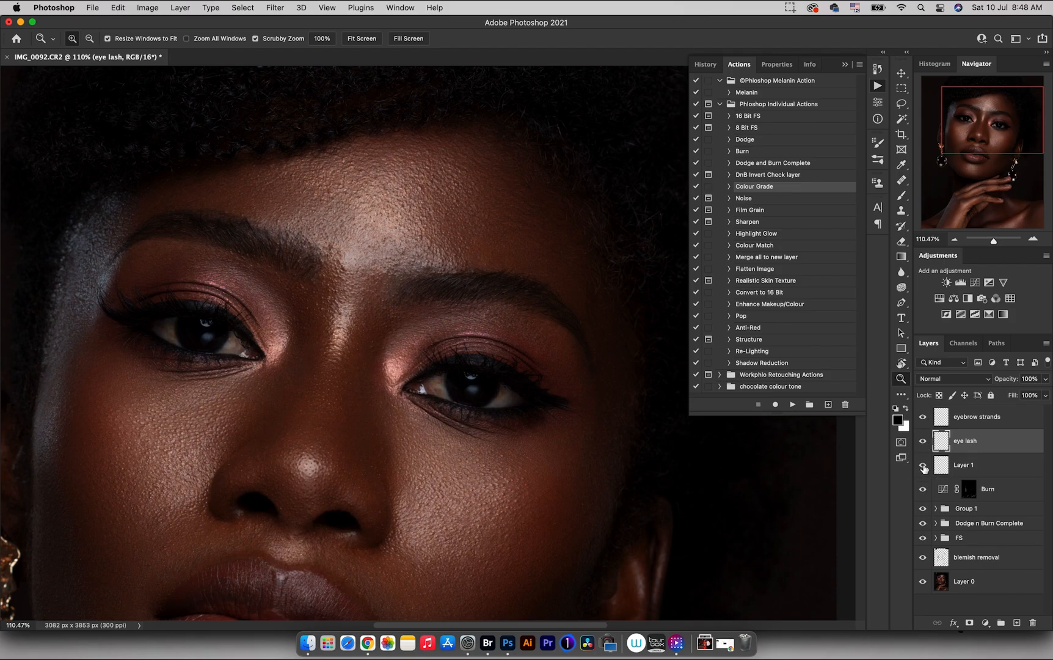
pyautogui.doubleClick(962, 464)
pyautogui.write('eye whites')
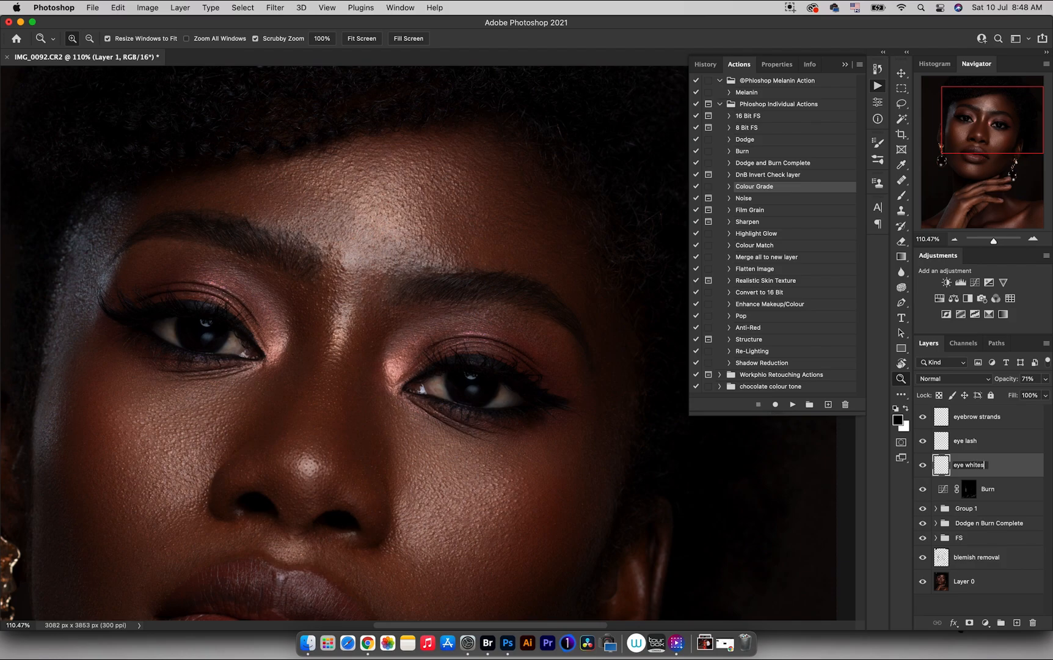
pyautogui.press('Return')
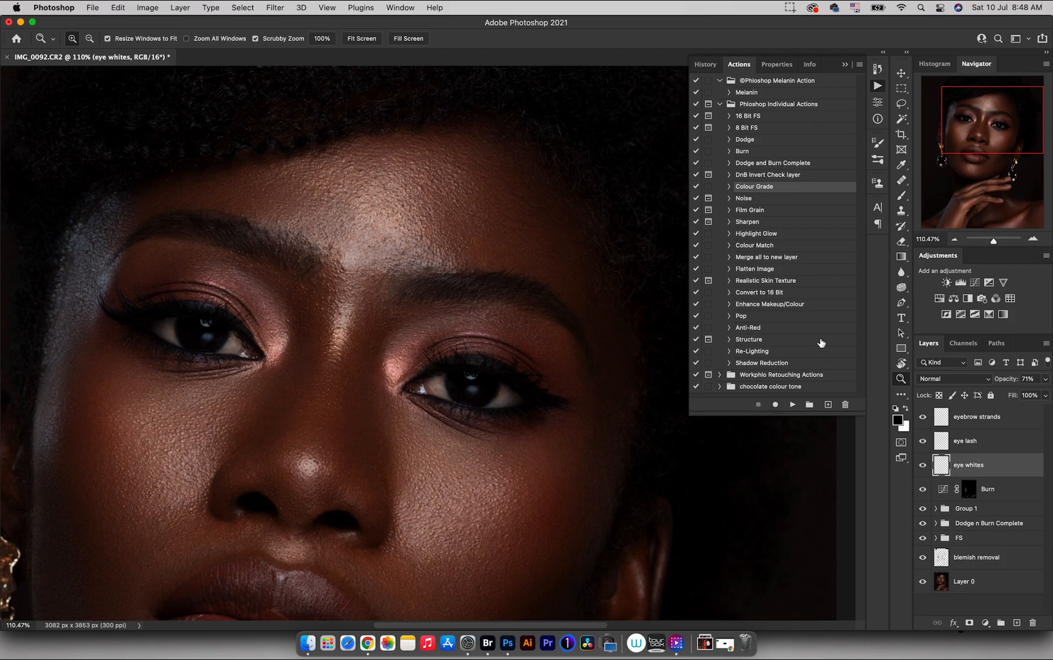
# - Run the Colour Grade action above the eyebrow strands layer
pyautogui.moveTo(471, 304); pyautogui.dragTo(423, 325)
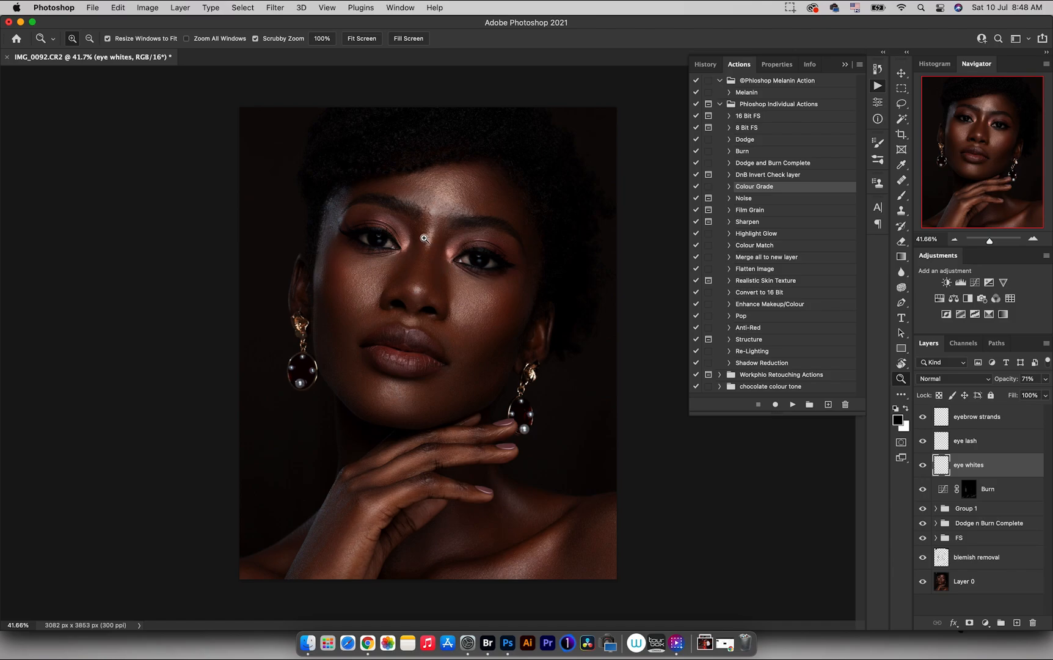
pyautogui.click(427, 194)
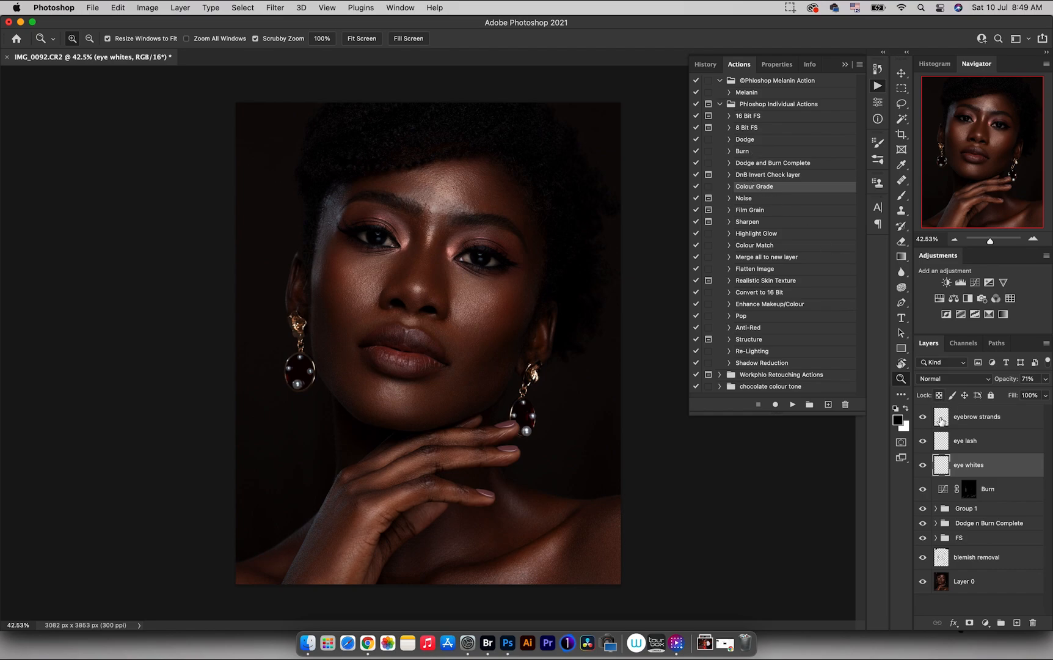
pyautogui.click(990, 419)
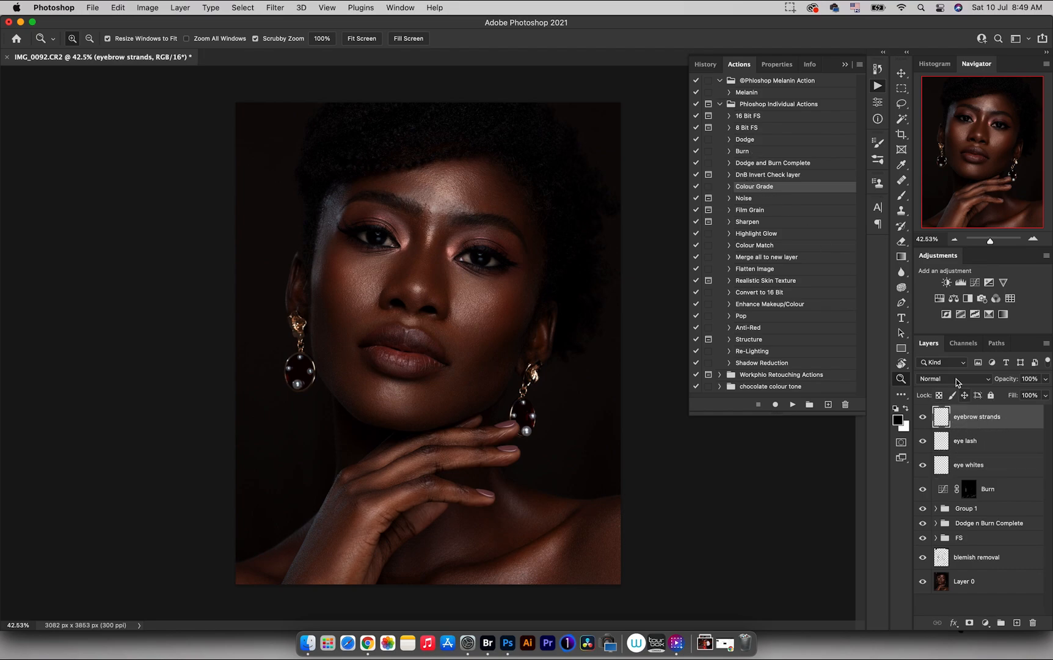
pyautogui.click(792, 404)
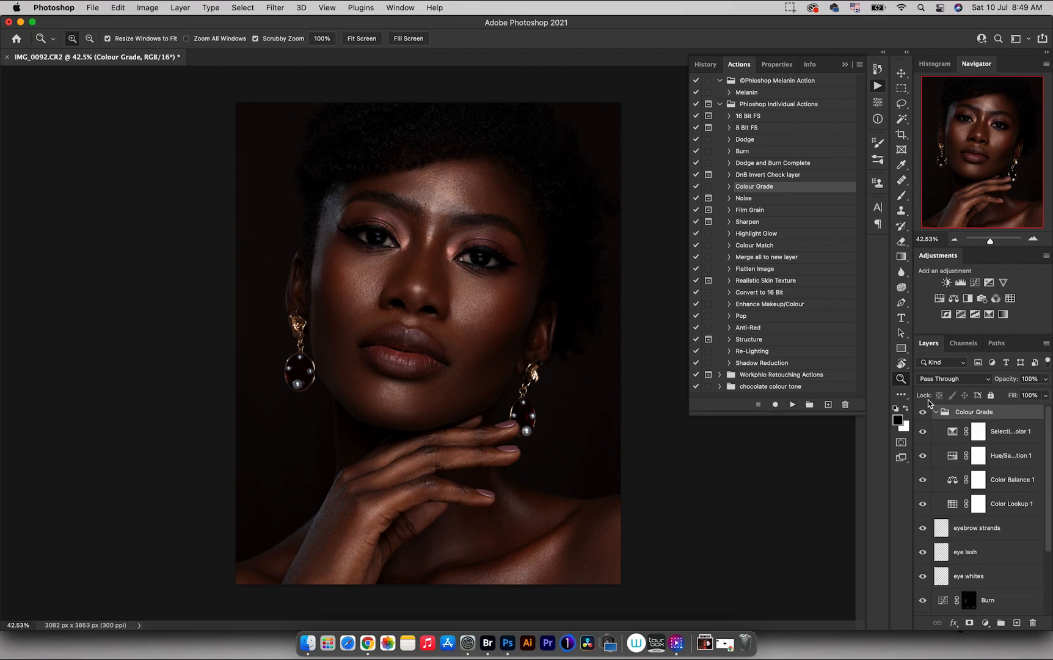
# - Try the Pherly Muted, Phade Punch and Phury LUTs on the Color Lookup 1 layer, and apply Phlami.CUBE
pyautogui.click(978, 509)
pyautogui.click(954, 507)
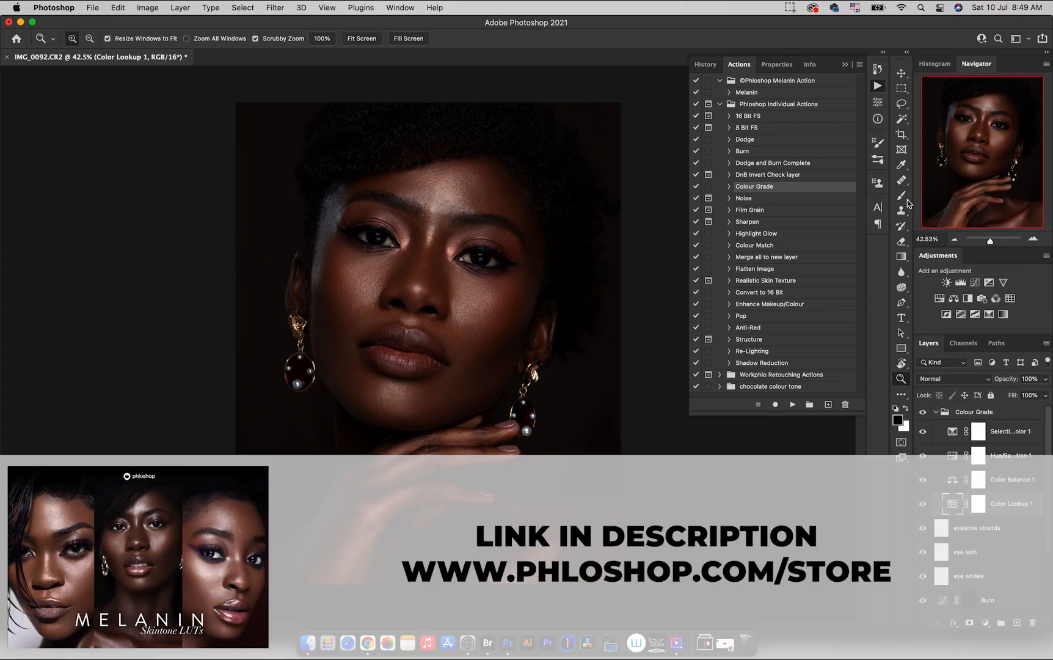
pyautogui.doubleClick(951, 505)
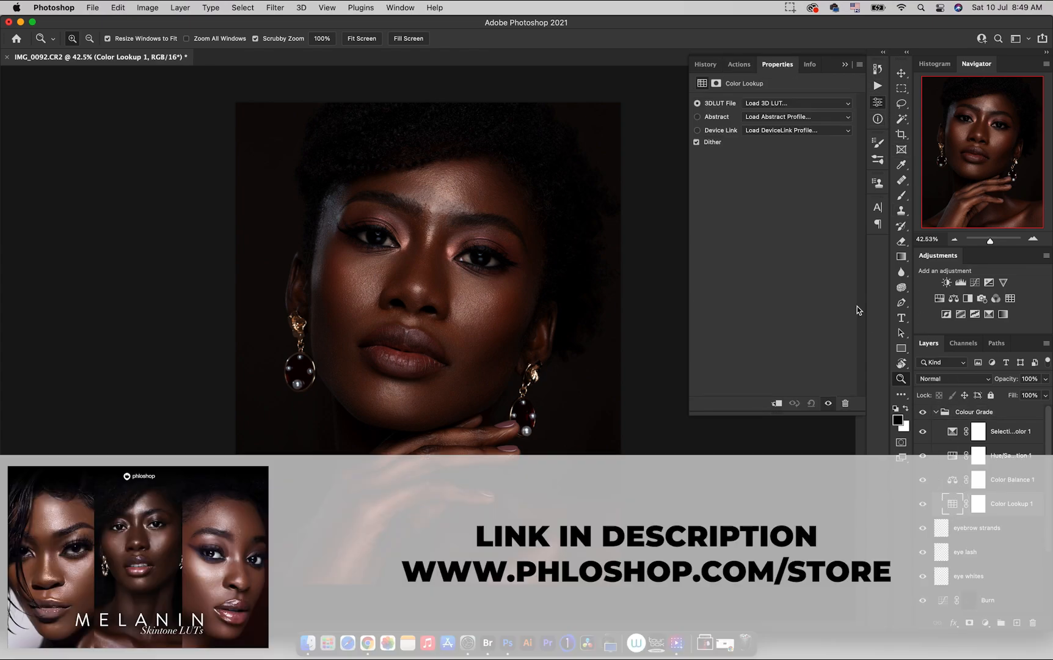
pyautogui.click(759, 107)
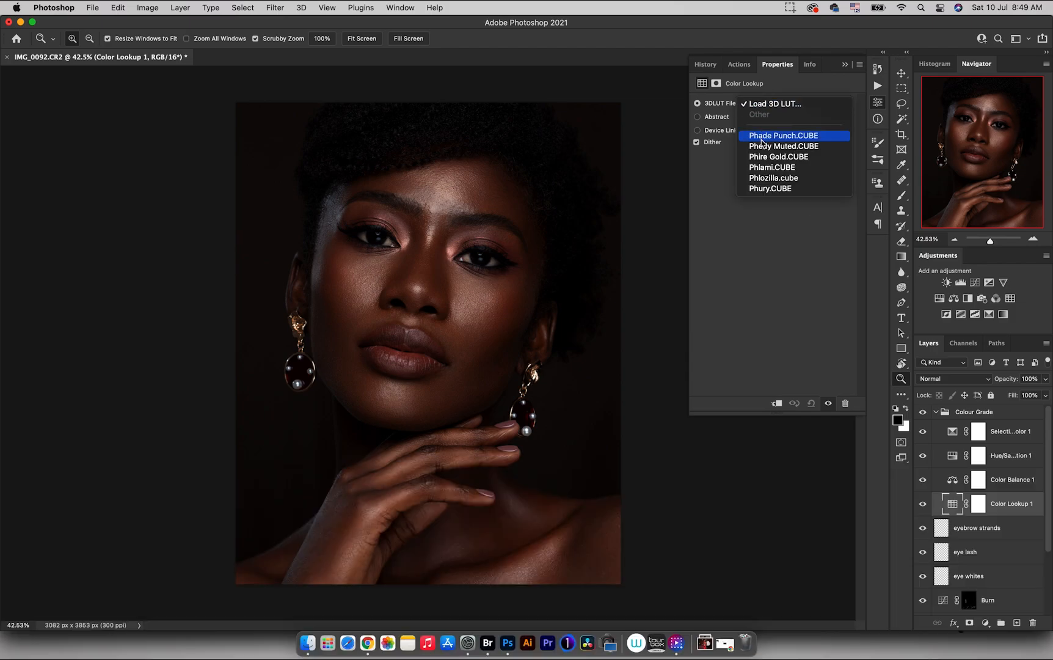
pyautogui.click(765, 146)
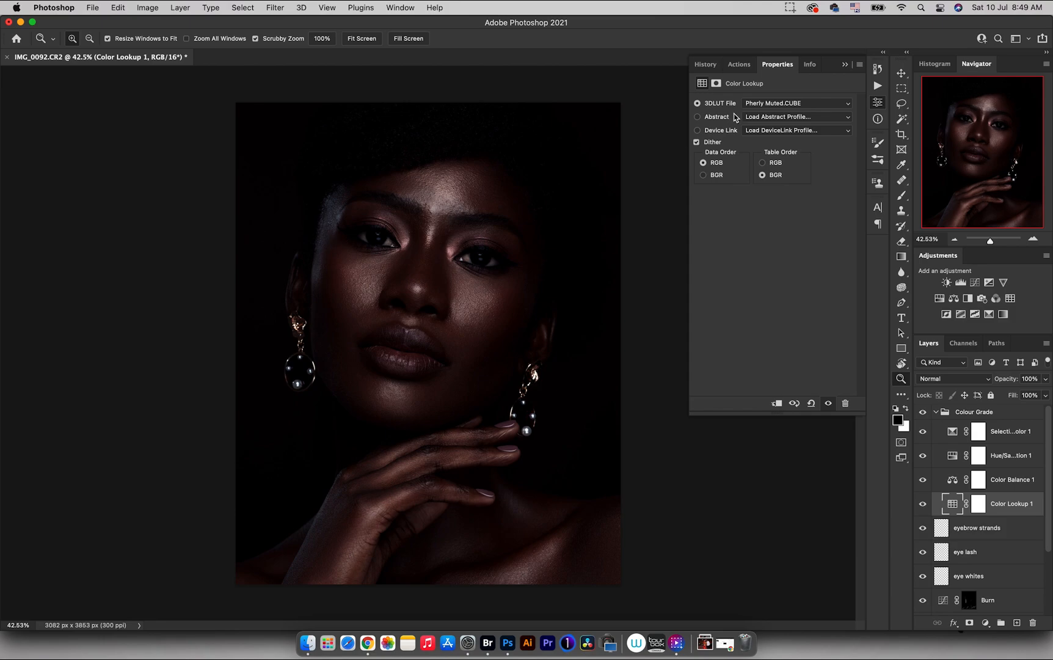
pyautogui.click(788, 105)
pyautogui.click(784, 95)
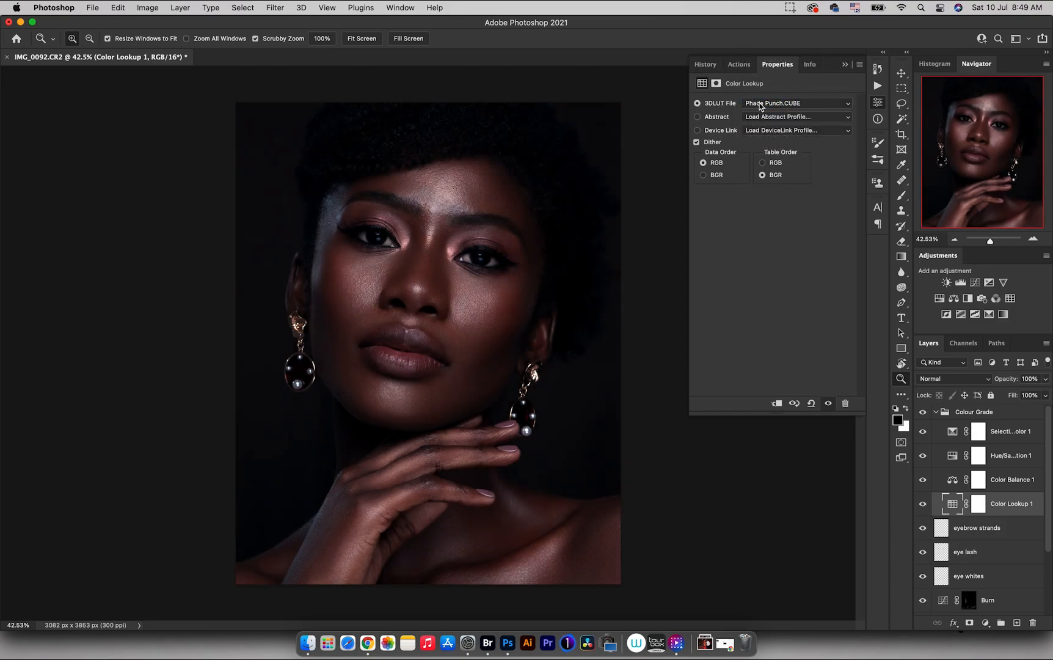
pyautogui.click(777, 106)
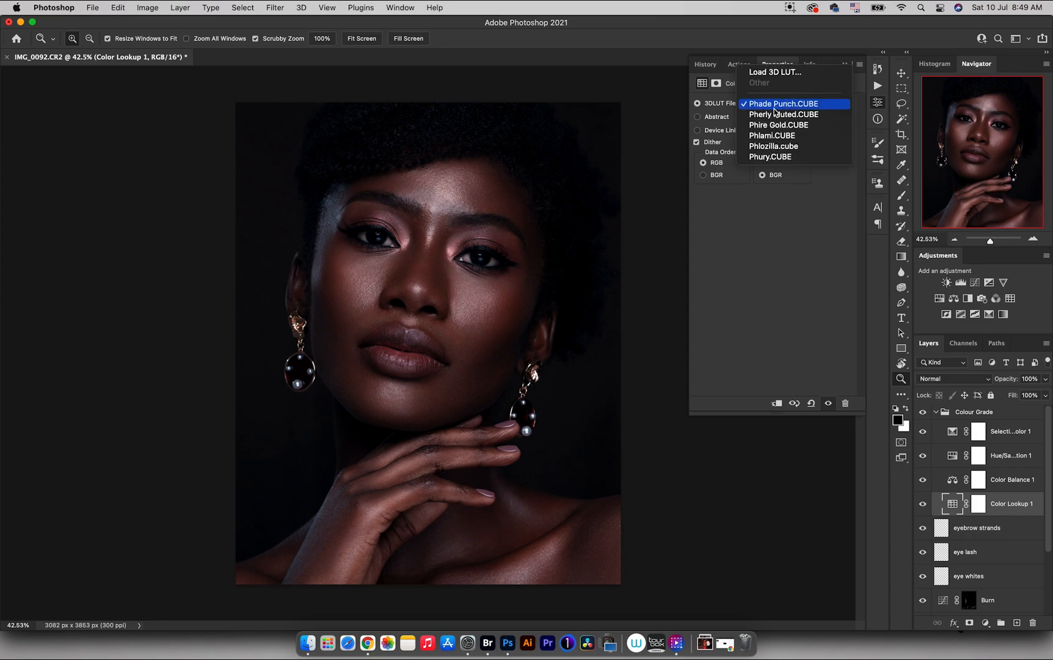
pyautogui.click(769, 161)
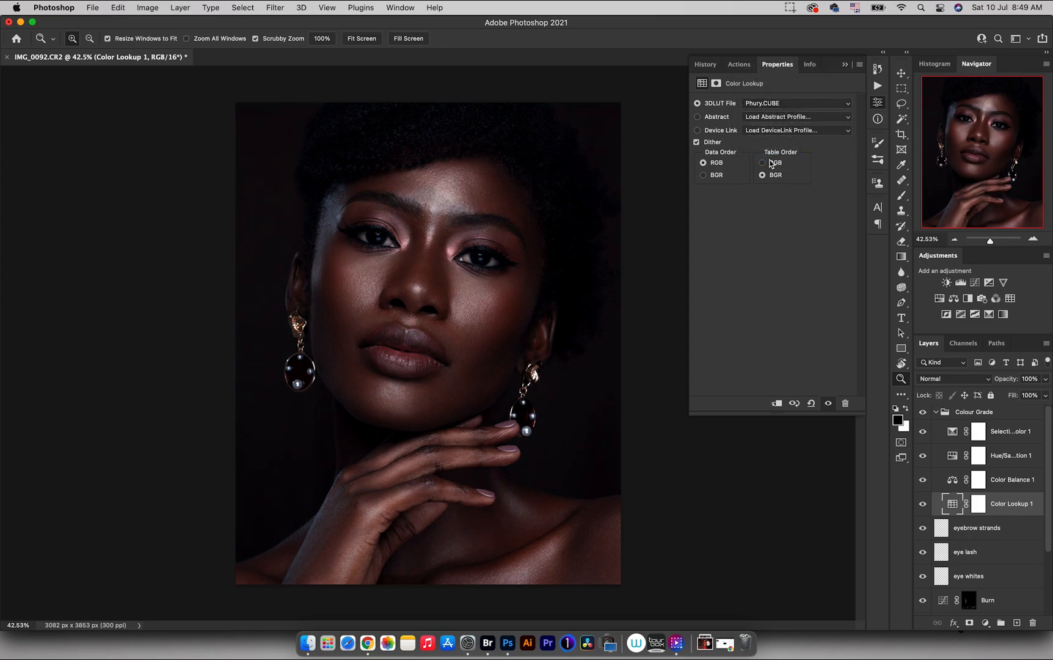
pyautogui.click(777, 104)
pyautogui.click(767, 85)
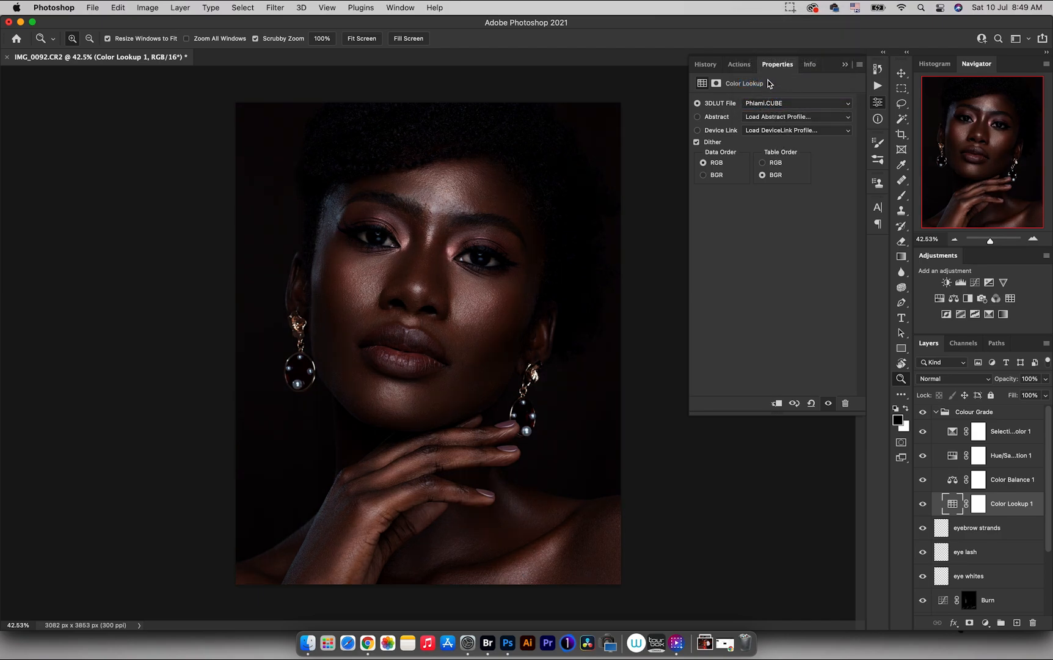
# - Compare the Color Lookup 1 layer off and on, apply Phire Gold.CUBE and set its opacity to 47%
pyautogui.click(923, 503)
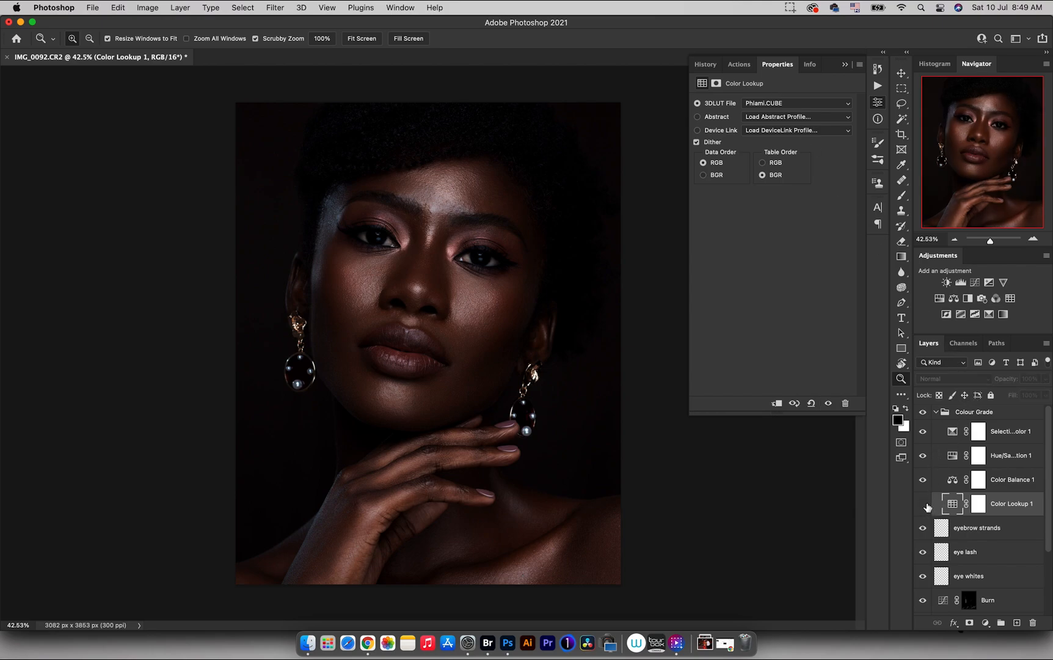
pyautogui.click(924, 505)
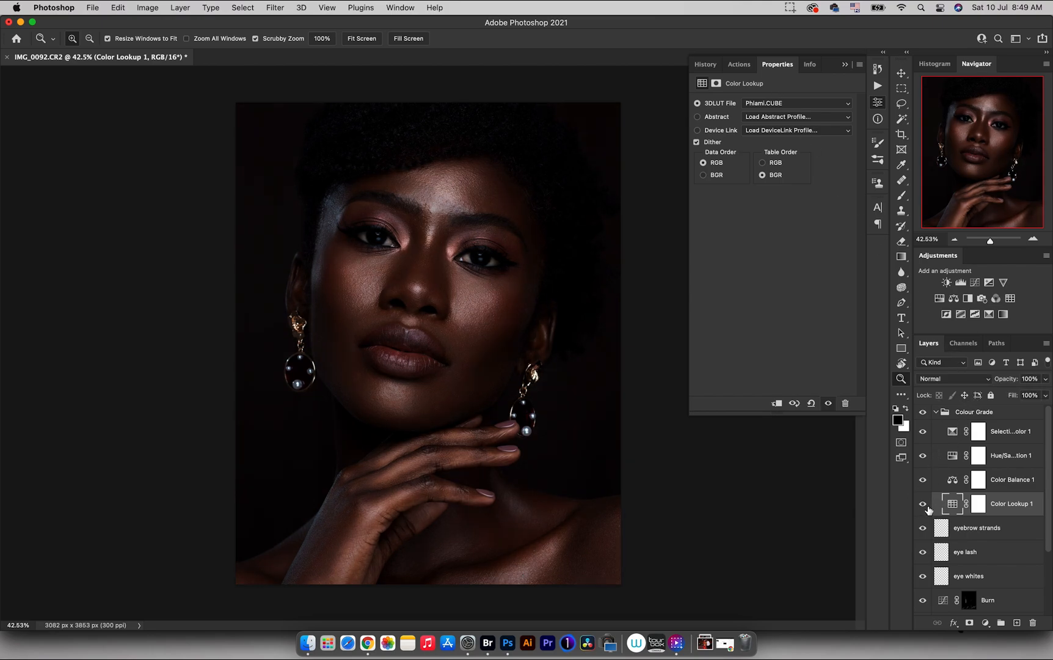
pyautogui.click(779, 103)
pyautogui.click(771, 96)
pyautogui.moveTo(1005, 379); pyautogui.dragTo(976, 388)
# - Switch the Color Lookup 1 LUT to Phlozilla.cube and compare the portrait with the layer off and on
pyautogui.click(767, 109)
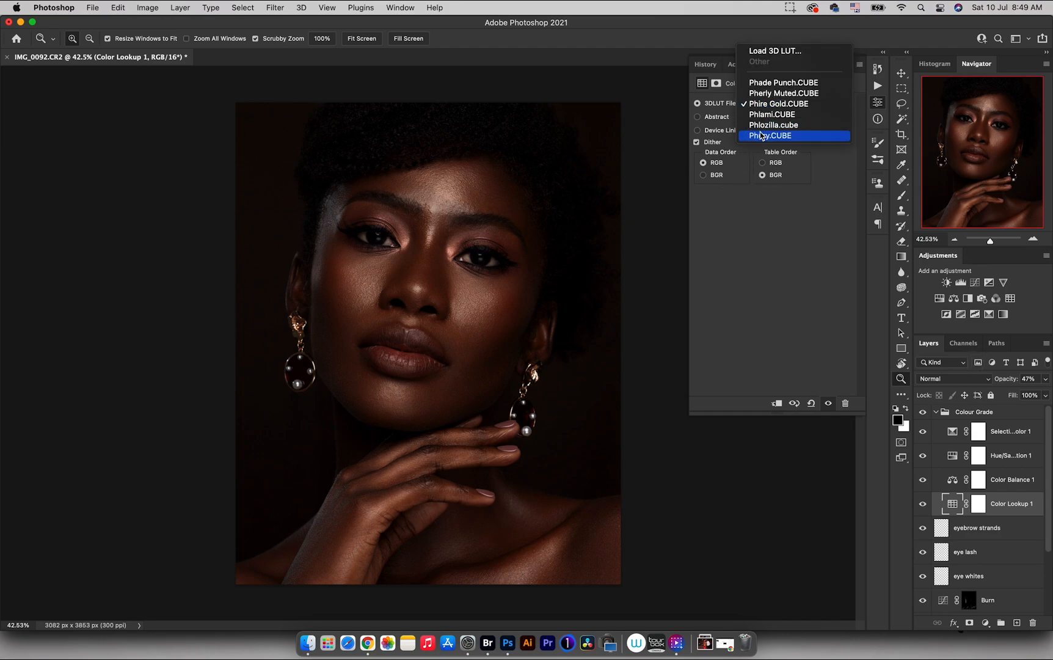
pyautogui.click(741, 135)
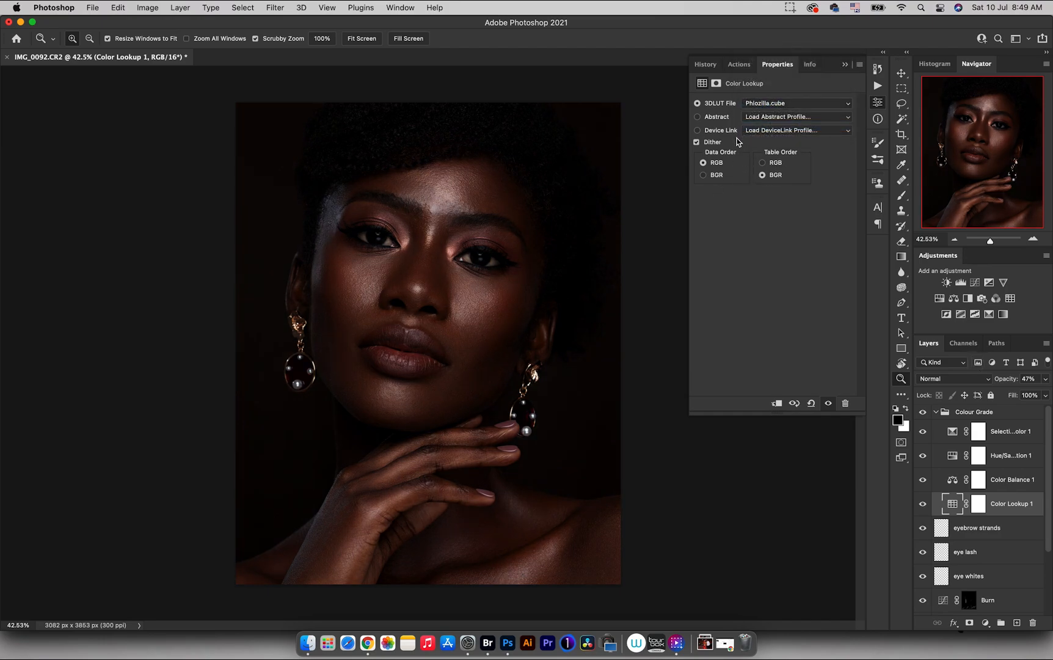
pyautogui.click(923, 504)
pyautogui.moveTo(417, 280)
pyautogui.mouseDown()
pyautogui.moveTo(475, 270)
pyautogui.moveTo(423, 291)
pyautogui.moveTo(435, 289)
pyautogui.mouseUp()
pyautogui.moveTo(424, 341); pyautogui.dragTo(430, 336)
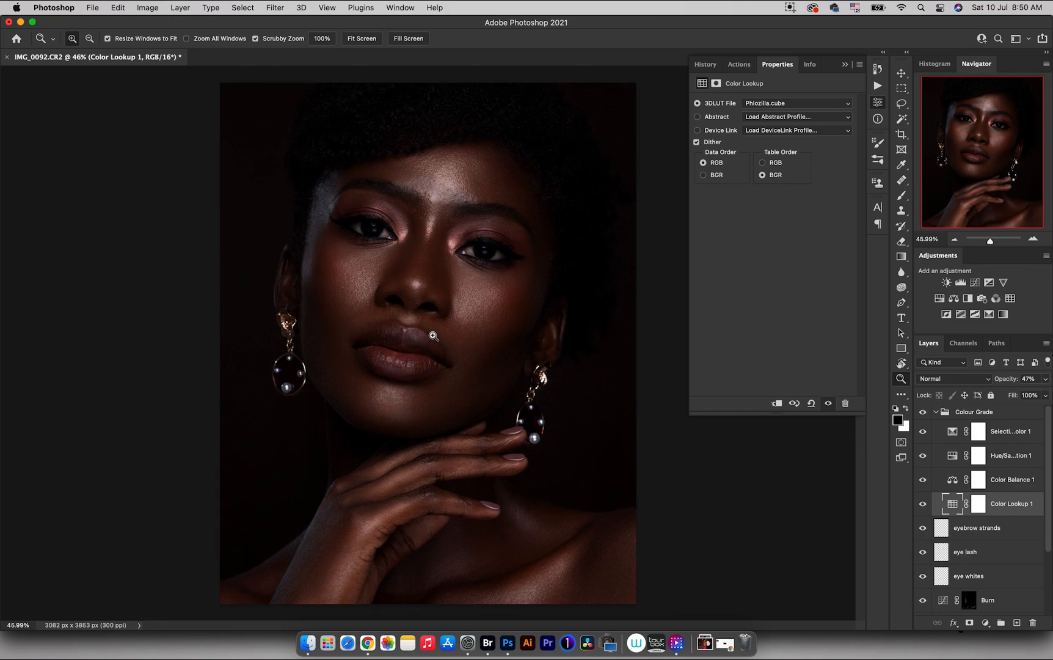
# - In Color Balance 1, shift the midtones slightly toward cyan and set the shadows to cyan-red -3, magenta-green -1, yellow-blue -1
pyautogui.click(952, 481)
pyautogui.click(955, 480)
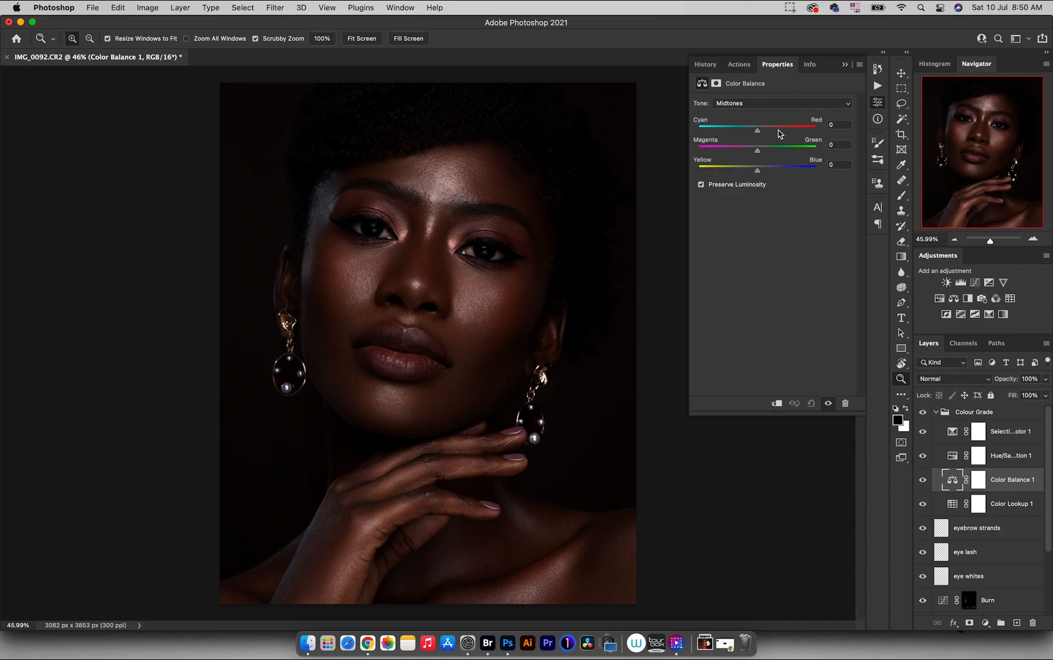
pyautogui.moveTo(757, 130)
pyautogui.mouseDown()
pyautogui.moveTo(763, 171)
pyautogui.moveTo(755, 132)
pyautogui.mouseUp()
pyautogui.click(745, 104)
pyautogui.click(733, 94)
pyautogui.moveTo(757, 150); pyautogui.dragTo(758, 171)
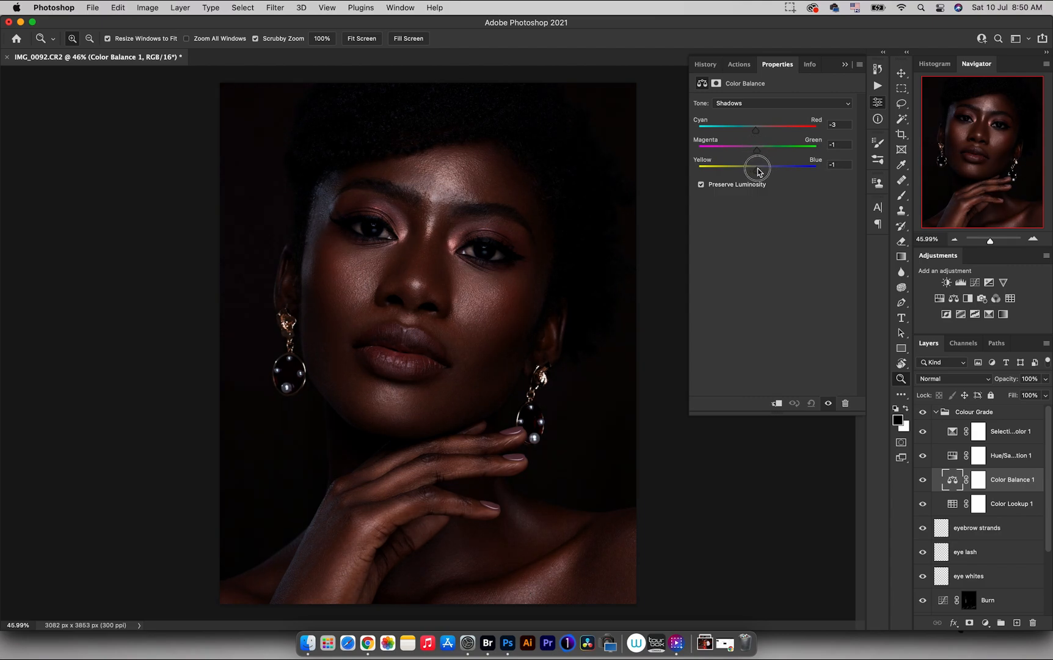
# - Set the Color Balance 1 highlights to cyan-red -3, magenta-green +1 and yellow-blue +6
pyautogui.click(750, 104)
pyautogui.click(747, 126)
pyautogui.moveTo(758, 134); pyautogui.dragTo(761, 171)
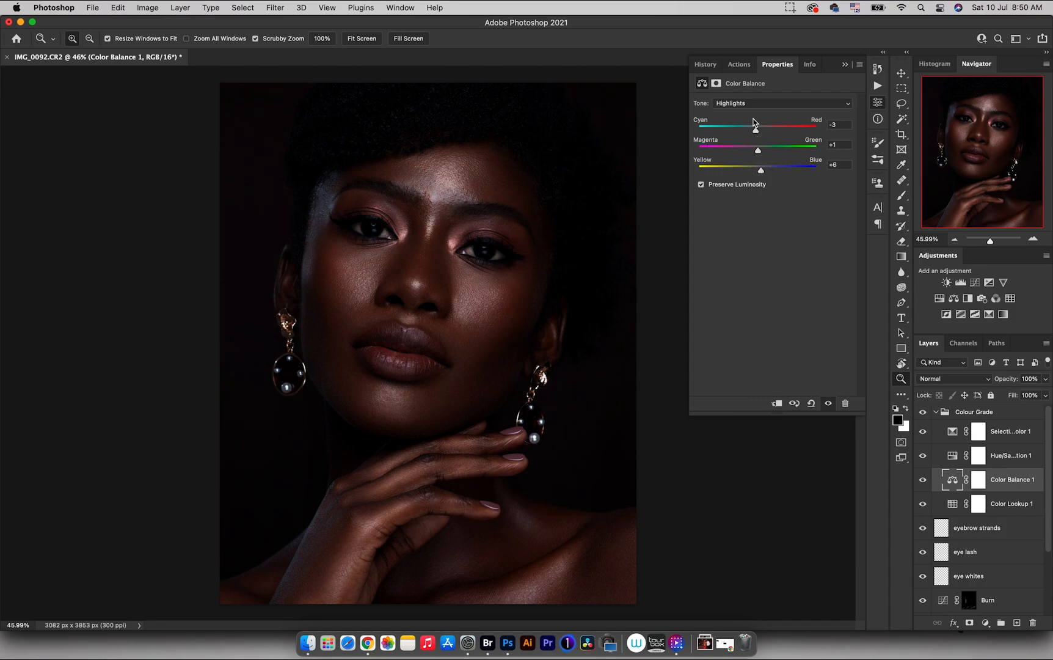
# - On the Hue/Saturation 1 layer, set the Reds saturation to -10 and lower the Yellows saturation slightly
pyautogui.click(953, 455)
pyautogui.click(747, 124)
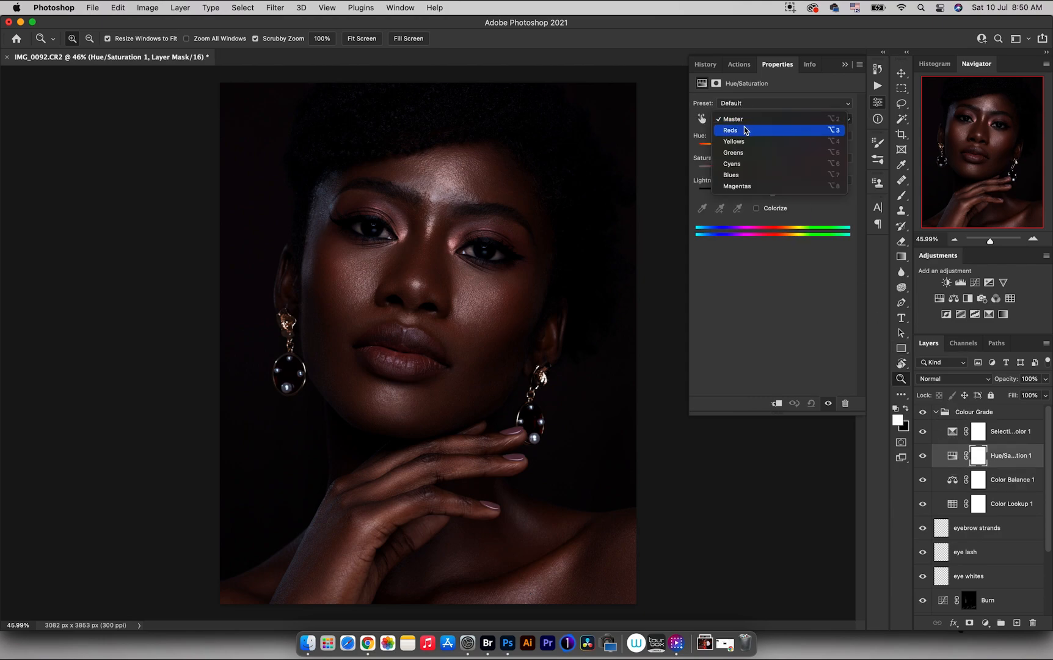
pyautogui.click(781, 135)
pyautogui.moveTo(772, 170); pyautogui.dragTo(767, 170)
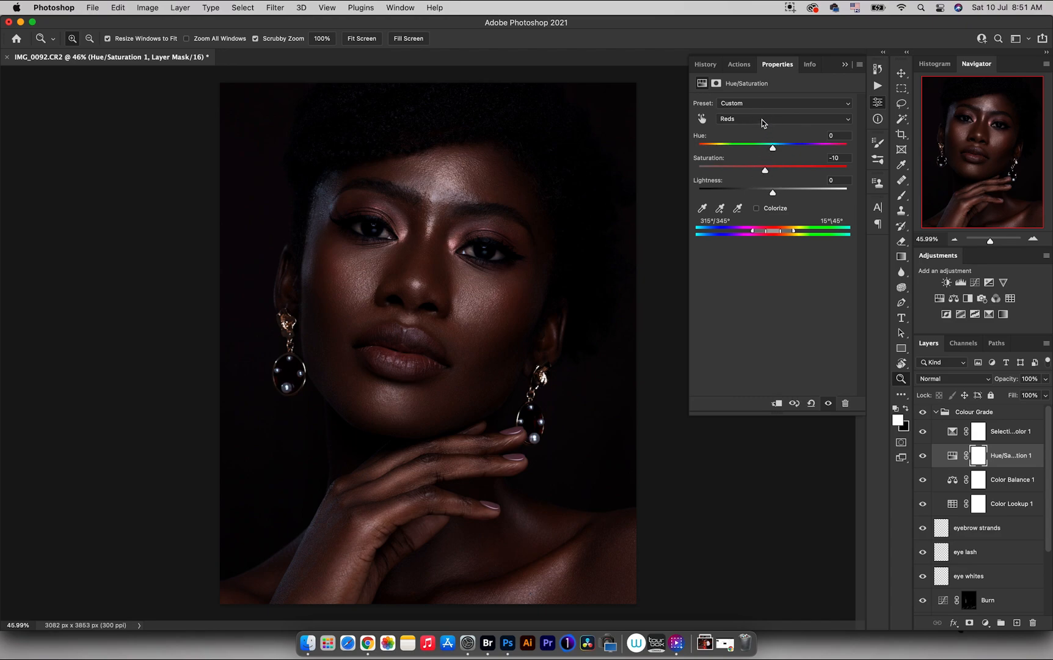
pyautogui.click(763, 121)
pyautogui.click(757, 131)
pyautogui.moveTo(772, 168); pyautogui.dragTo(764, 172)
pyautogui.click(846, 66)
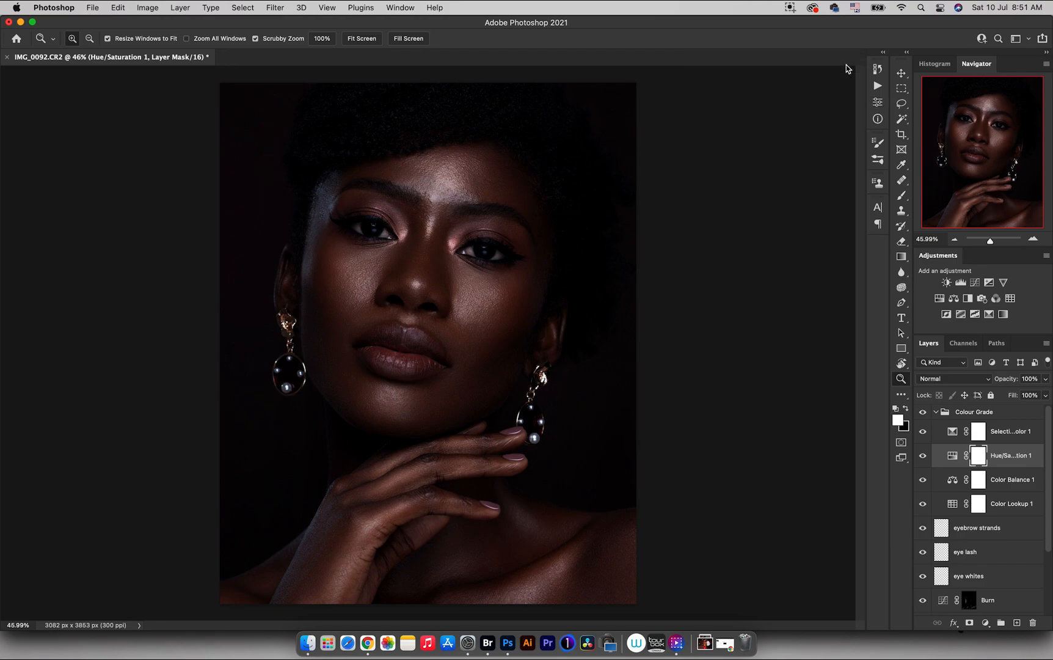
# - On the Selective Color 1 layer, fine-tune the cyan, magenta and yellow amounts of the Reds and the Yellows
pyautogui.doubleClick(952, 433)
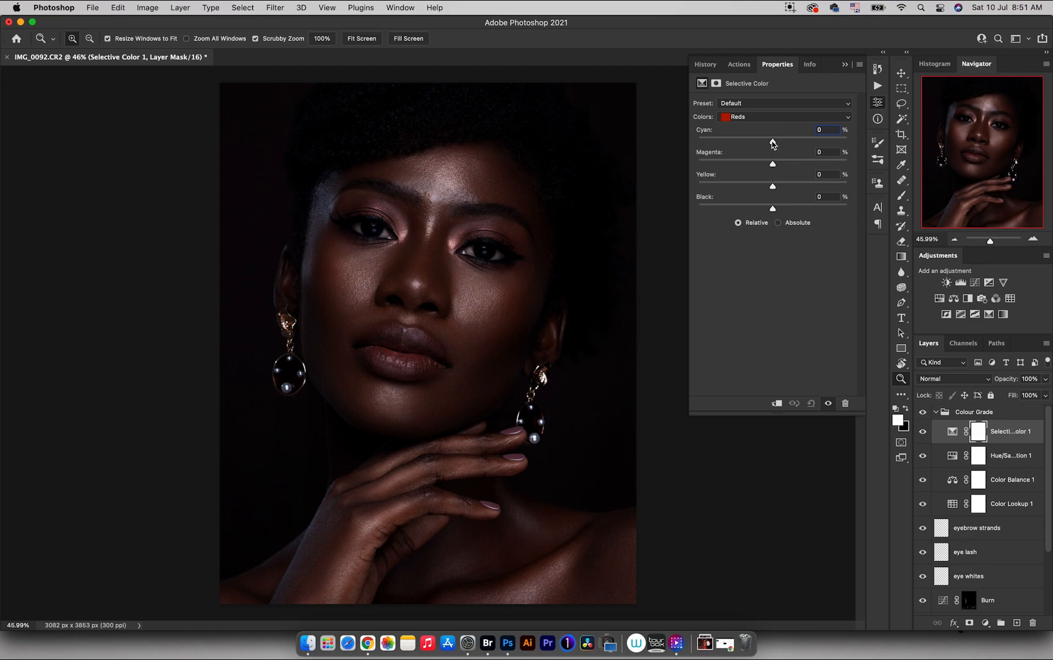
pyautogui.click(763, 121)
pyautogui.click(764, 117)
pyautogui.moveTo(774, 144); pyautogui.dragTo(772, 187)
pyautogui.click(772, 187)
pyautogui.click(756, 120)
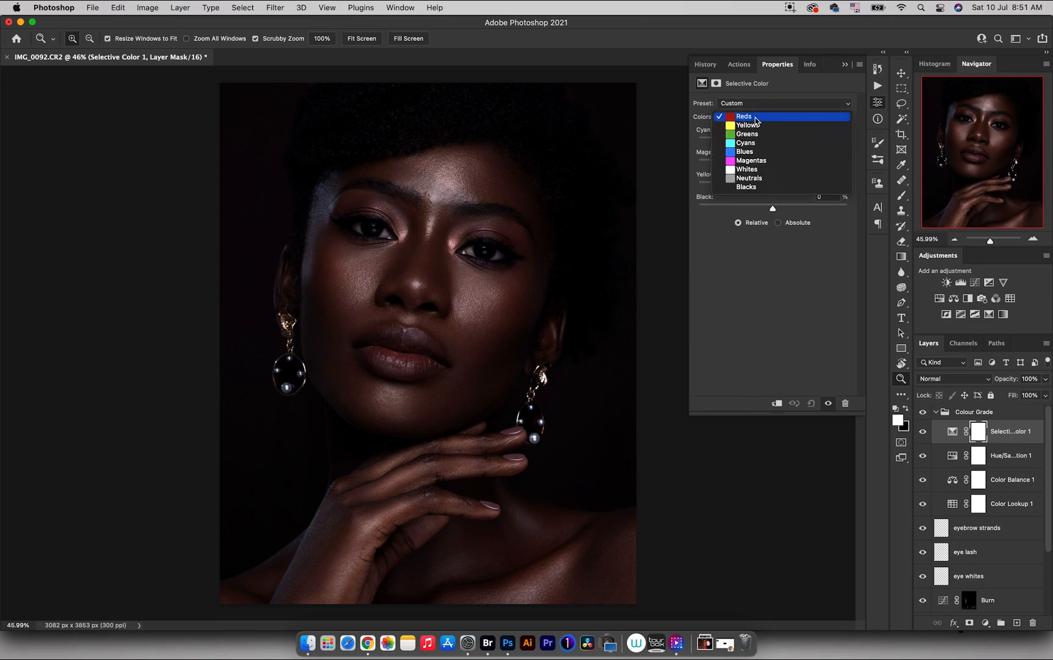
pyautogui.click(749, 126)
pyautogui.moveTo(772, 143); pyautogui.dragTo(768, 192)
# - Set the Selective Color 1 Neutrals to cyan -2%, magenta +1% and yellow +2%
pyautogui.click(768, 116)
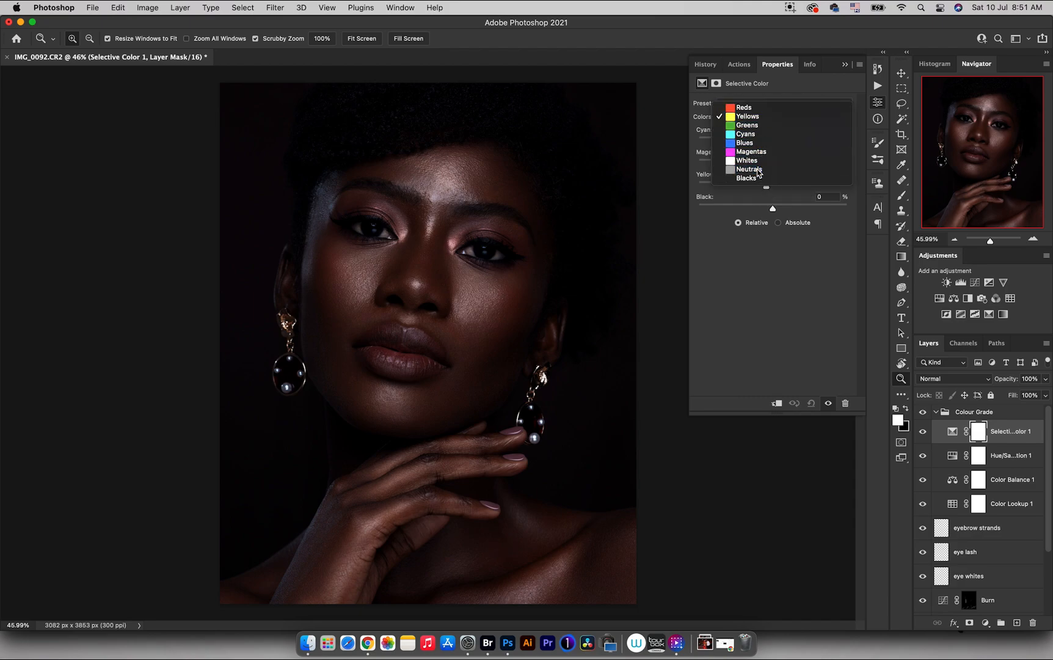
pyautogui.click(777, 169)
pyautogui.moveTo(774, 143); pyautogui.dragTo(774, 184)
pyautogui.click(771, 164)
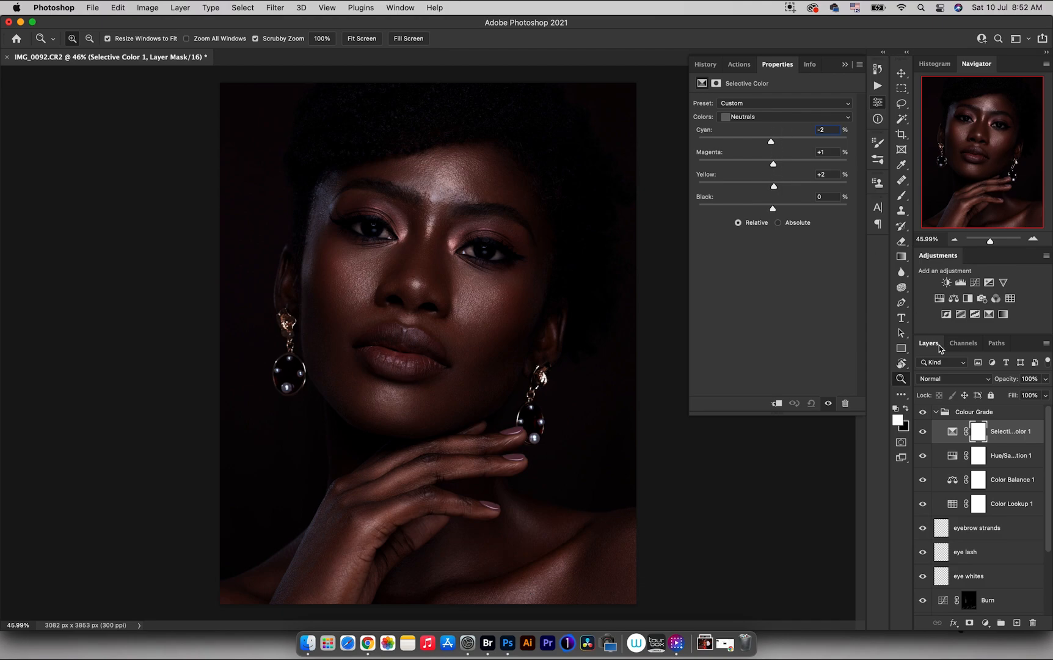
# - Collapse the Colour Grade group, compare it off and on, and set its opacity to 50%
pyautogui.click(936, 413)
pyautogui.click(923, 412)
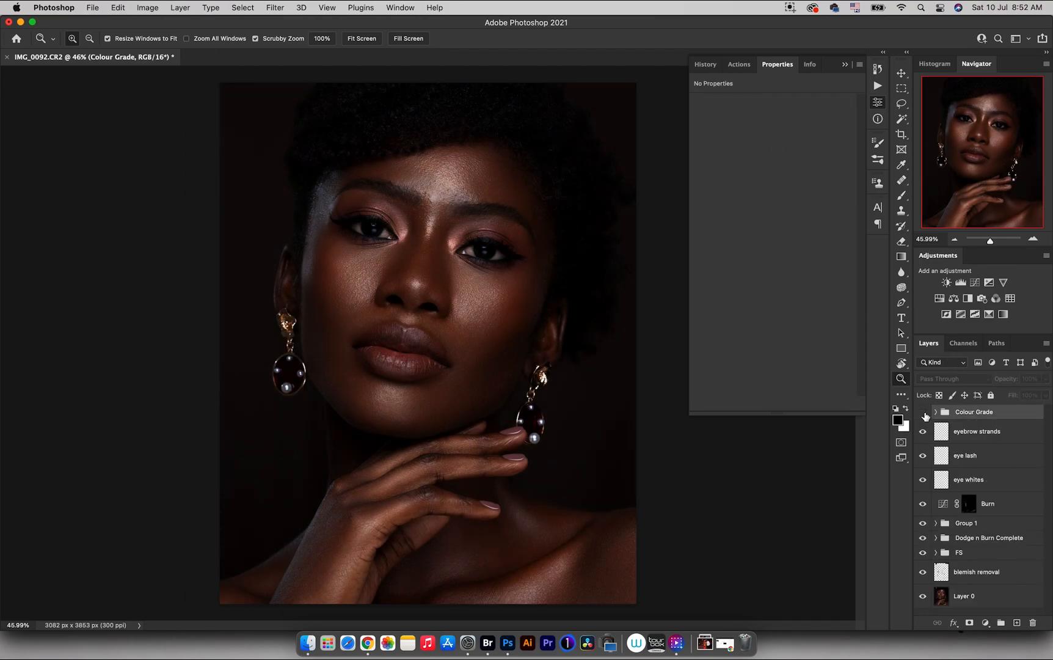
pyautogui.click(924, 414)
pyautogui.moveTo(1003, 379); pyautogui.dragTo(974, 386)
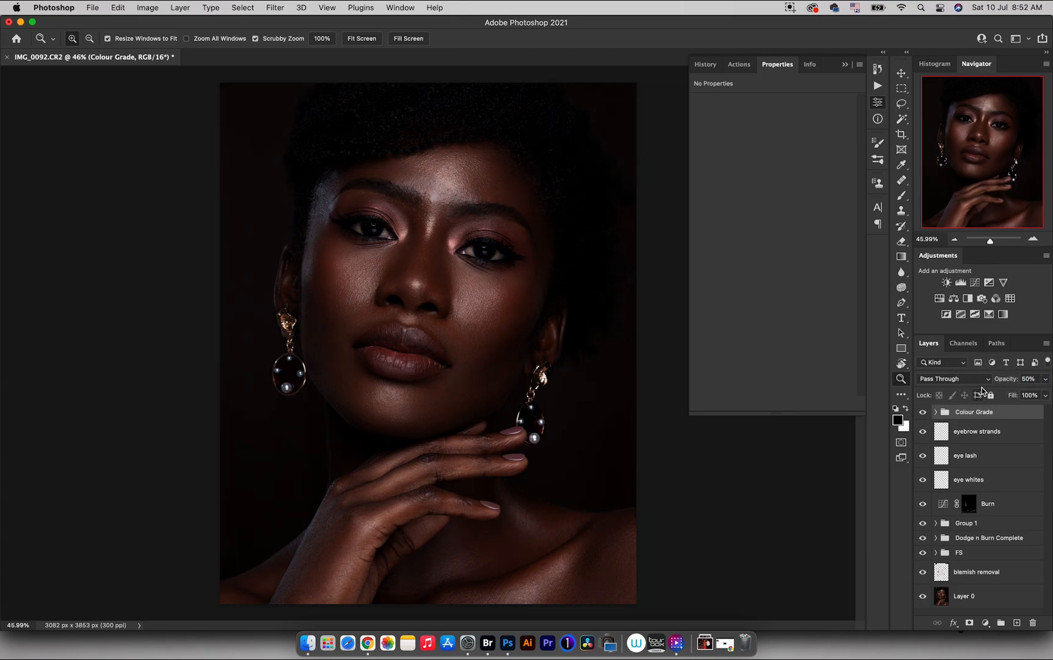
# - Brighten the portrait with a new Curves layer, moving the white point inward and adding a point near input 56, output 75; compare off and on
pyautogui.click(974, 283)
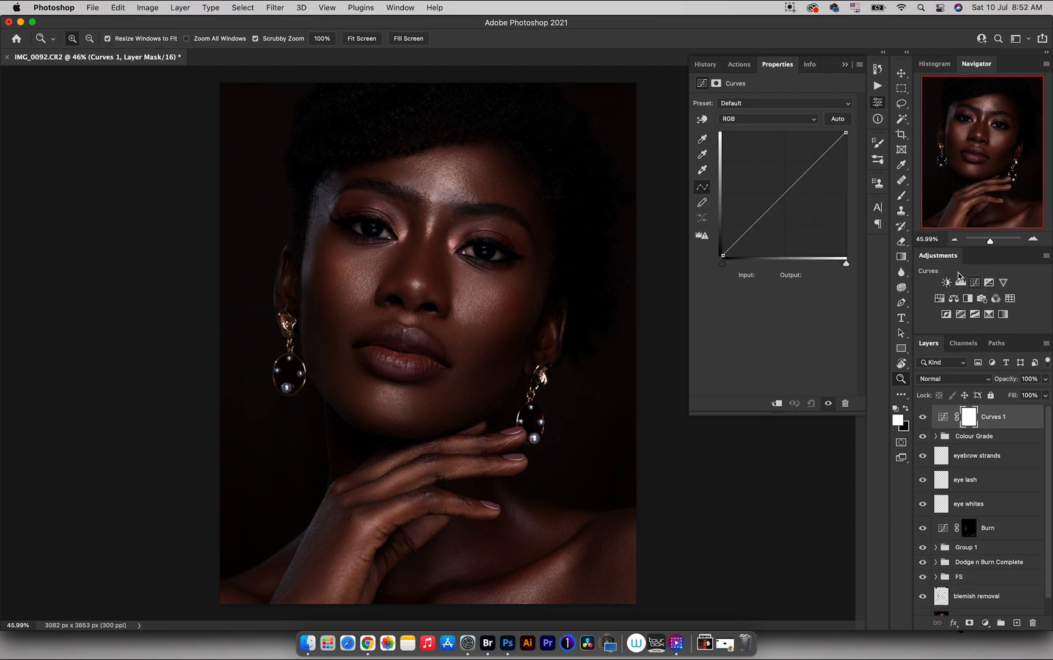
pyautogui.moveTo(846, 262); pyautogui.dragTo(825, 267)
pyautogui.click(750, 219)
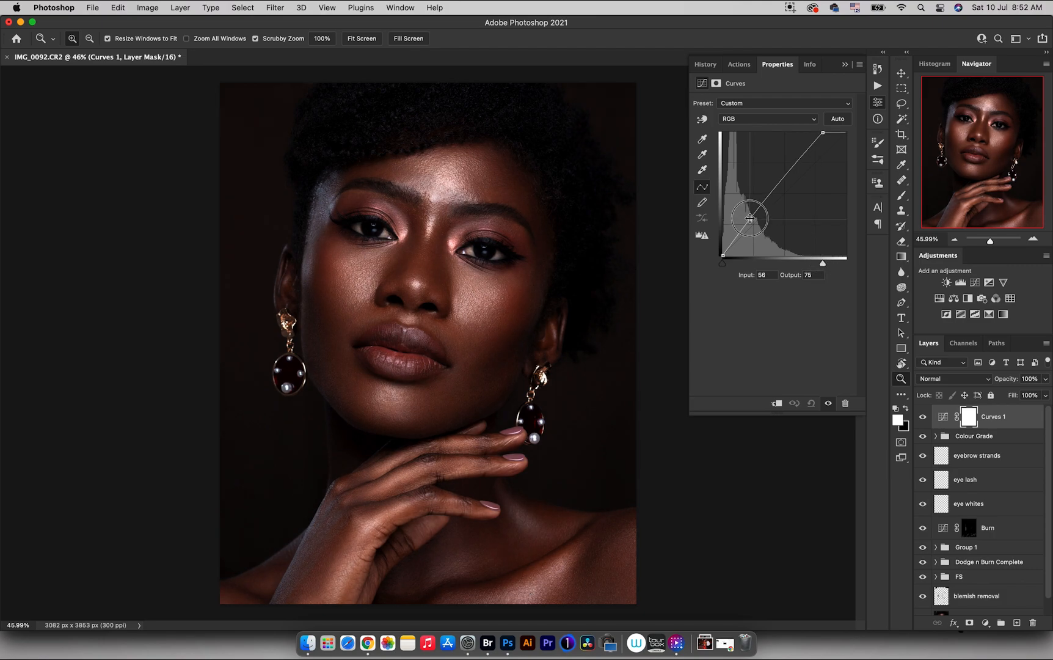
pyautogui.moveTo(750, 218); pyautogui.dragTo(750, 219)
pyautogui.click(845, 64)
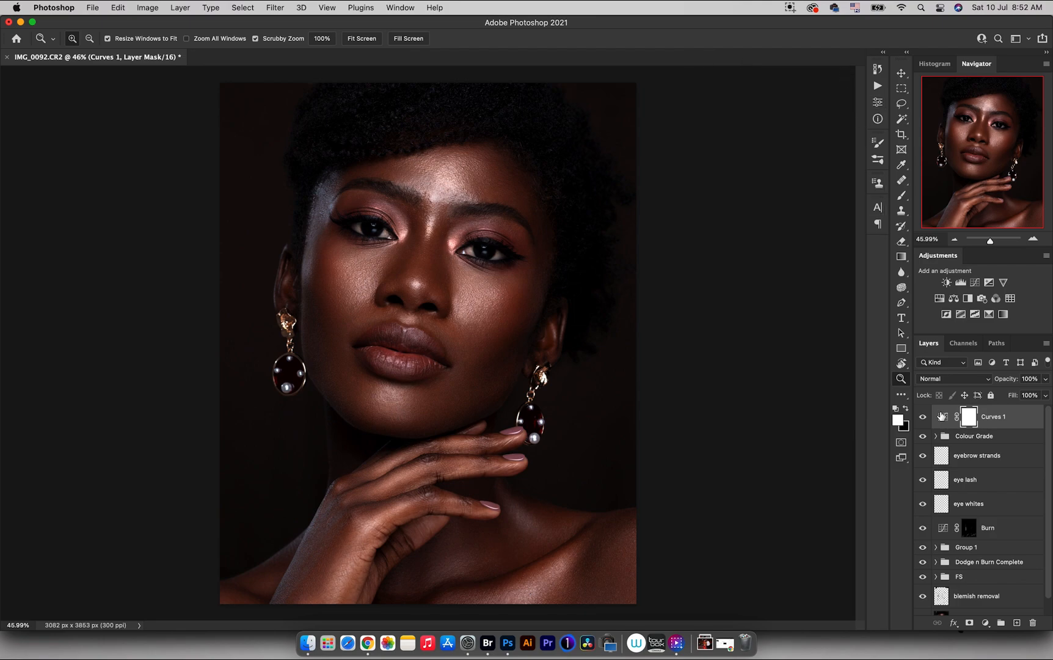
pyautogui.click(923, 417)
pyautogui.click(923, 417)
pyautogui.moveTo(420, 290); pyautogui.dragTo(419, 315)
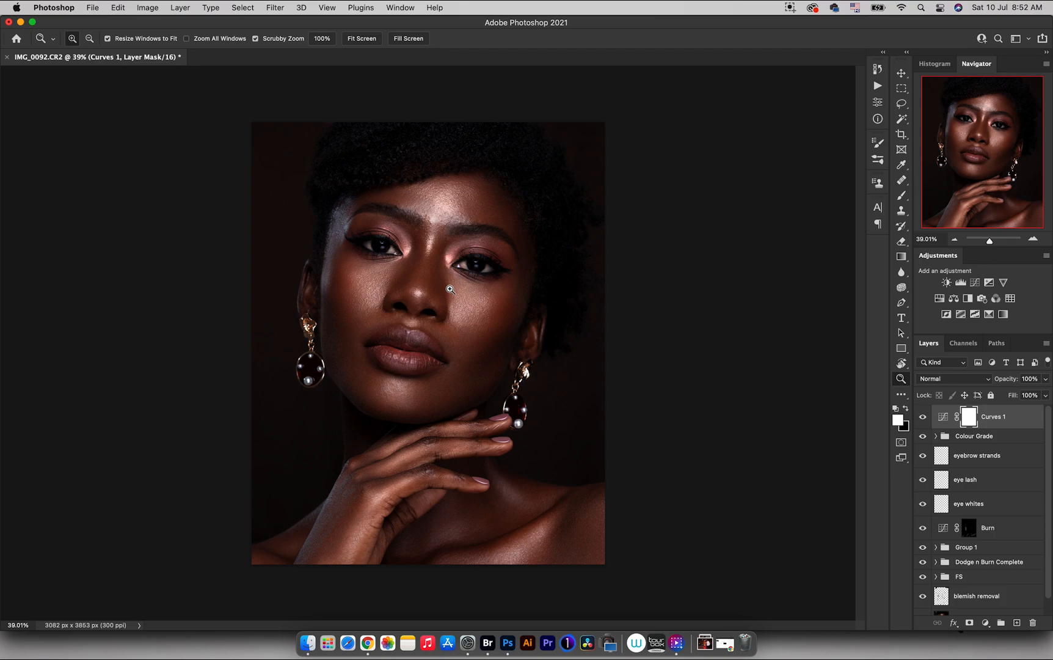
pyautogui.moveTo(458, 346)
pyautogui.mouseDown()
pyautogui.moveTo(476, 354)
pyautogui.moveTo(445, 355)
pyautogui.mouseUp()
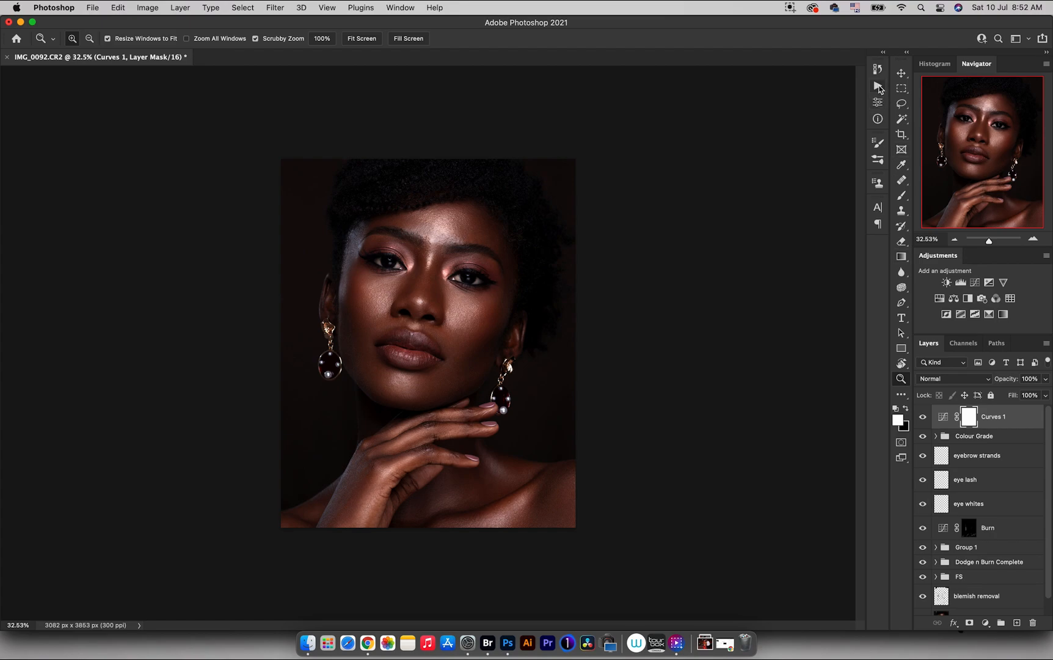
# - Run the Colour Match action above the Curves 1 layer
pyautogui.click(878, 86)
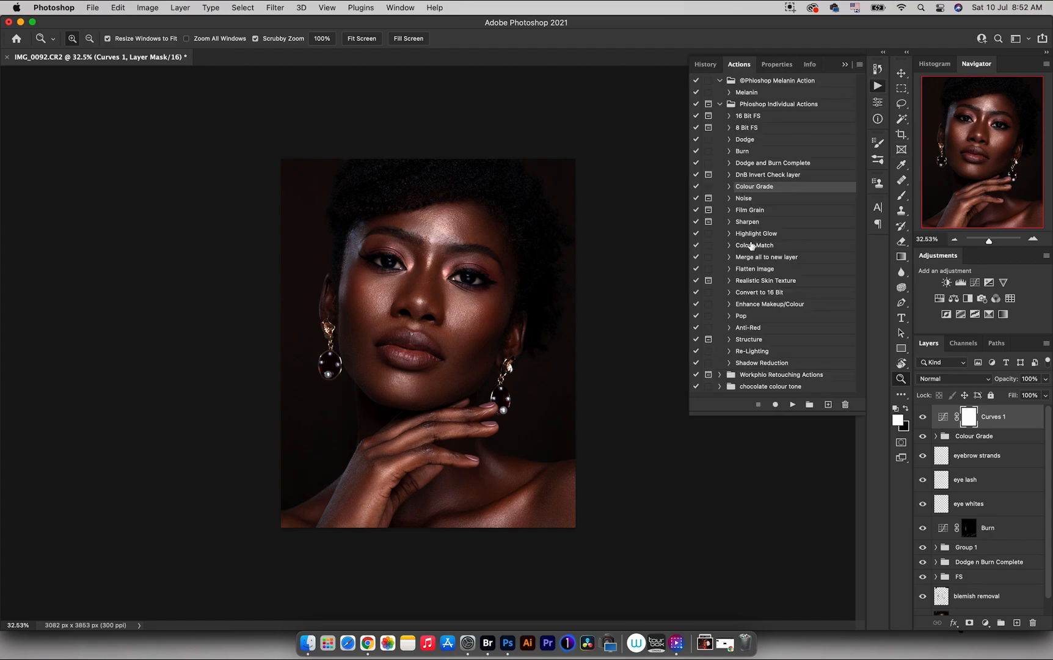
pyautogui.click(751, 245)
pyautogui.click(792, 403)
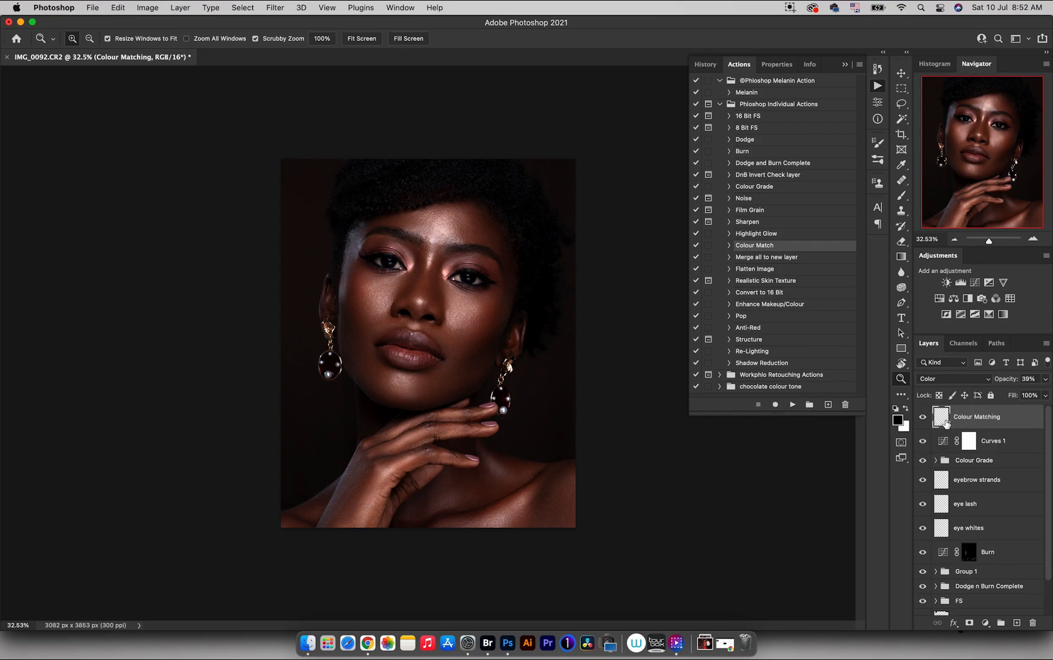
# - Sample a cheek skin tone and paint it over the face, hand and chest with a soft brush on the Colour Matching layer
pyautogui.press('b')
pyautogui.moveTo(509, 320)
pyautogui.mouseDown()
pyautogui.moveTo(519, 287)
pyautogui.moveTo(507, 250)
pyautogui.mouseUp()
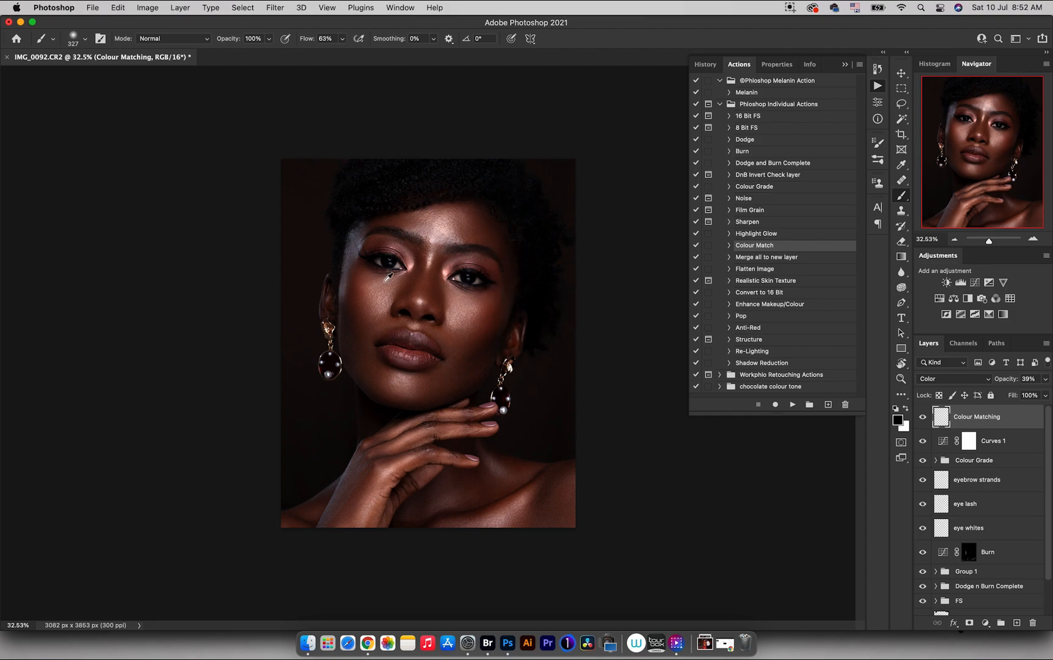
pyautogui.keyDown('alt'); pyautogui.click(367, 288); pyautogui.keyUp('alt')
pyautogui.moveTo(416, 224)
pyautogui.mouseDown()
pyautogui.moveTo(438, 239)
pyautogui.moveTo(481, 218)
pyautogui.moveTo(494, 238)
pyautogui.mouseUp()
pyautogui.moveTo(438, 289)
pyautogui.mouseDown()
pyautogui.moveTo(467, 301)
pyautogui.moveTo(459, 325)
pyautogui.moveTo(493, 292)
pyautogui.moveTo(515, 291)
pyautogui.moveTo(507, 251)
pyautogui.moveTo(512, 280)
pyautogui.moveTo(485, 307)
pyautogui.moveTo(457, 318)
pyautogui.mouseUp()
pyautogui.moveTo(445, 365)
pyautogui.mouseDown()
pyautogui.moveTo(470, 377)
pyautogui.moveTo(411, 398)
pyautogui.moveTo(402, 379)
pyautogui.moveTo(436, 385)
pyautogui.moveTo(369, 378)
pyautogui.moveTo(349, 331)
pyautogui.moveTo(354, 341)
pyautogui.moveTo(354, 265)
pyautogui.moveTo(367, 227)
pyautogui.moveTo(358, 305)
pyautogui.moveTo(390, 294)
pyautogui.moveTo(373, 337)
pyautogui.moveTo(395, 300)
pyautogui.mouseUp()
pyautogui.moveTo(364, 463)
pyautogui.mouseDown()
pyautogui.moveTo(274, 554)
pyautogui.moveTo(433, 432)
pyautogui.moveTo(530, 488)
pyautogui.moveTo(491, 516)
pyautogui.mouseUp()
# - Set the Colour Matching layer's opacity to 12% and compare the skin with the layer off and on
pyautogui.moveTo(1004, 381)
pyautogui.mouseDown()
pyautogui.moveTo(981, 381)
pyautogui.moveTo(990, 381)
pyautogui.mouseUp()
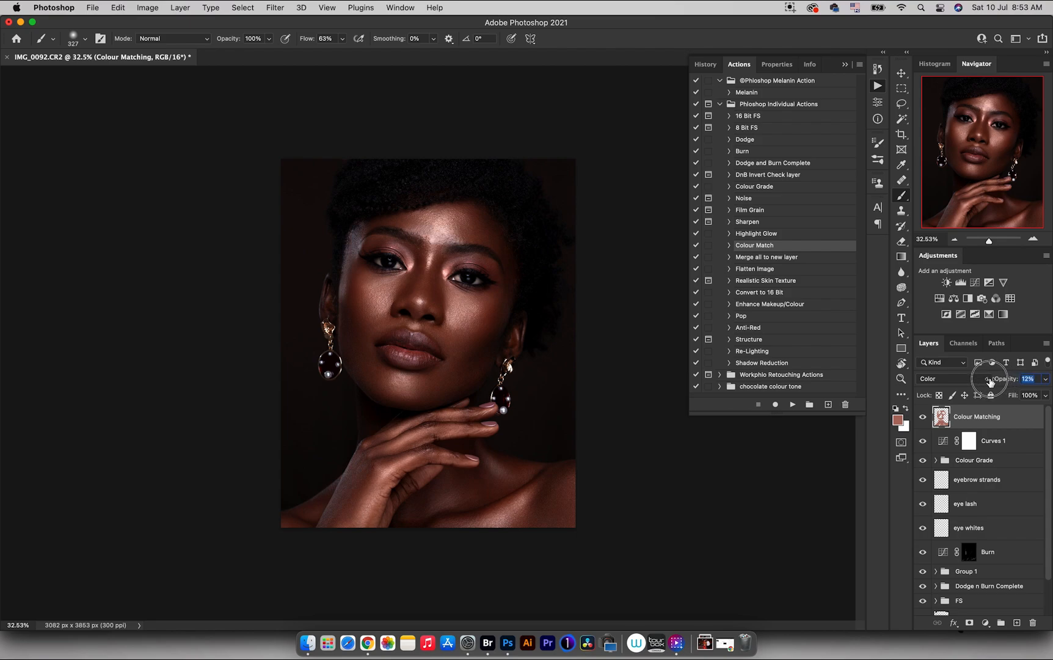
pyautogui.click(923, 417)
pyautogui.click(922, 416)
pyautogui.press('z')
pyautogui.moveTo(457, 303); pyautogui.dragTo(482, 311)
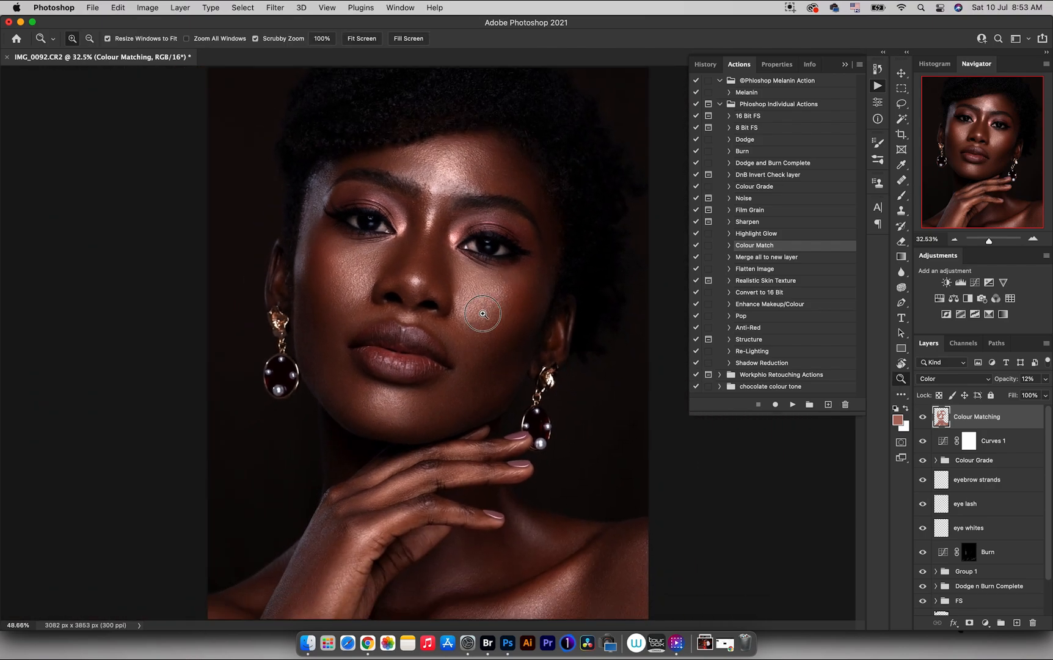
pyautogui.moveTo(356, 371)
pyautogui.mouseDown()
pyautogui.moveTo(404, 360)
pyautogui.moveTo(358, 382)
pyautogui.mouseUp()
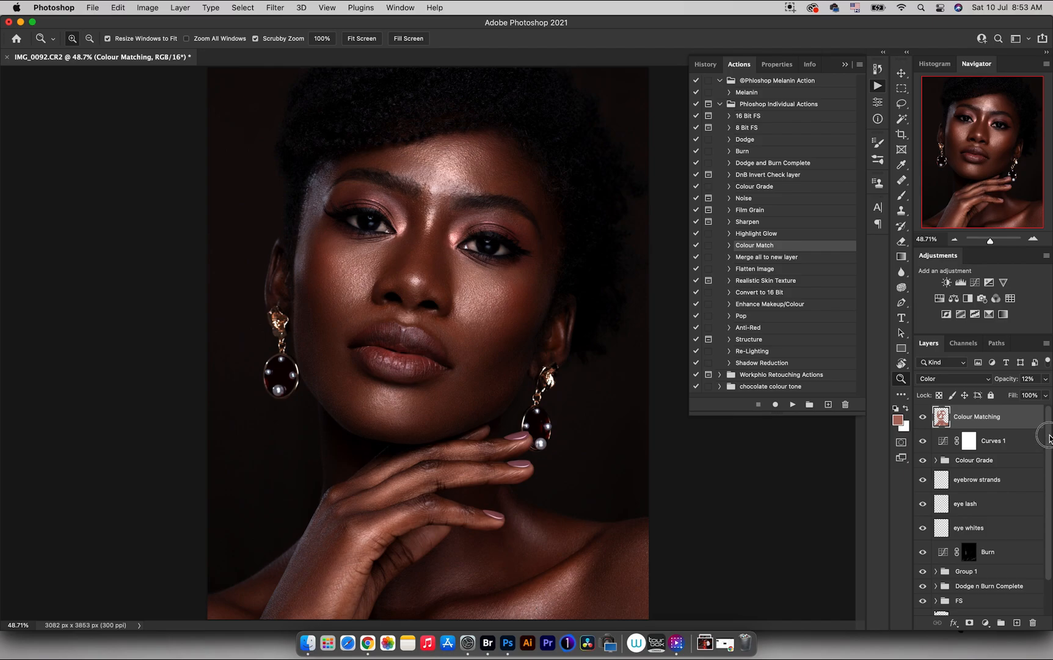
# - Group all layers above Layer 0, name the group "retouch", and compare the portrait with the group off and on
pyautogui.press('super+alt+a')
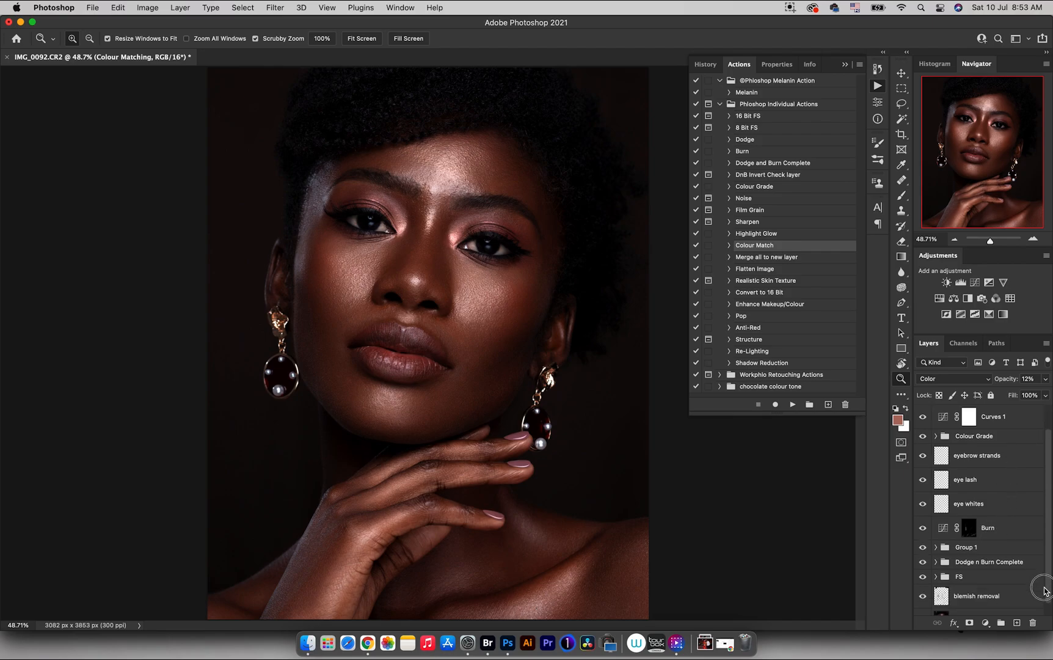
pyautogui.press('super+g')
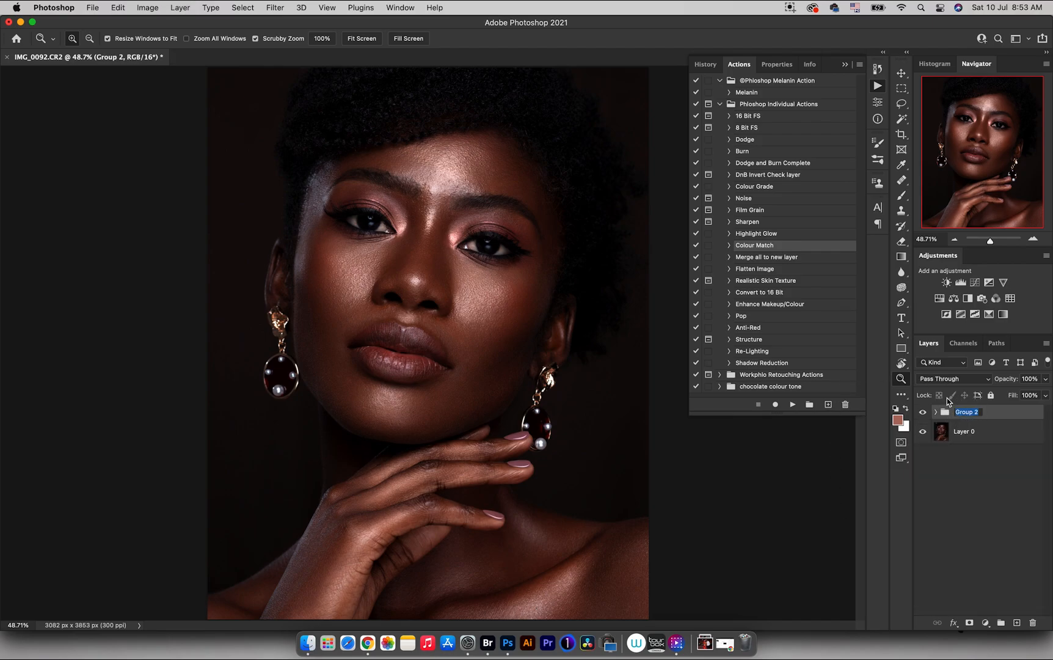
pyautogui.doubleClick(966, 414)
pyautogui.write('retouch')
pyautogui.press('Return')
pyautogui.click(923, 415)
pyautogui.moveTo(508, 299); pyautogui.dragTo(494, 305)
pyautogui.click(922, 412)
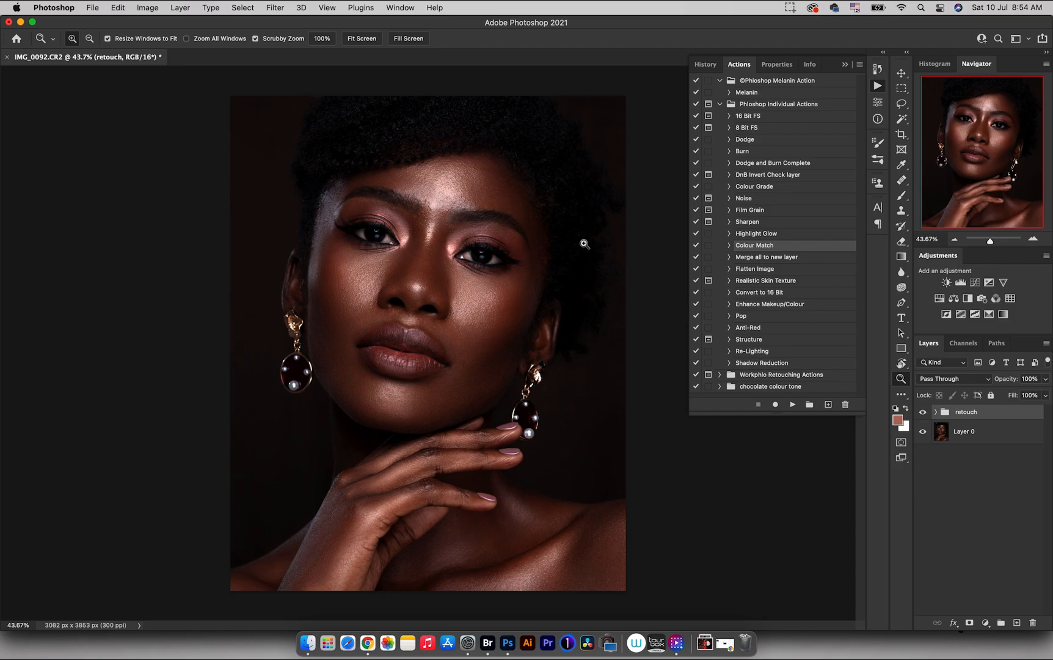
pyautogui.moveTo(448, 210)
pyautogui.mouseDown()
pyautogui.moveTo(503, 211)
pyautogui.moveTo(450, 232)
pyautogui.mouseUp()
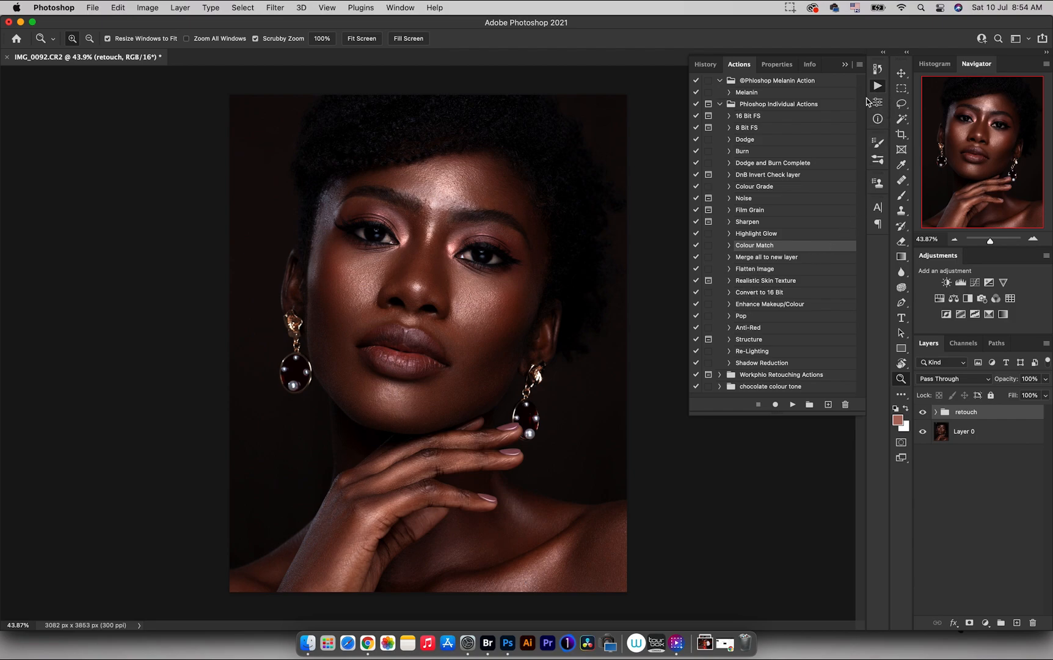
# - Add a Color Lookup adjustment layer above the retouch group with Phire Gold.CUBE, and compare it off and on
pyautogui.click(1010, 299)
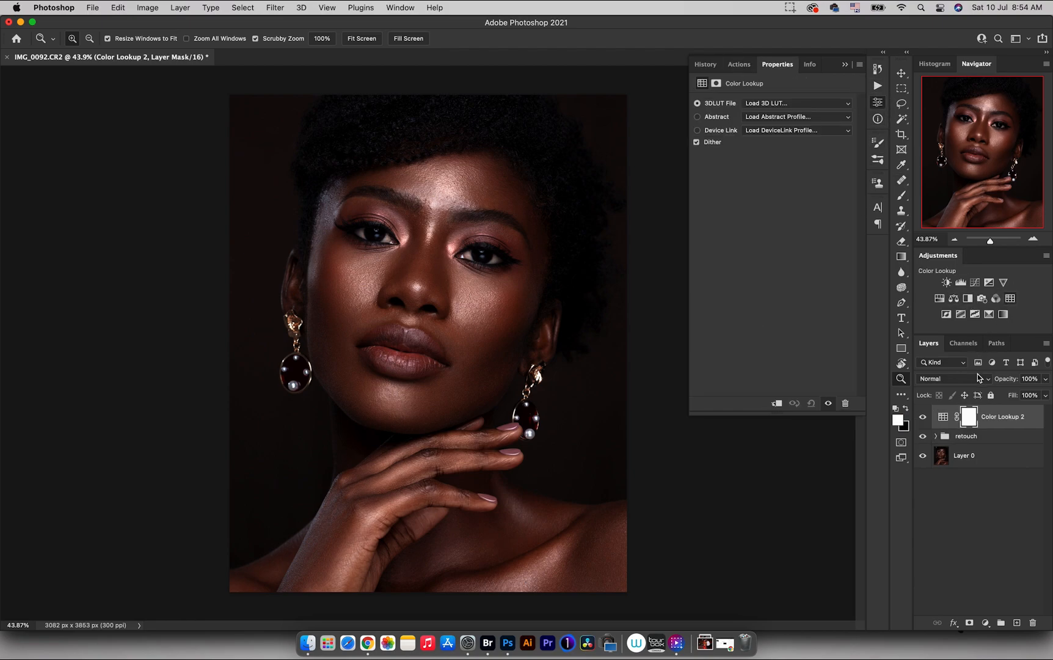
pyautogui.click(791, 105)
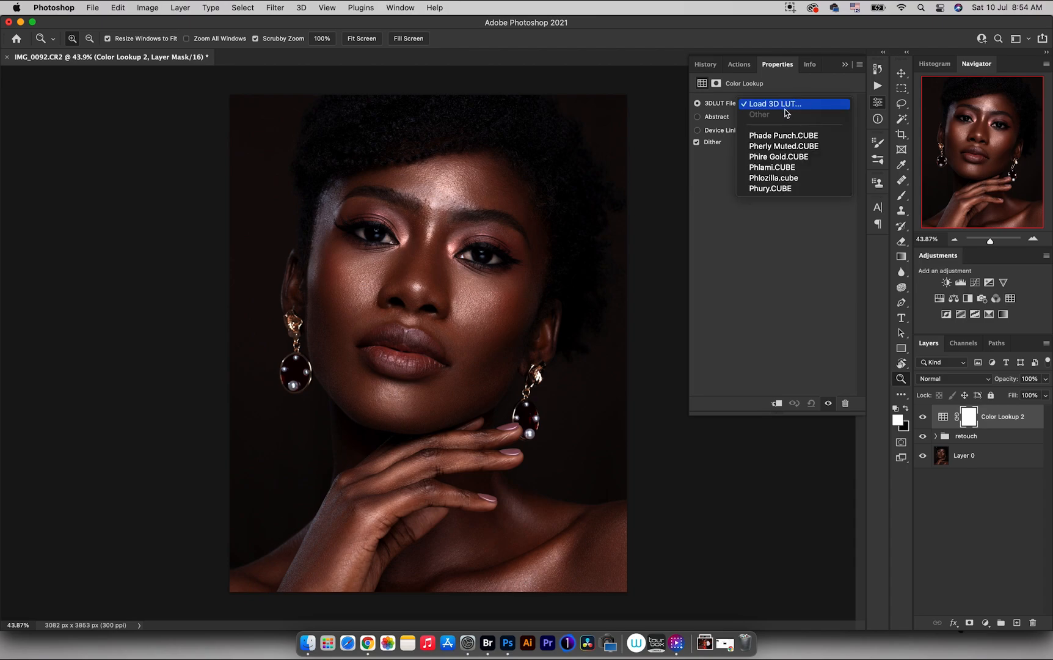
pyautogui.click(779, 158)
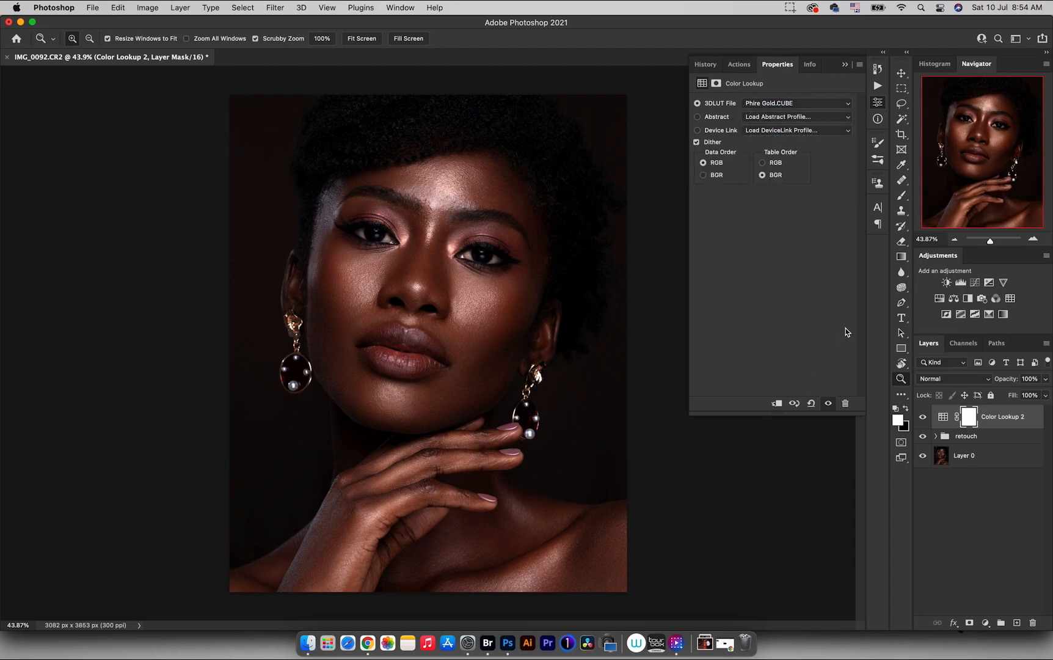
pyautogui.click(946, 421)
pyautogui.click(922, 416)
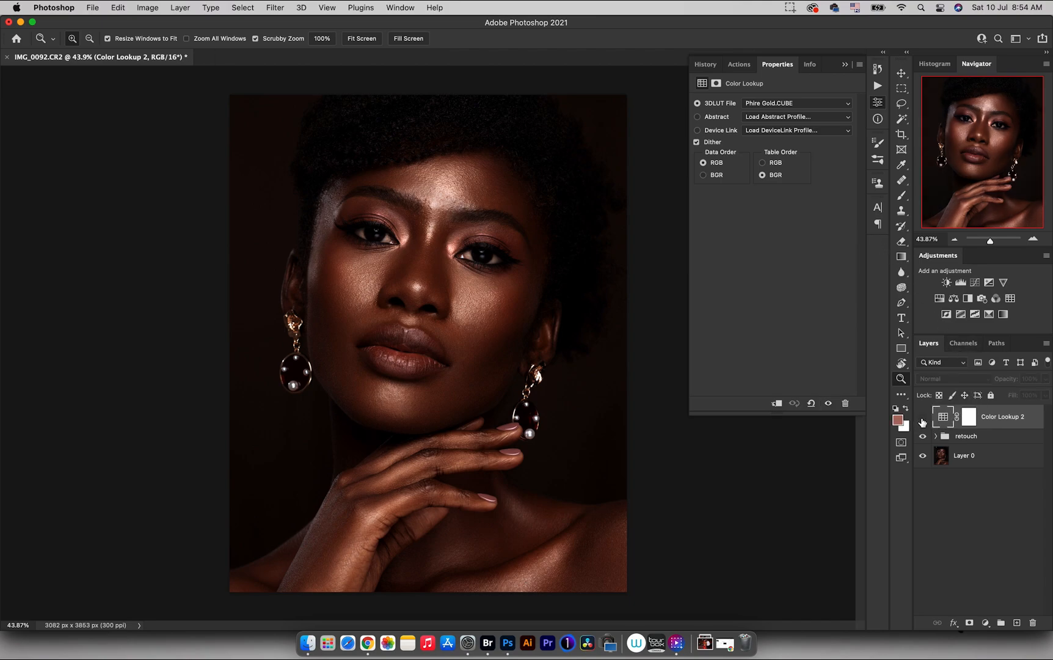
pyautogui.click(922, 416)
# - Set the Color Lookup 2 layer's opacity to 32% and compare the portrait with the layer off and on
pyautogui.moveTo(1002, 381); pyautogui.dragTo(963, 386)
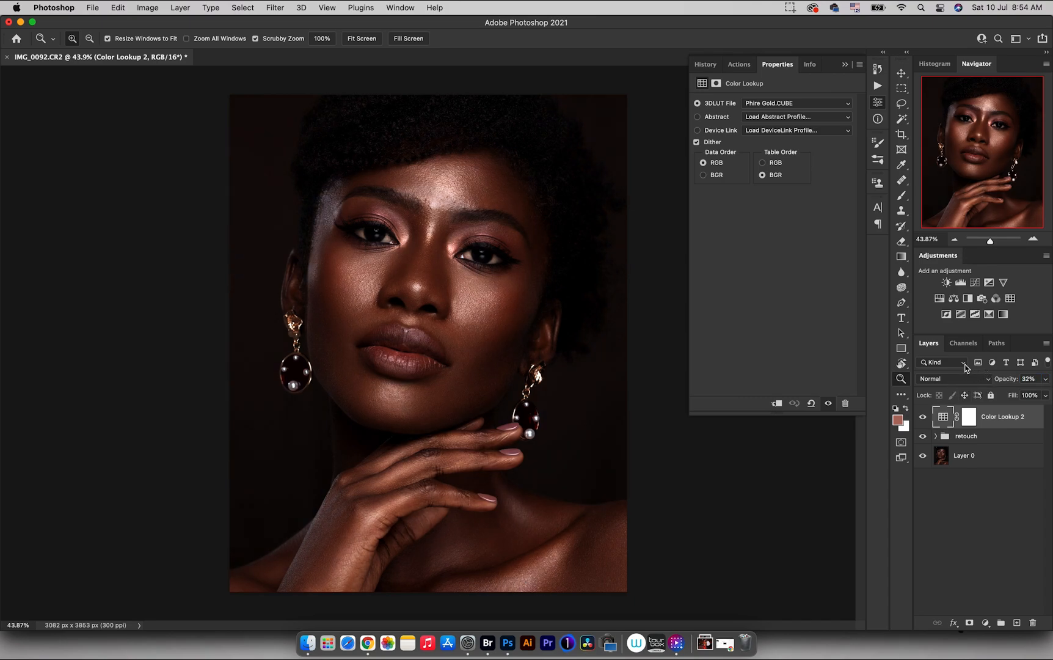
pyautogui.click(924, 419)
pyautogui.click(922, 418)
pyautogui.moveTo(466, 304); pyautogui.dragTo(487, 224)
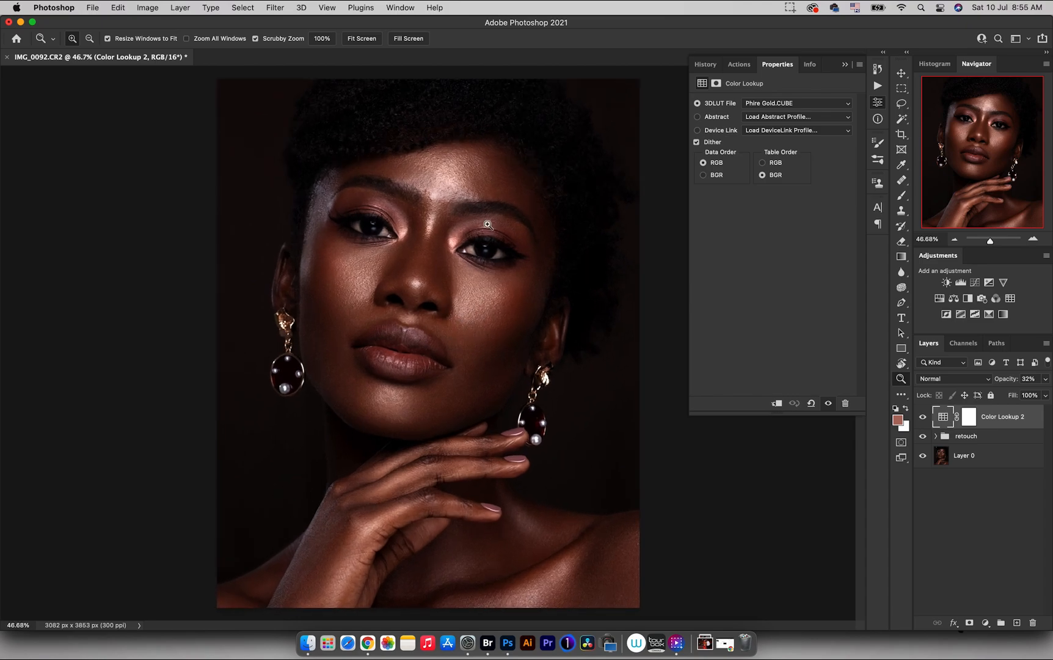